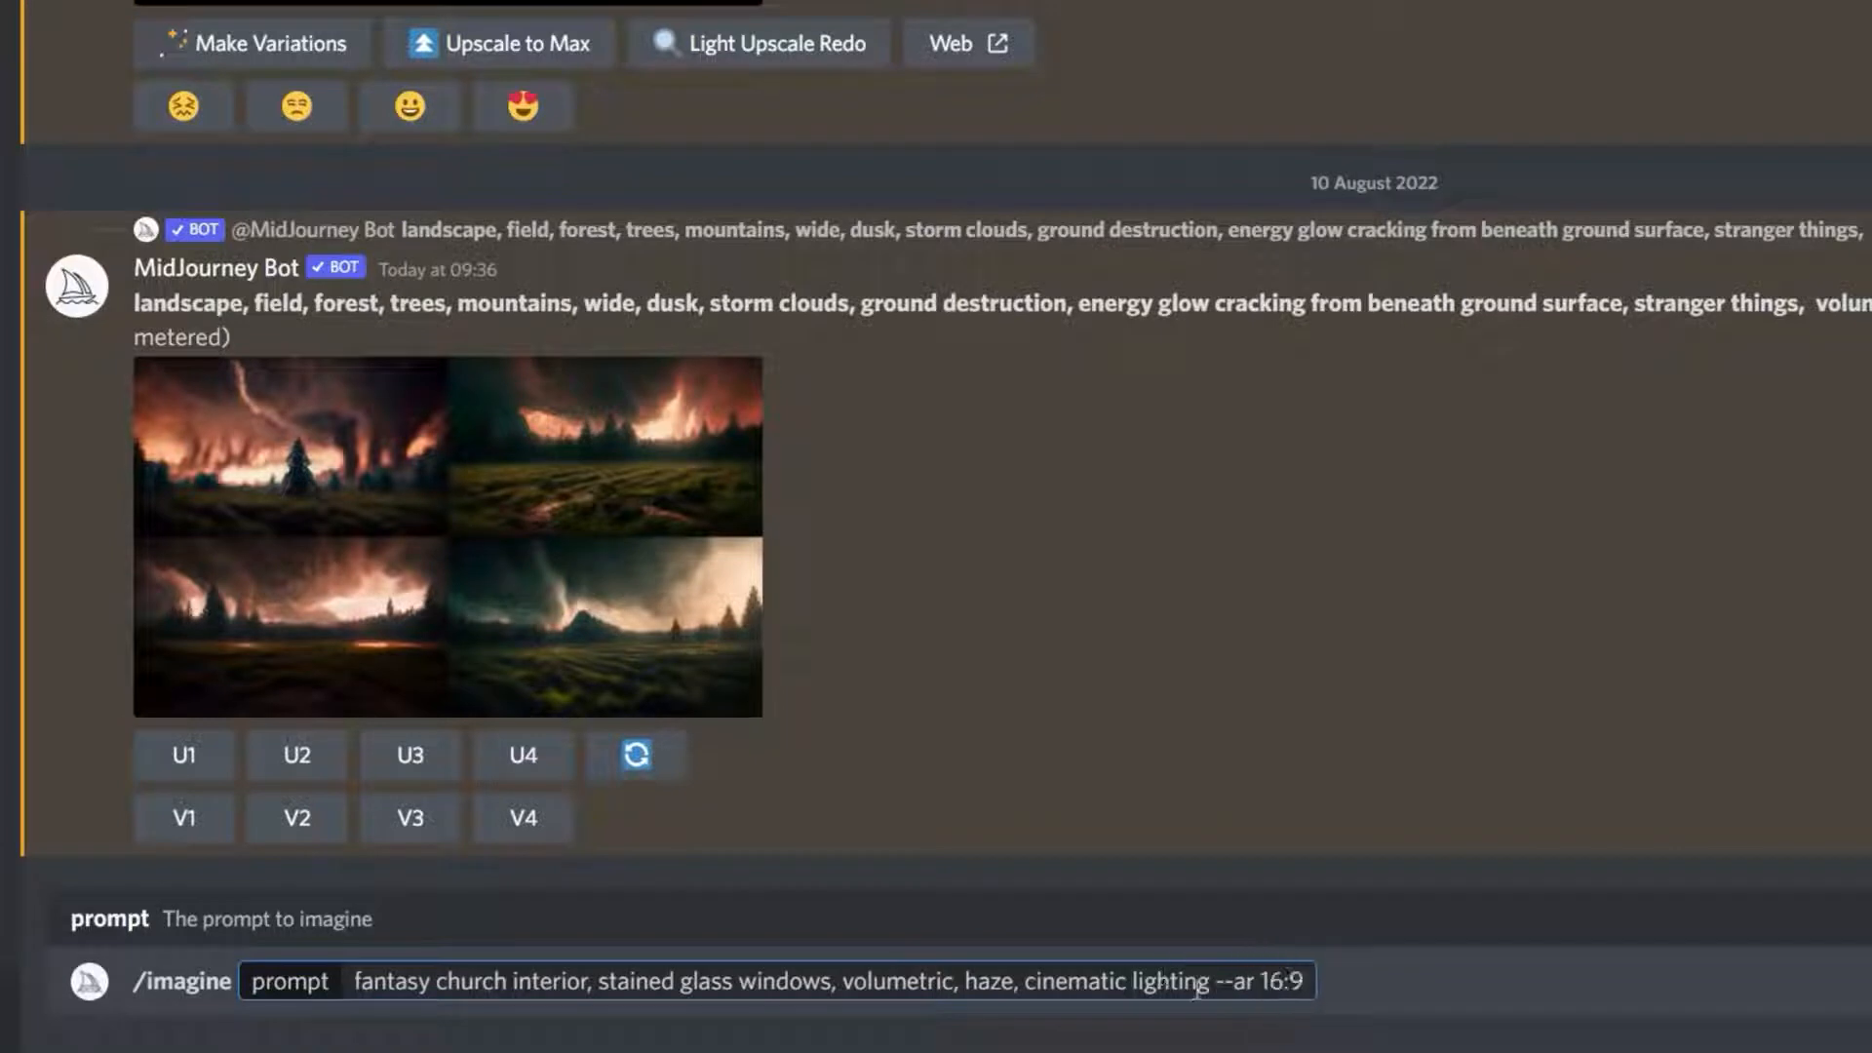
Submit the fantasy church prompt and generate images from "large church interior, cathedral, night, volumetric fog, haze, cinematic lighting --ar 16:9".
key("Return")
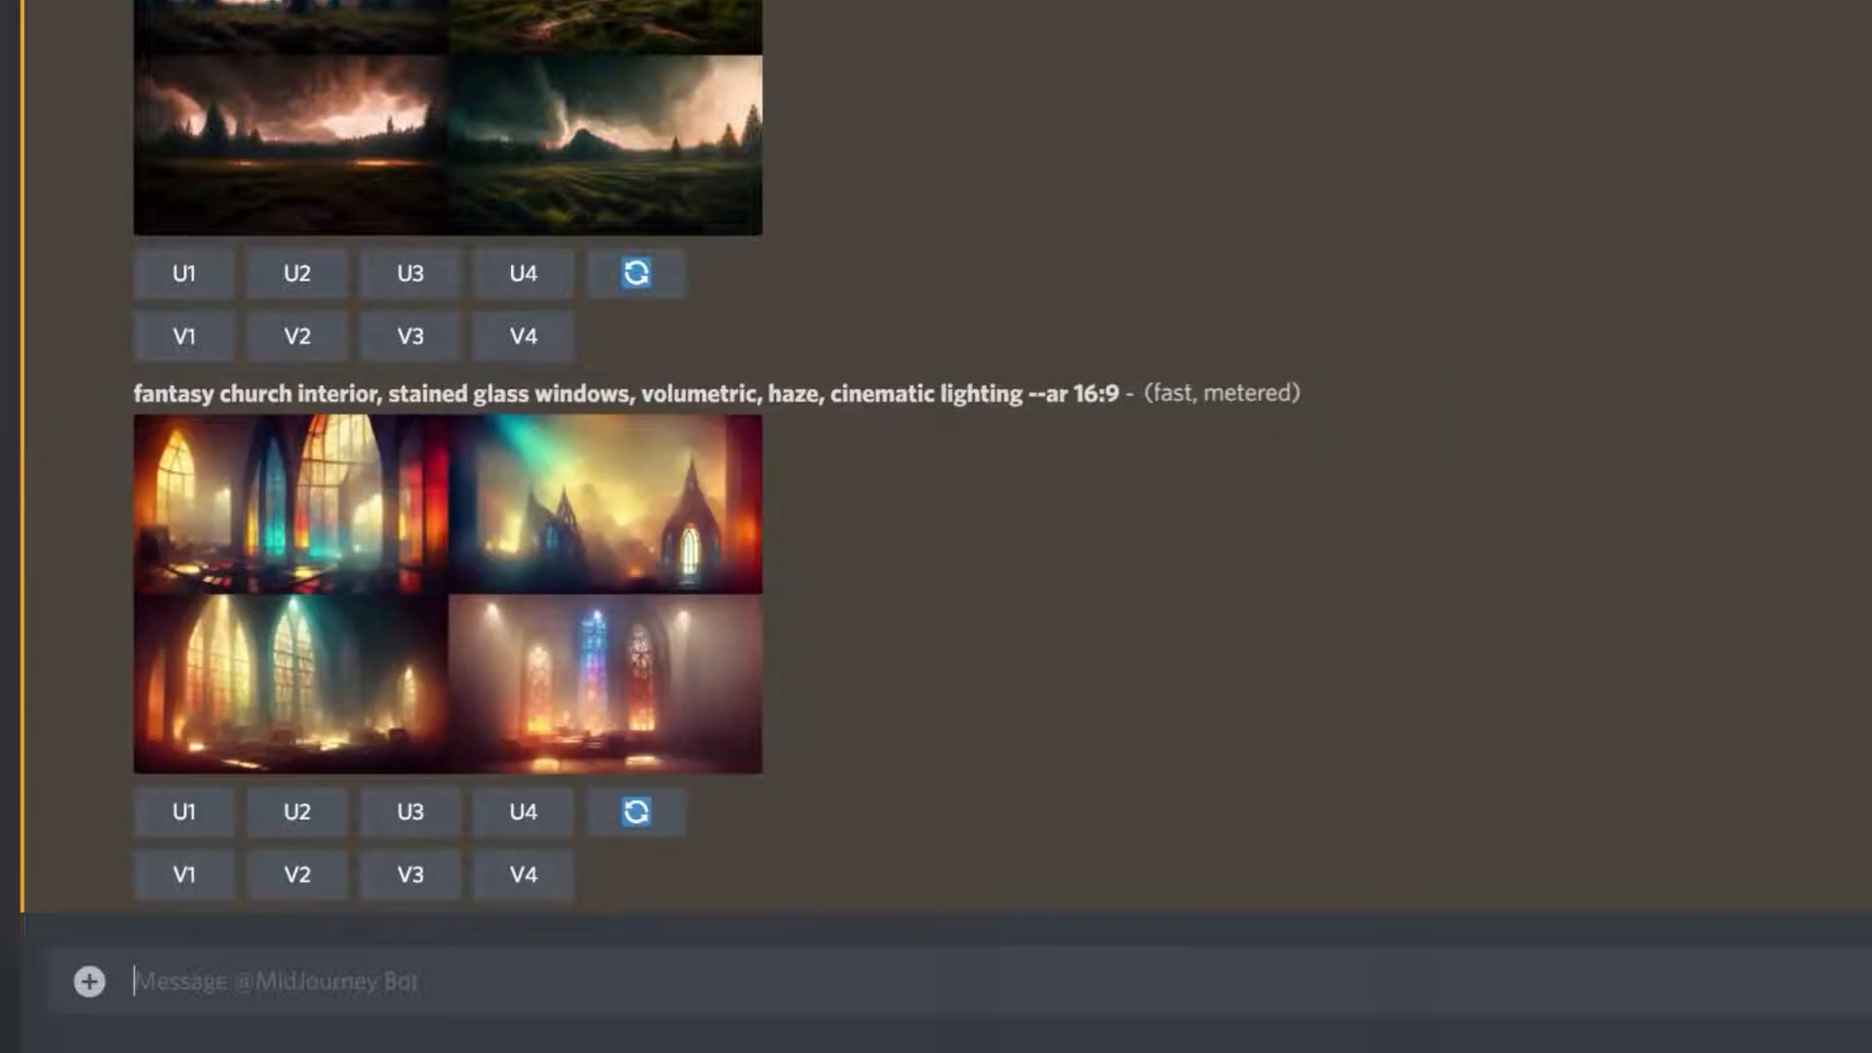
type("/imag")
key("Tab")
type("large church interior, cathedral, night, volumetric fog, haze, cinematic lighting --ar 16:9")
key("Return")
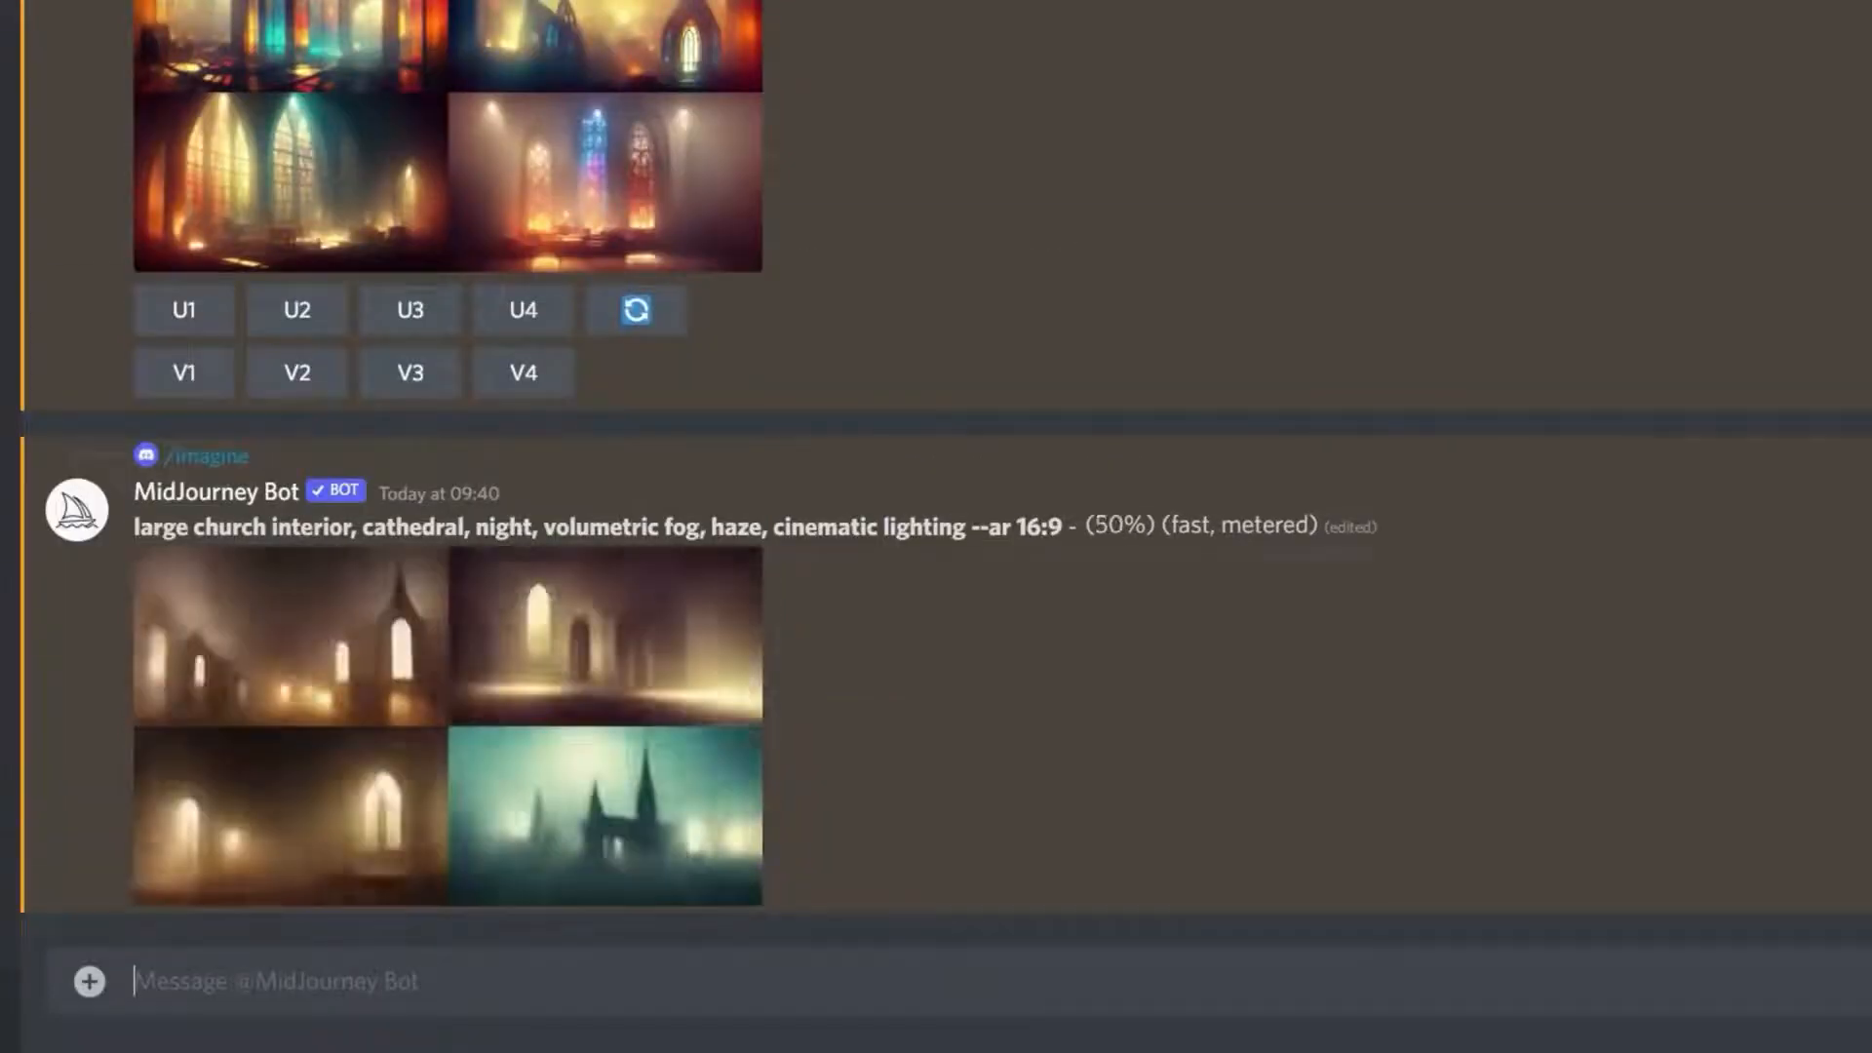
Generate images from the prompt "cathedral interior, castle interior, symmetry, windows, night, volumetric, realistic lighting --ar 16:9".
type("/imag")
key("Tab")
type("cathedral interior, castle interior, symmetry, windows, night, volumetric, realistic lighting --ar 16:9")
key("Return")
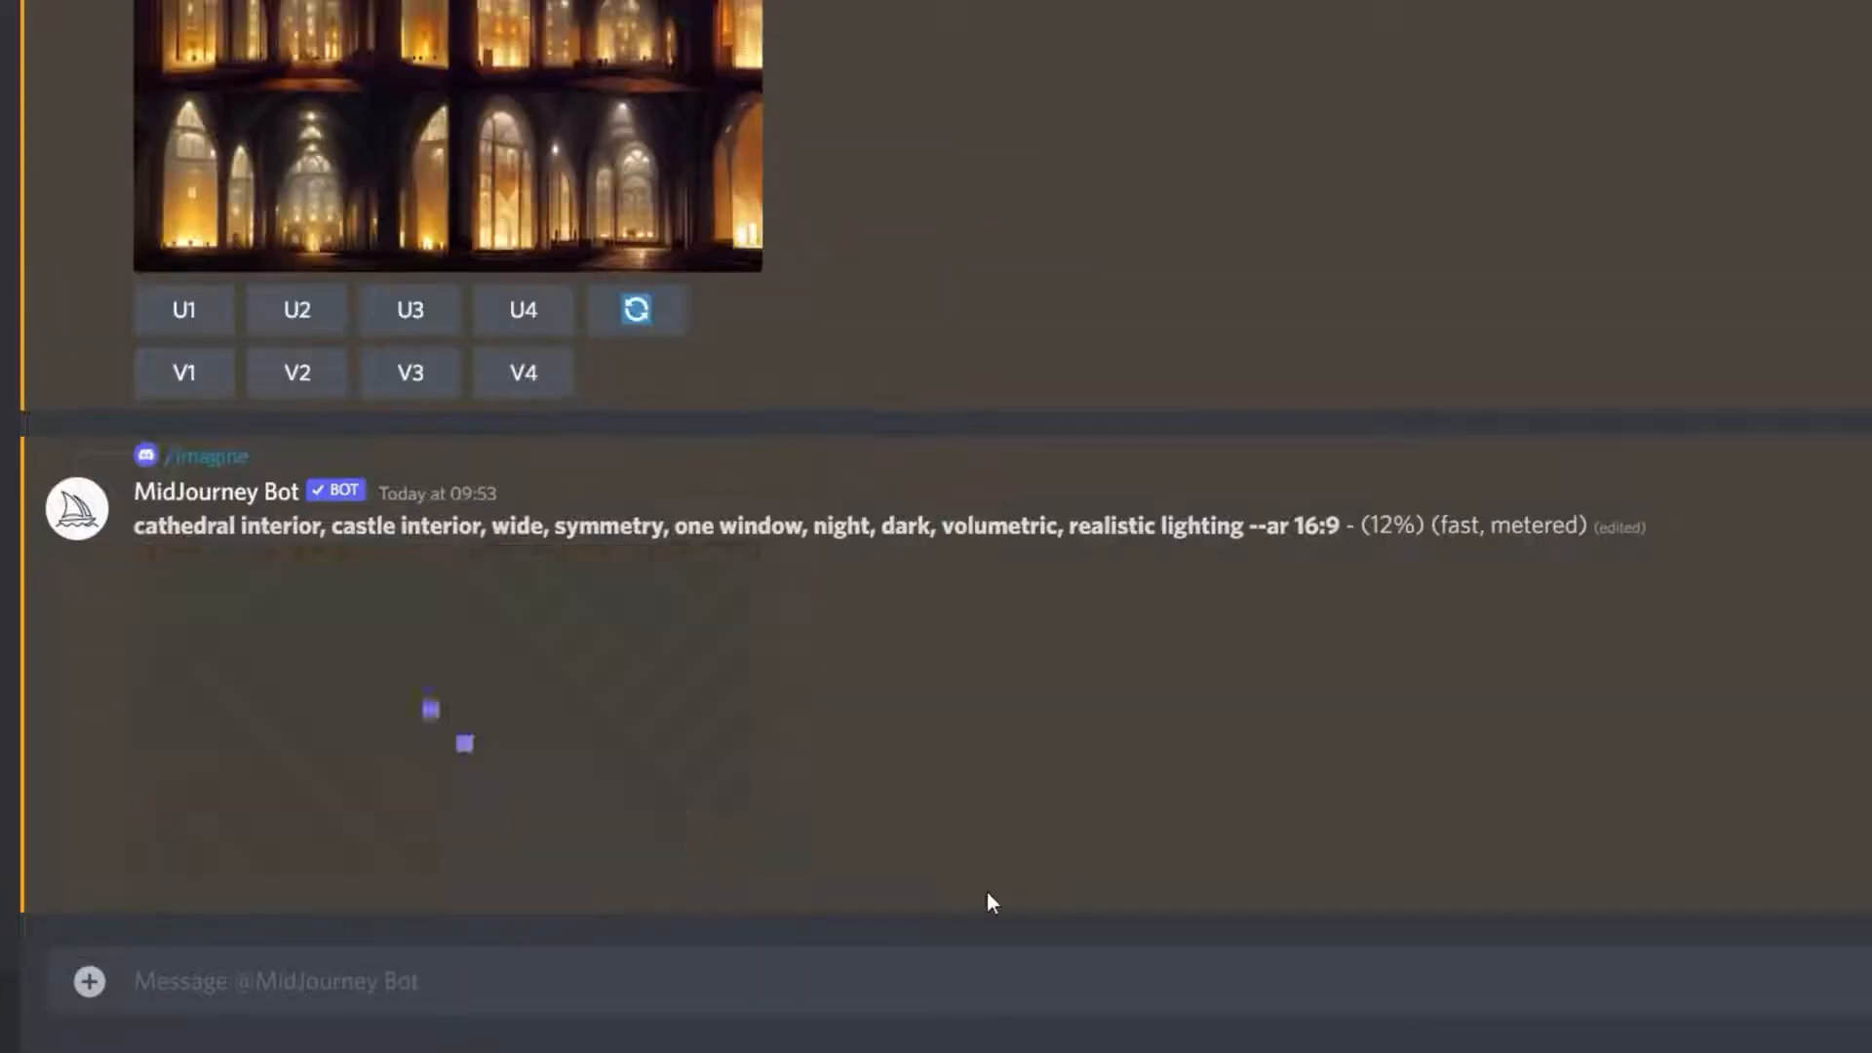
Generate images from "giant evil cathedral interior, wide, ancient, dark, night, volumetric lighting, cinematic --ar 16:9" and rerun the same prompt.
type("giant evil cathedral interior, wide, ancient, dark, night, volumetric lighting, cinematic --ar 16:9")
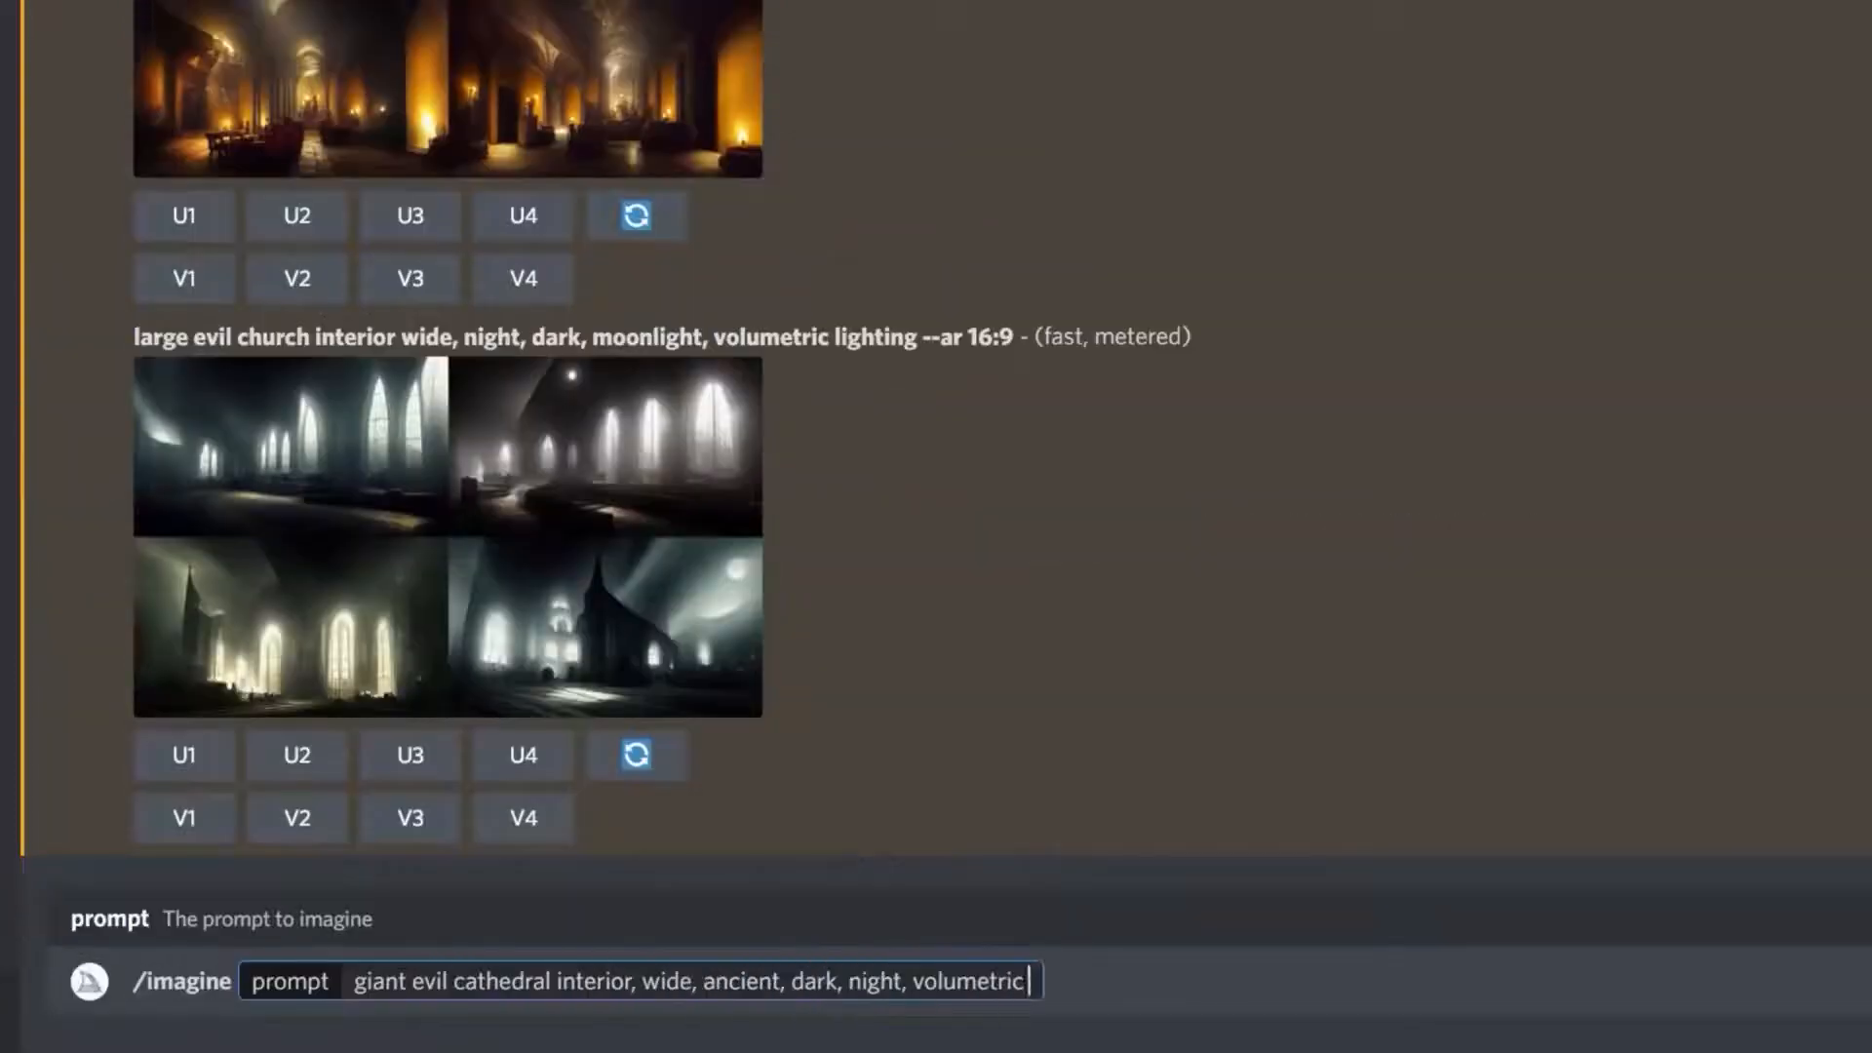
key("Return")
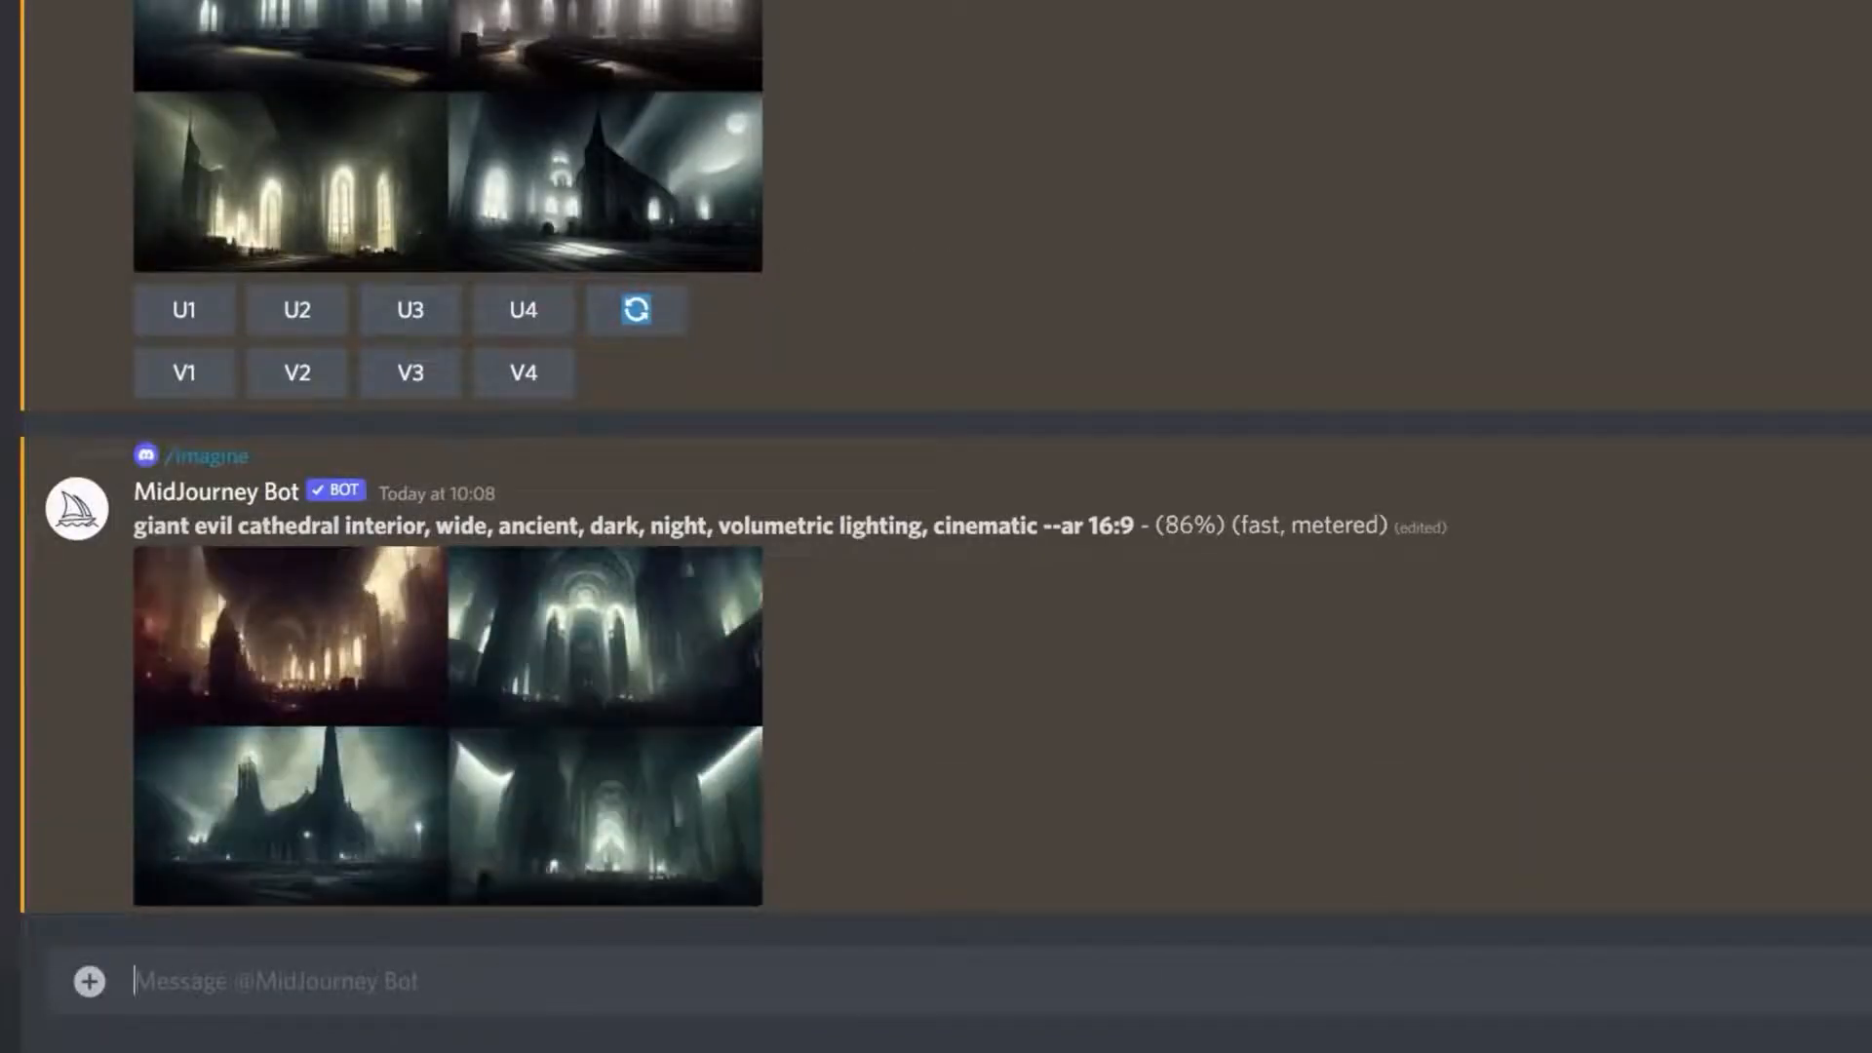
left_click(636, 811)
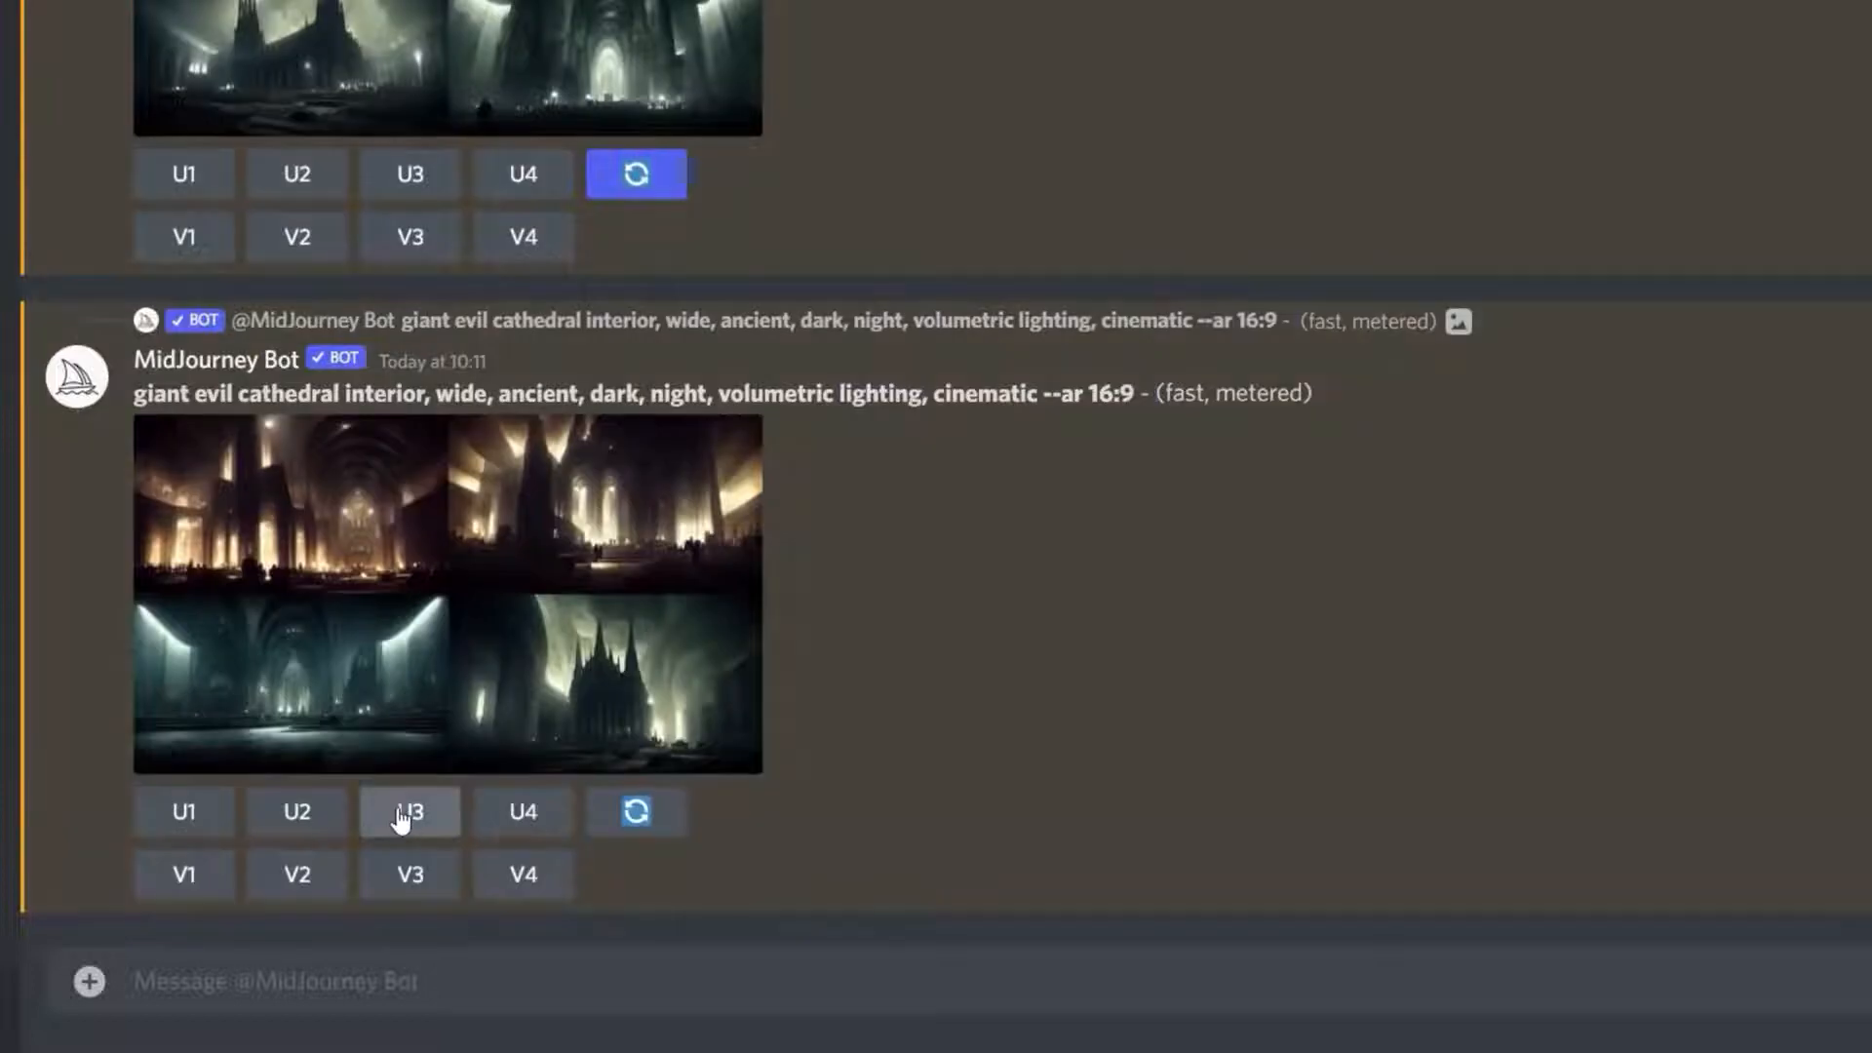
Upscale and generate variations of the third image in the rerun cathedral grid, and open the chosen upscaled picture.
left_click(401, 815)
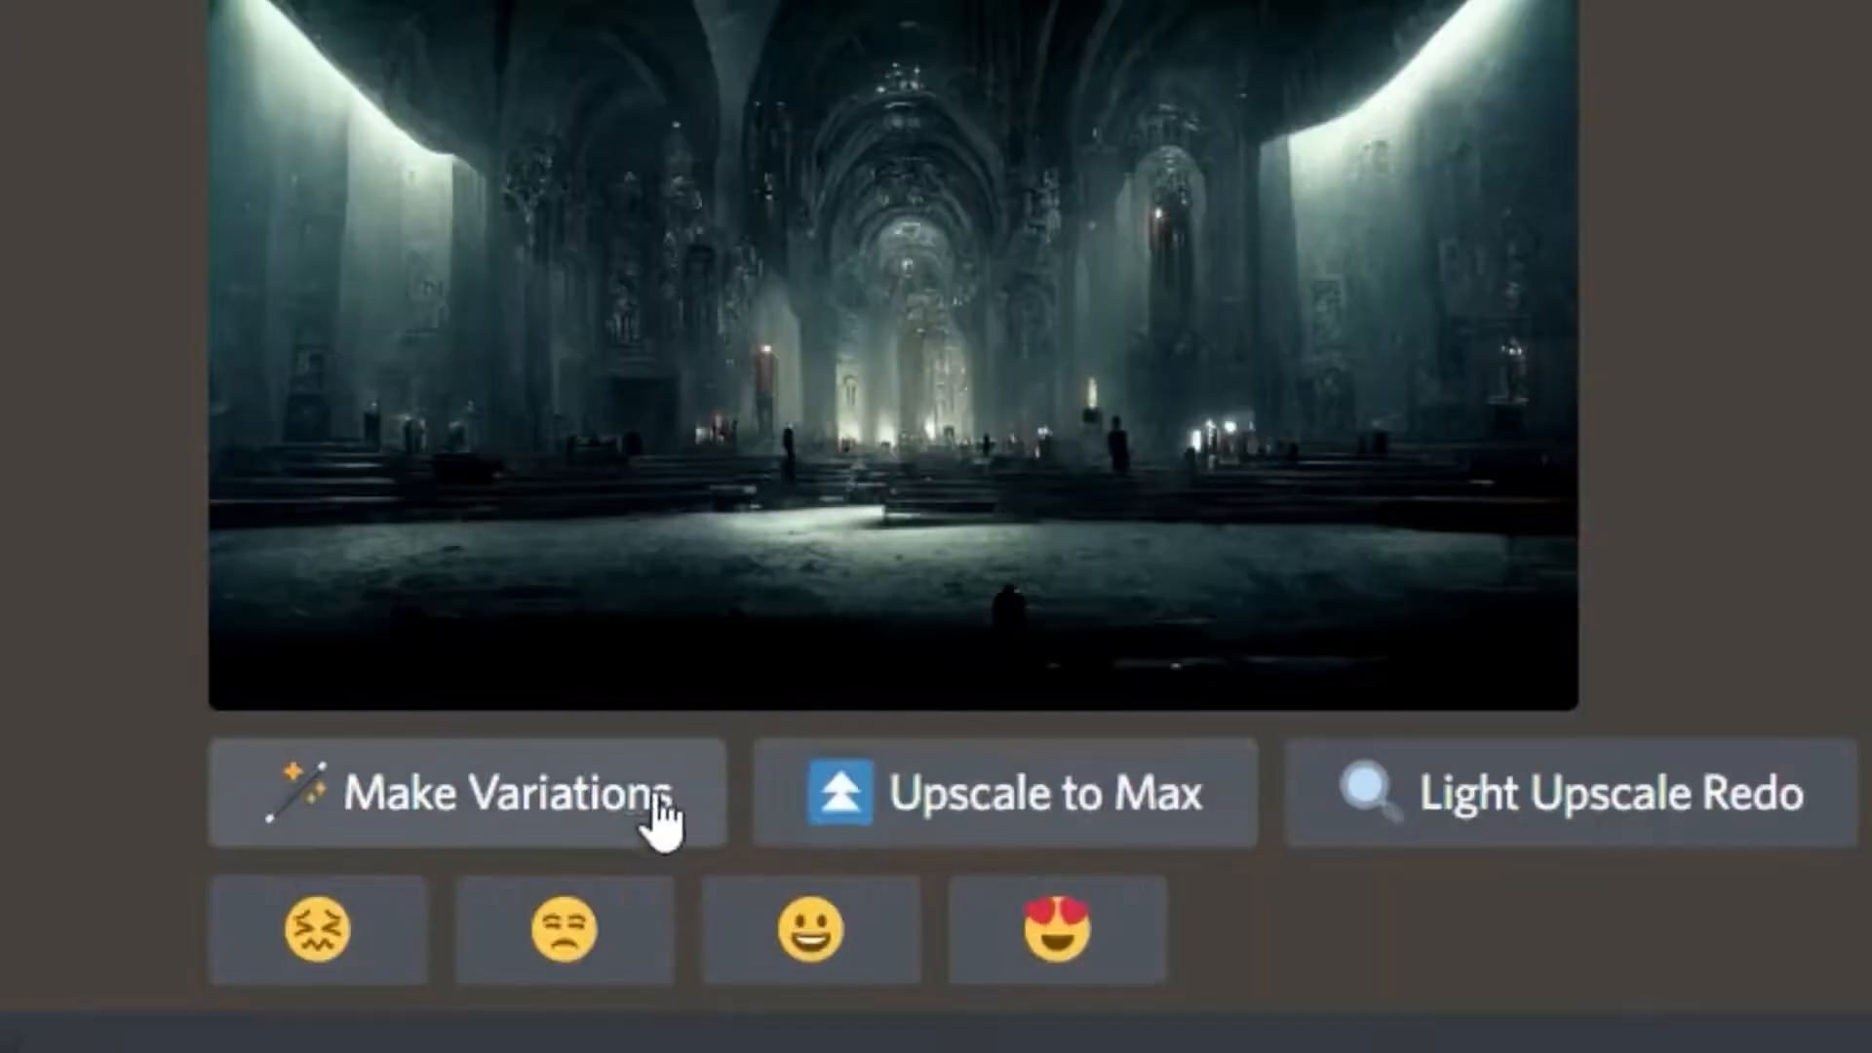
left_click(306, 819)
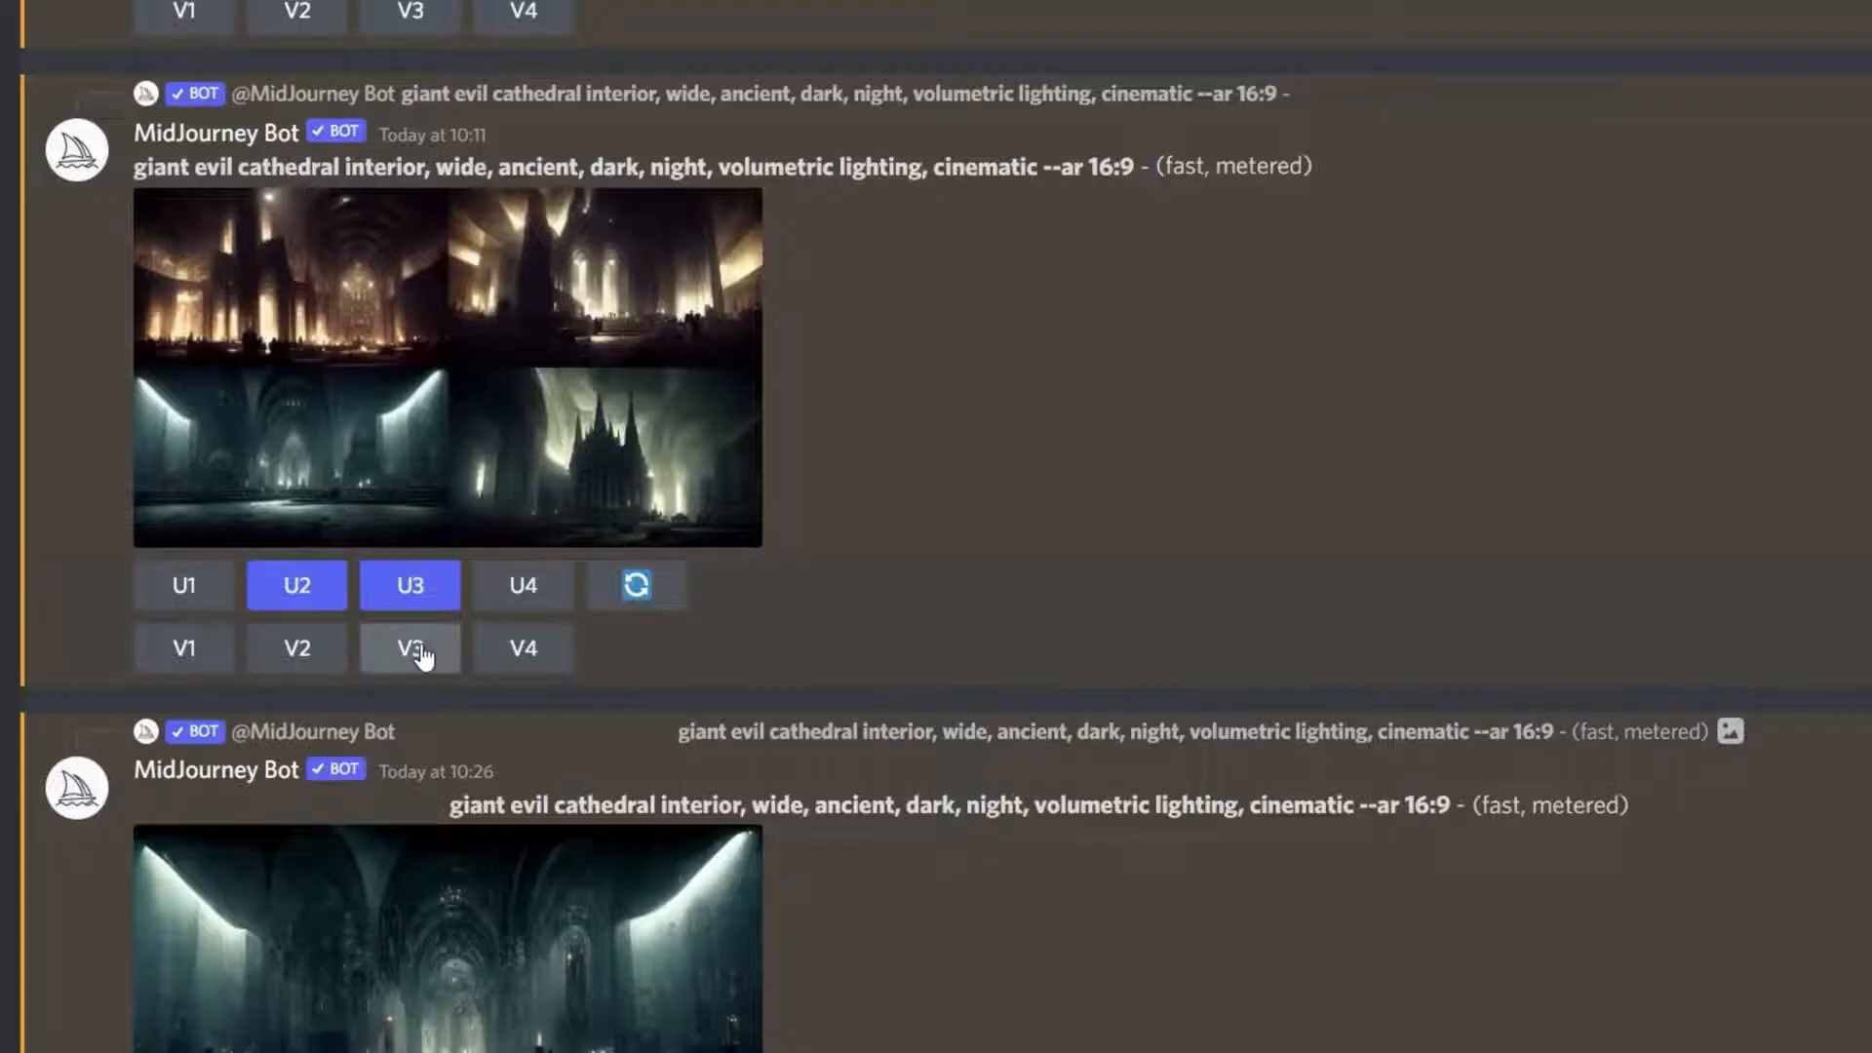
left_click(421, 648)
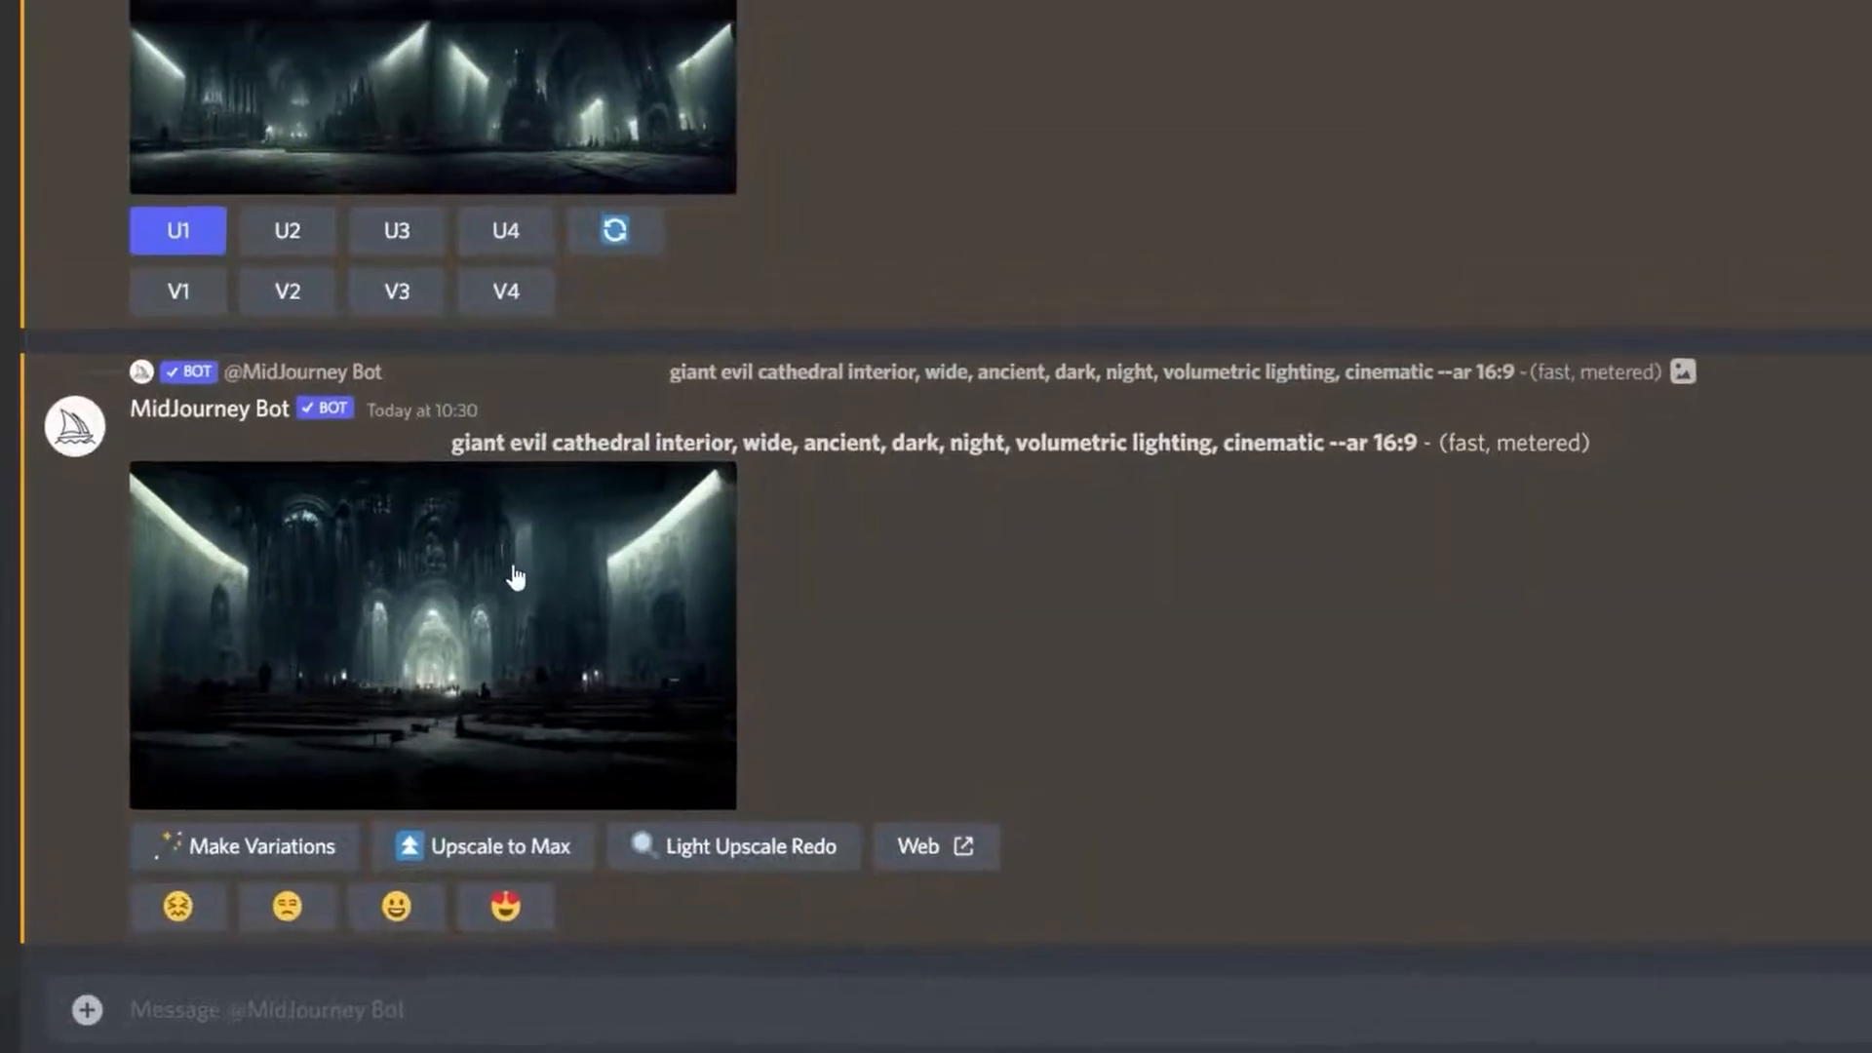
left_click(407, 692)
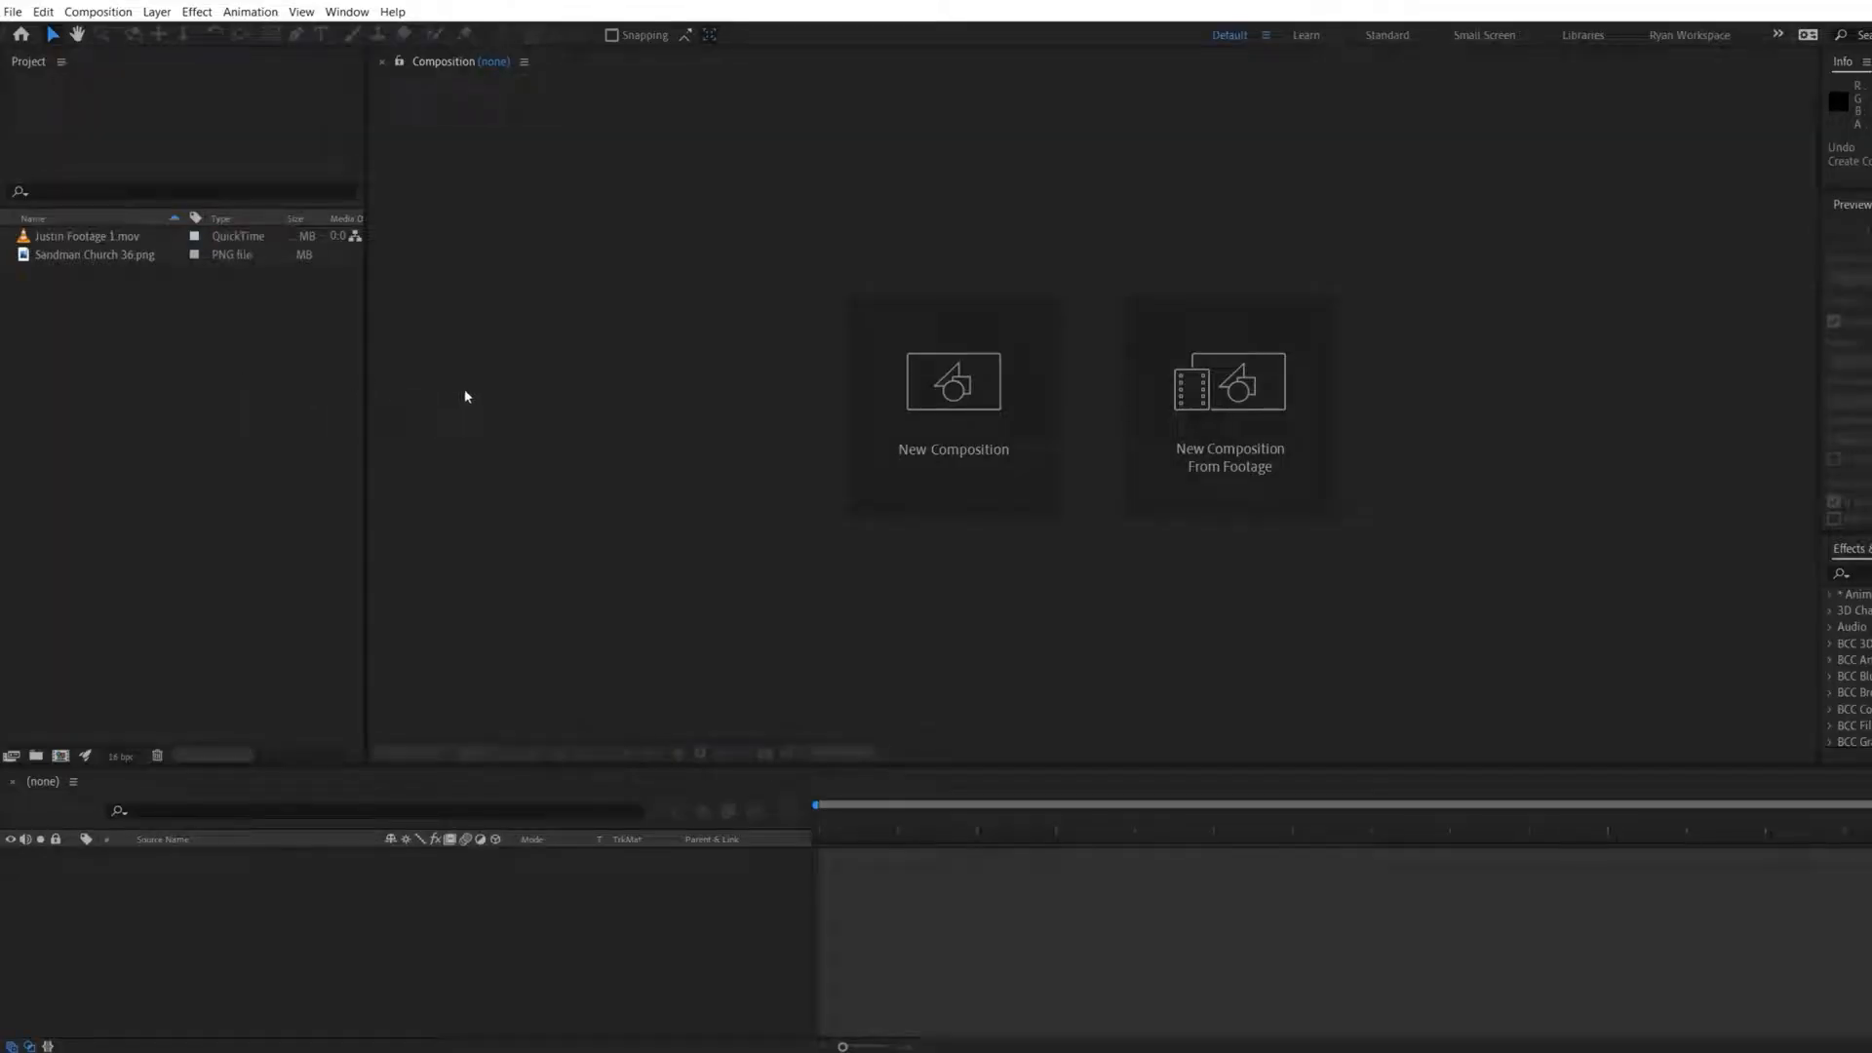
In After Effects, create a 1920 x 1080, 24 fps composition containing Sandman Church 36.png scaled to fill the frame.
left_click(925, 411)
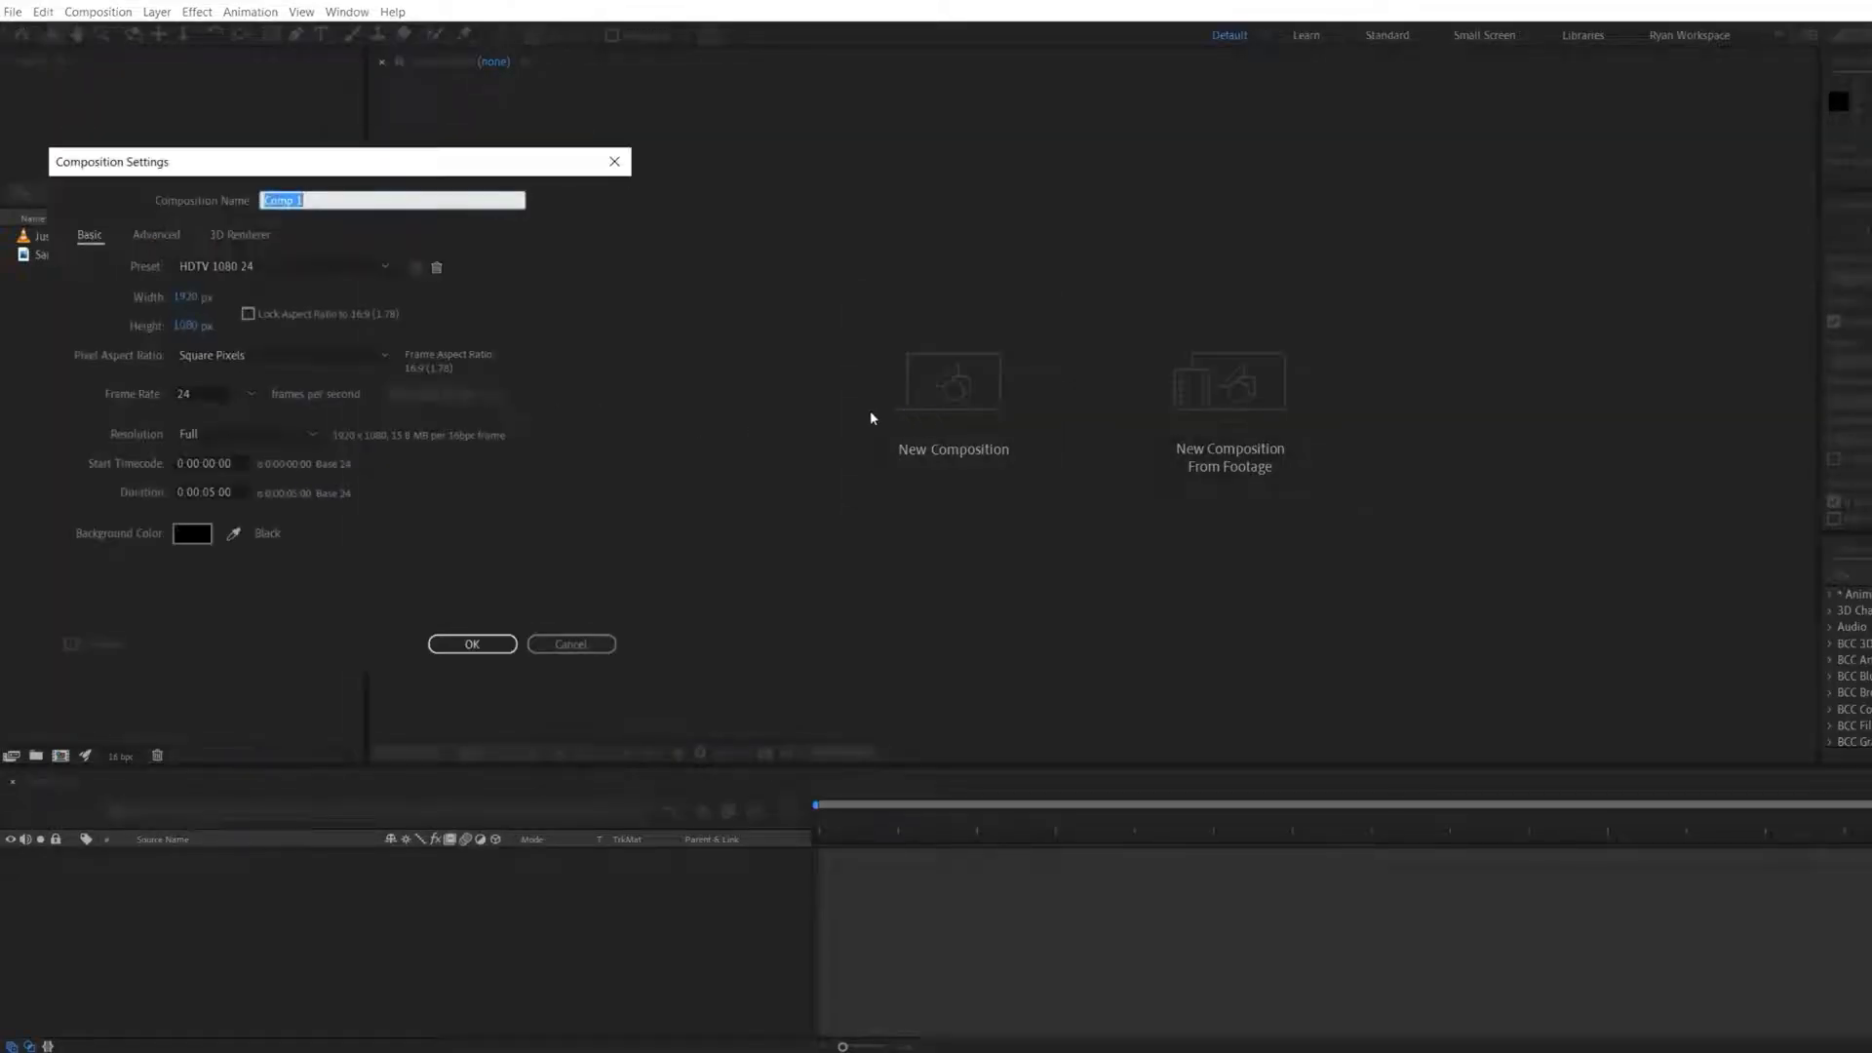
left_click(456, 644)
left_click_drag(92, 273, 320, 873)
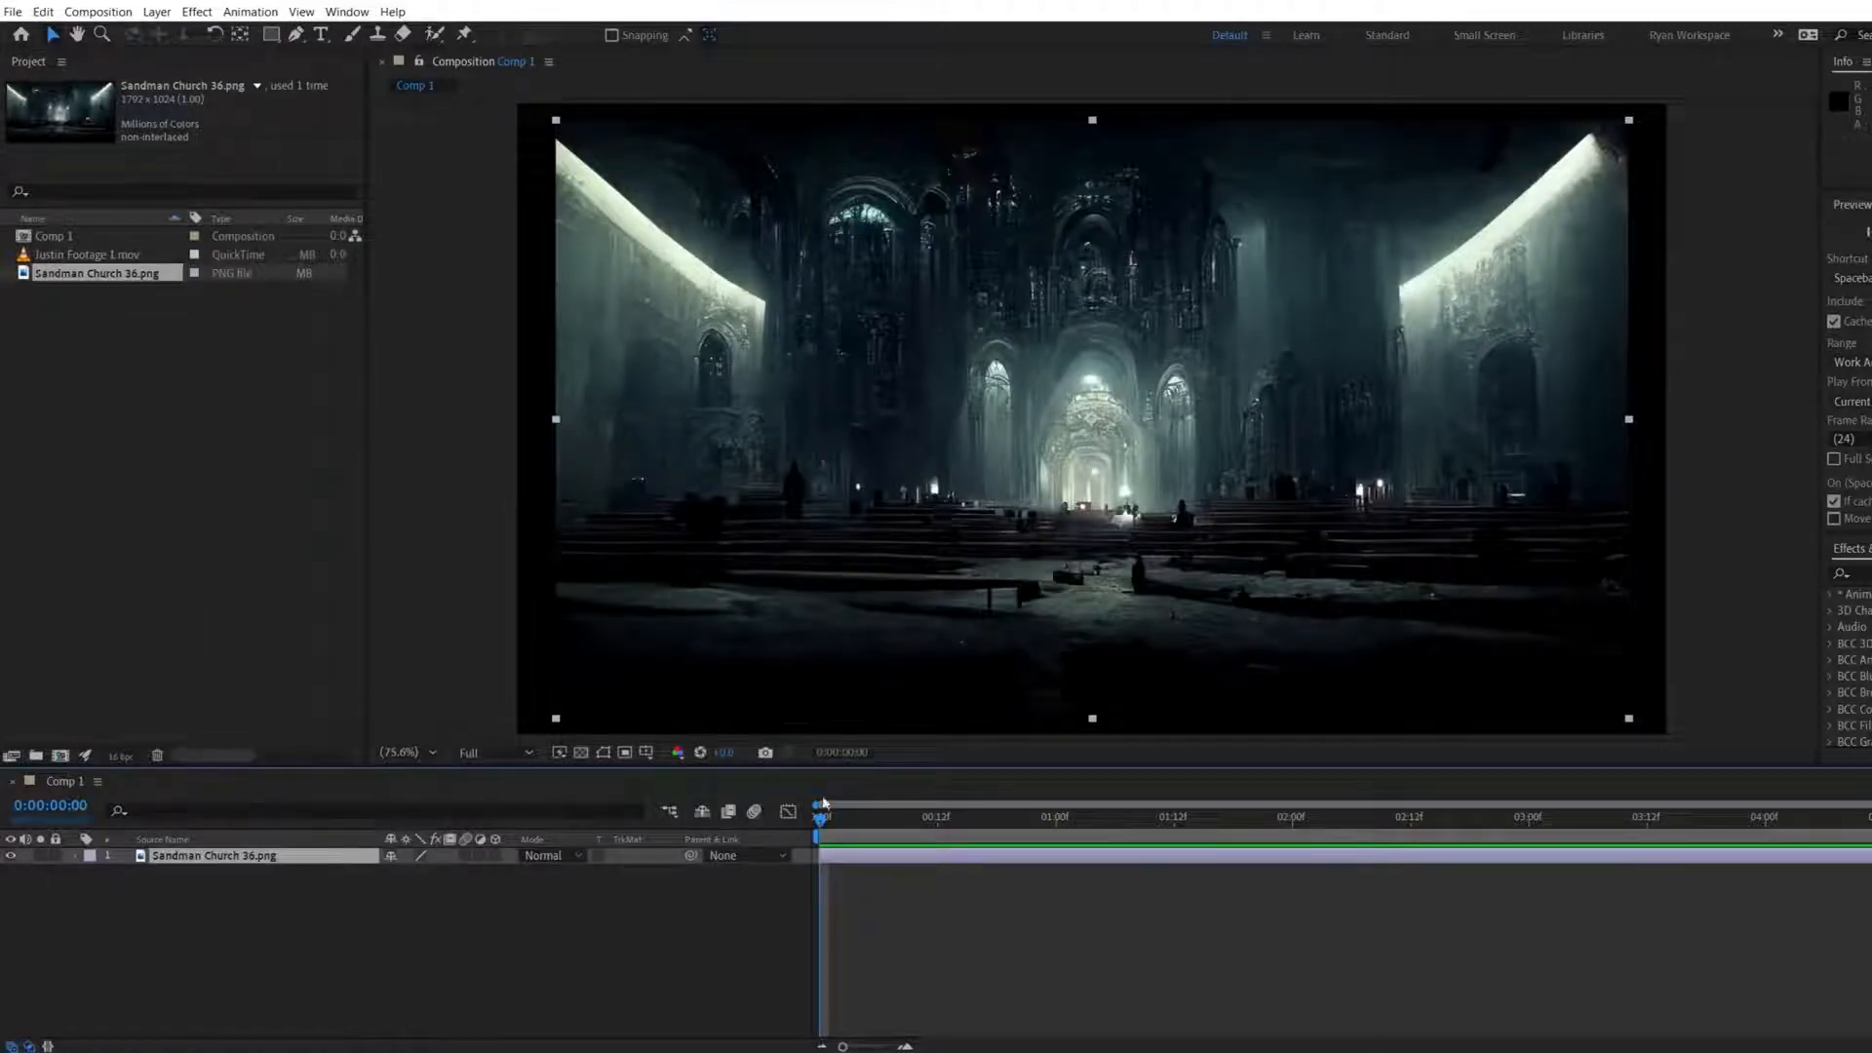
left_click_drag(1624, 722, 1662, 738)
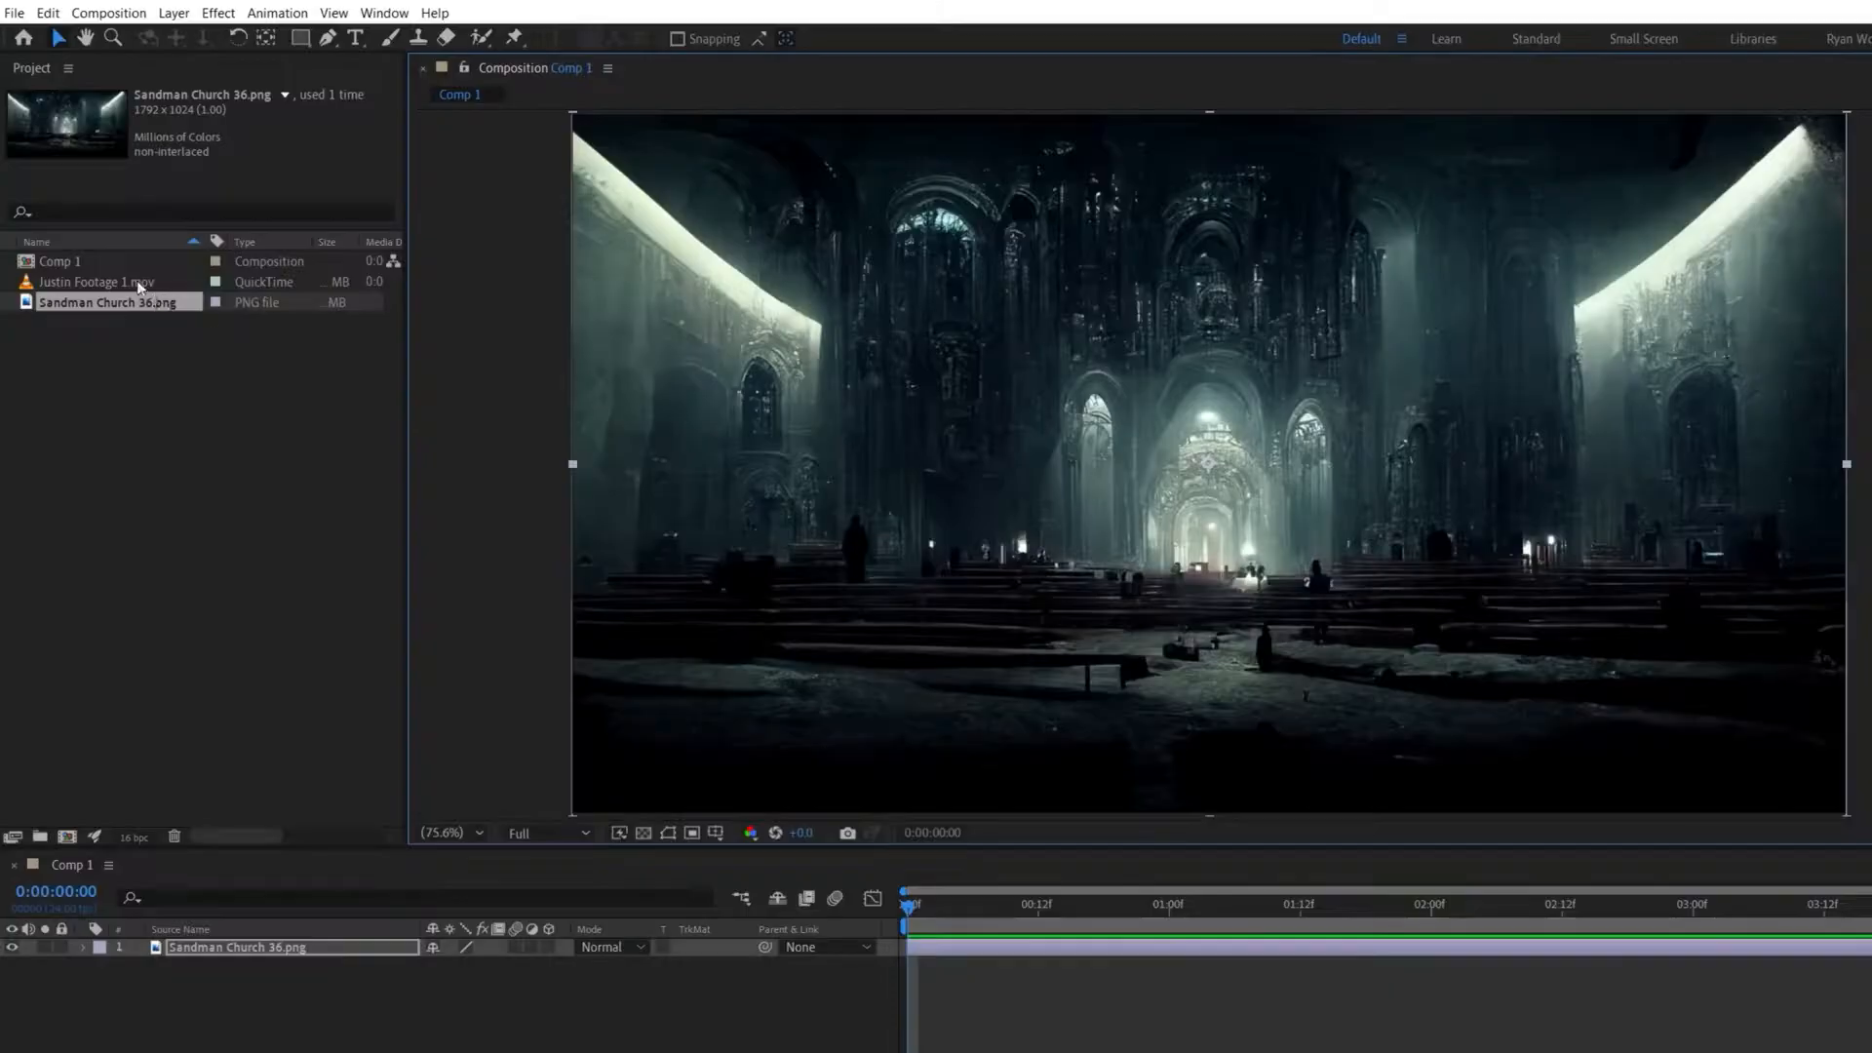
Place the green-screen footage above the church image and draw a loose closed Pen tool mask around the man.
left_click_drag(98, 281, 242, 940)
left_click(328, 37)
left_click_drag(1223, 172, 1265, 171)
left_click_drag(1316, 216, 1336, 252)
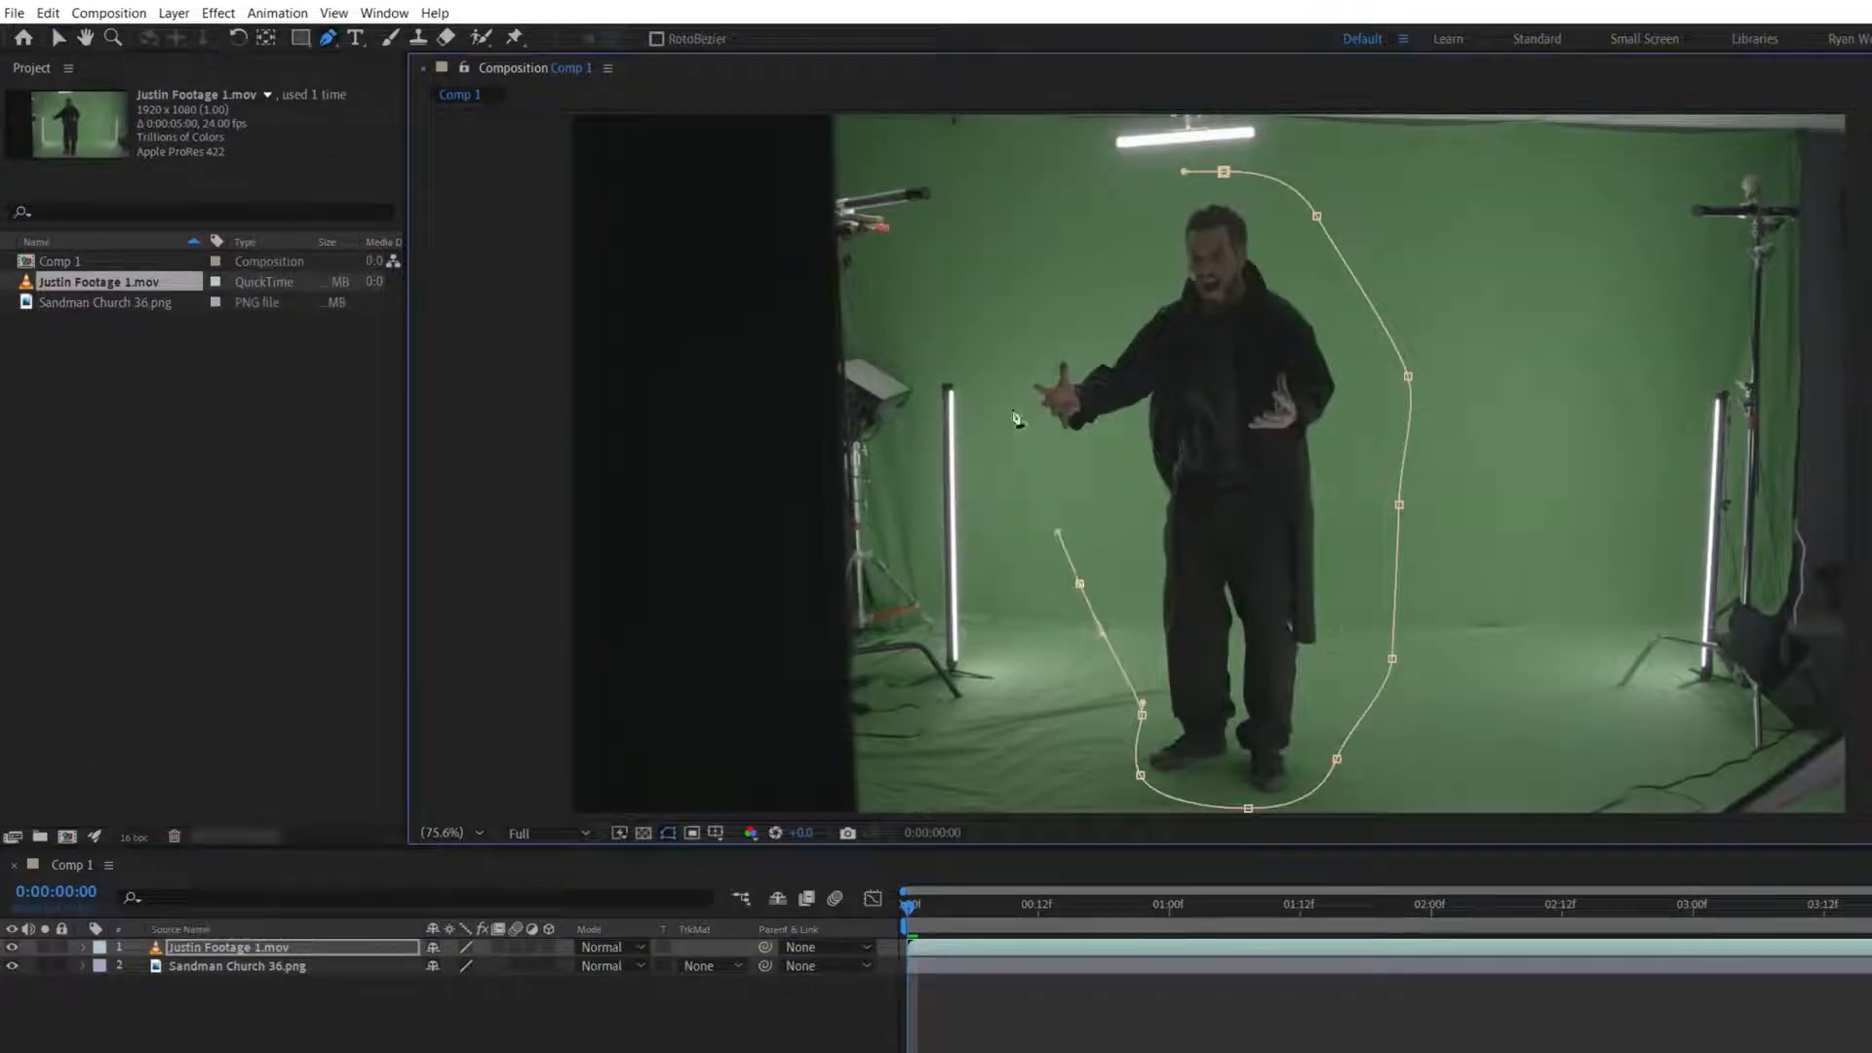
left_click_drag(1009, 407, 1011, 356)
left_click_drag(1092, 244, 1123, 222)
left_click(1224, 172)
Feather the mask around the man and keyframe its path so it follows his movement to the end of the clip.
key("f")
left_click_drag(467, 983, 501, 979)
key("m")
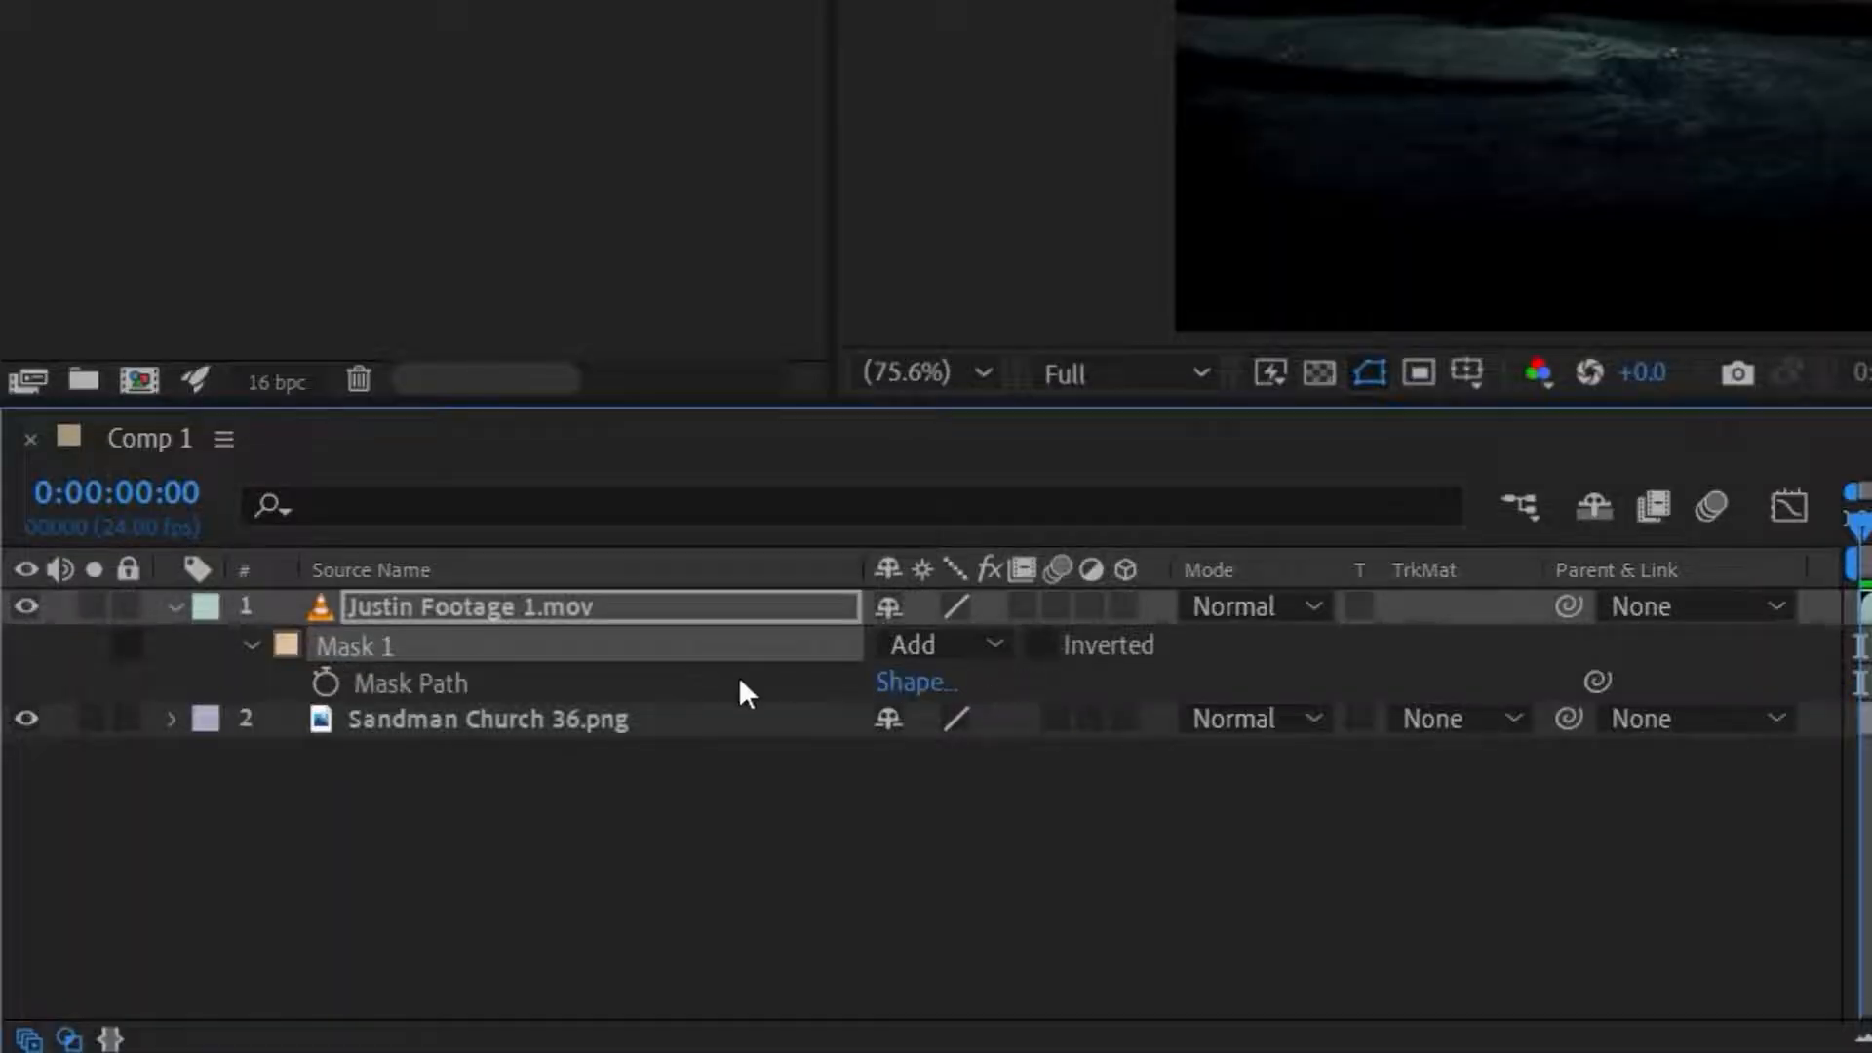
left_click(325, 693)
left_click_drag(670, 819, 1694, 833)
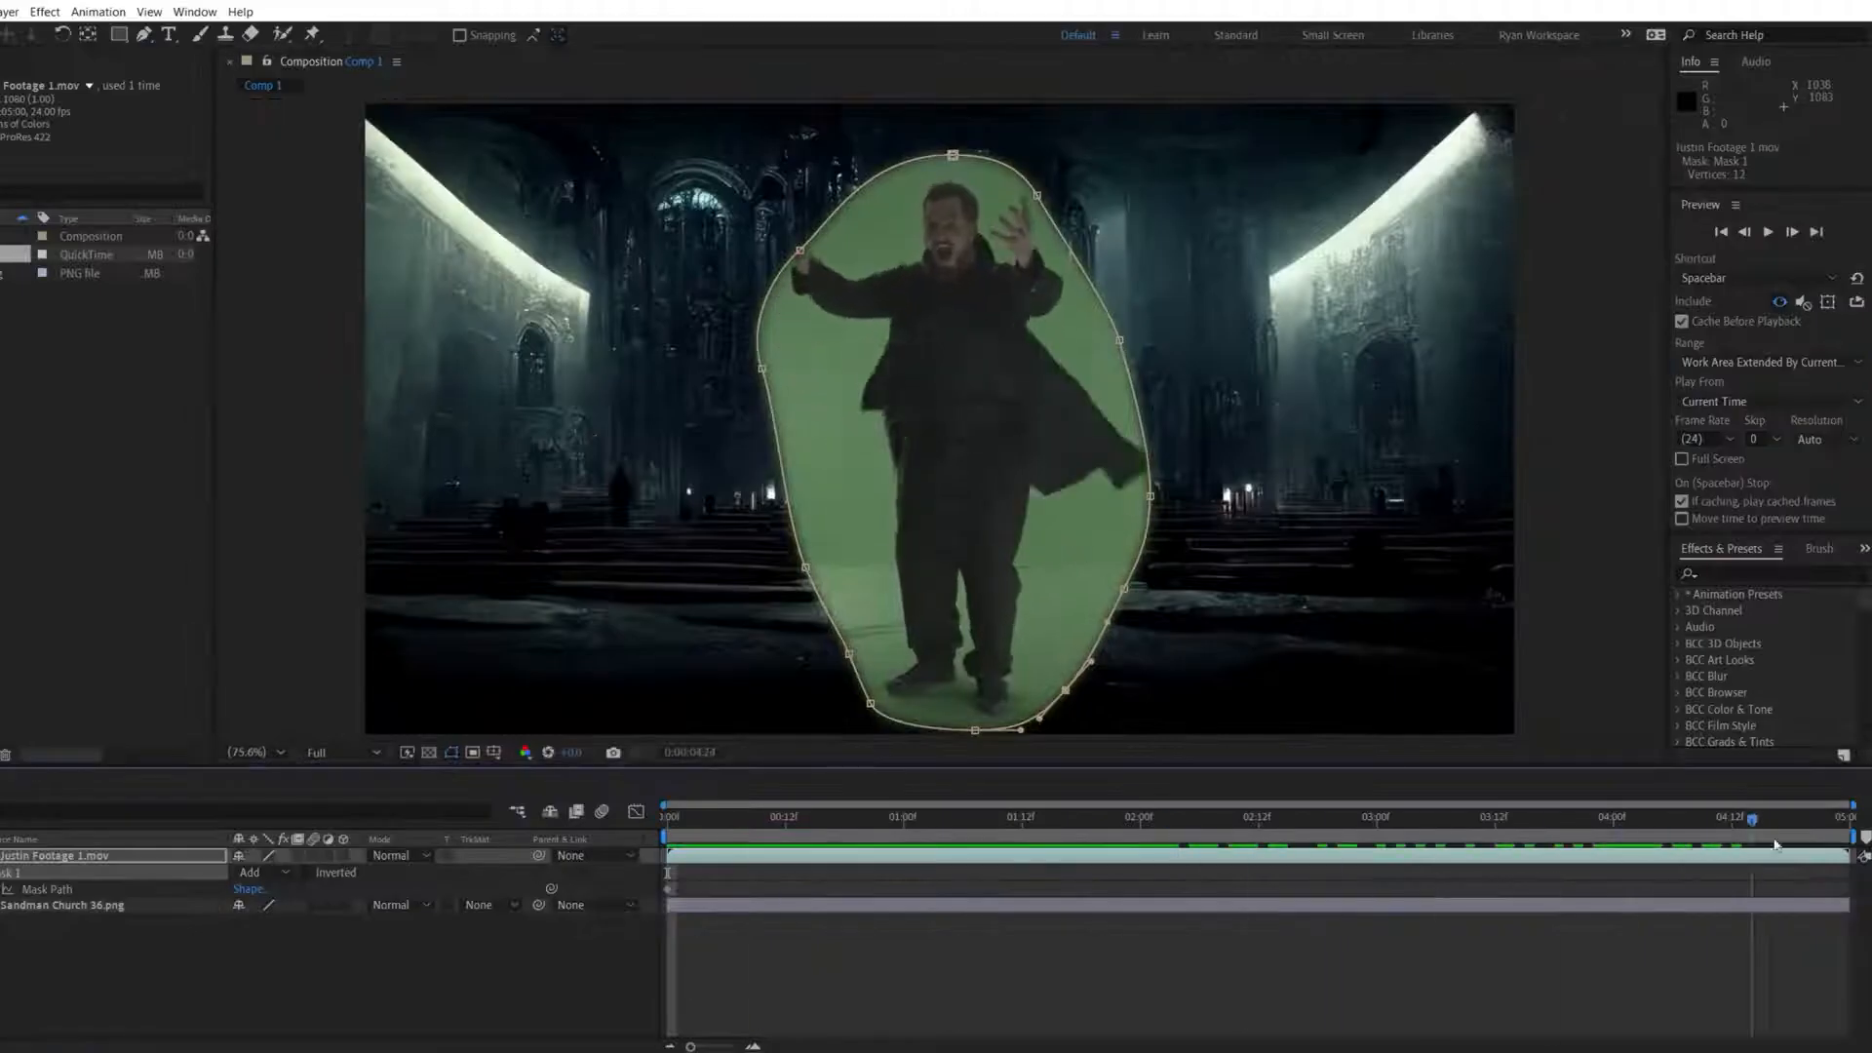
left_click_drag(1694, 833, 1840, 833)
left_click_drag(1038, 193, 1050, 195)
Apply Keylight to the masked footage and sample the green backdrop as the screen colour.
left_click(219, 13)
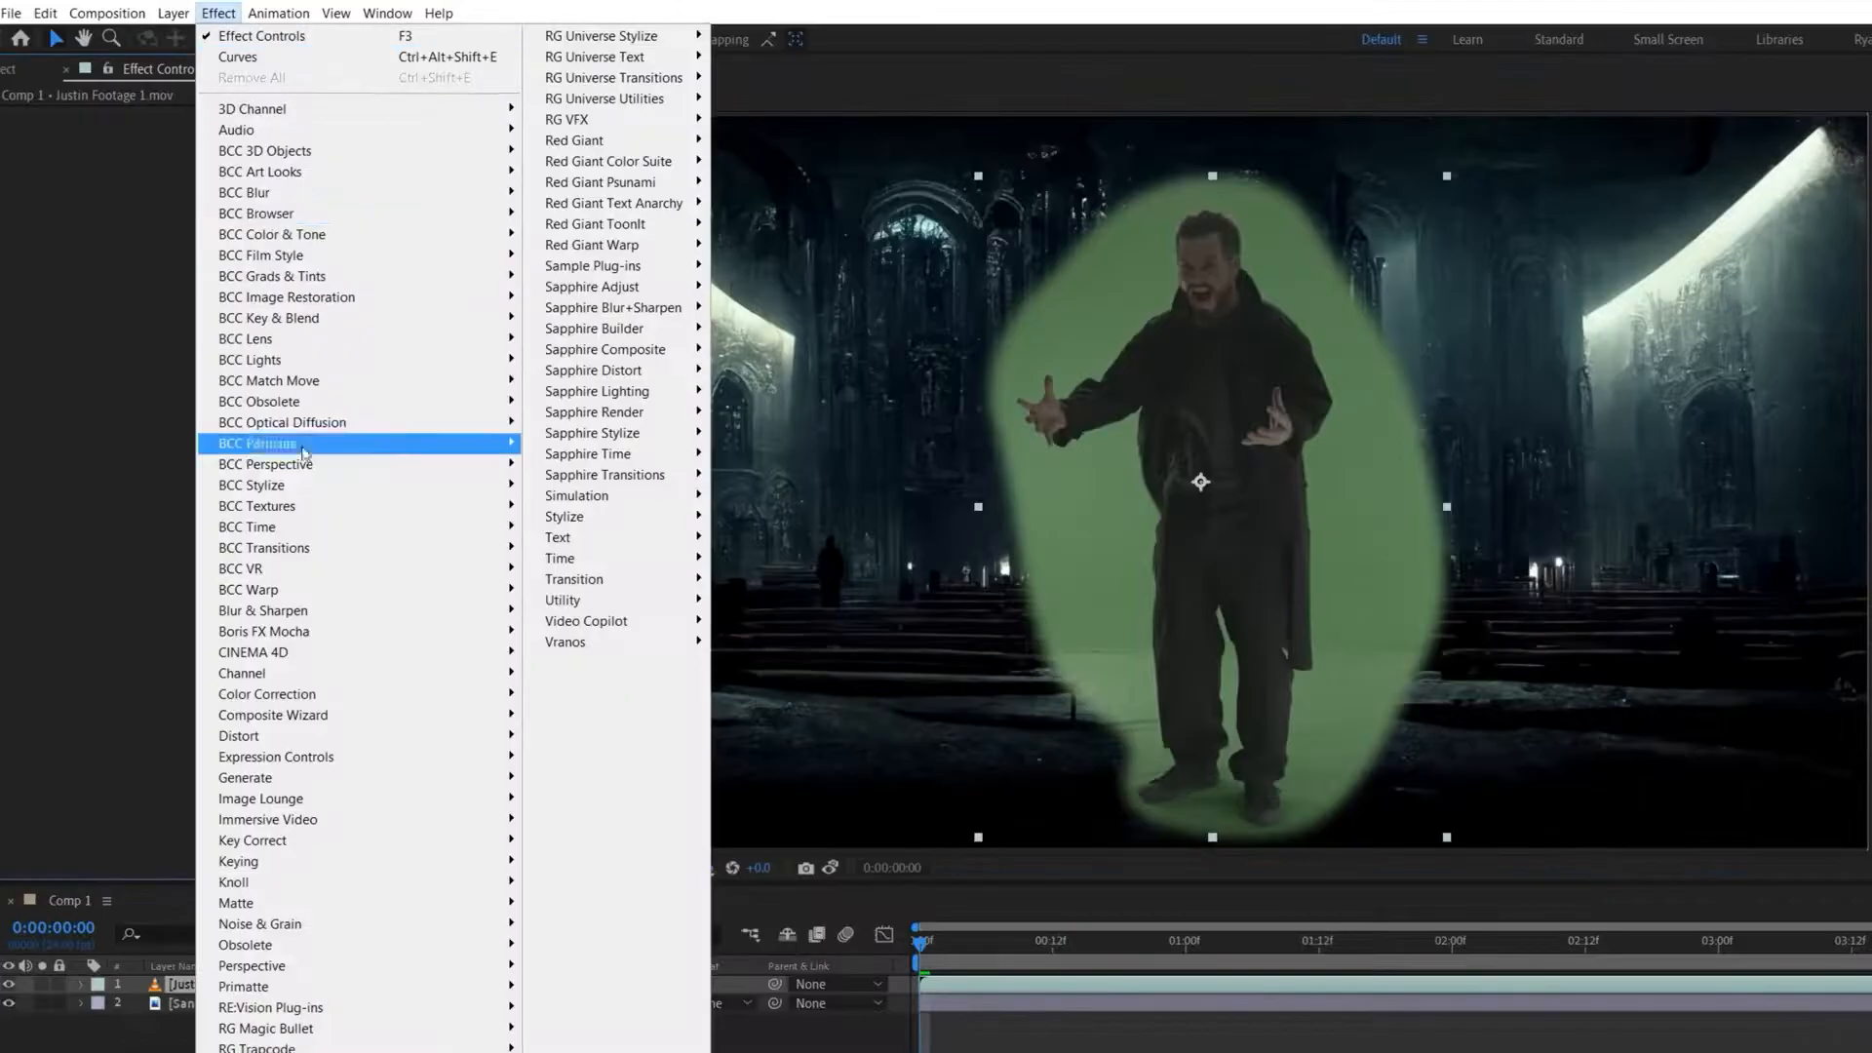
mouse_move(517, 872)
left_click(590, 1029)
left_click(1076, 557)
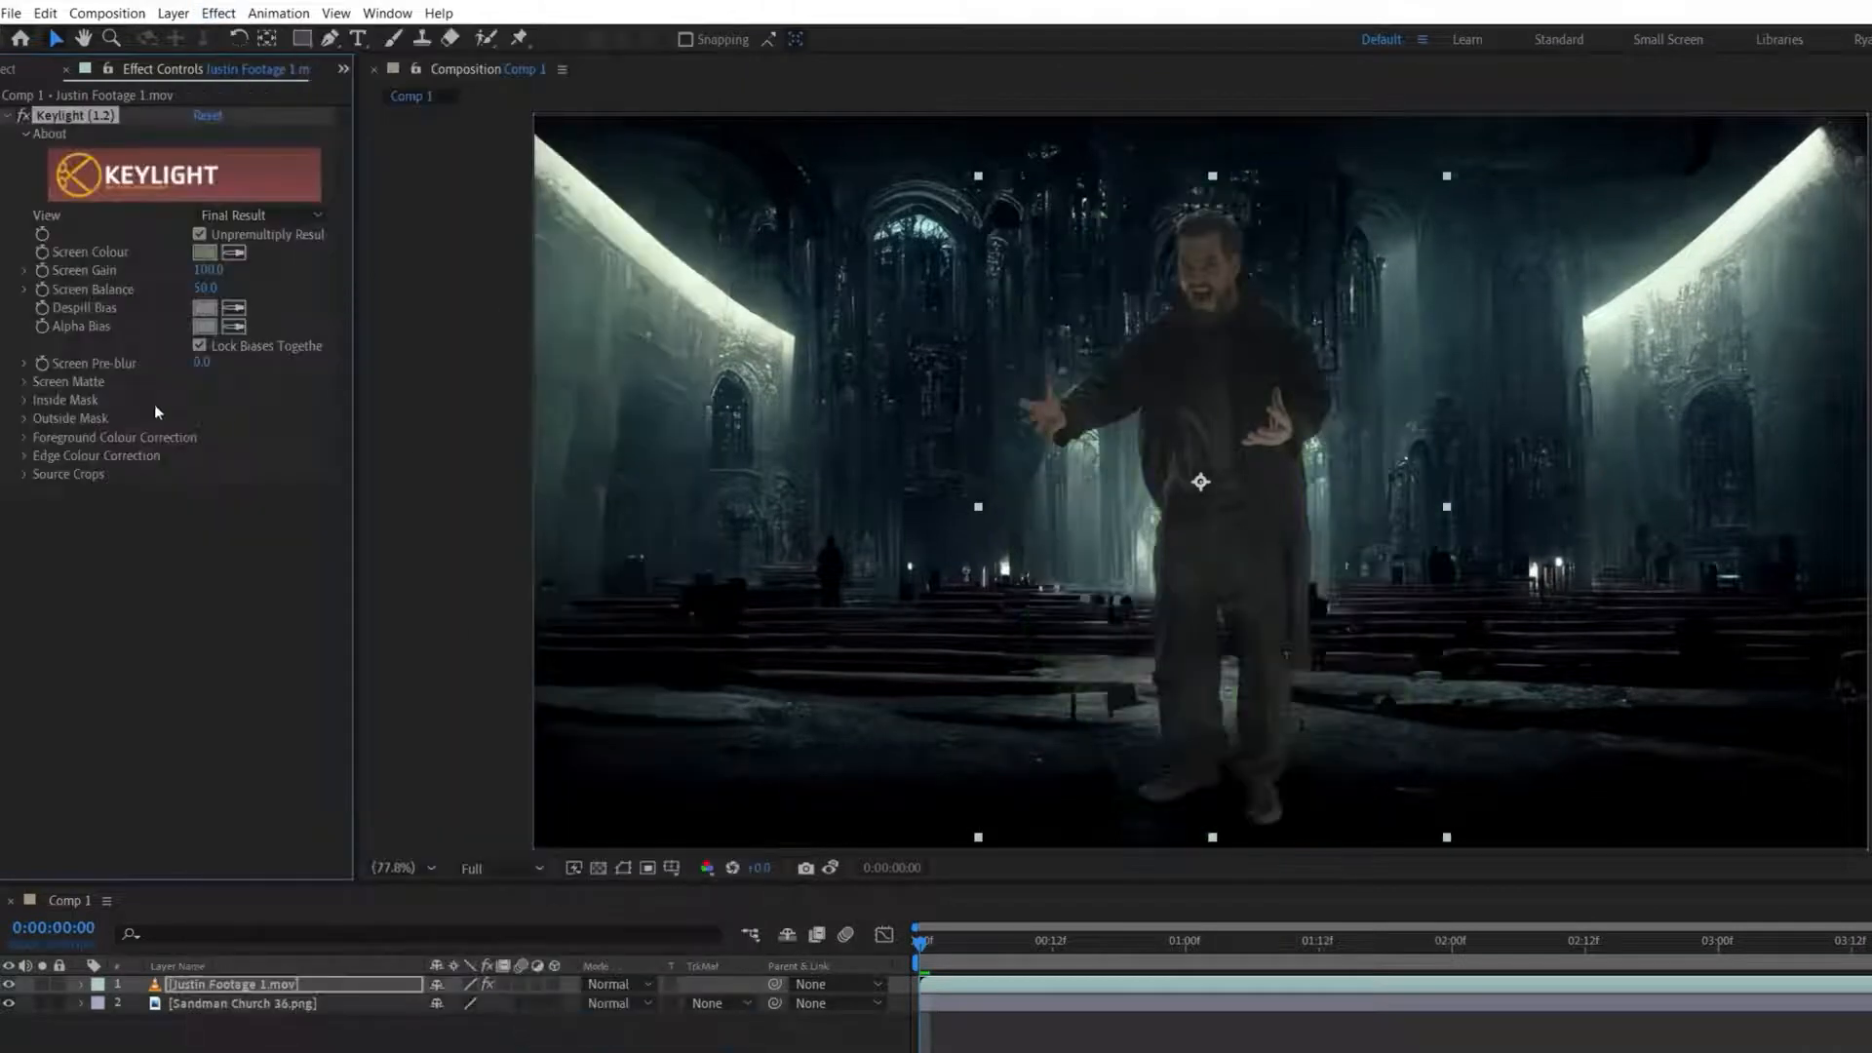
Refine Keylight's screen matte with Clip Black at 26, a lower Clip White and a different Replace Method.
left_click(24, 382)
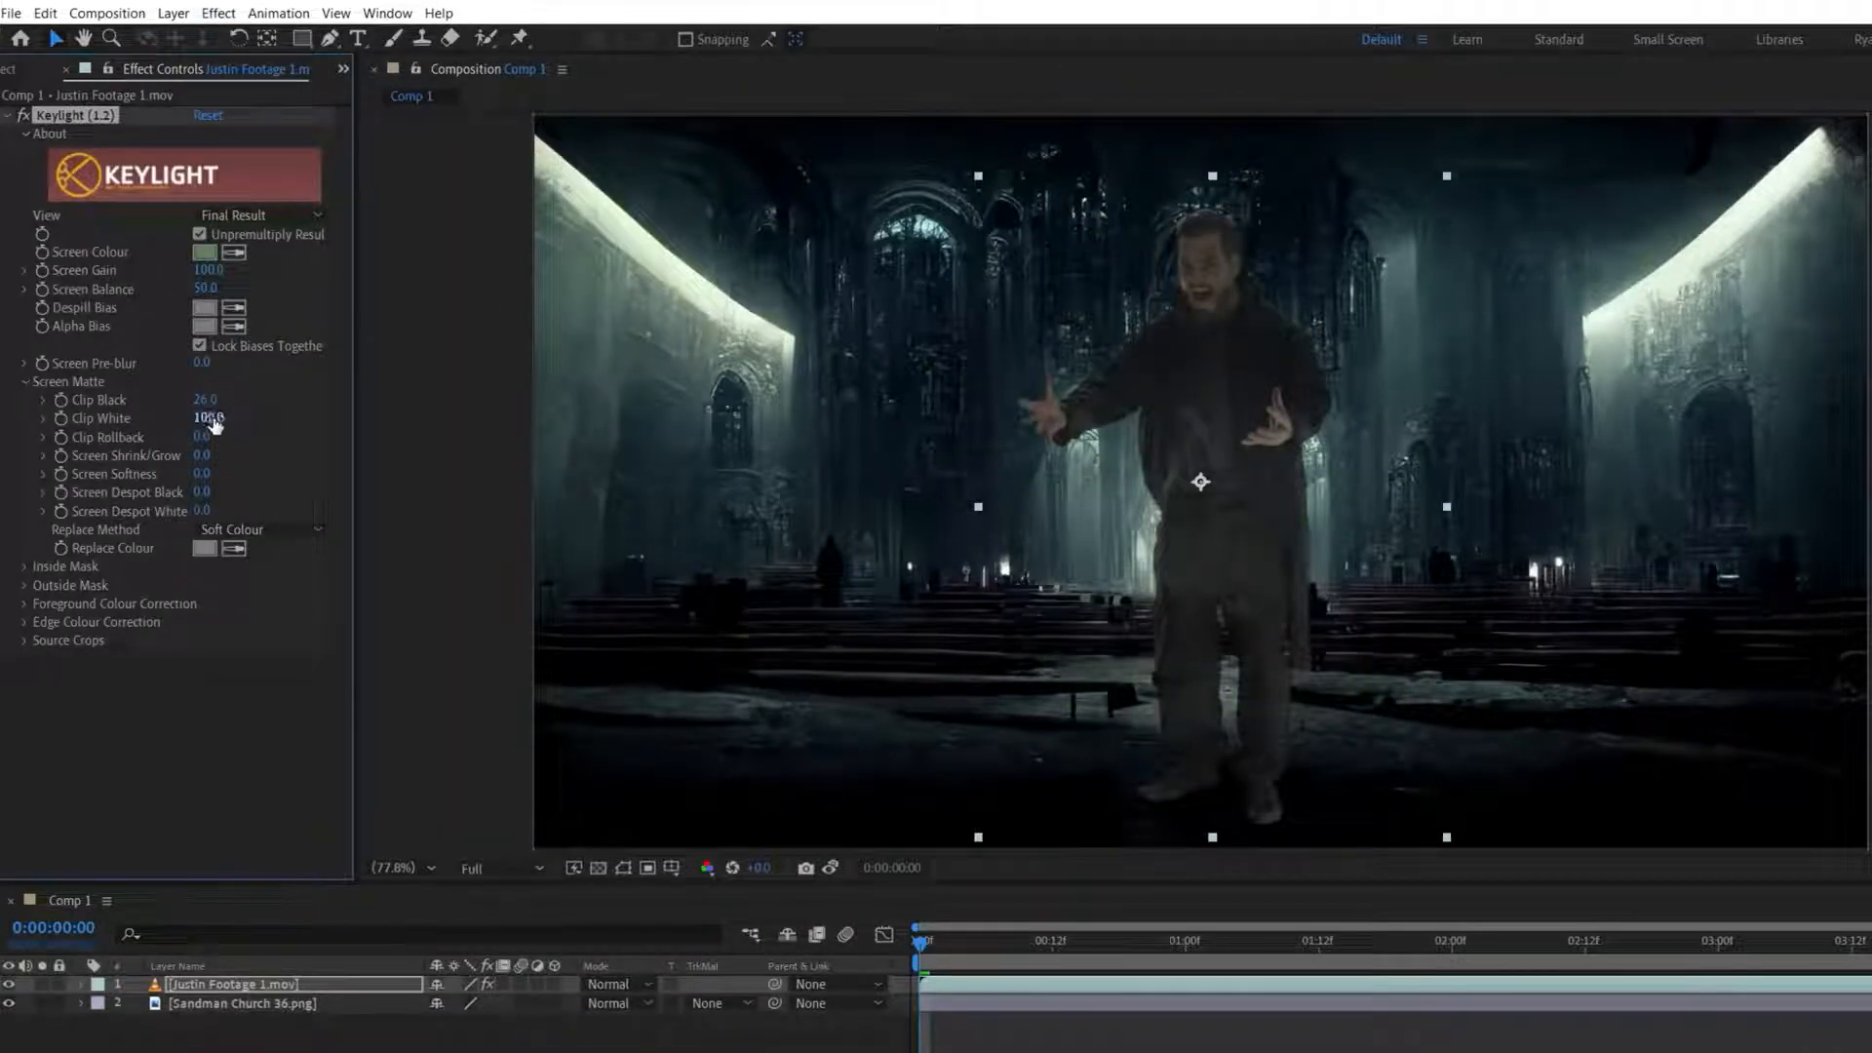
left_click_drag(213, 420, 185, 418)
left_click(260, 528)
left_click(265, 569)
left_click(24, 382)
left_click(9, 115)
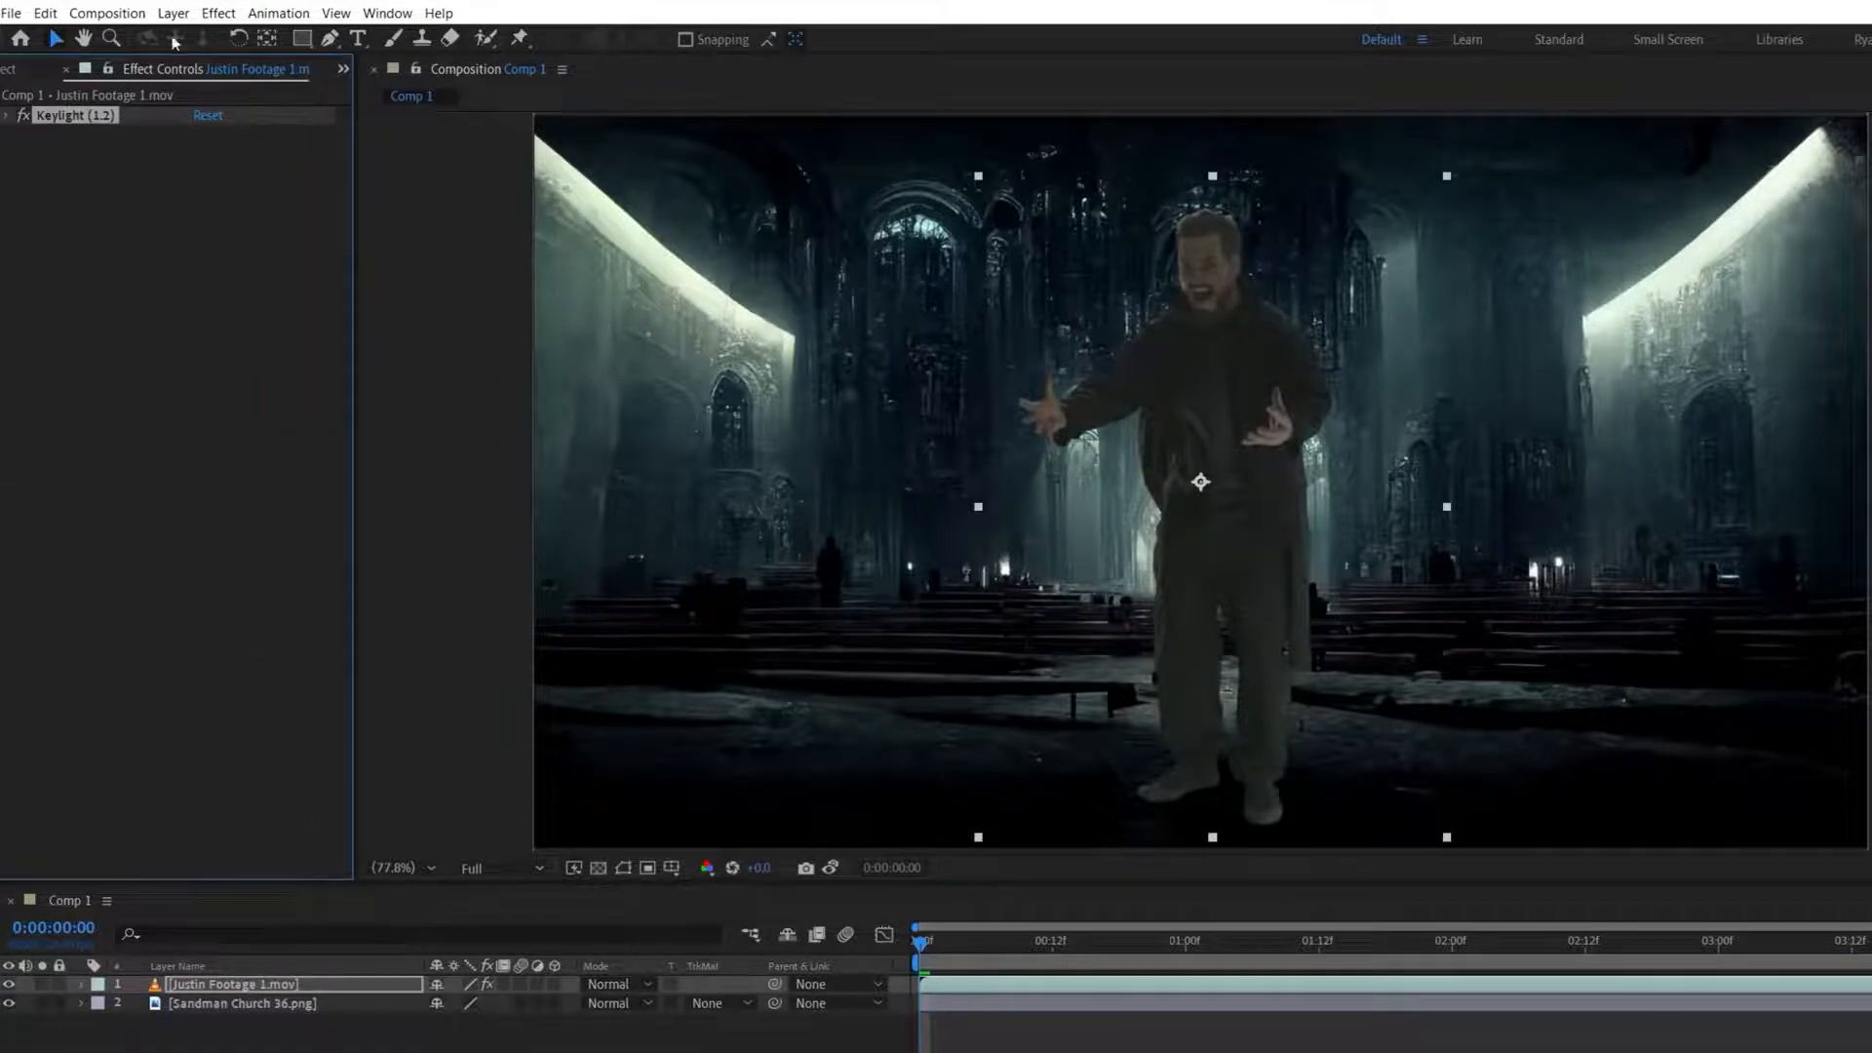
Add Advanced Spill Suppressor and Curves to the keyed footage, and adjust the curve to match the church background.
left_click(219, 12)
mouse_move(244, 861)
left_click(575, 866)
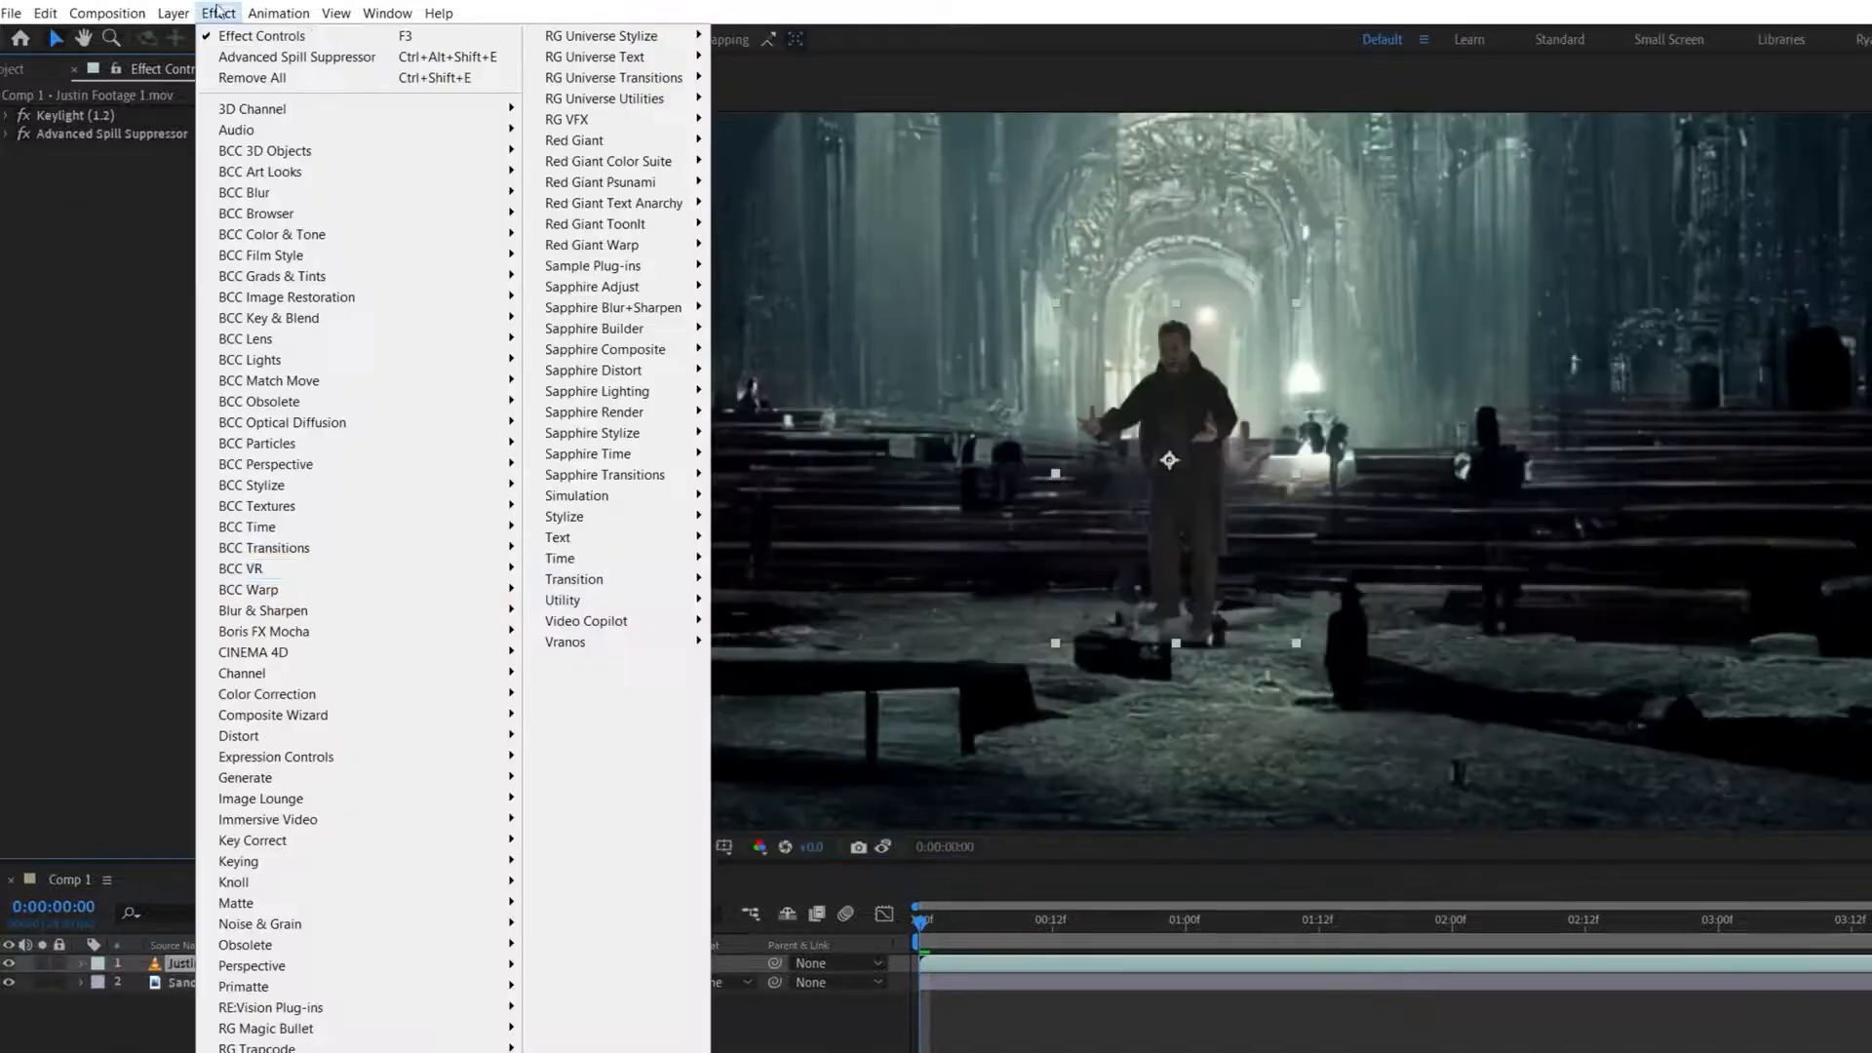
mouse_move(263, 690)
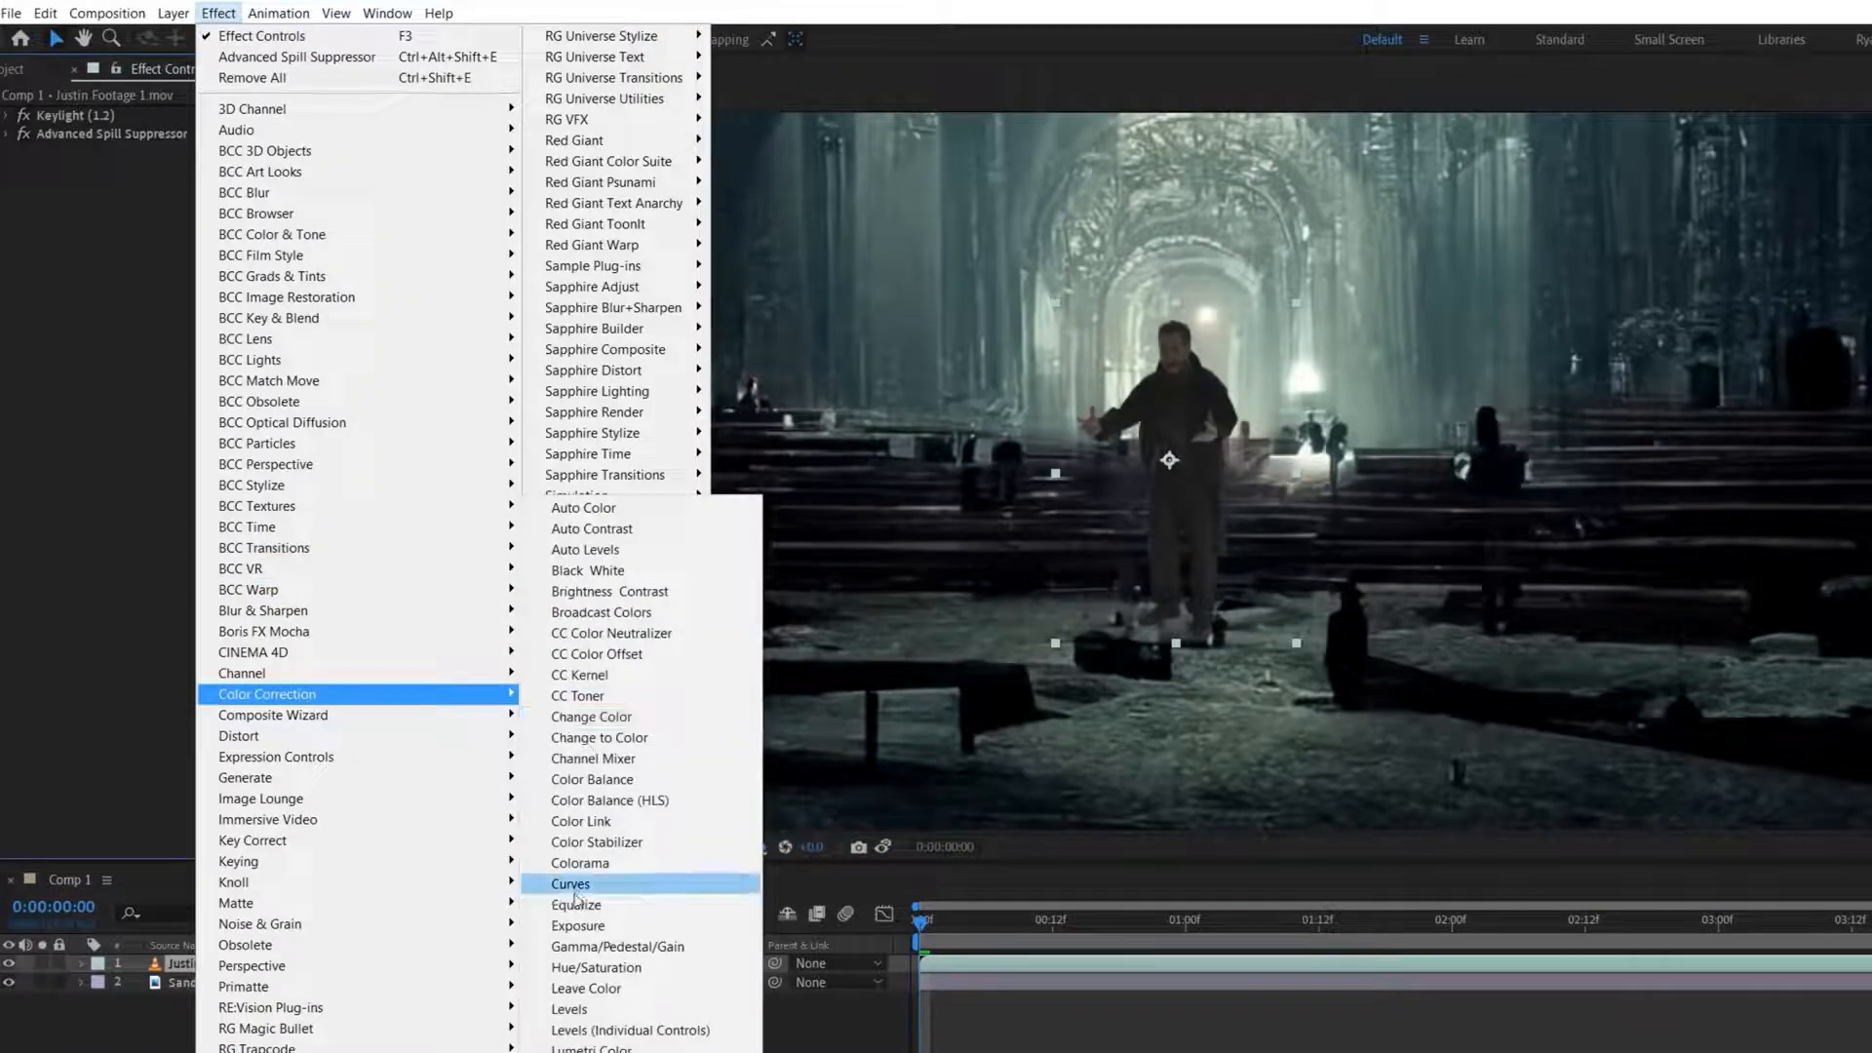
left_click(585, 883)
left_click_drag(50, 503, 81, 521)
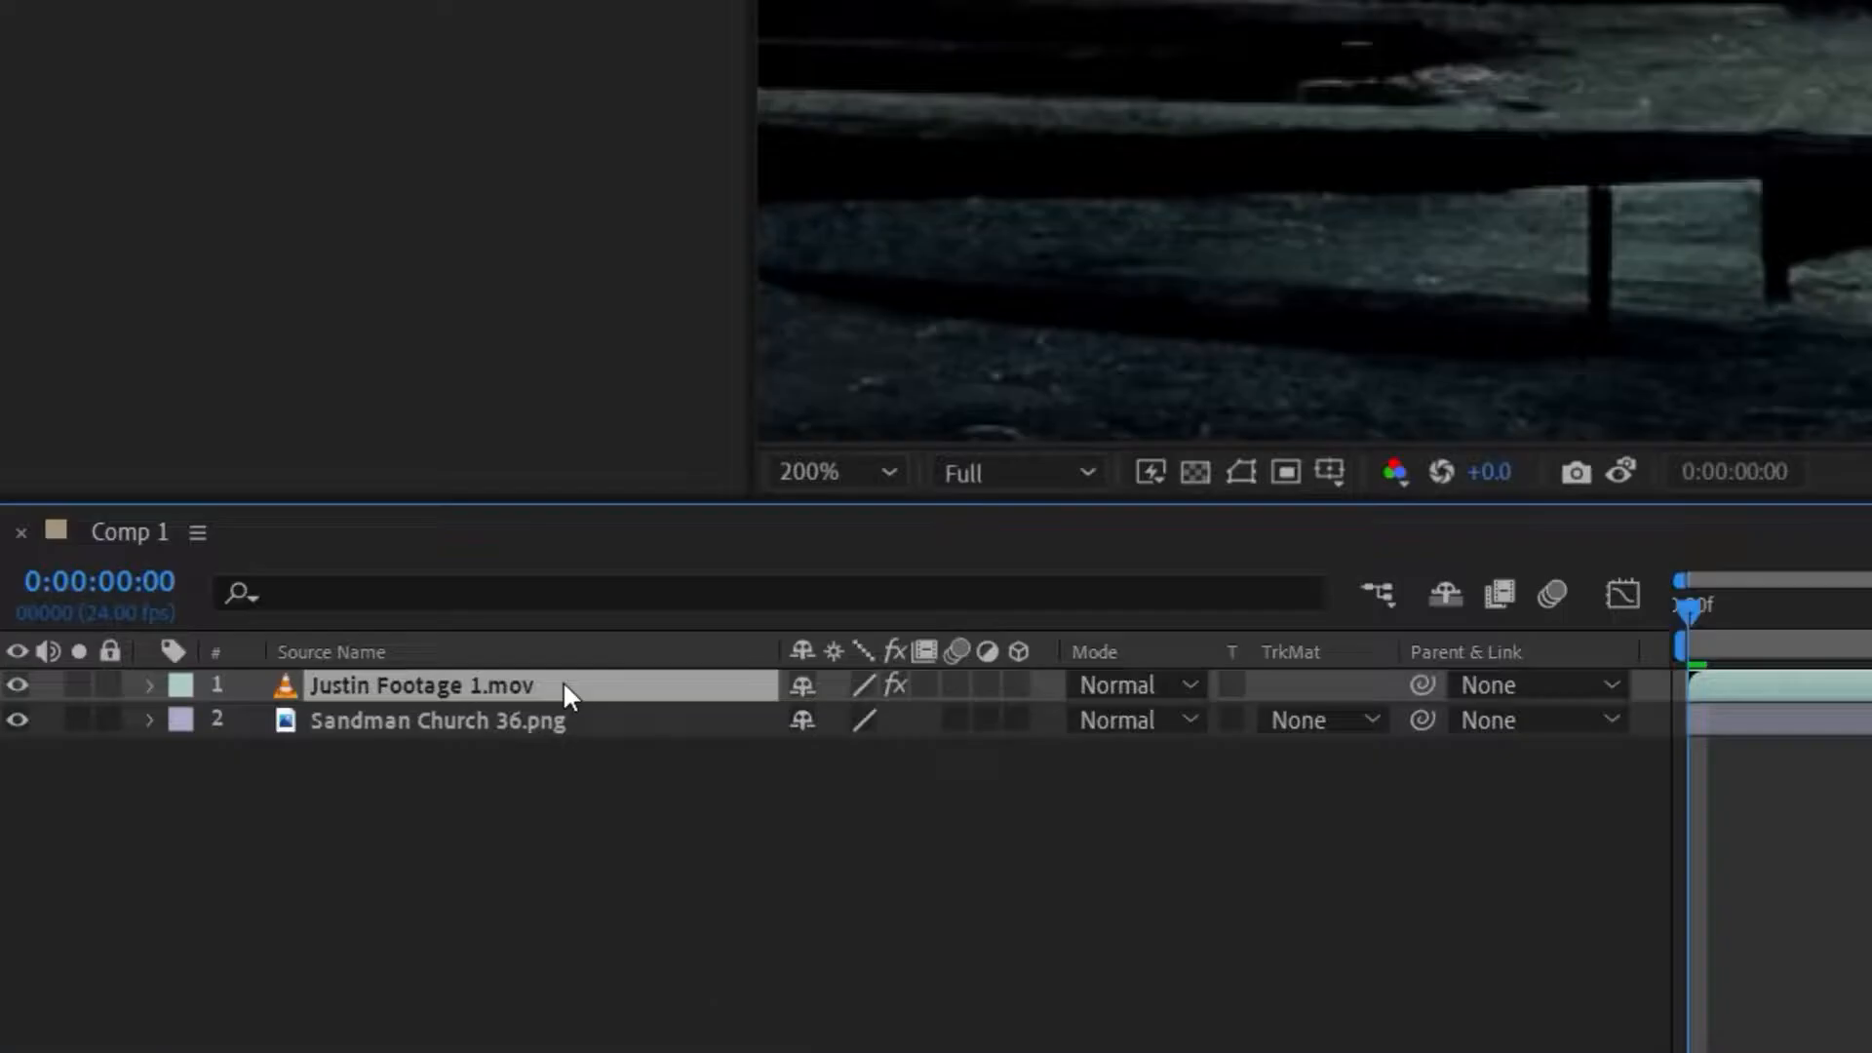
Duplicate the keyed footage layer and rename the copy Shadow.
key("ctrl+d")
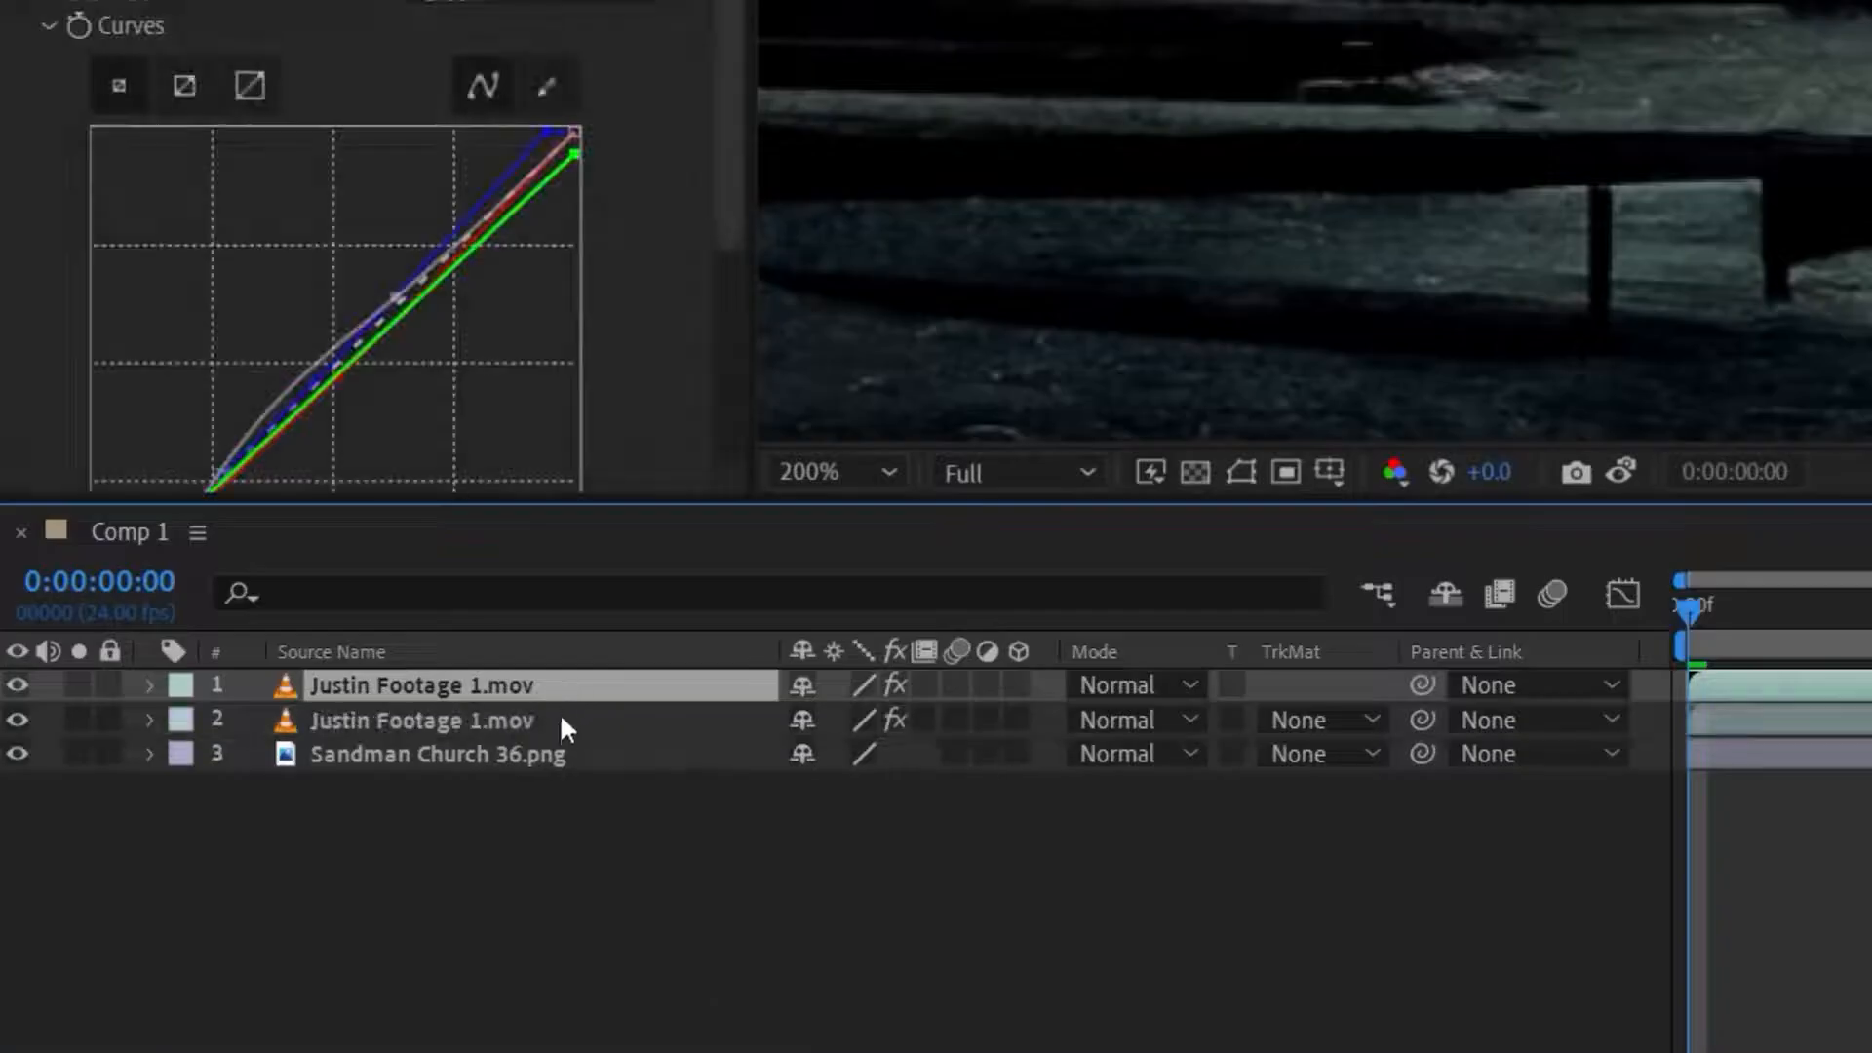
key("Return")
type("Shadow")
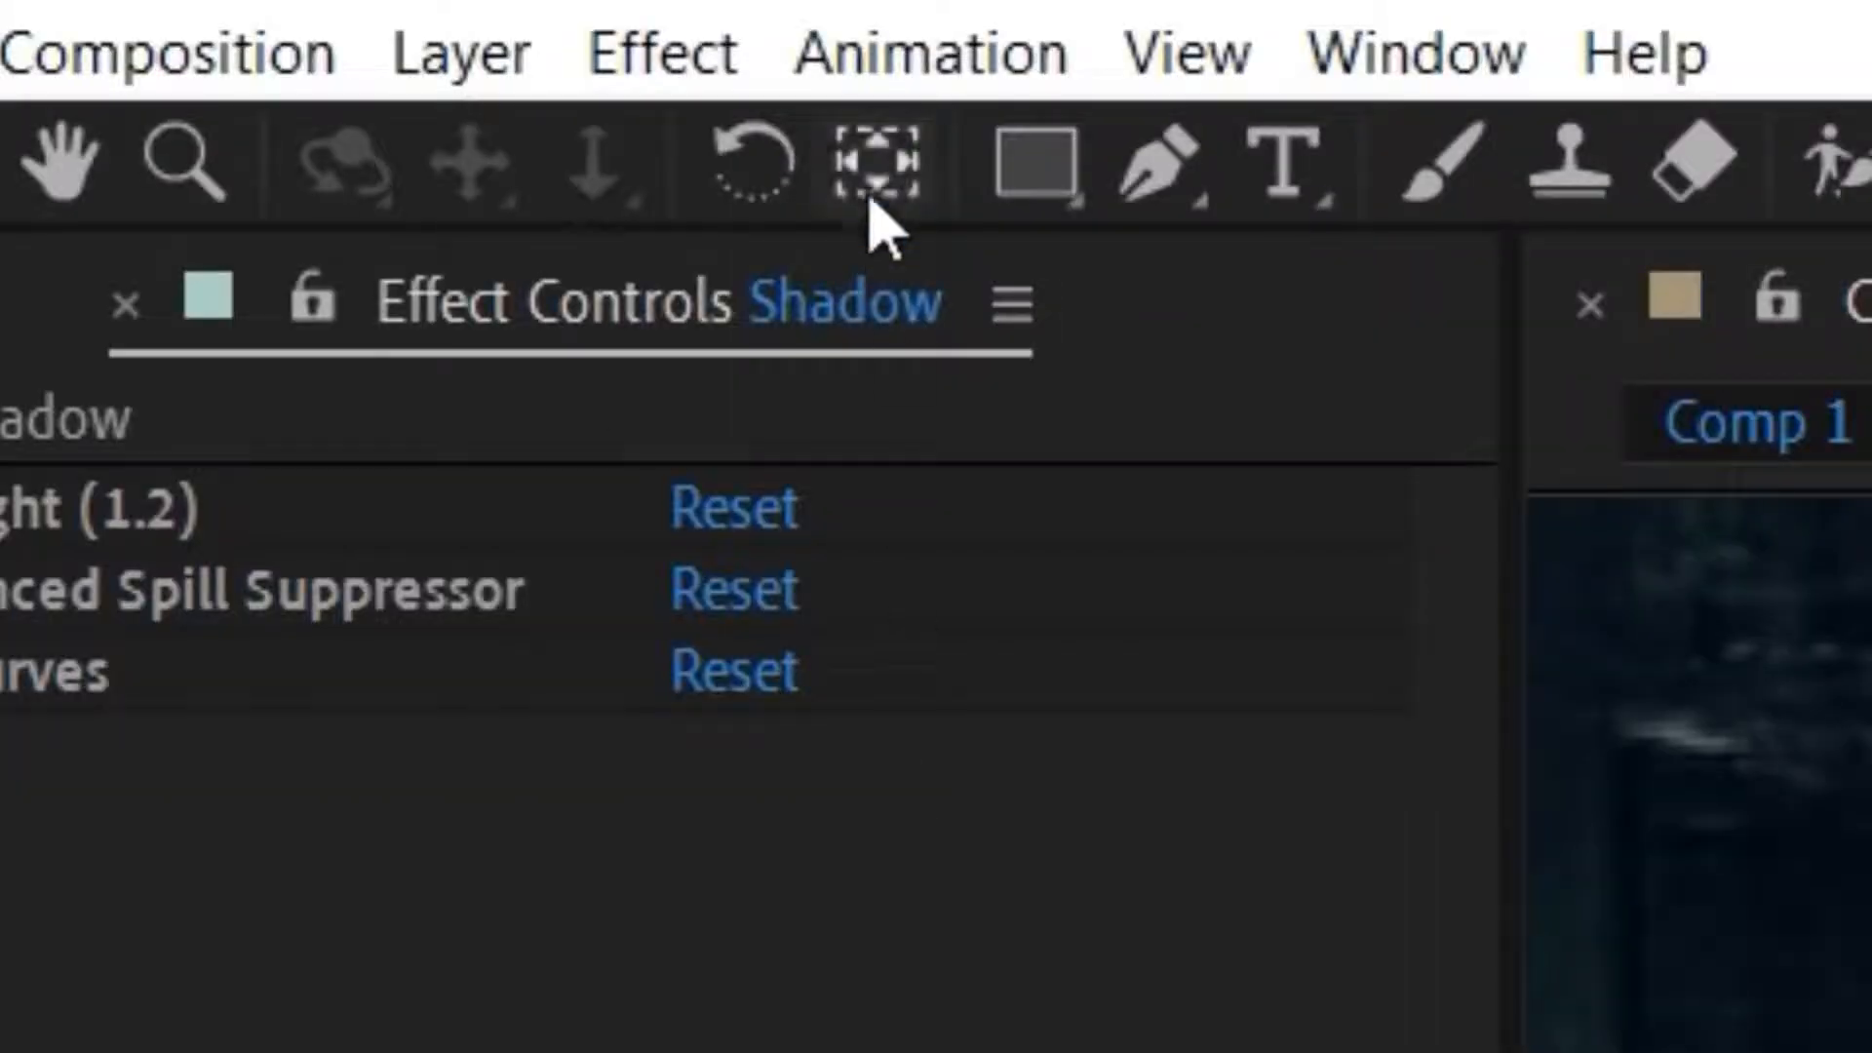
Move the Shadow layer's anchor point to the man's feet and flip the layer vertically so it extends down the floor.
left_click(870, 191)
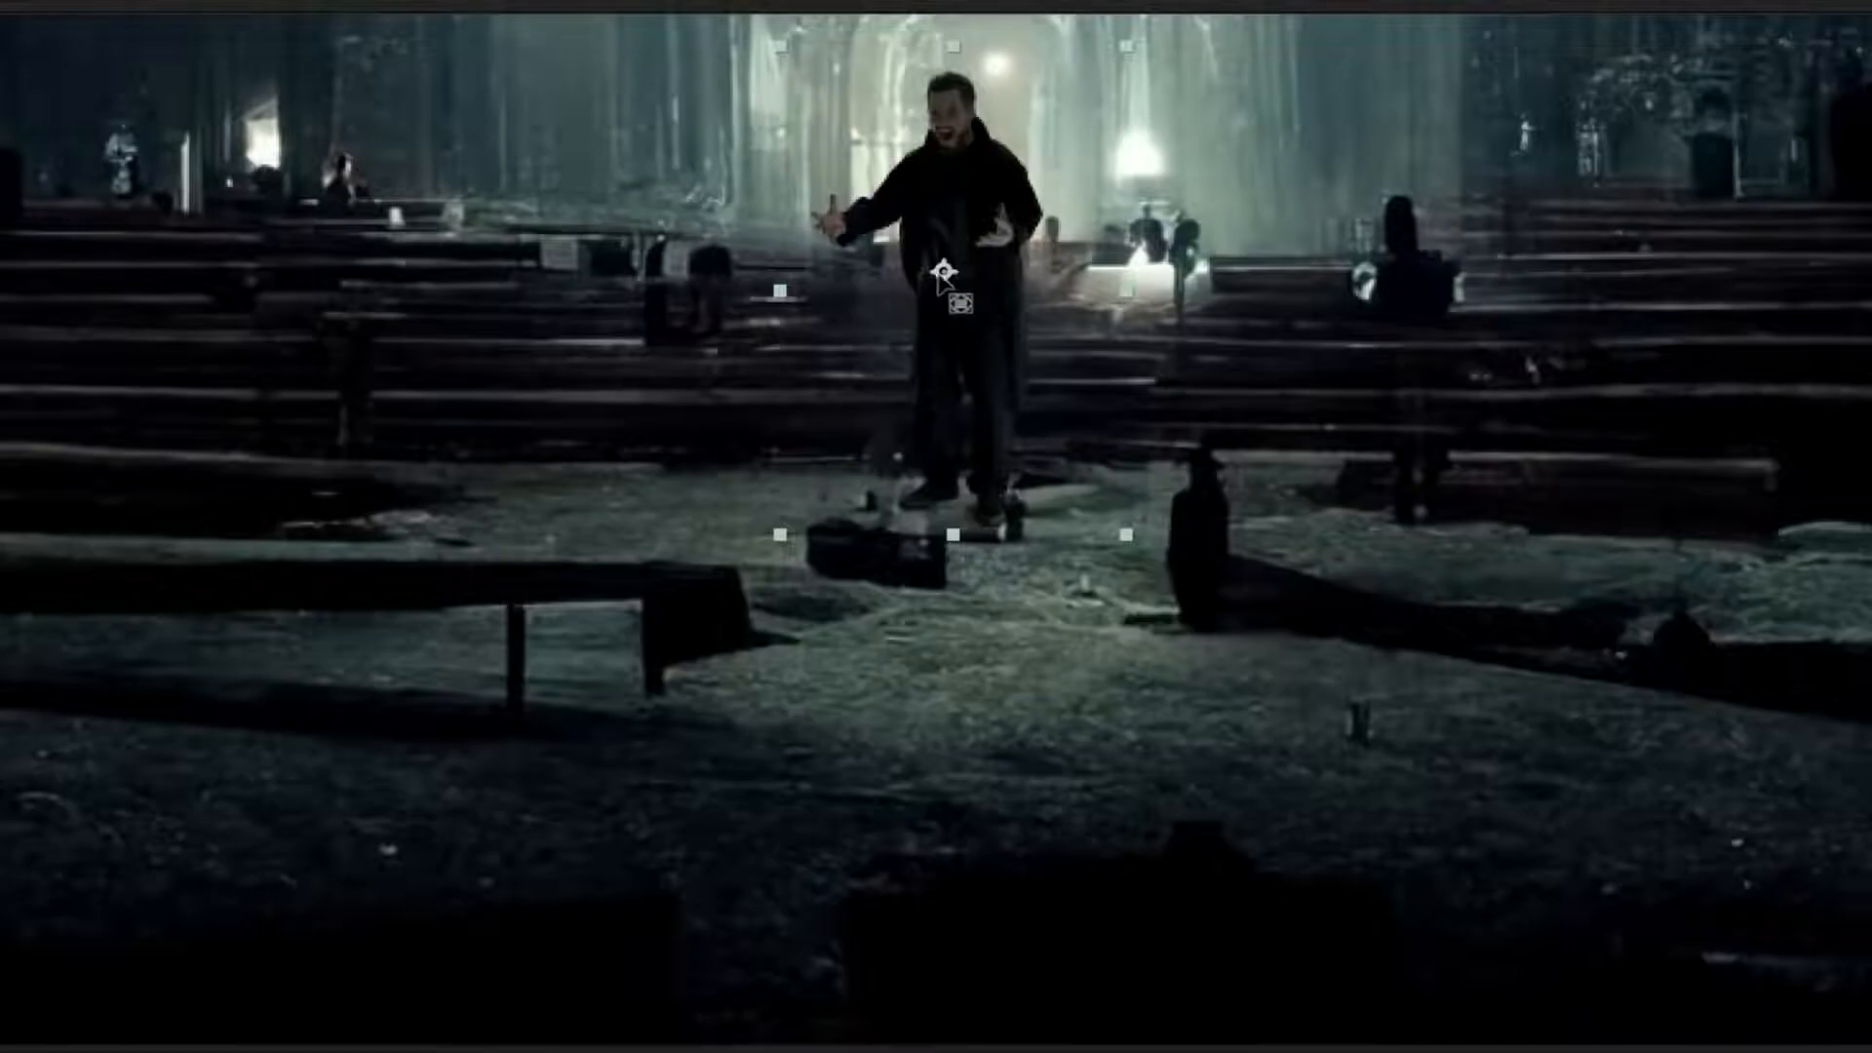
left_click_drag(938, 276, 941, 501)
left_click_drag(954, 47, 956, 391)
left_click_drag(957, 542, 979, 899)
Apply Tint to the Shadow layer with both black and white mapped to black at 100%.
left_click(206, 19)
mouse_move(376, 626)
left_click(546, 957)
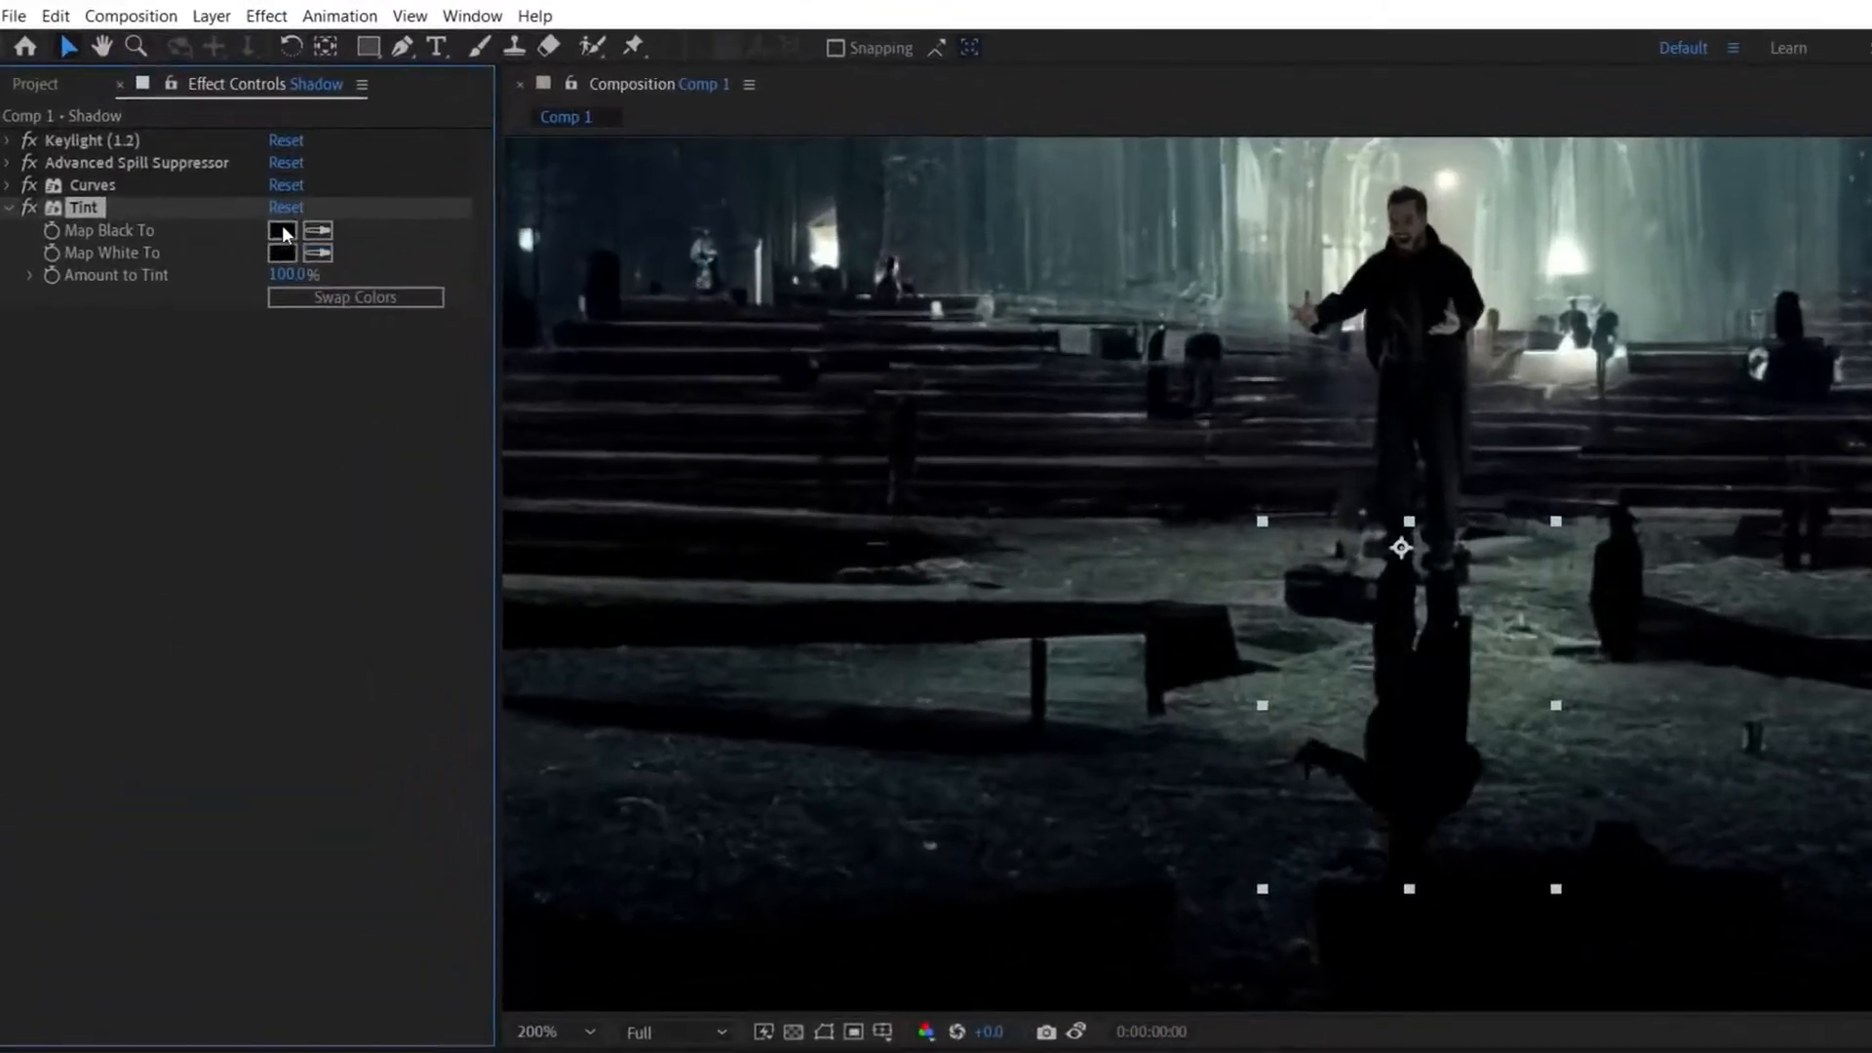
Apply Fast Box Blur to the Shadow layer with a blur radius of 20.
left_click(259, 15)
mouse_move(312, 722)
left_click(717, 999)
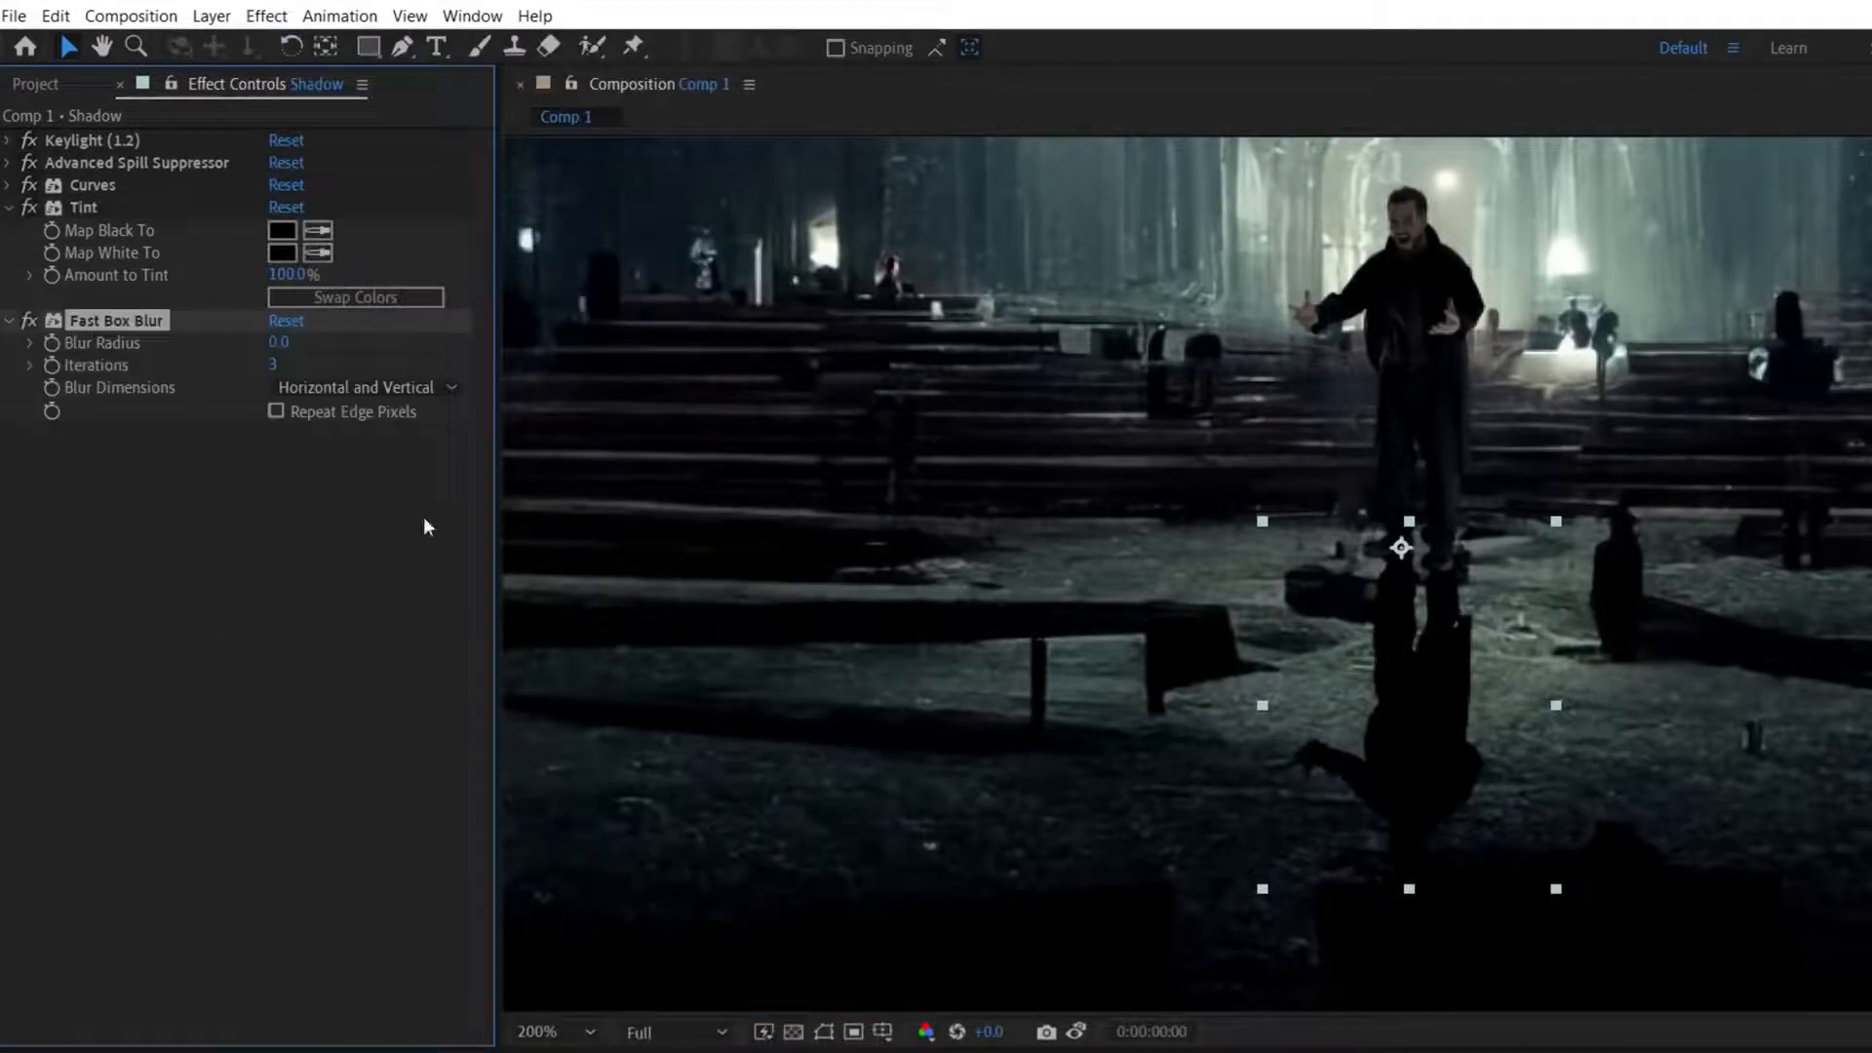
type("20")
key("Return")
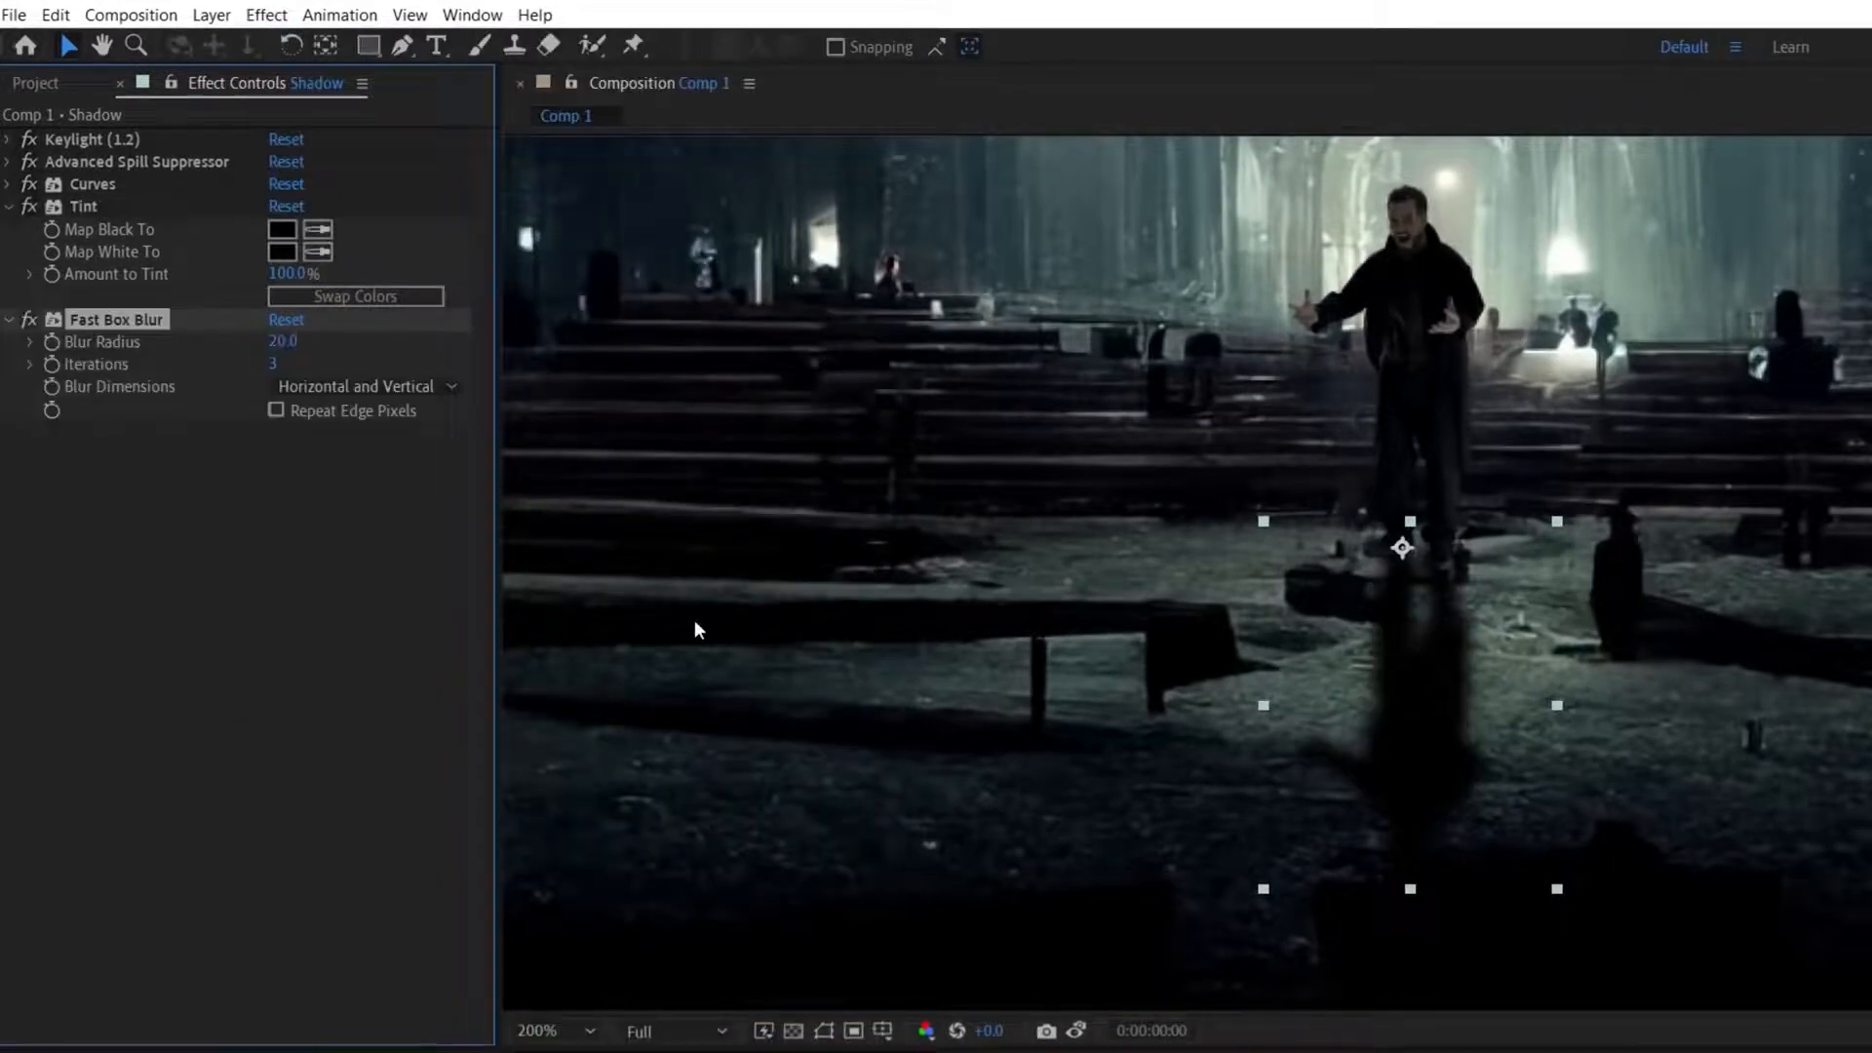
Lower the Shadow layer's opacity and duplicate the layer.
key("t")
left_click_drag(542, 931, 460, 926)
left_click(435, 923)
key("ctrl+d")
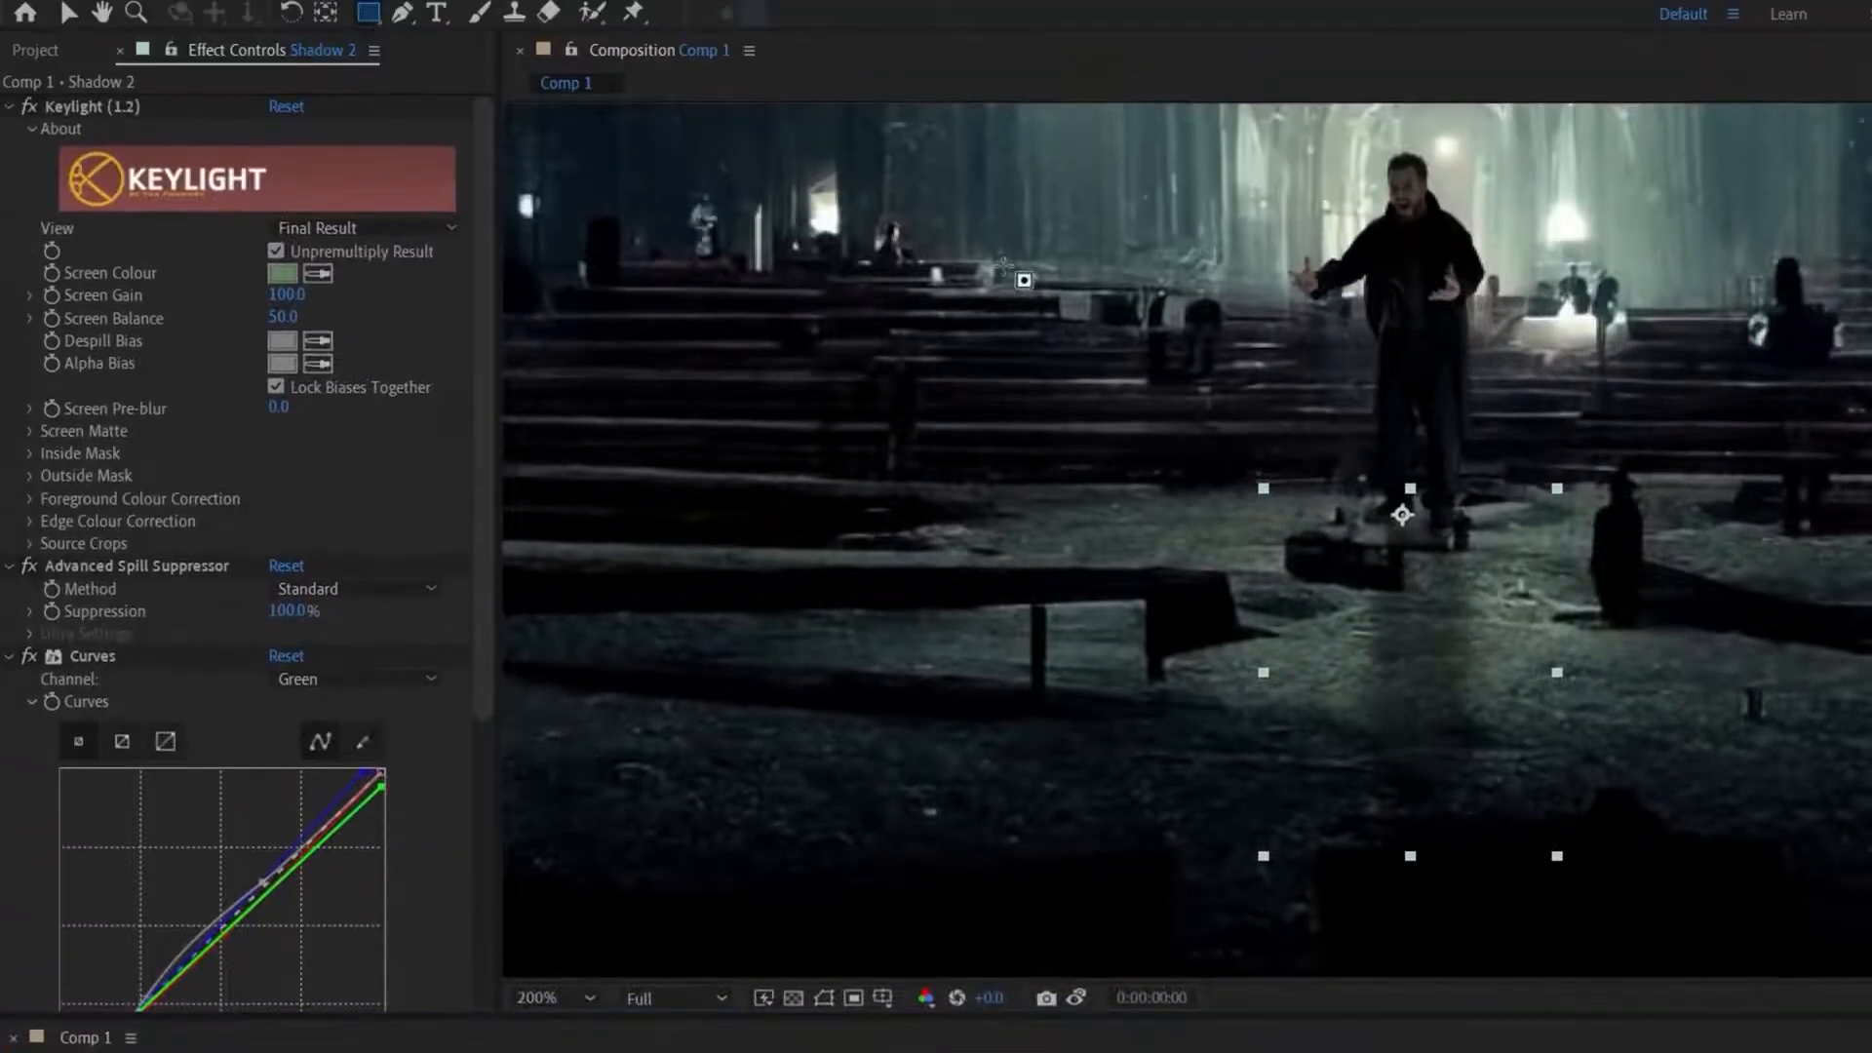
Draw a rectangular mask over the man and the near part of the duplicated shadow, change its mode and feather it.
left_click_drag(1024, 277, 1737, 620)
left_click(582, 1008)
left_click(582, 916)
left_click_drag(581, 996, 802, 995)
key("f")
Duplicate the masked shadow layer and raise the copy's lower rectangular mask edge closer to the man's feet.
left_click(439, 903)
key("ctrl+d")
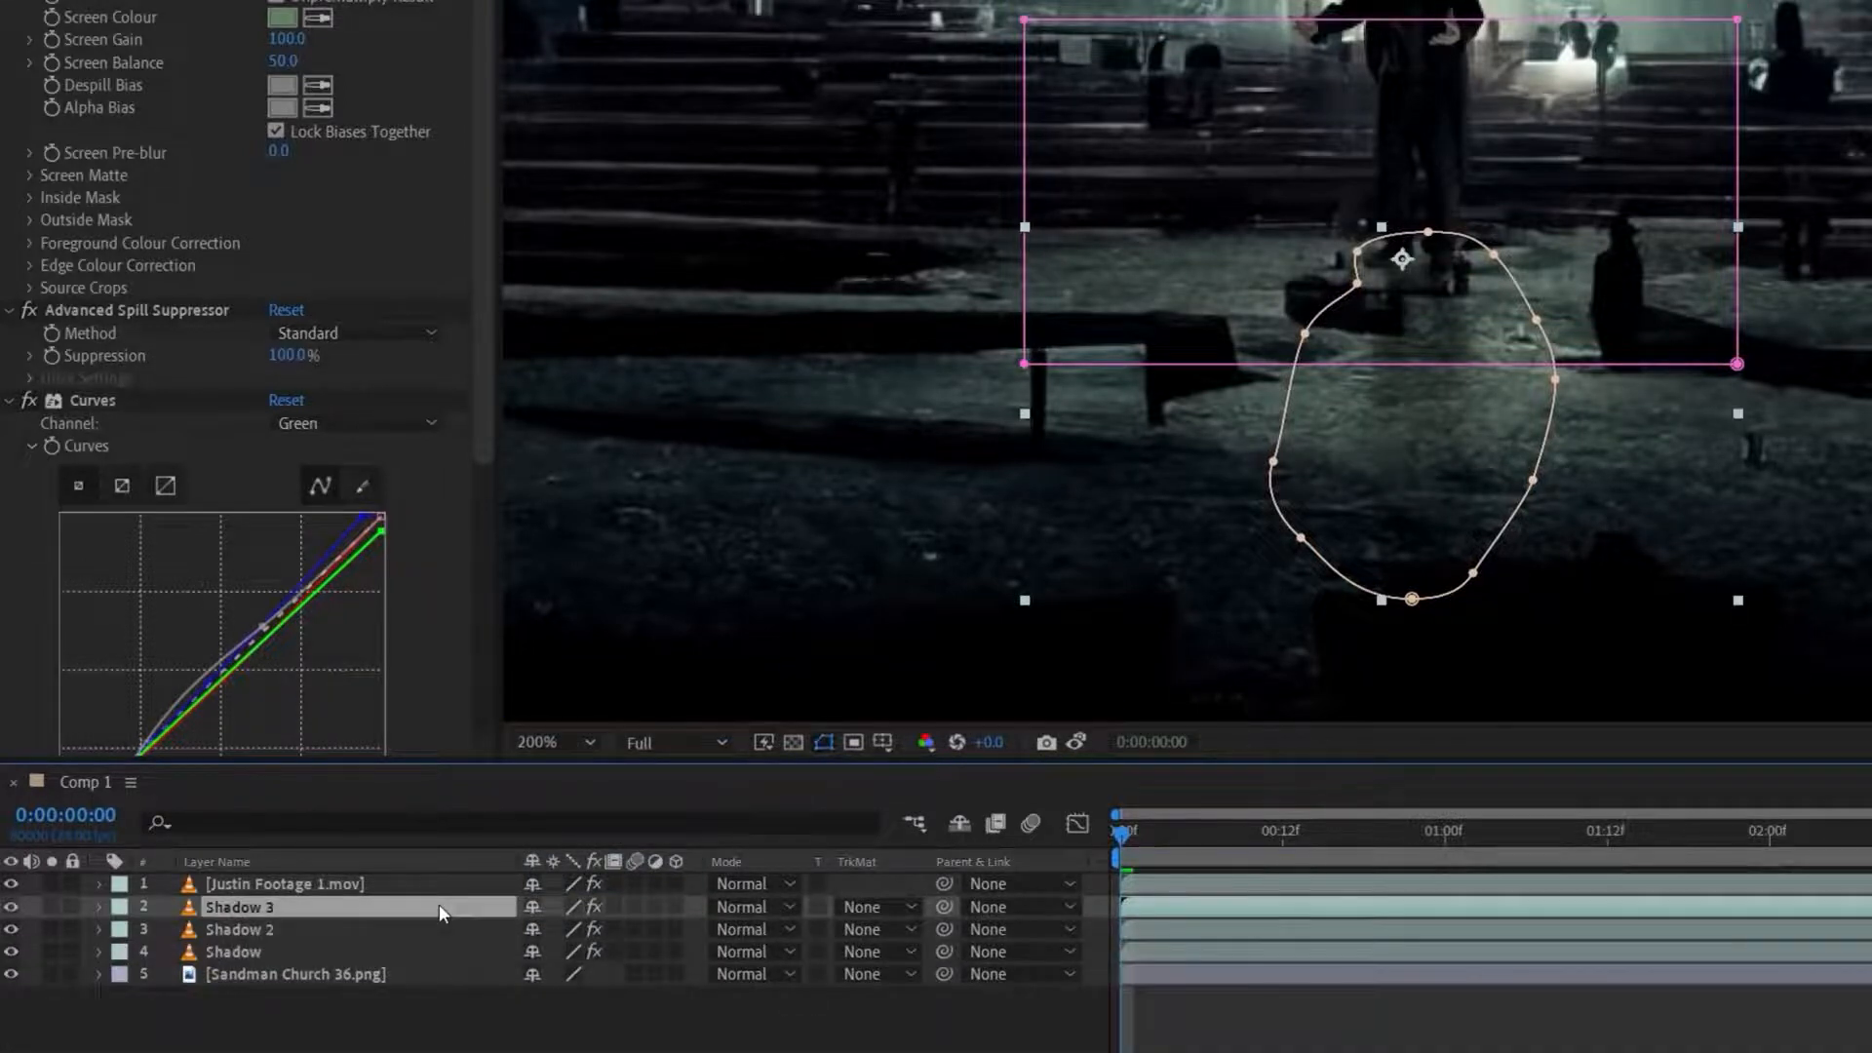
left_click_drag(1082, 363, 1085, 302)
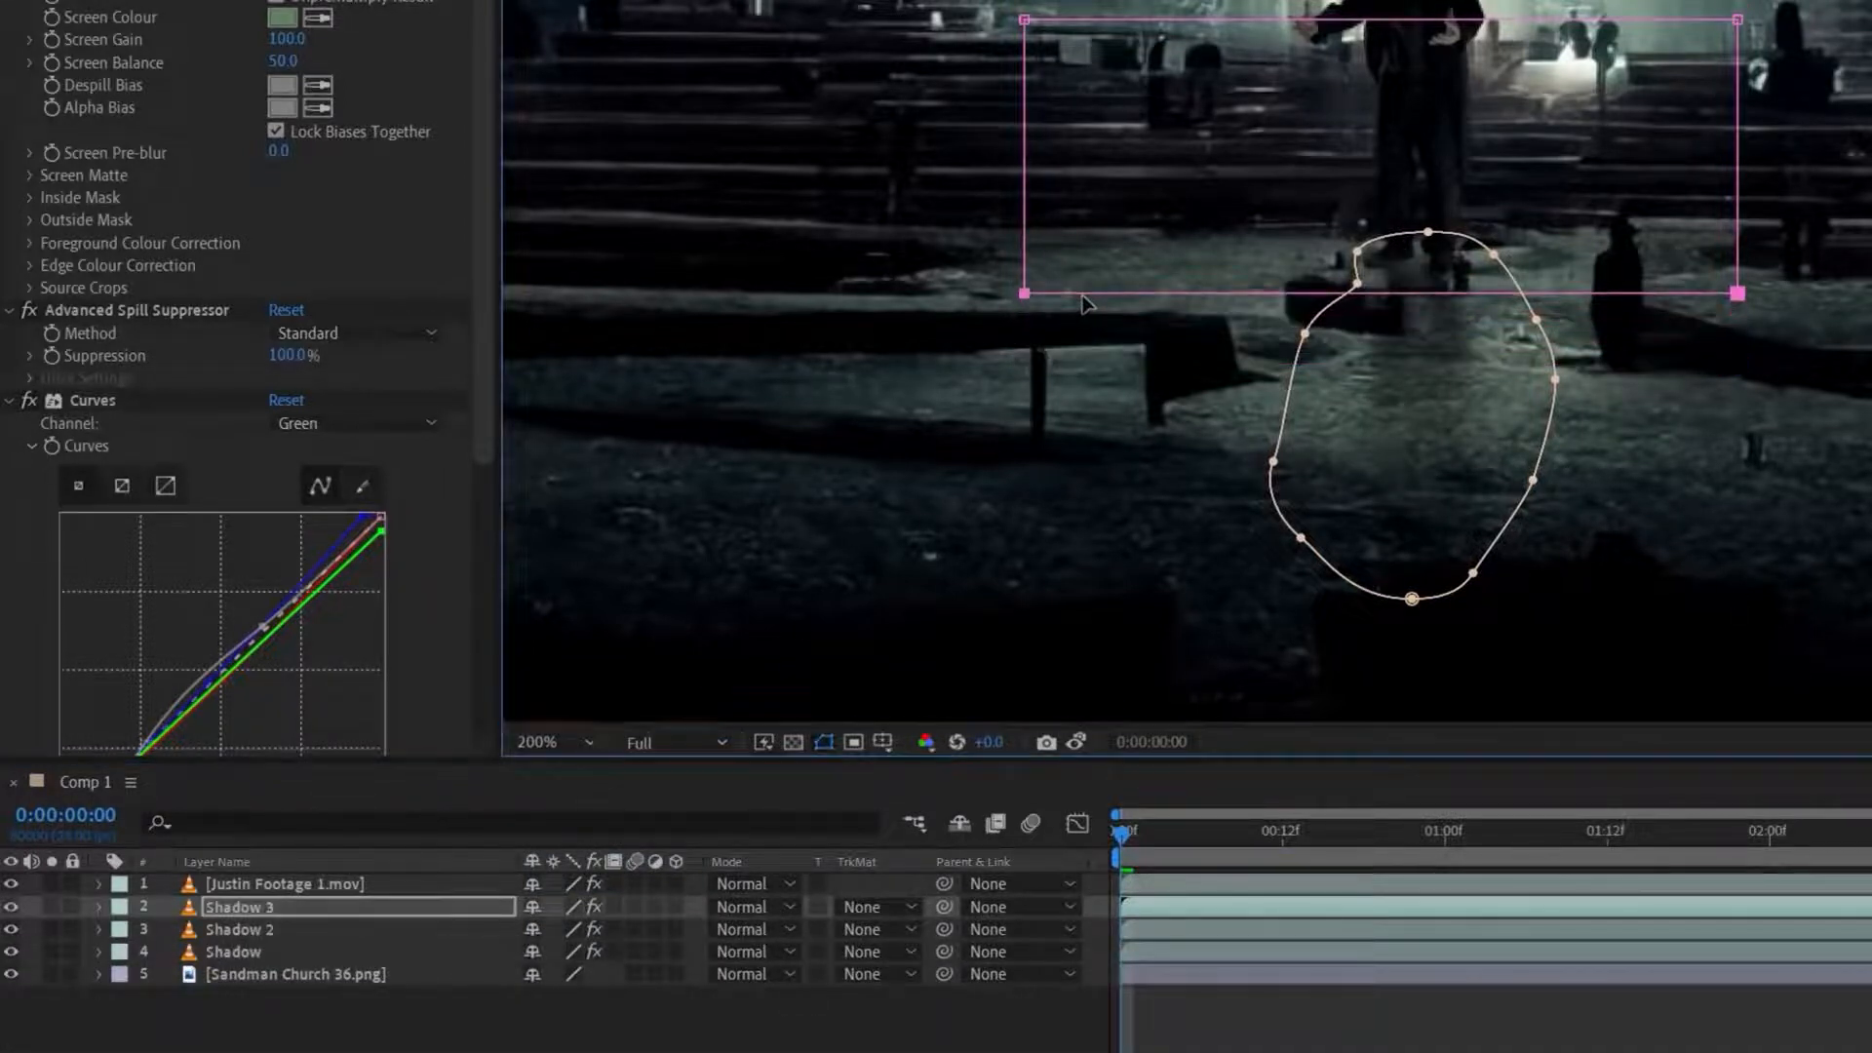
Adjust the opacity of the Shadow 3 layer.
left_click(439, 899)
key("t")
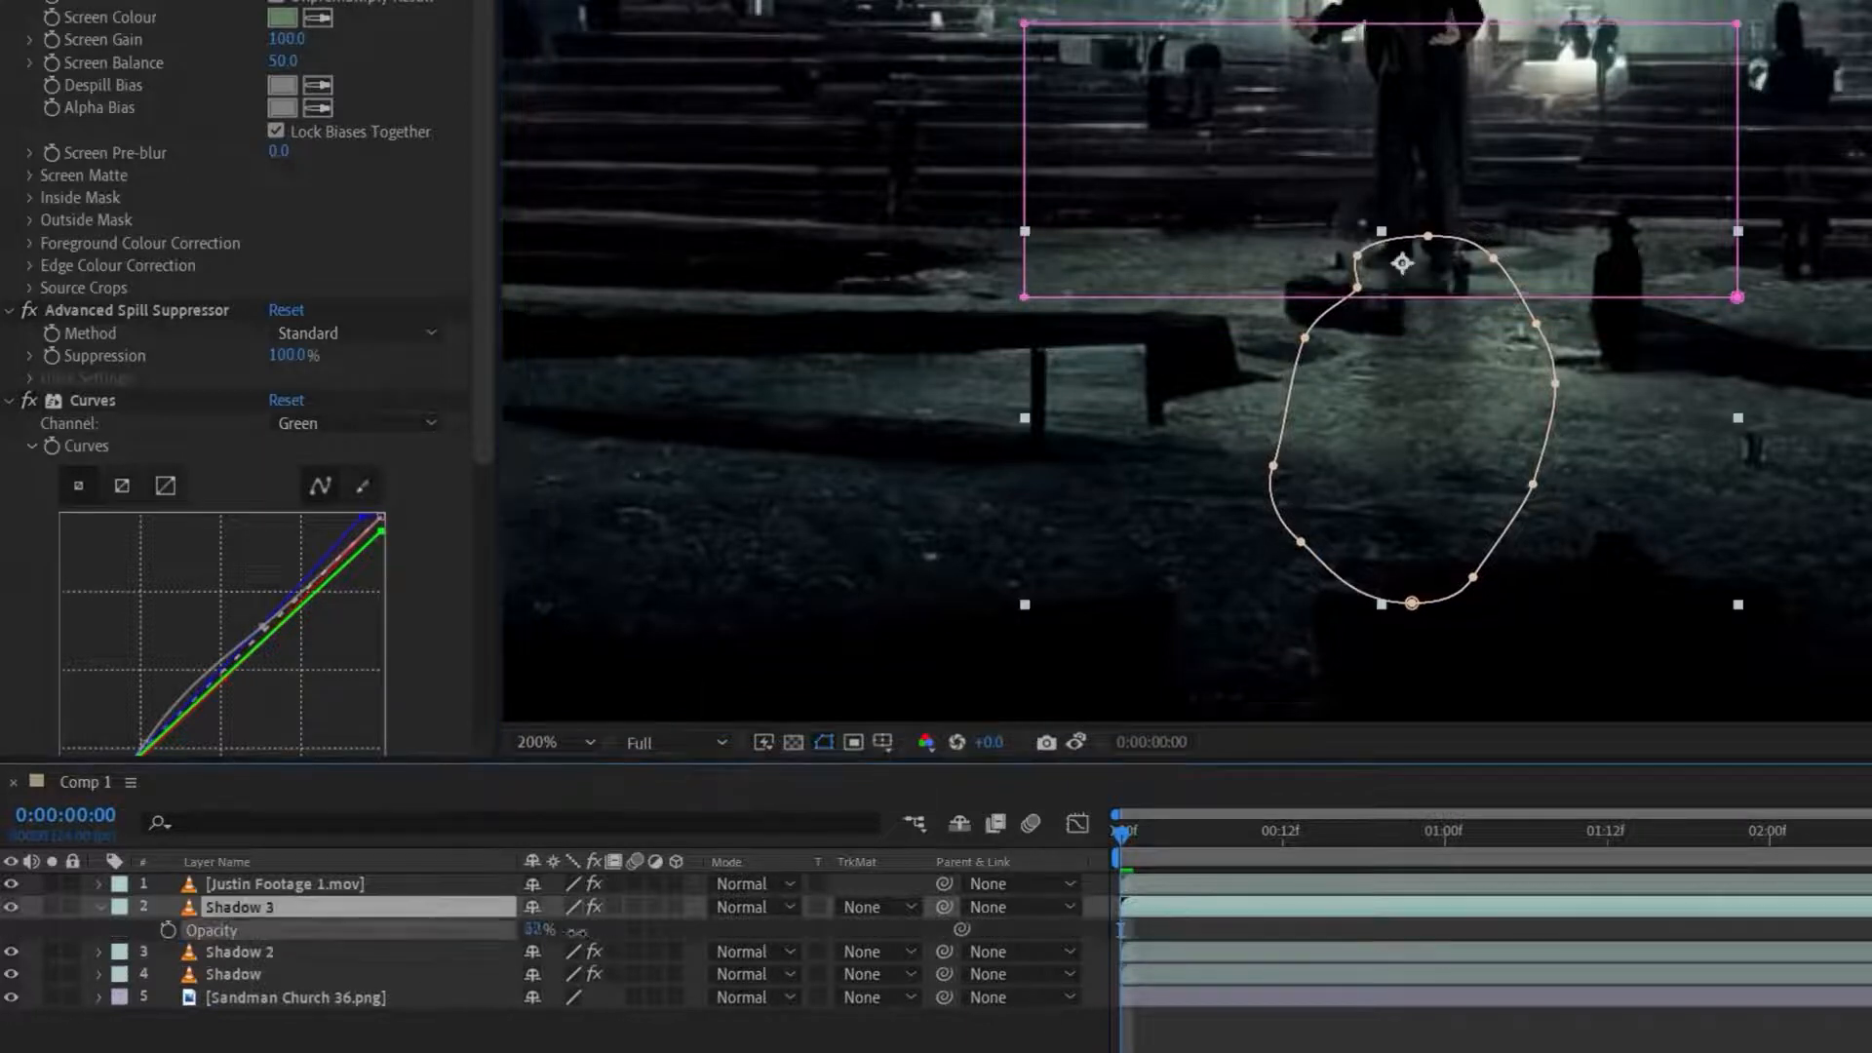
left_click_drag(577, 933, 576, 931)
key("t")
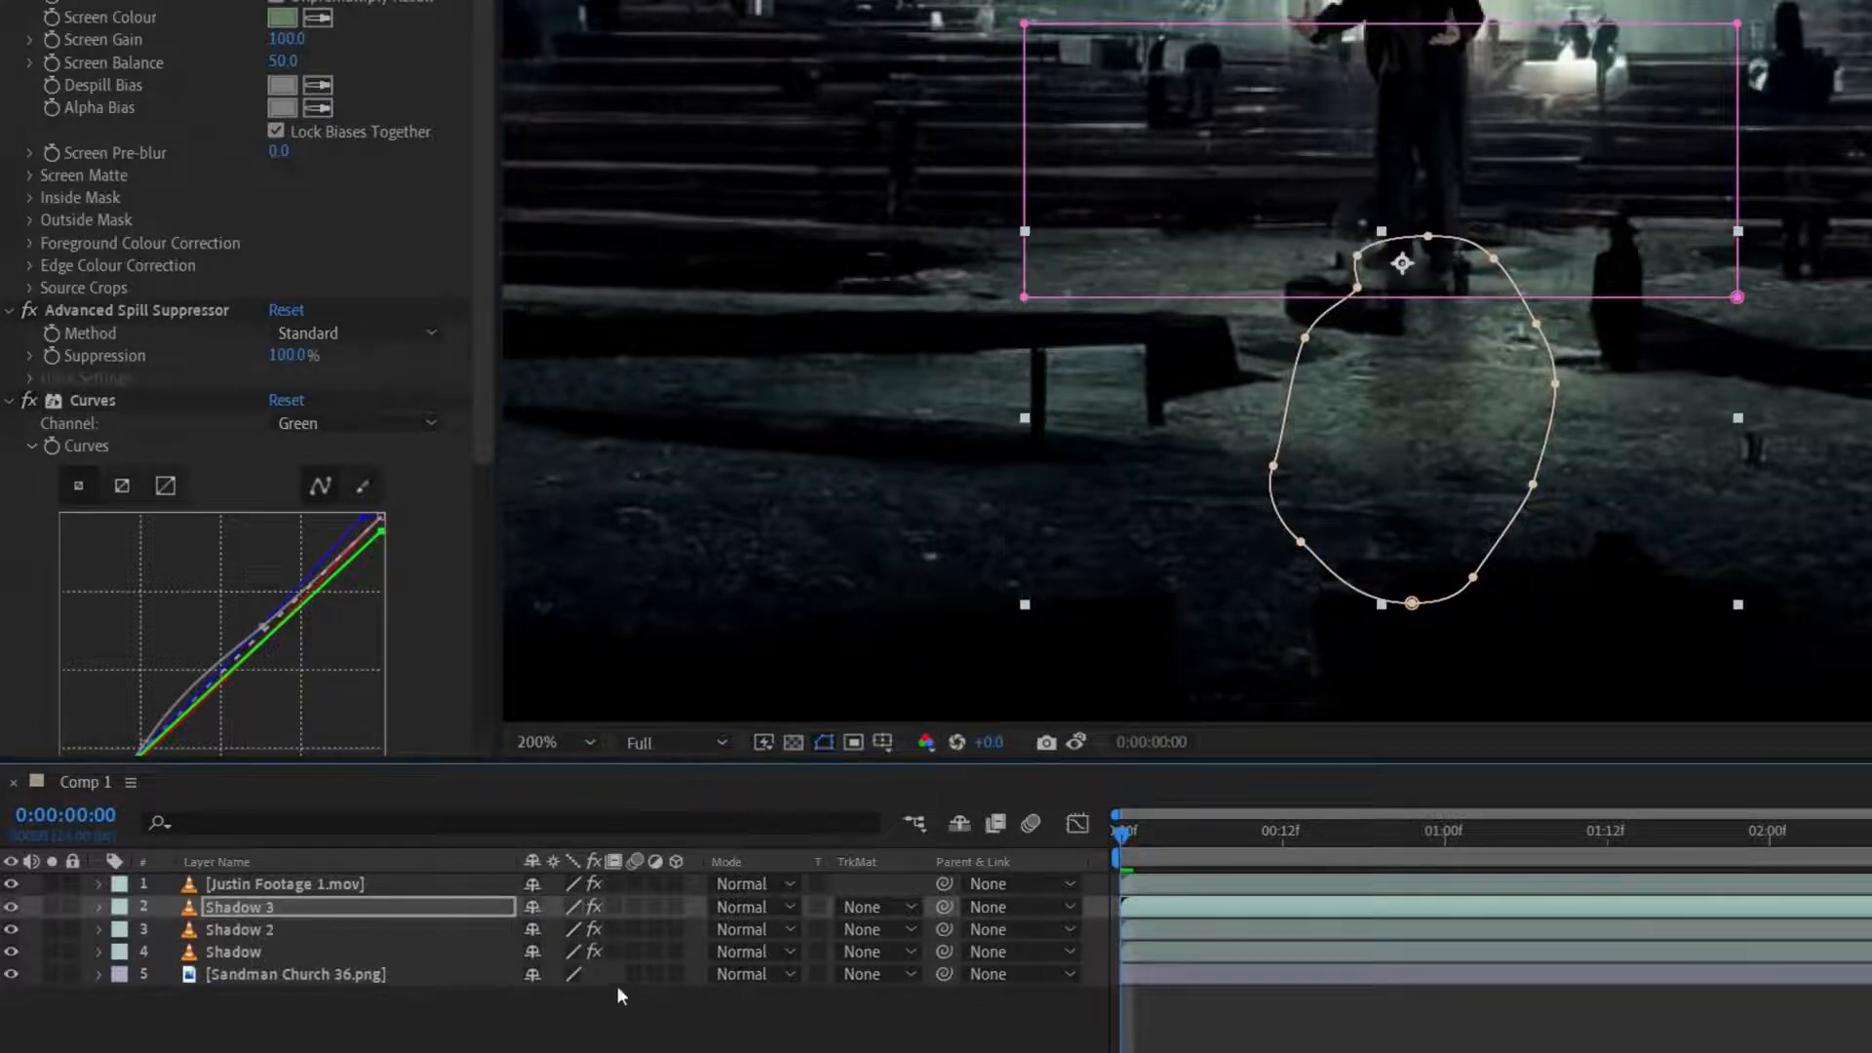
Add an adjustment layer named Glow above all layers and apply the Optical Glow effect to it.
left_click(642, 1020)
right_click(664, 1034)
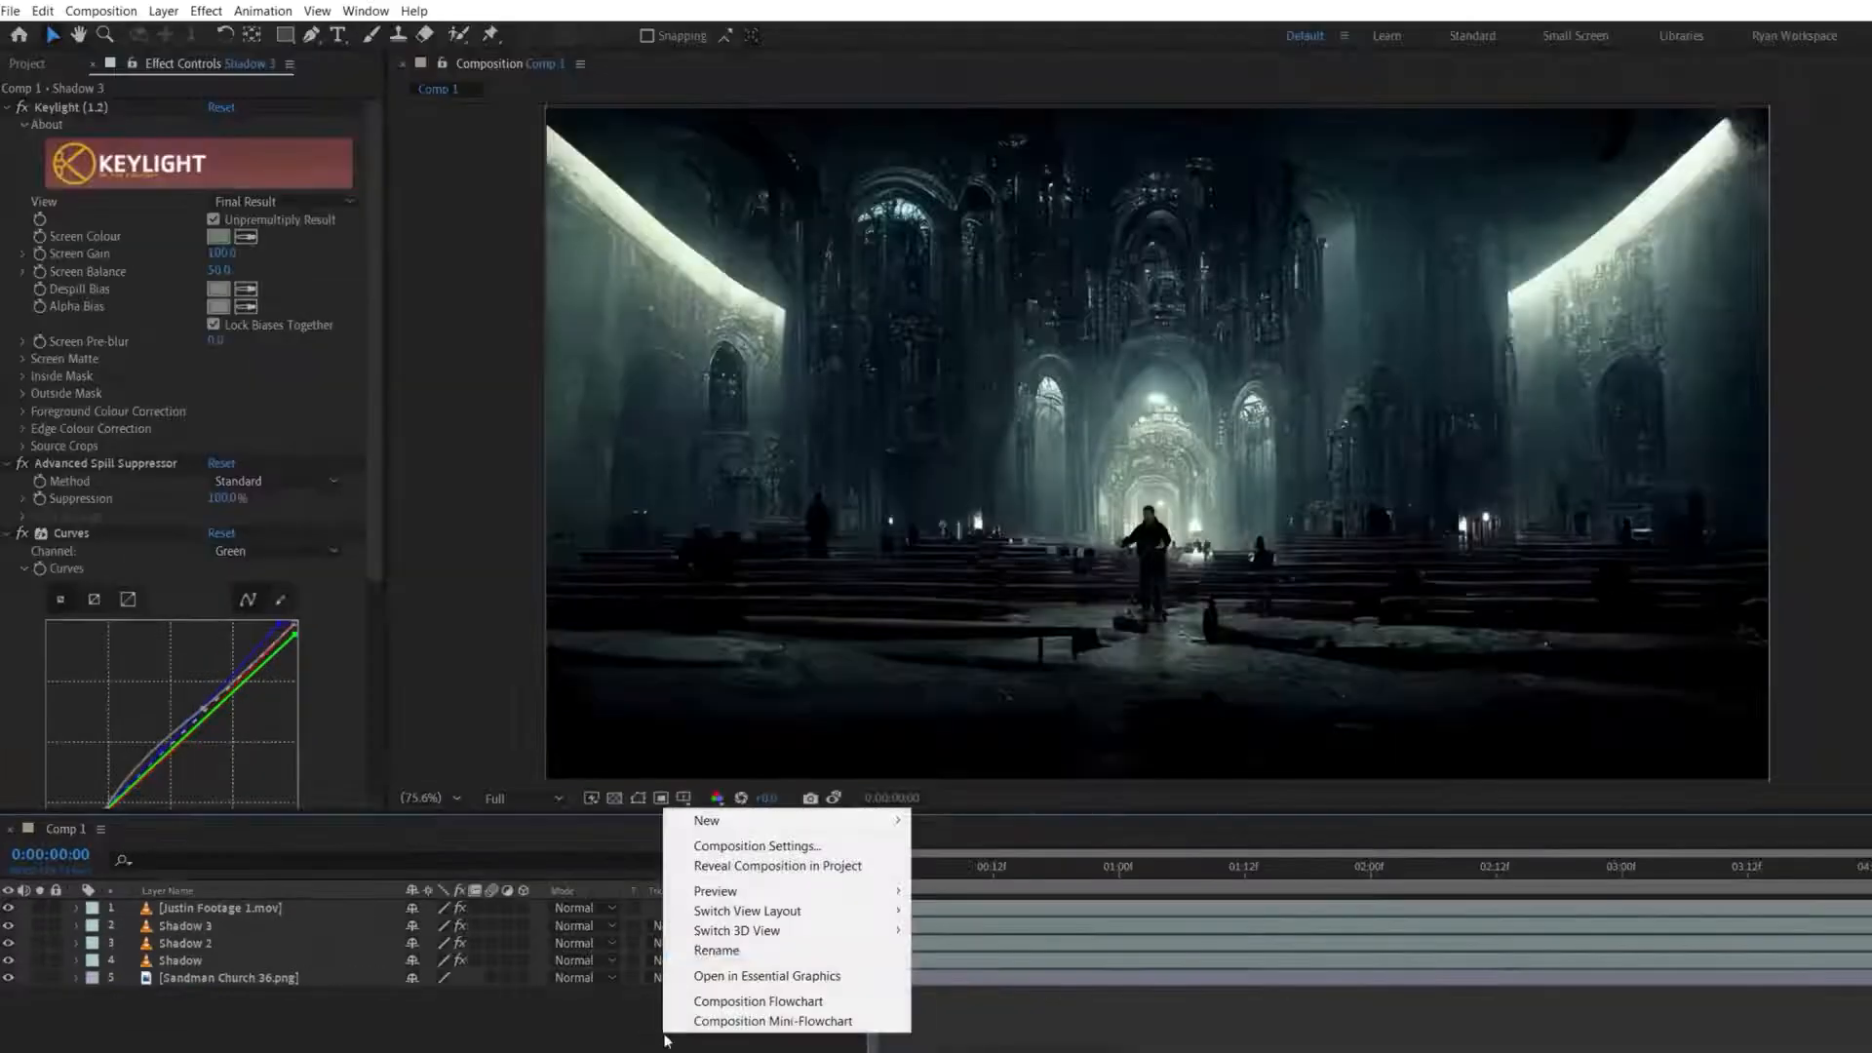
mouse_move(741, 820)
left_click(973, 959)
type("Glow")
key("Return")
left_click(206, 11)
mouse_move(585, 112)
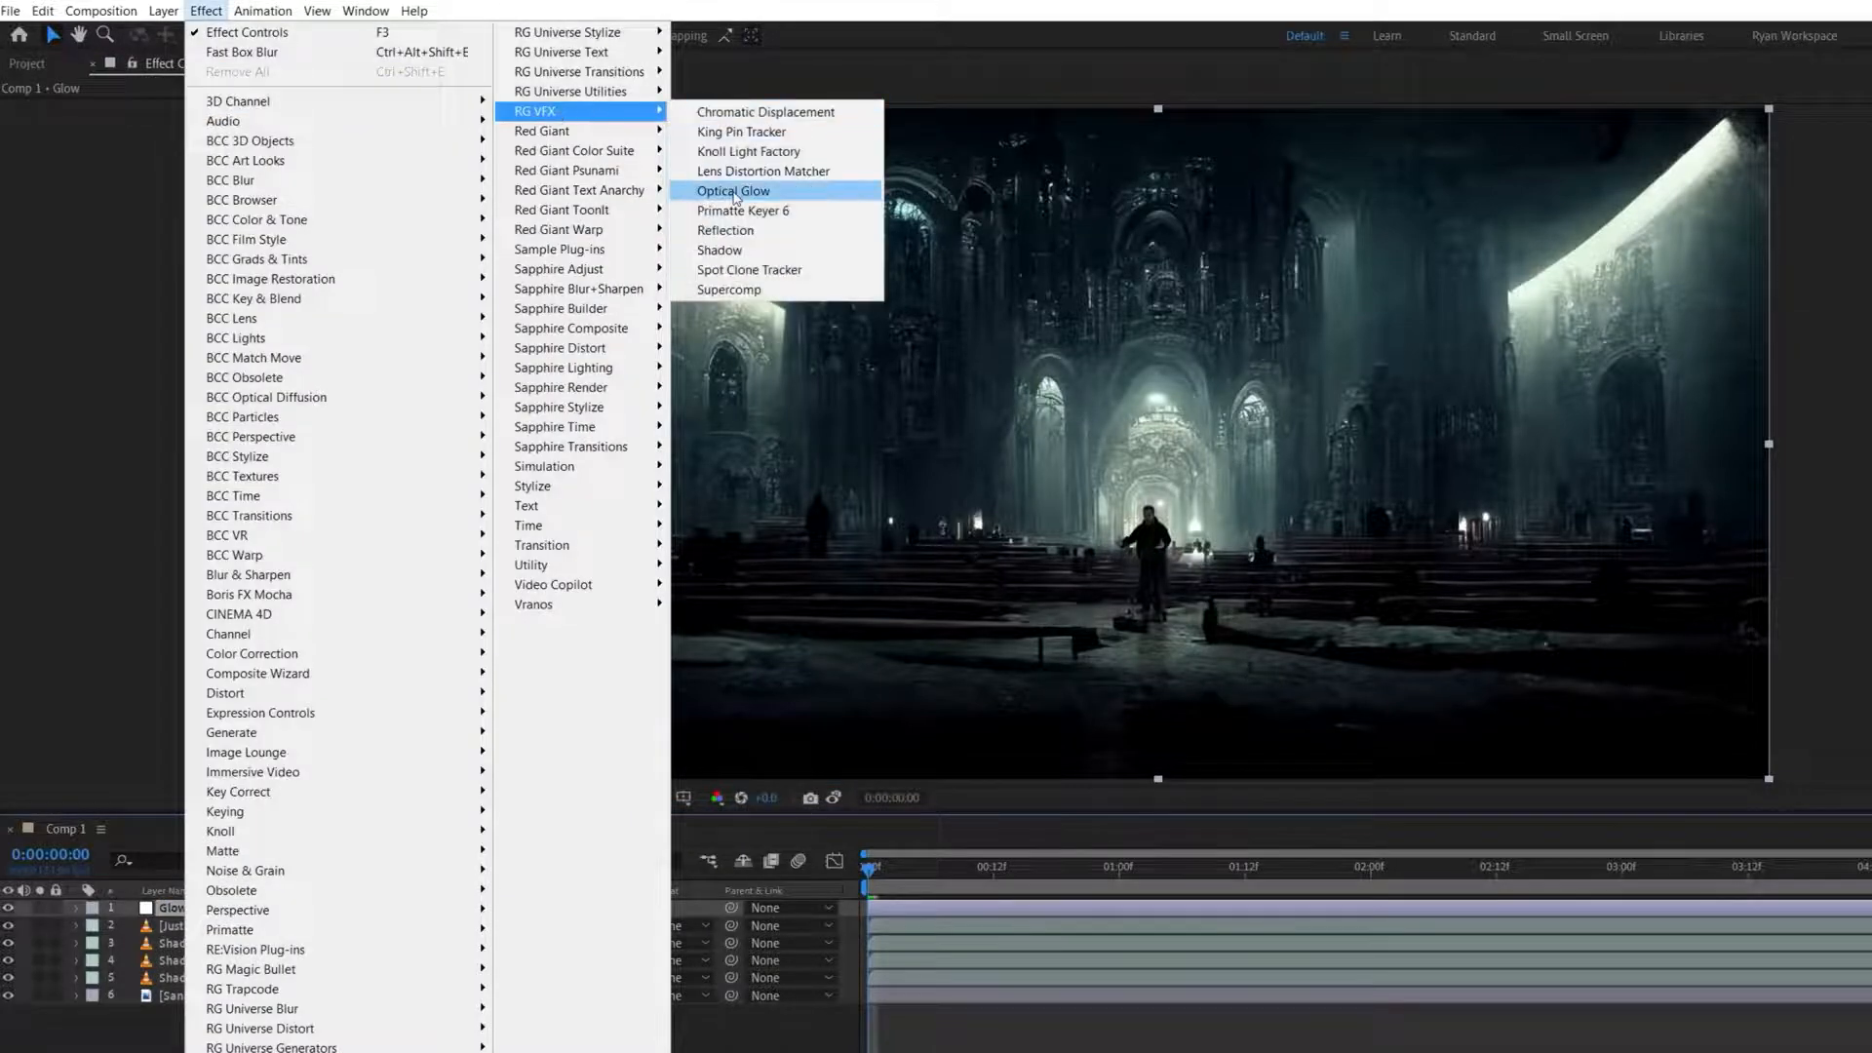
left_click(733, 191)
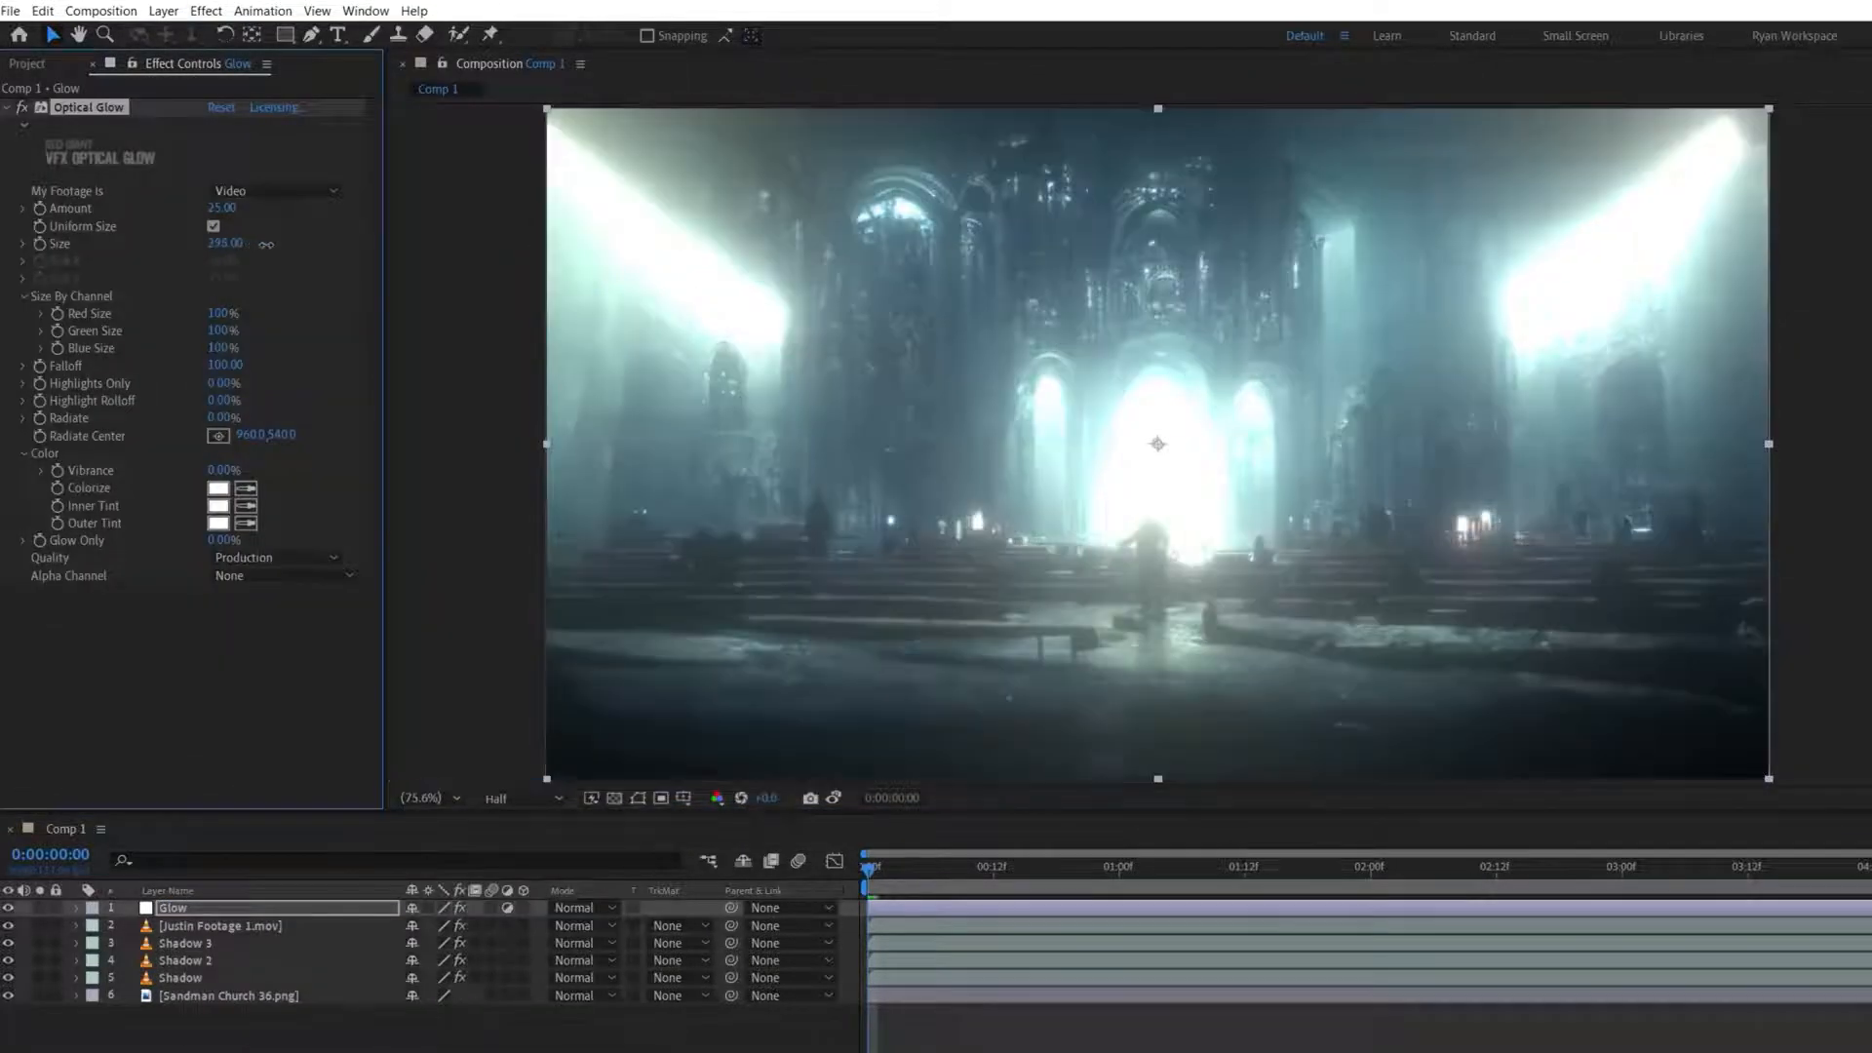
Set the Optical Glow size to 407, falloff to 60, highlight rolloff to 31%, vibrance to 100% and amount to 2, then compare the effect off and on.
left_click_drag(266, 245, 282, 246)
left_click_drag(223, 366, 253, 404)
left_click_drag(224, 470, 343, 470)
left_click_drag(222, 208, 213, 221)
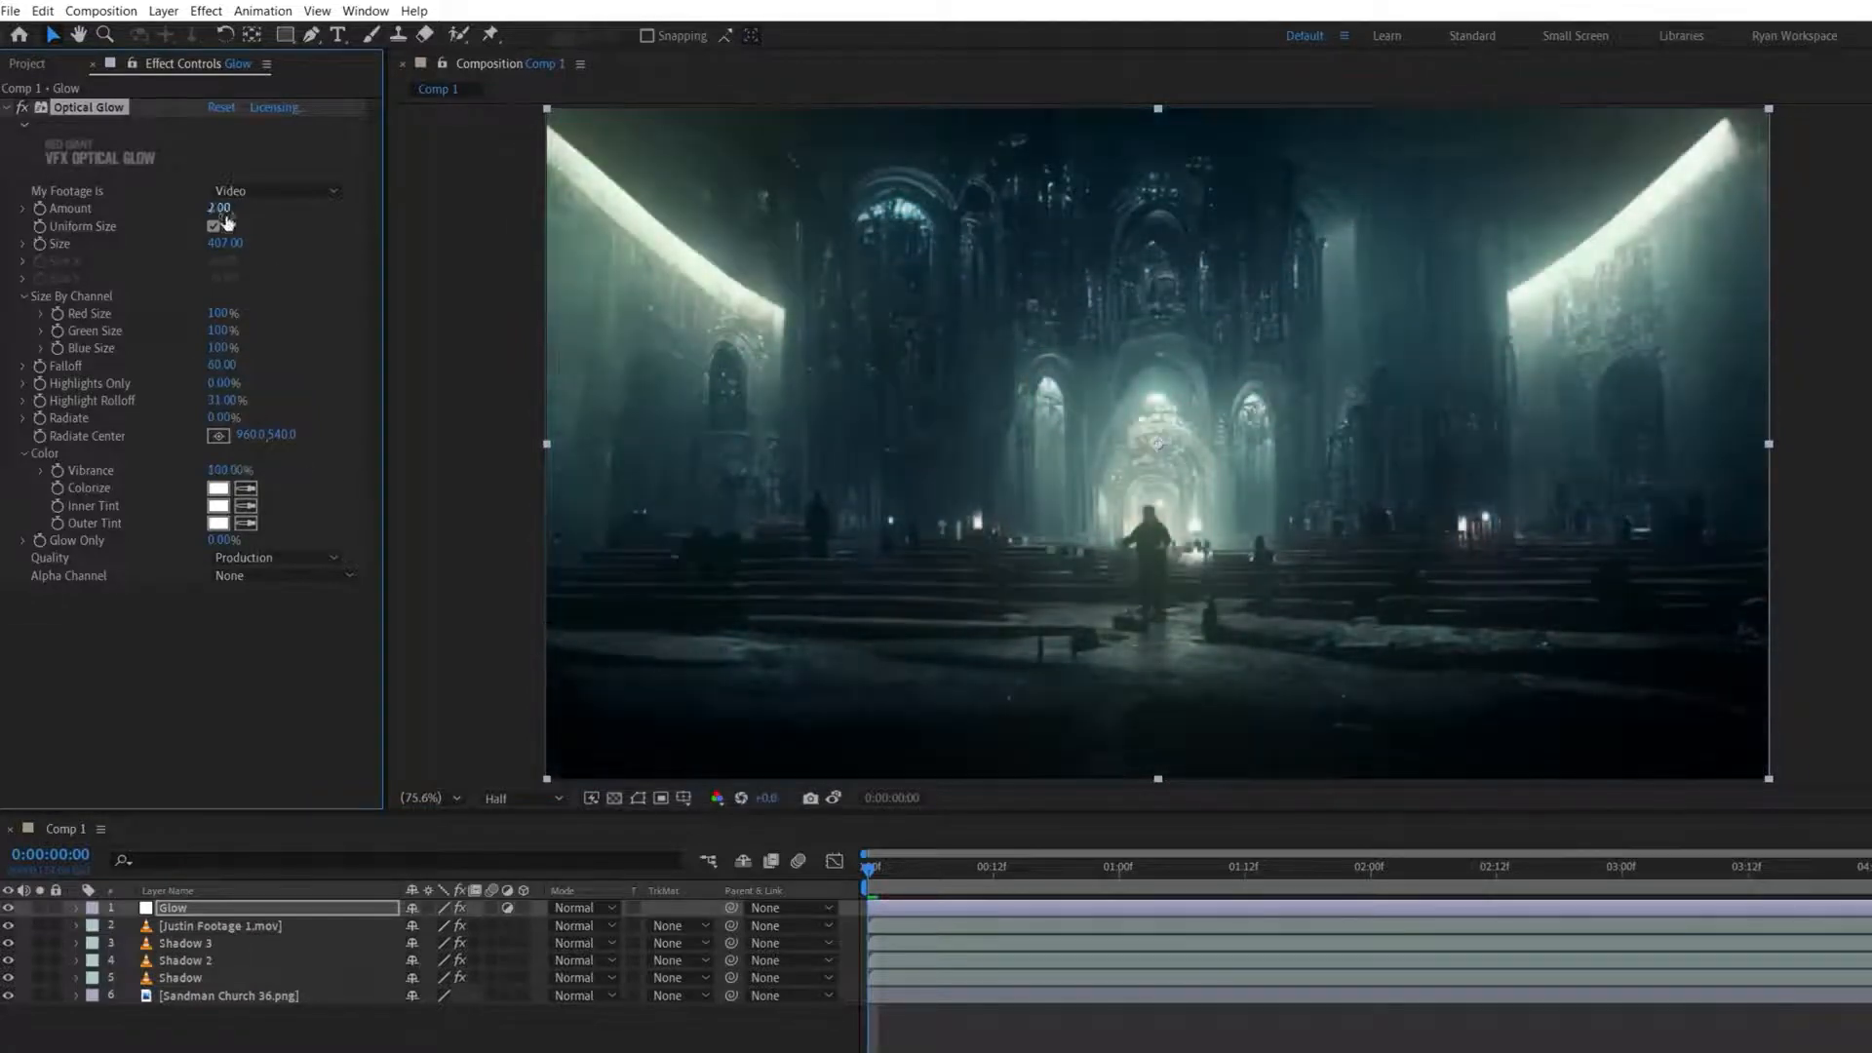
left_click(27, 107)
left_click(27, 107)
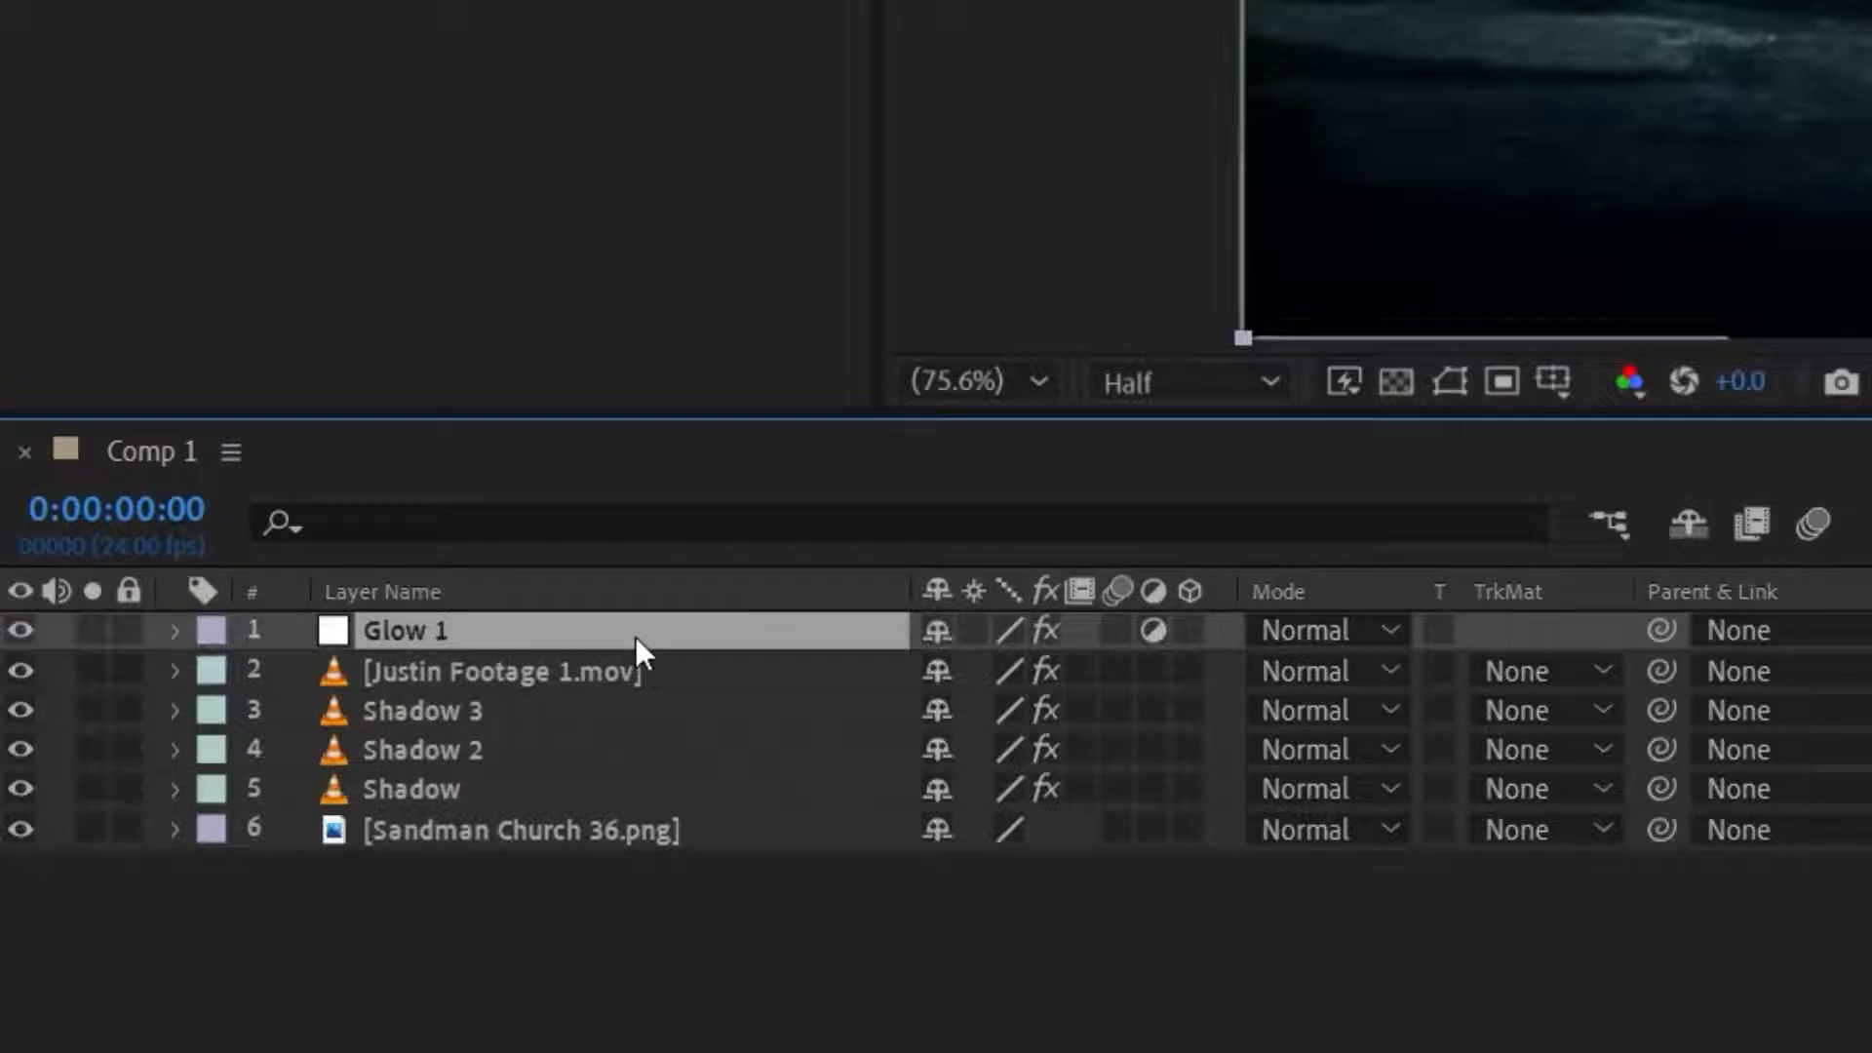
Duplicate the Glow 1 layer and place the copy directly beneath the actor footage.
key("ctrl+d")
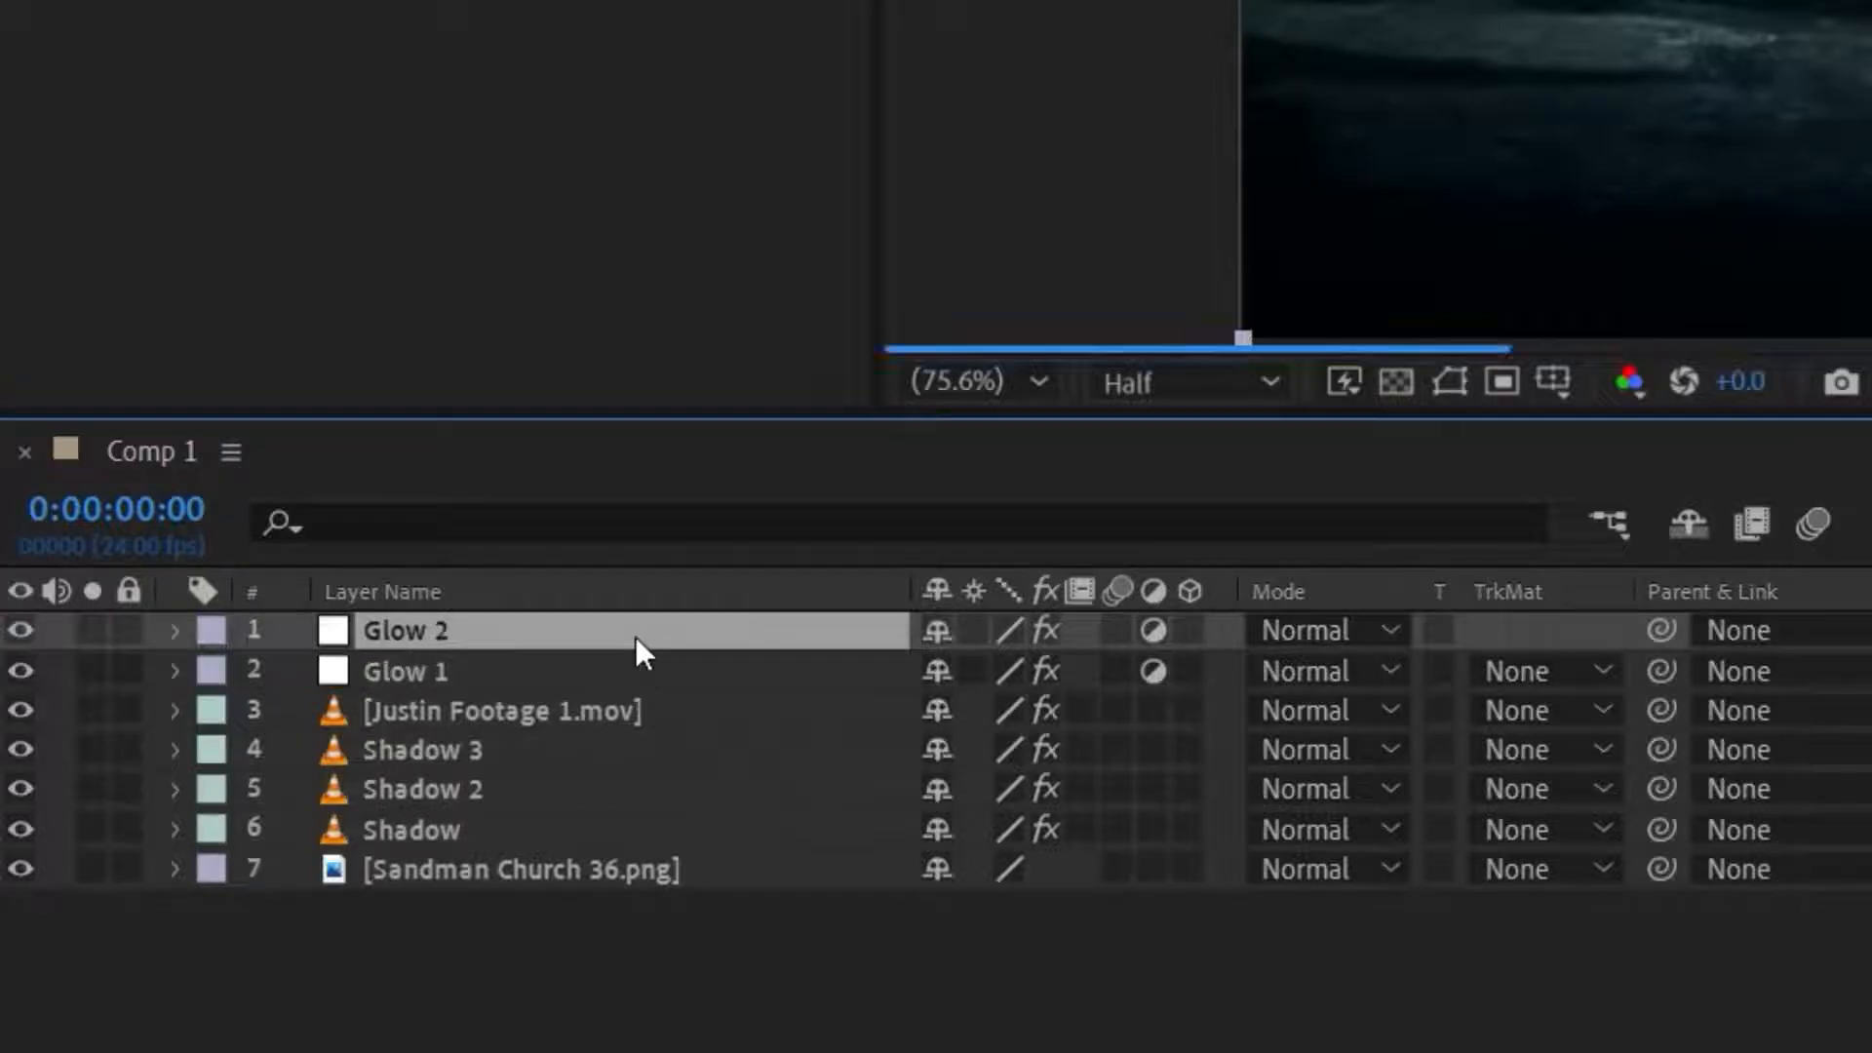
left_click_drag(635, 636, 634, 725)
Draw a wide elliptical mask around the man on the Glow 2 layer and bring up its feather setting.
left_click_drag(1162, 404, 1530, 474)
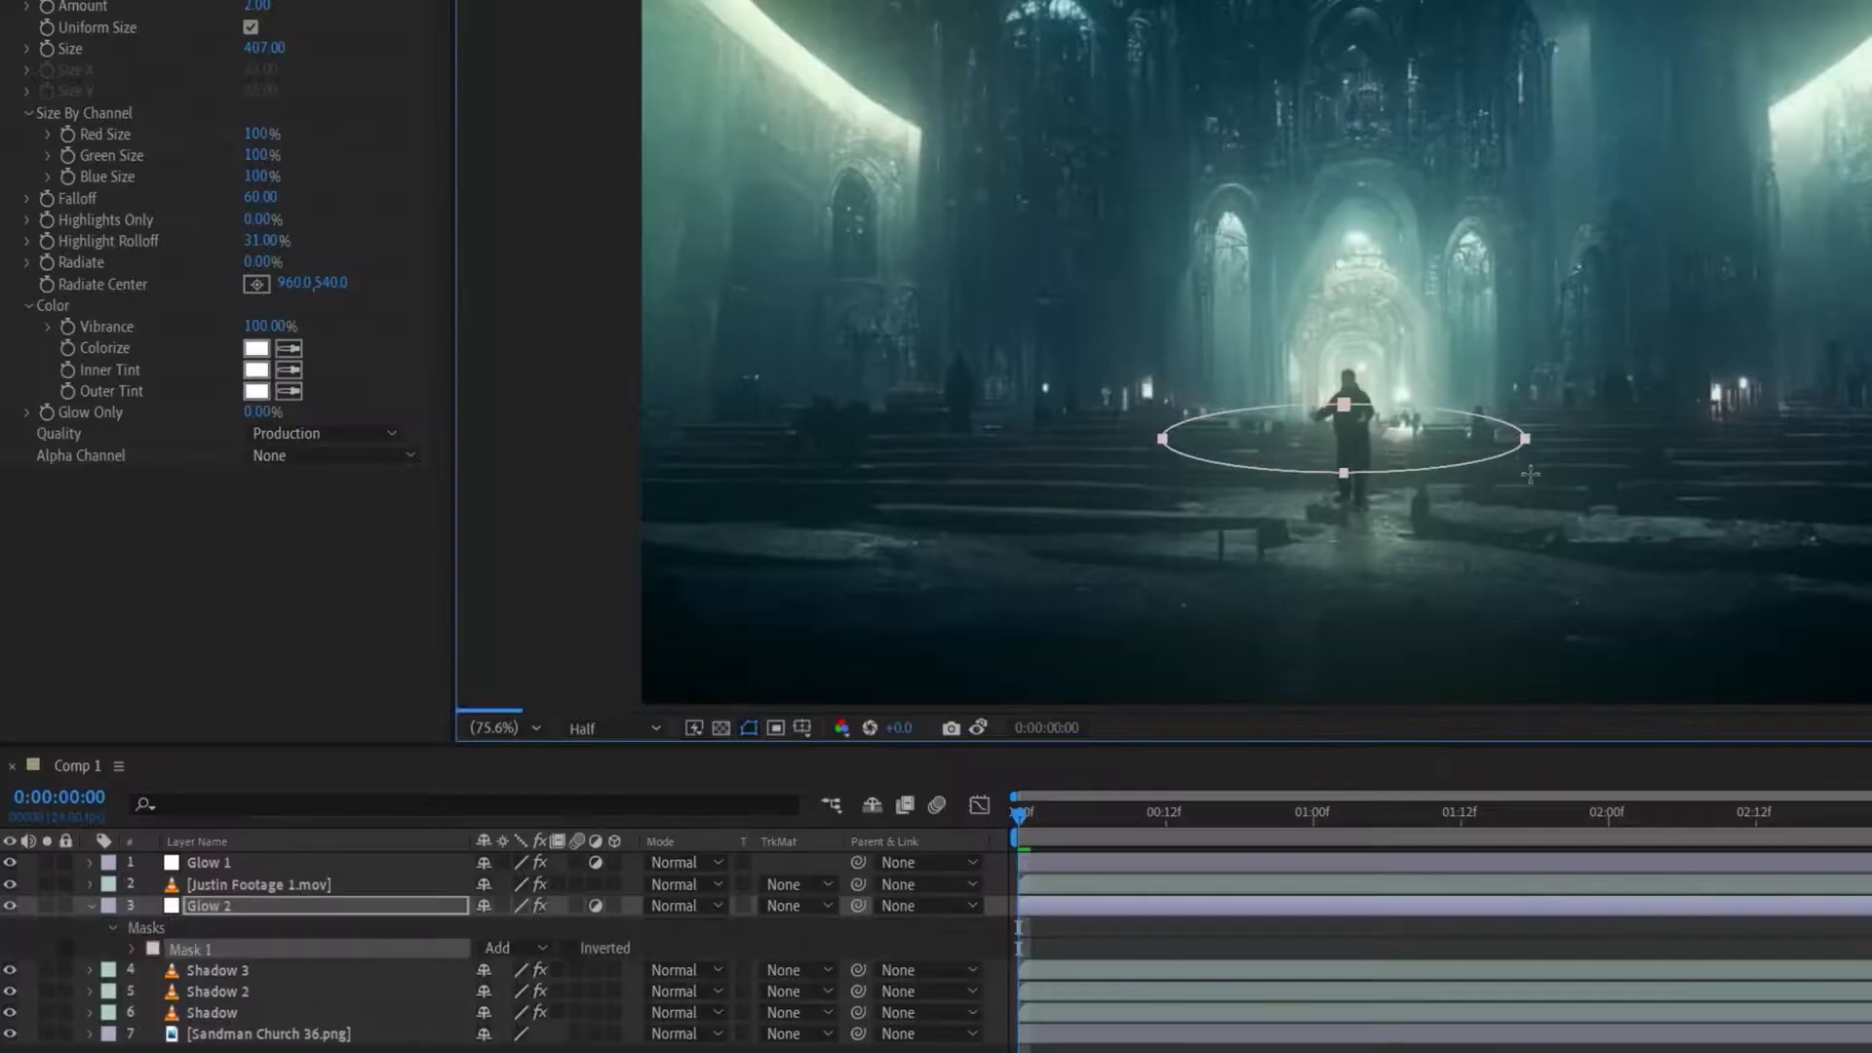
left_click(748, 728)
key("f")
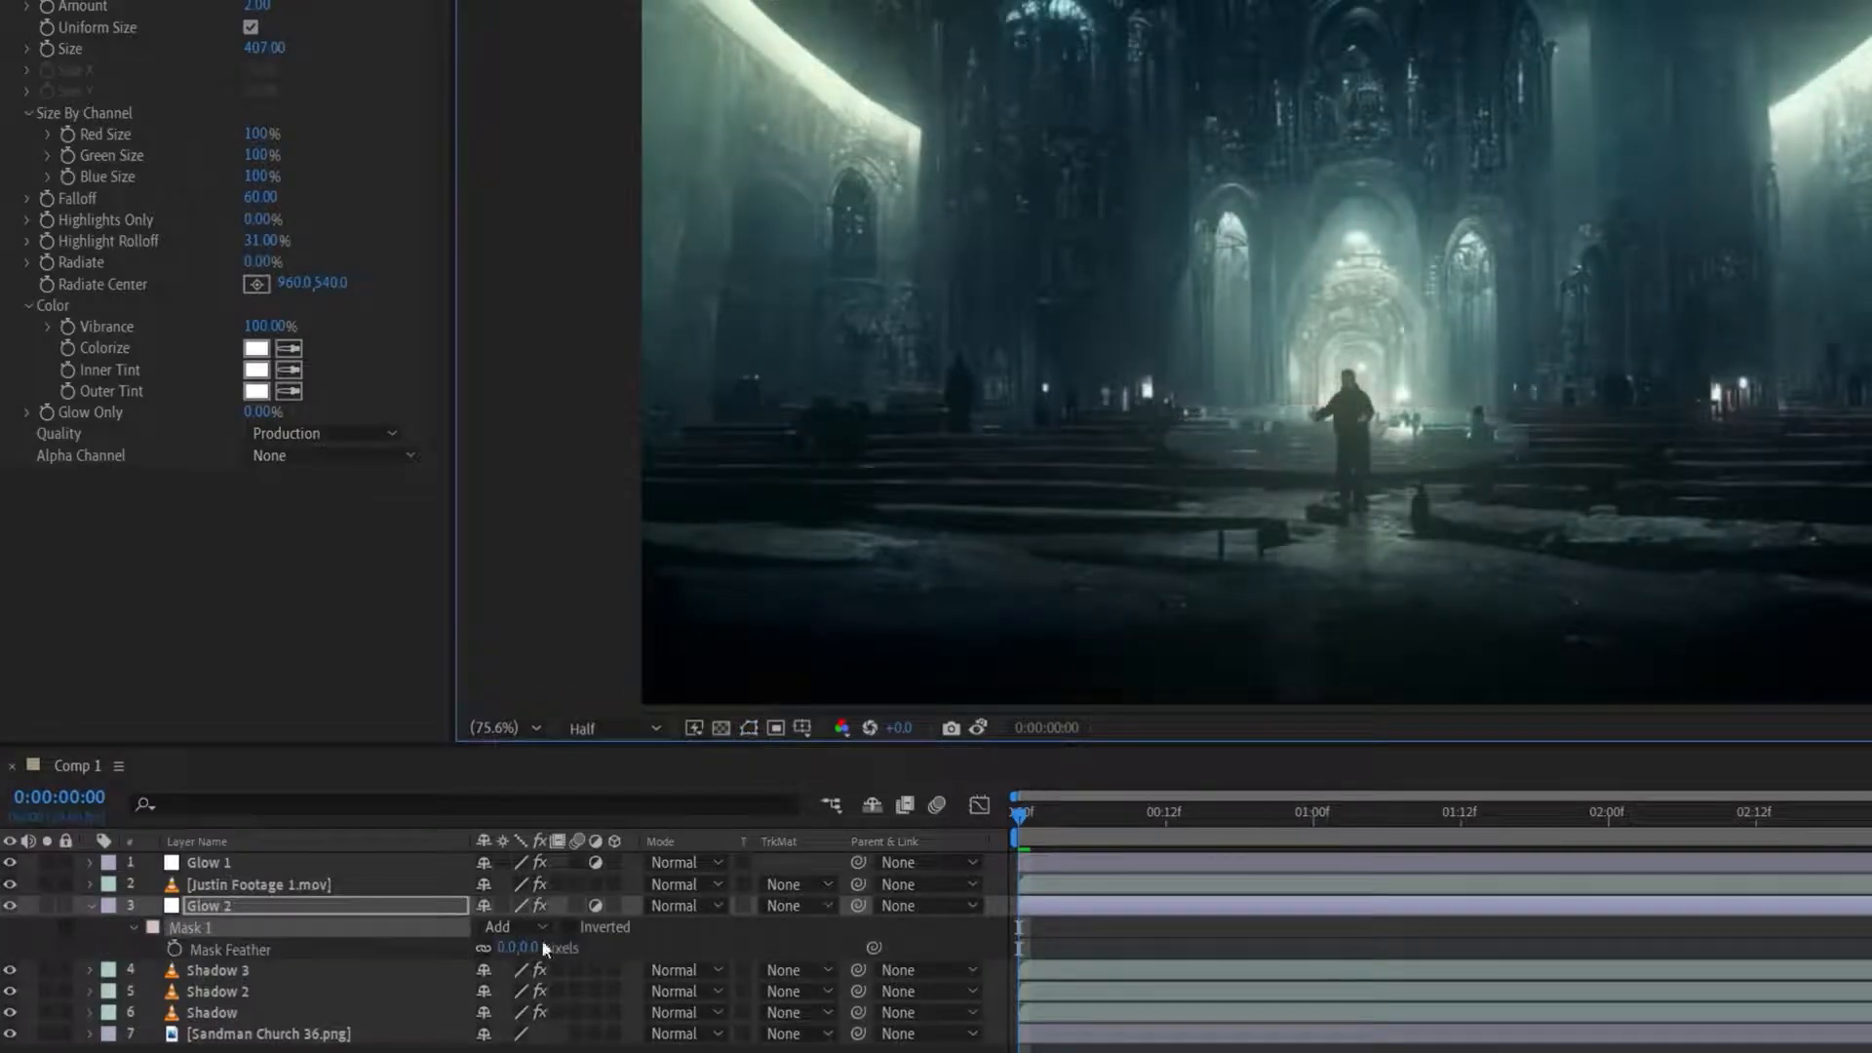
left_click(12, 904)
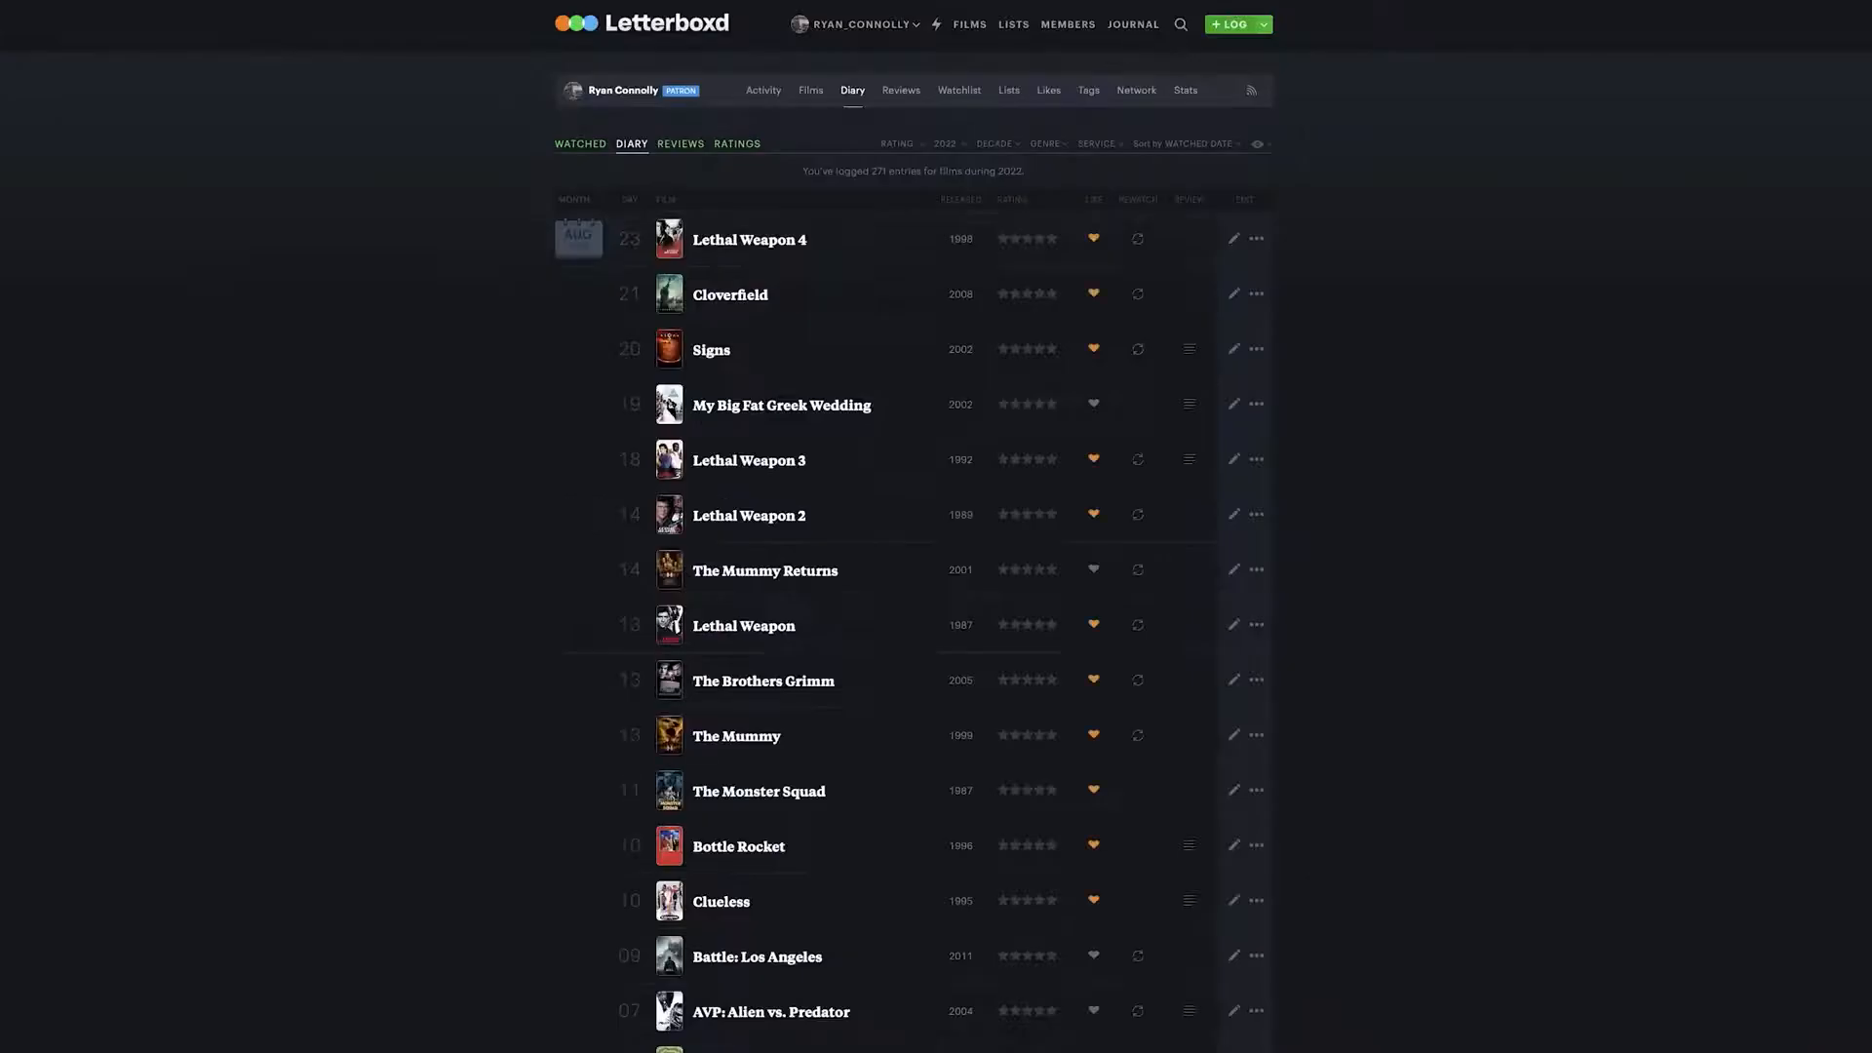
scroll(913, 526, "down", 16)
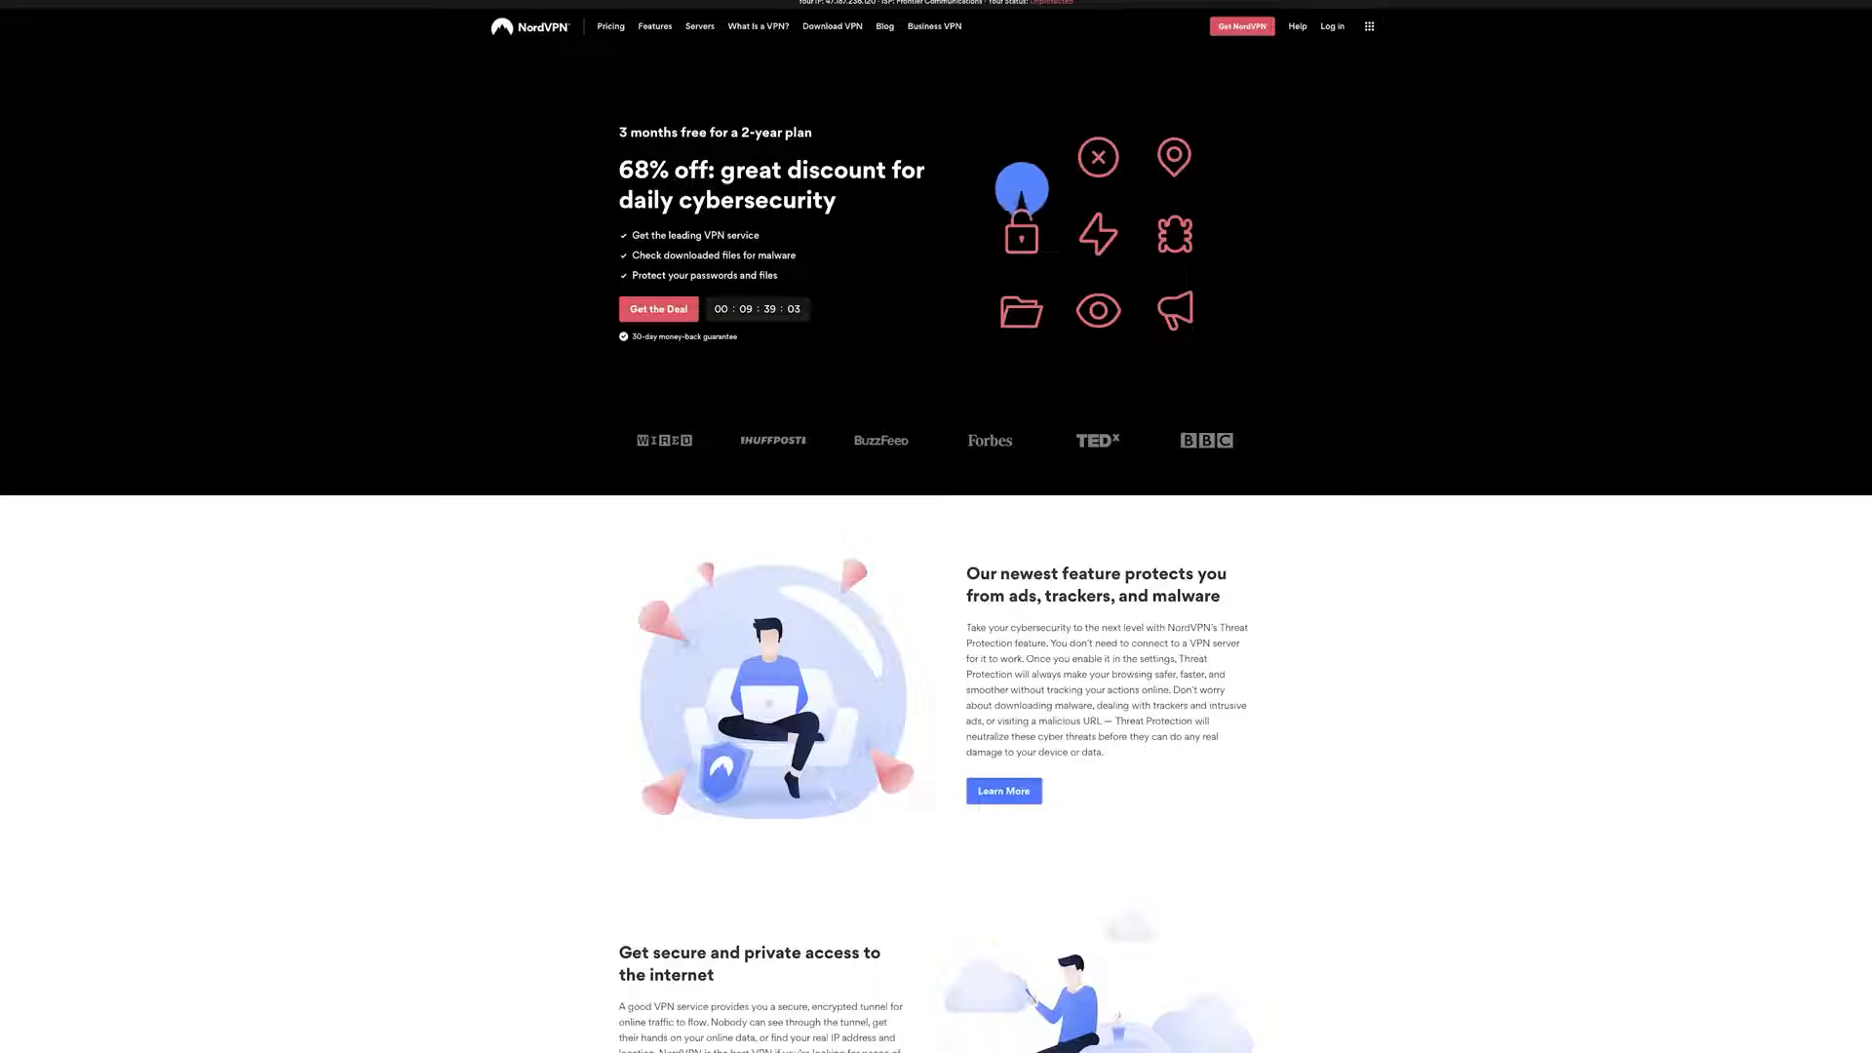
scroll(936, 526, "down", 2)
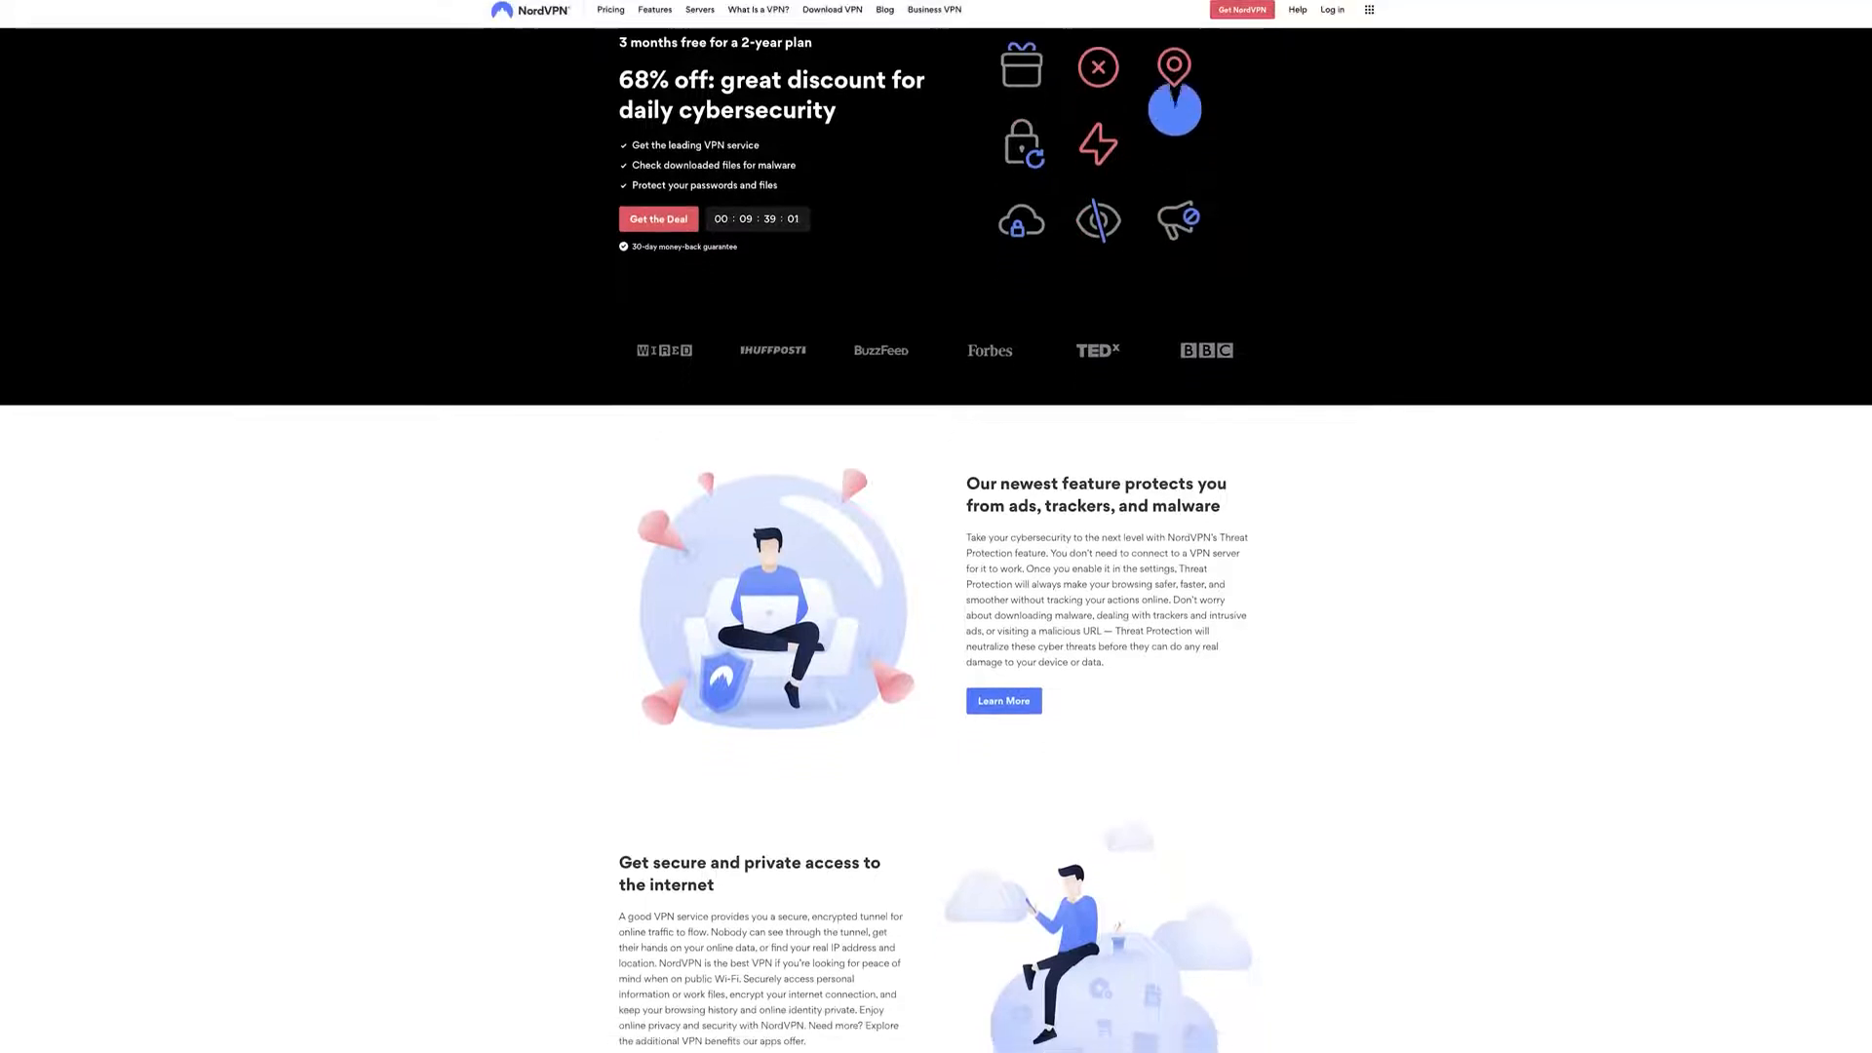
scroll(935, 527, "down", 1)
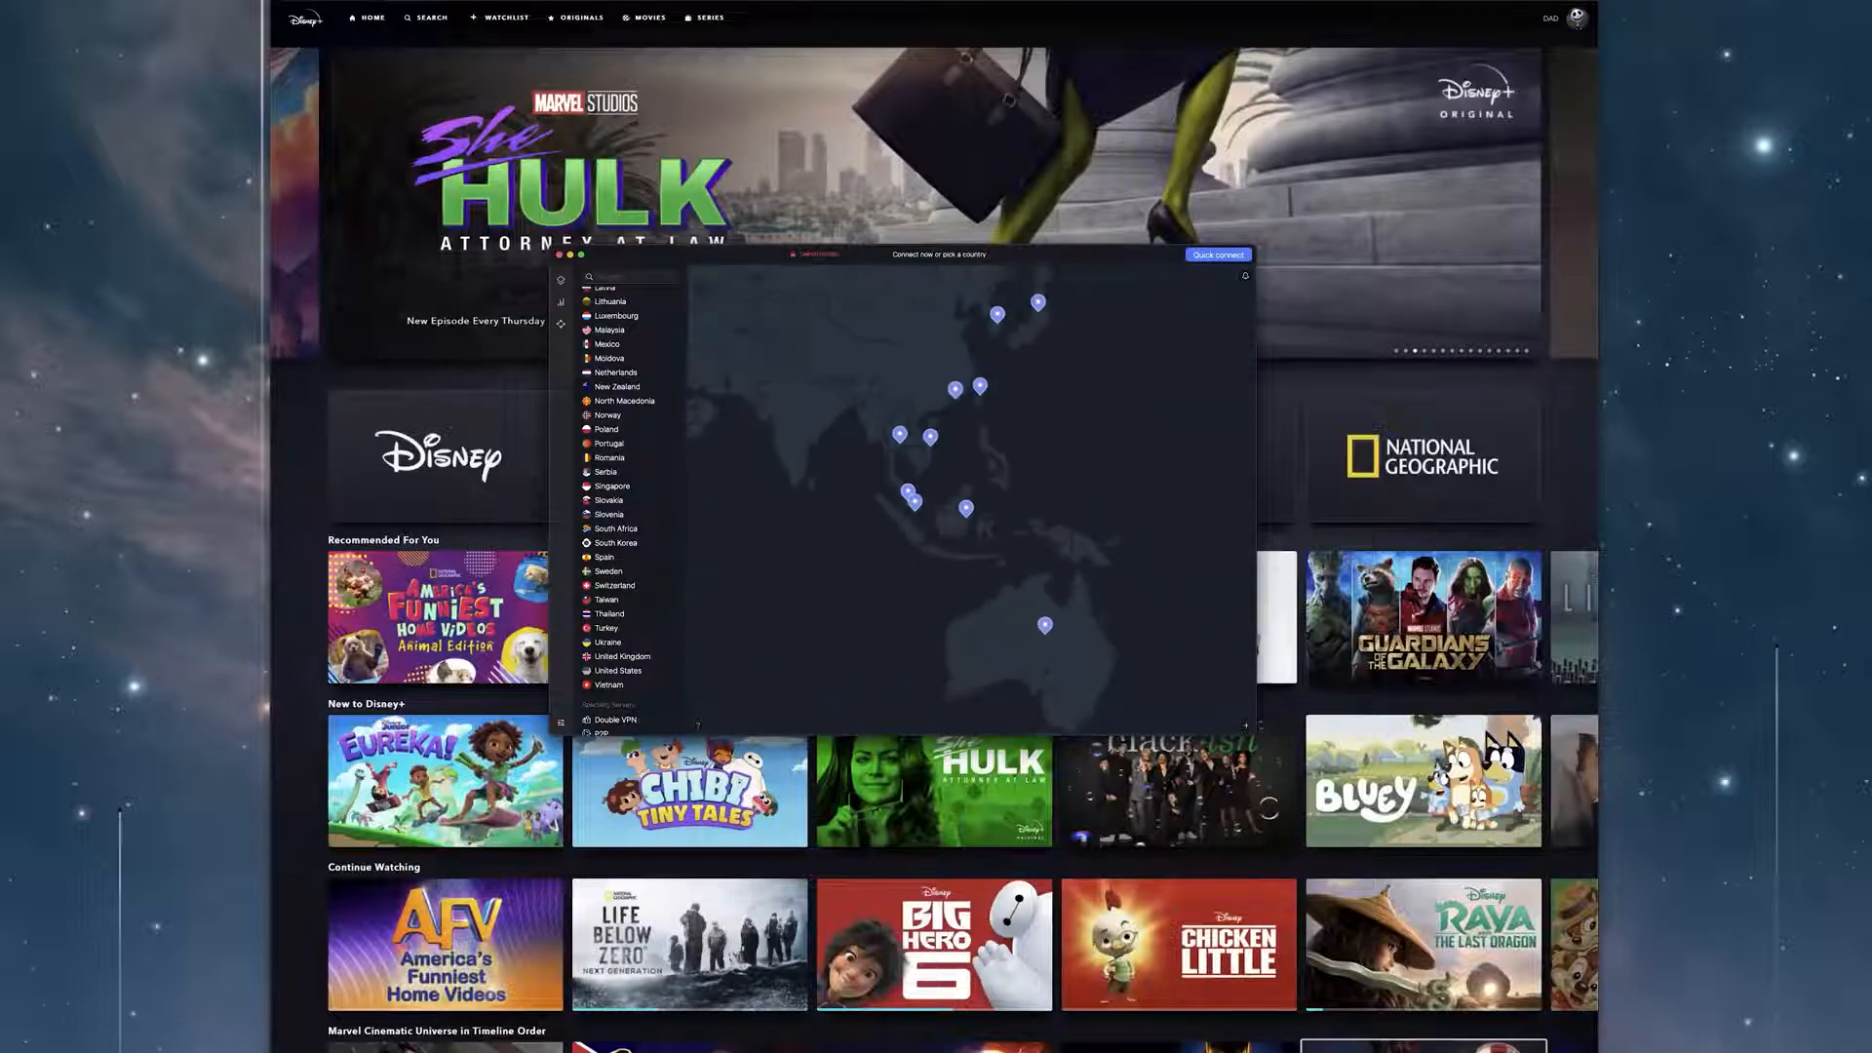
scroll(632, 507, "up", 1)
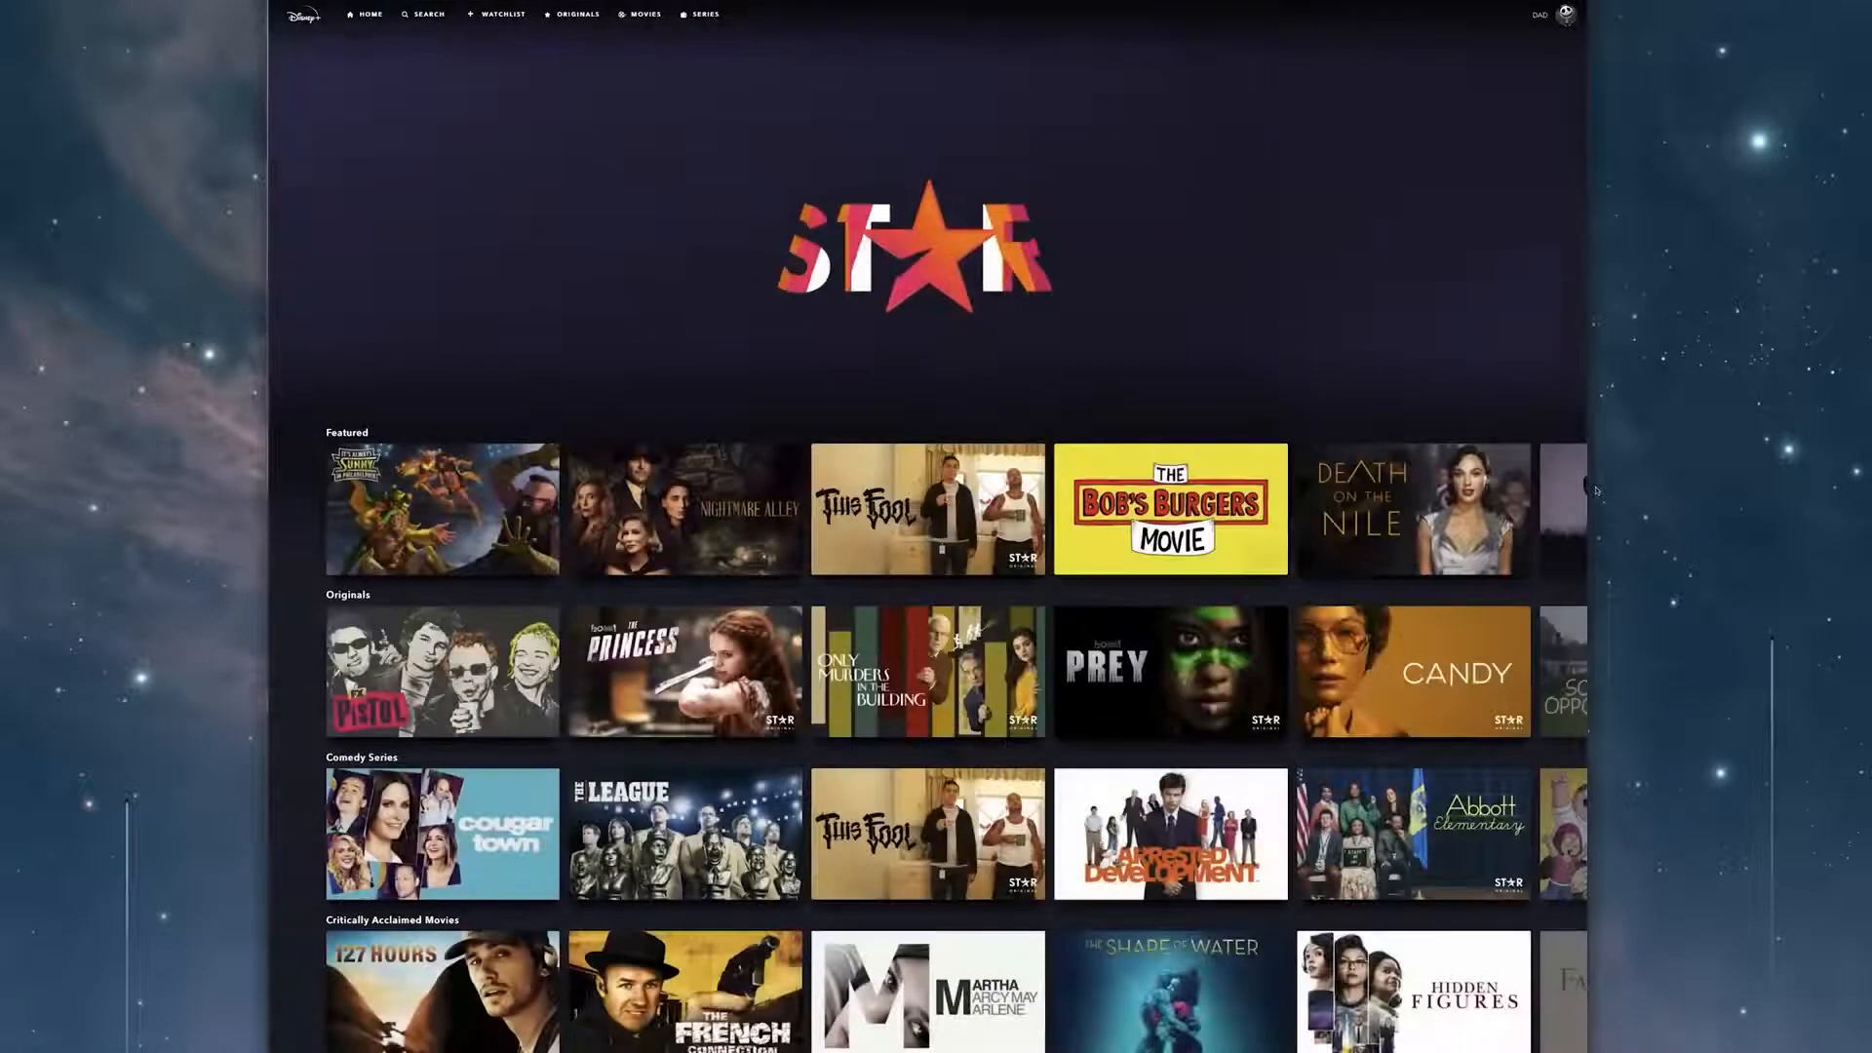
scroll(1581, 595, "down", 2)
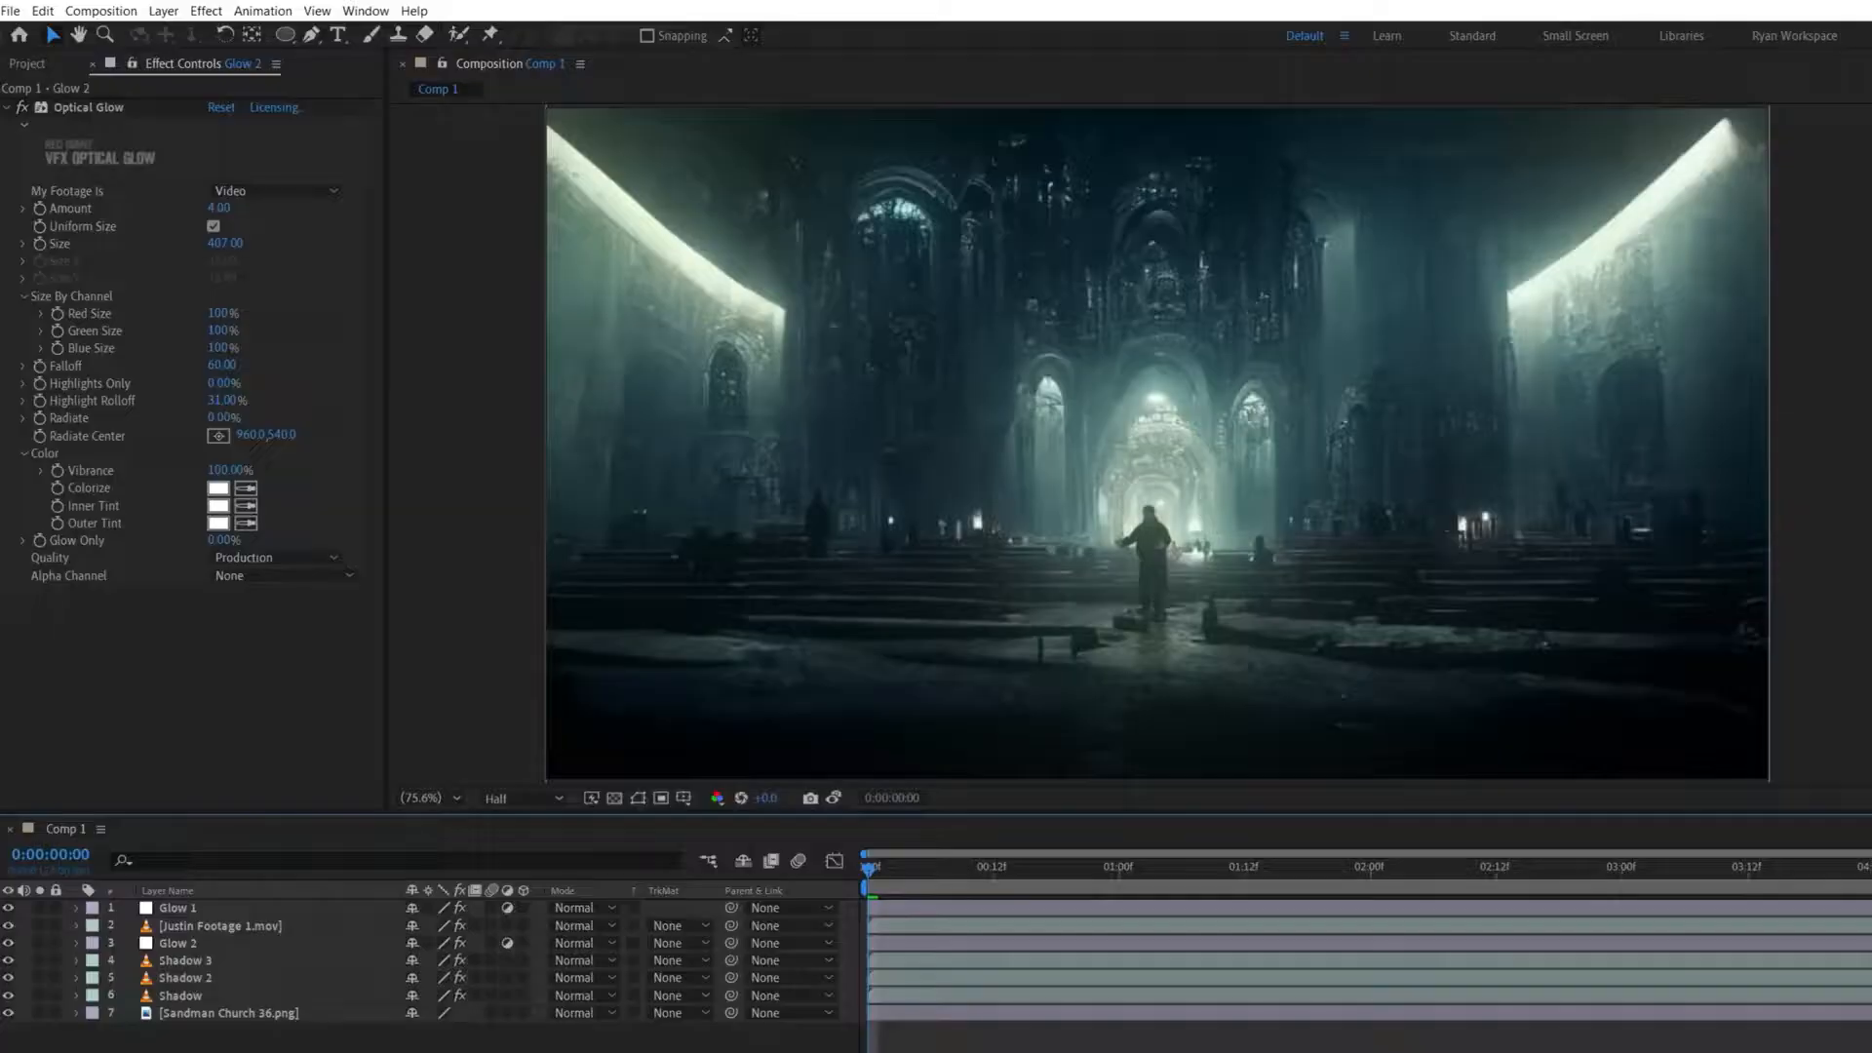
Create a new full-frame solid layer named Rocks in Comp 1.
right_click(602, 1039)
mouse_move(794, 840)
left_click(918, 882)
type("Rocks")
key("Return")
Apply the Video Copilot Element effect to the Rocks layer and open its scene setup.
left_click(195, 13)
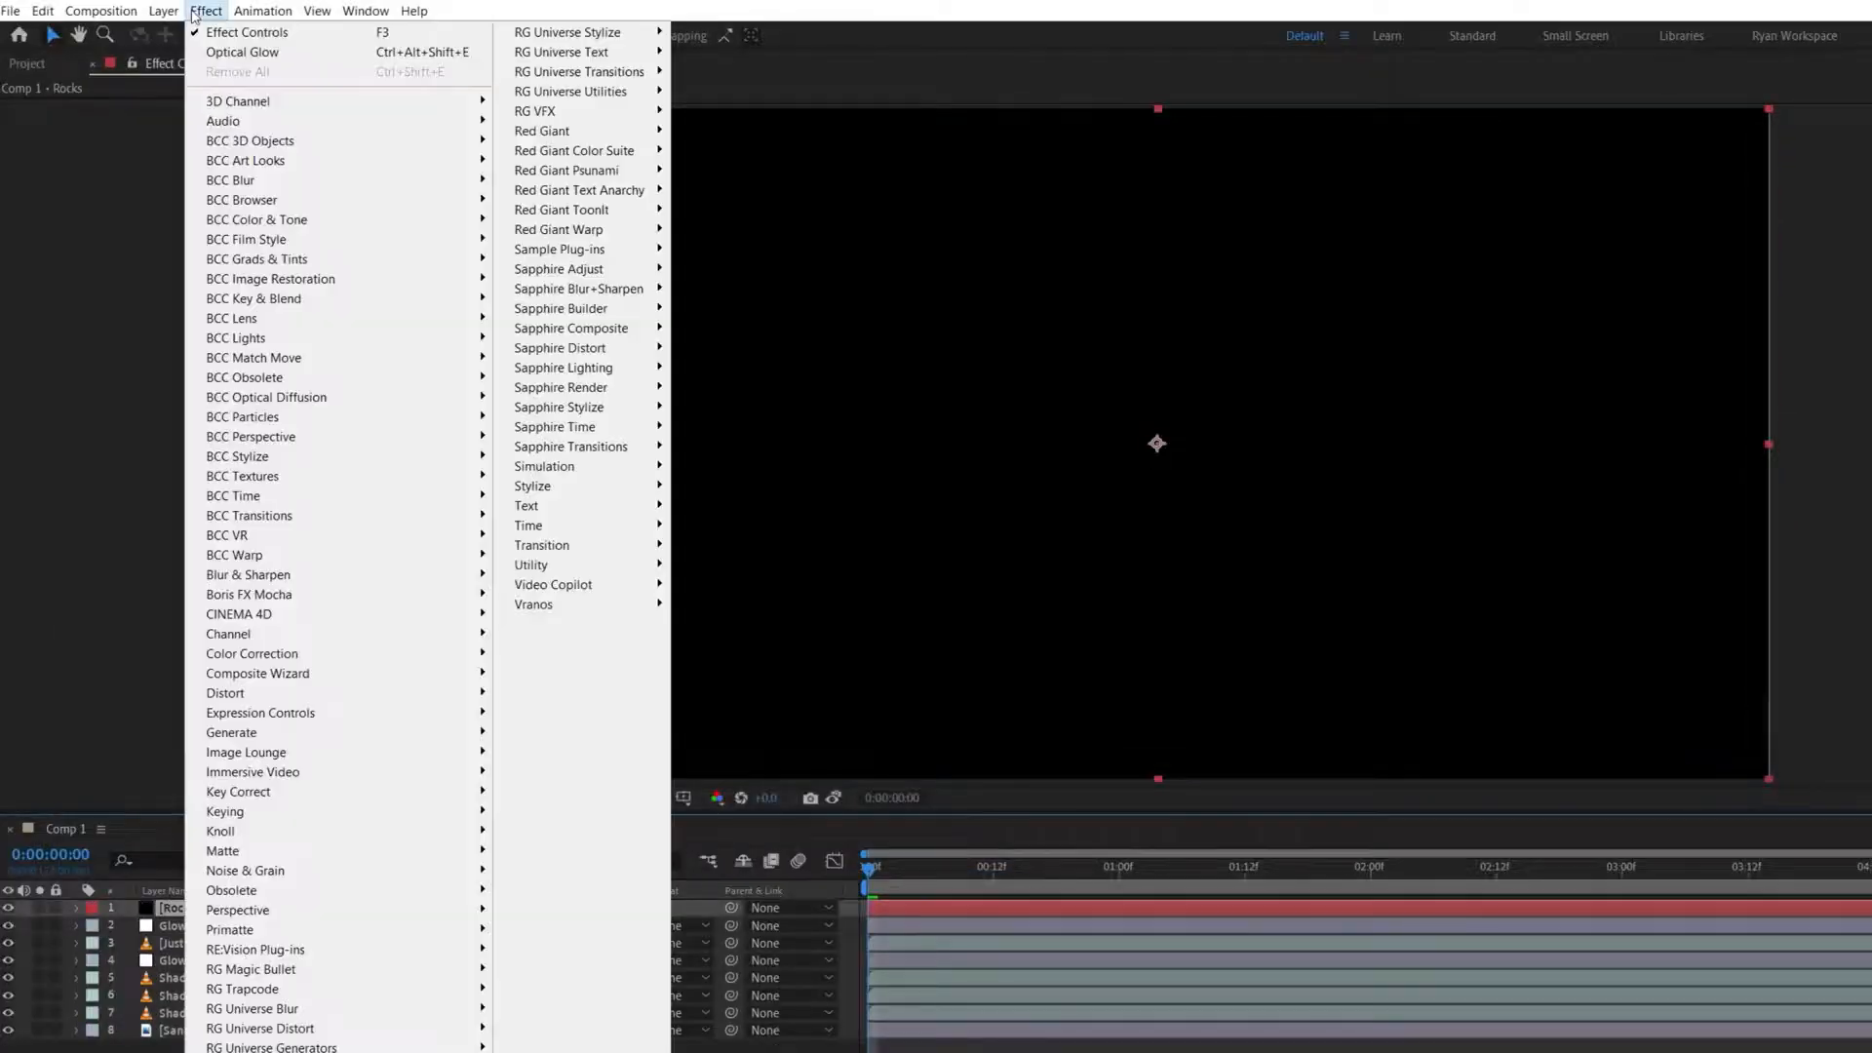
left_click(719, 585)
left_click(122, 156)
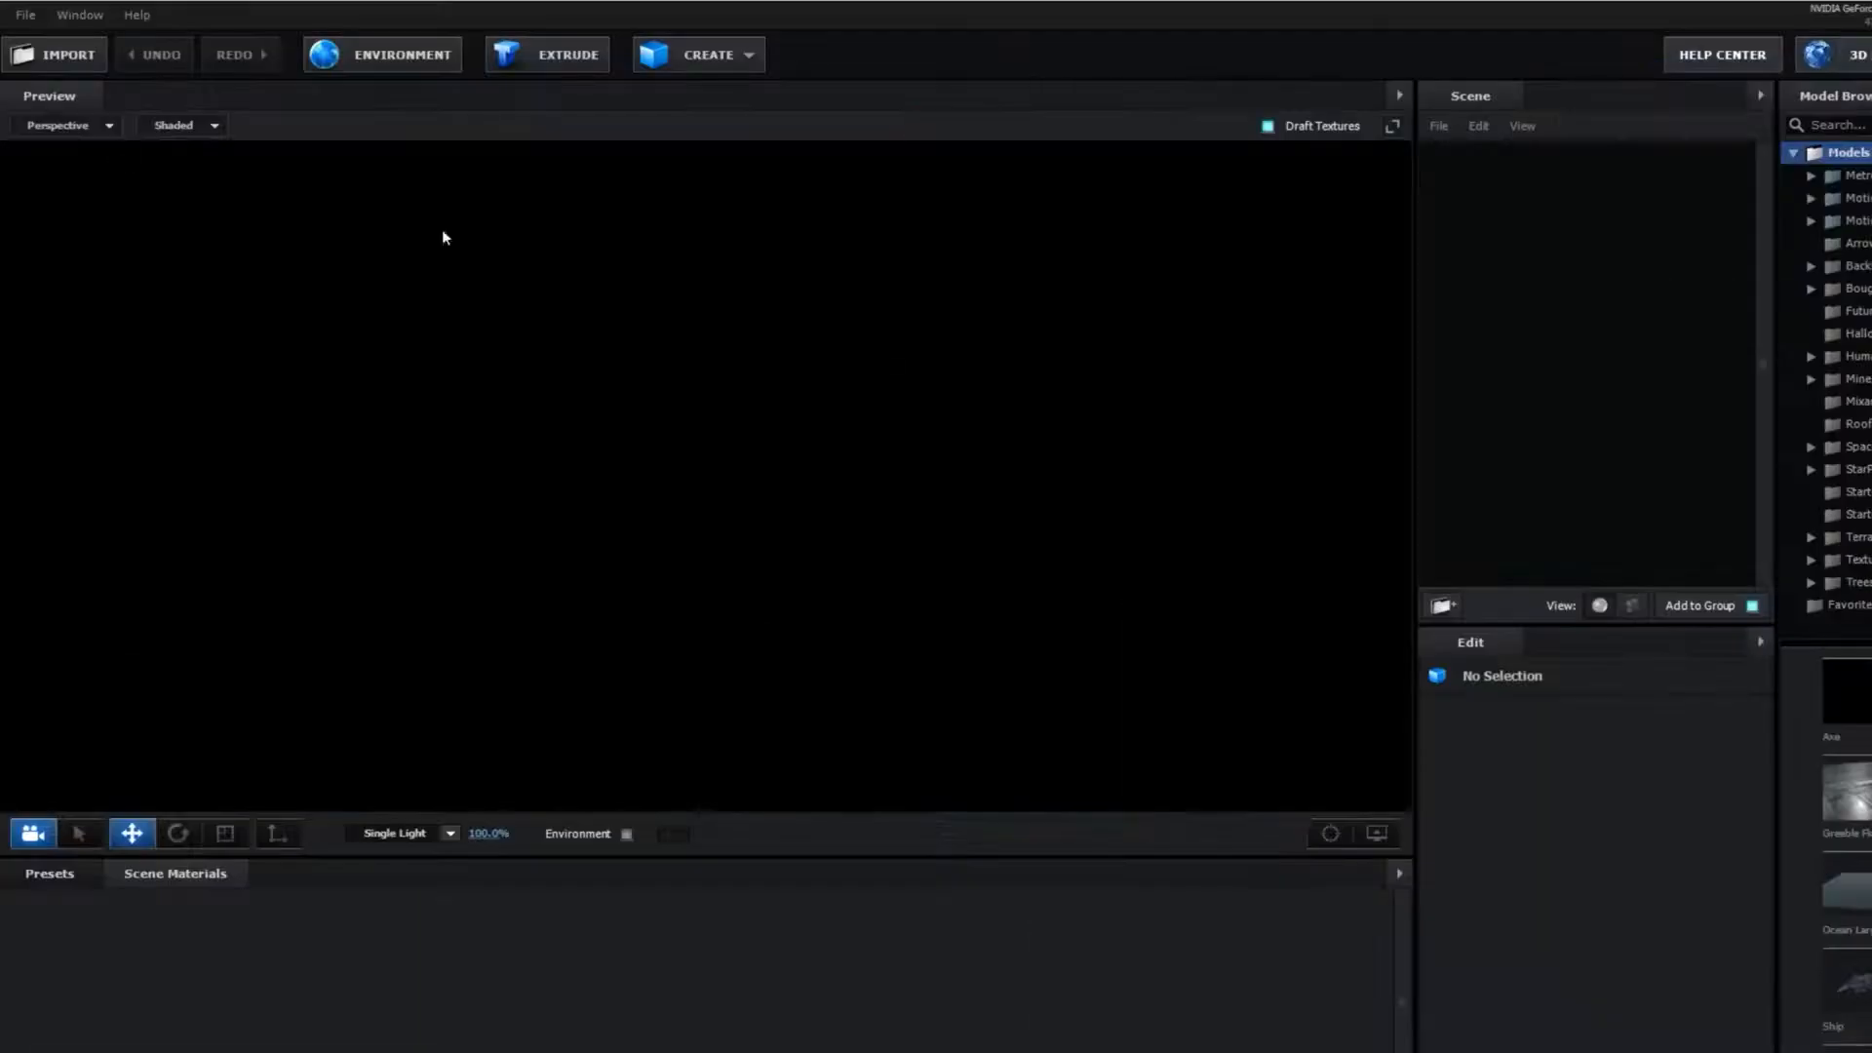
Add the ball_fracture, floor_fracture and rock_02 models from Starter Pack Physical to the scene and switch the preview to shaded.
left_click(1358, 110)
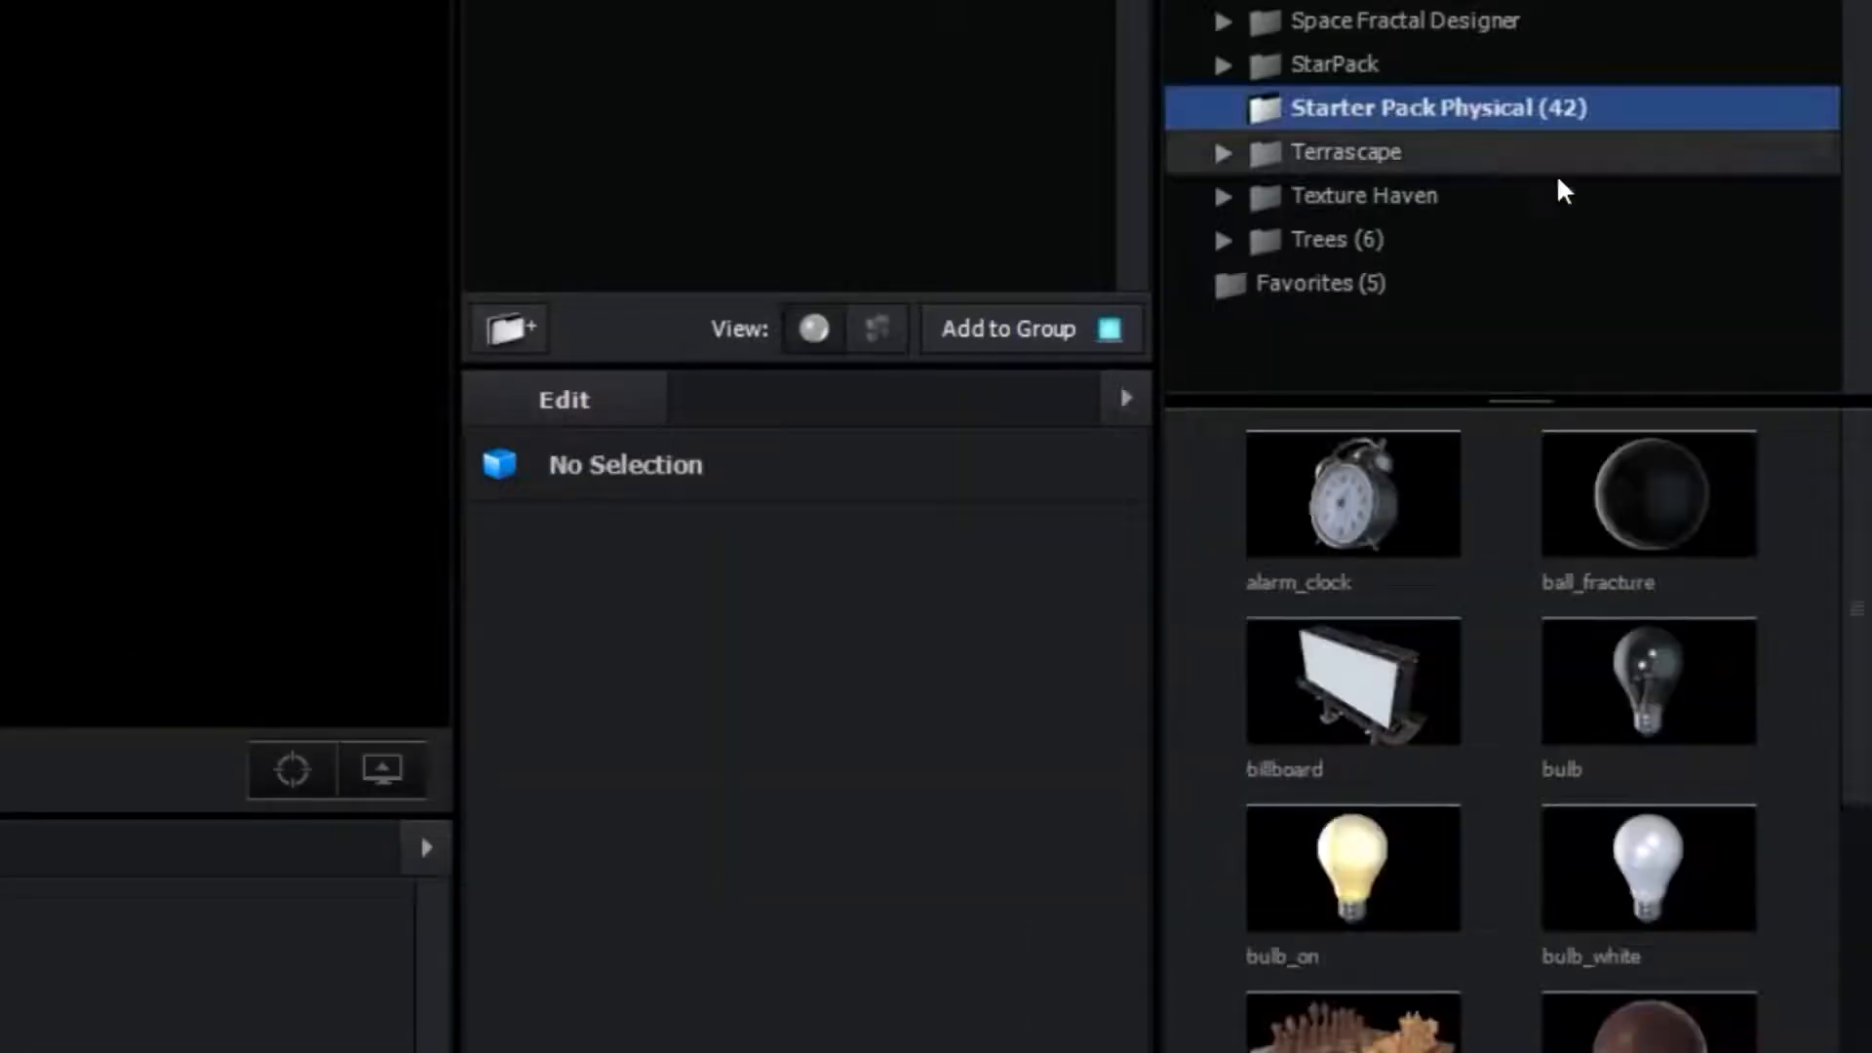
left_click(1676, 523)
scroll(1772, 533, "down", 6)
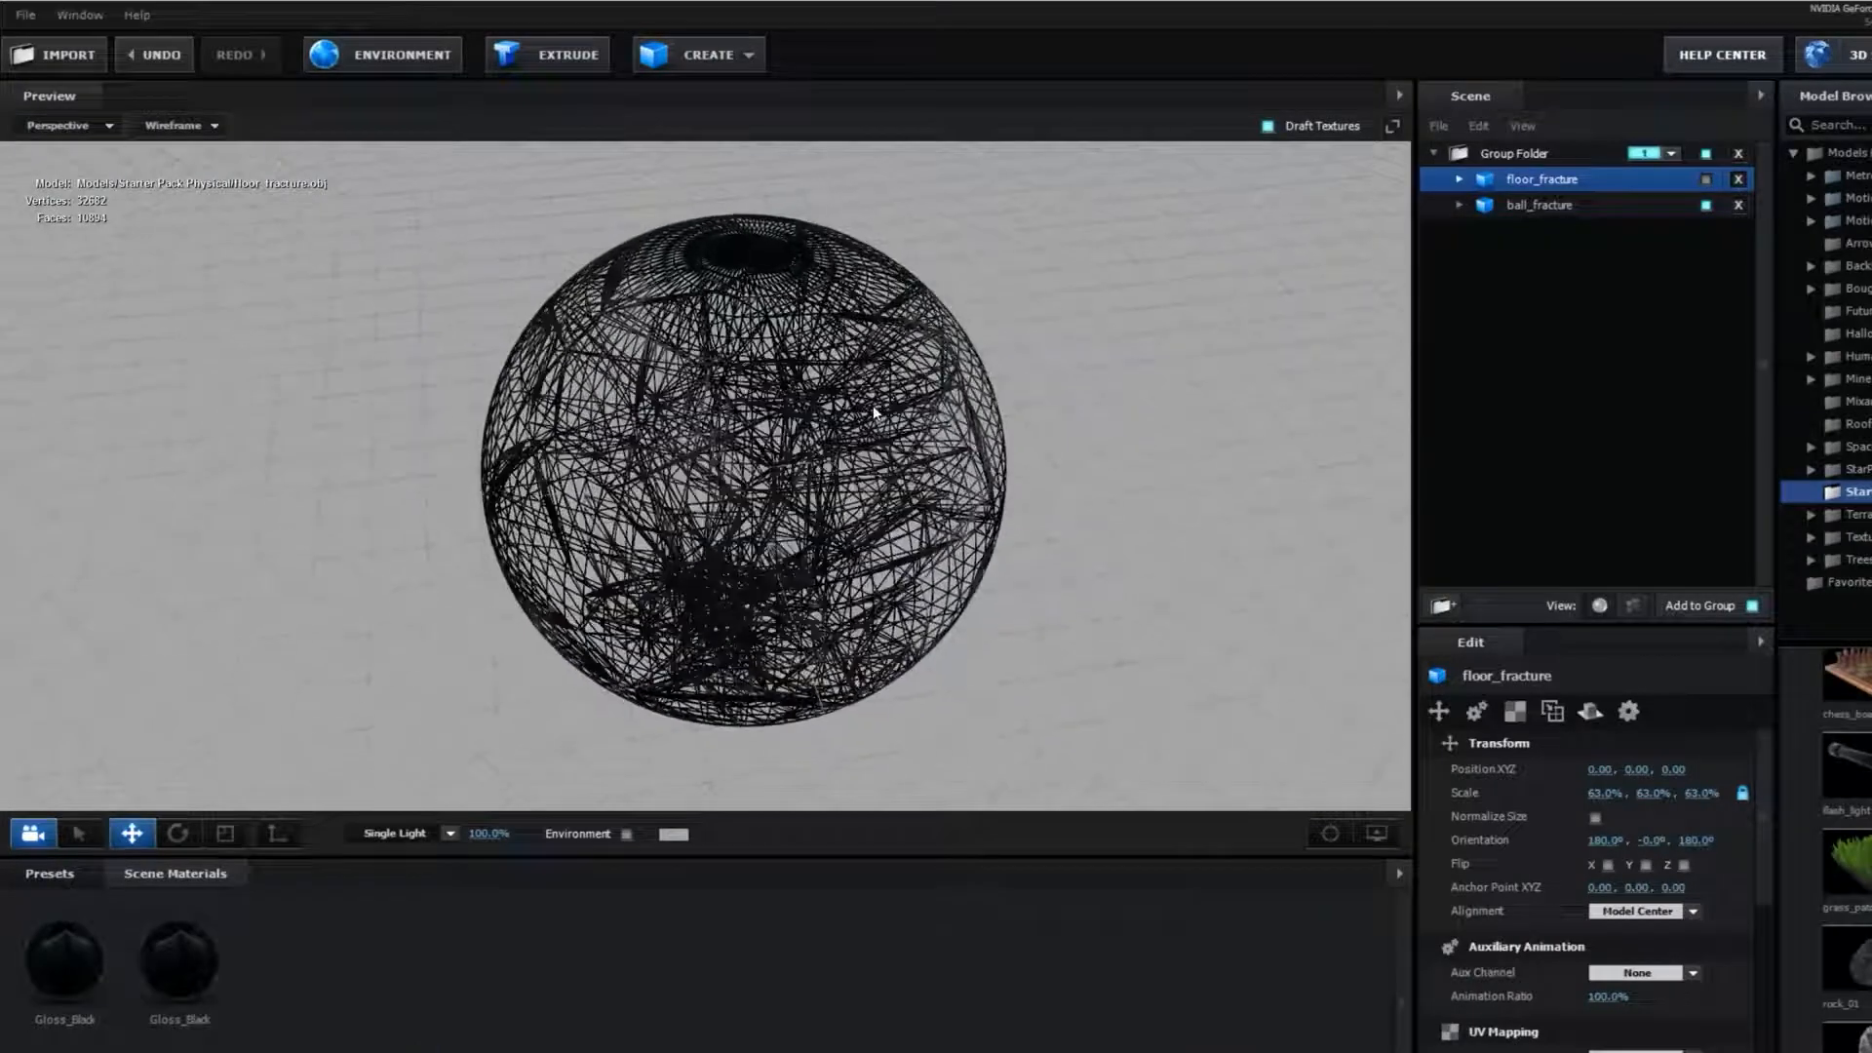
left_click(214, 124)
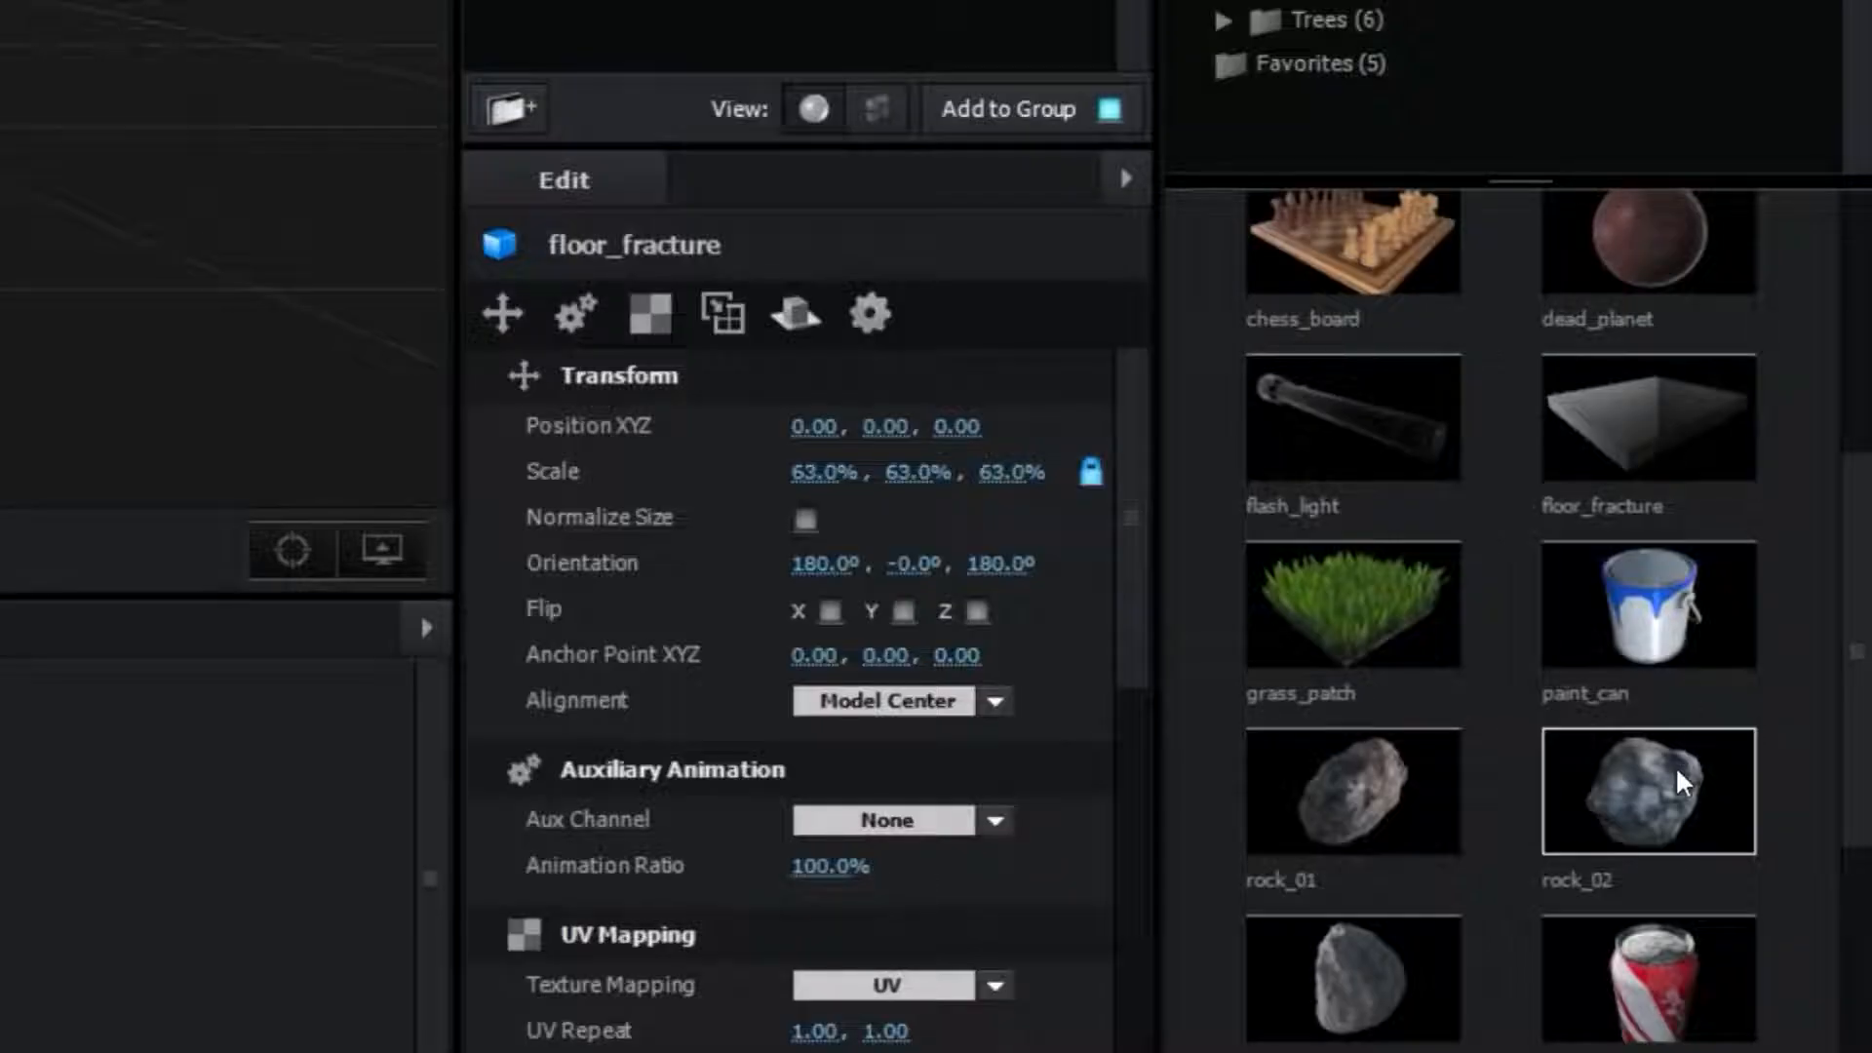
double_click(1675, 764)
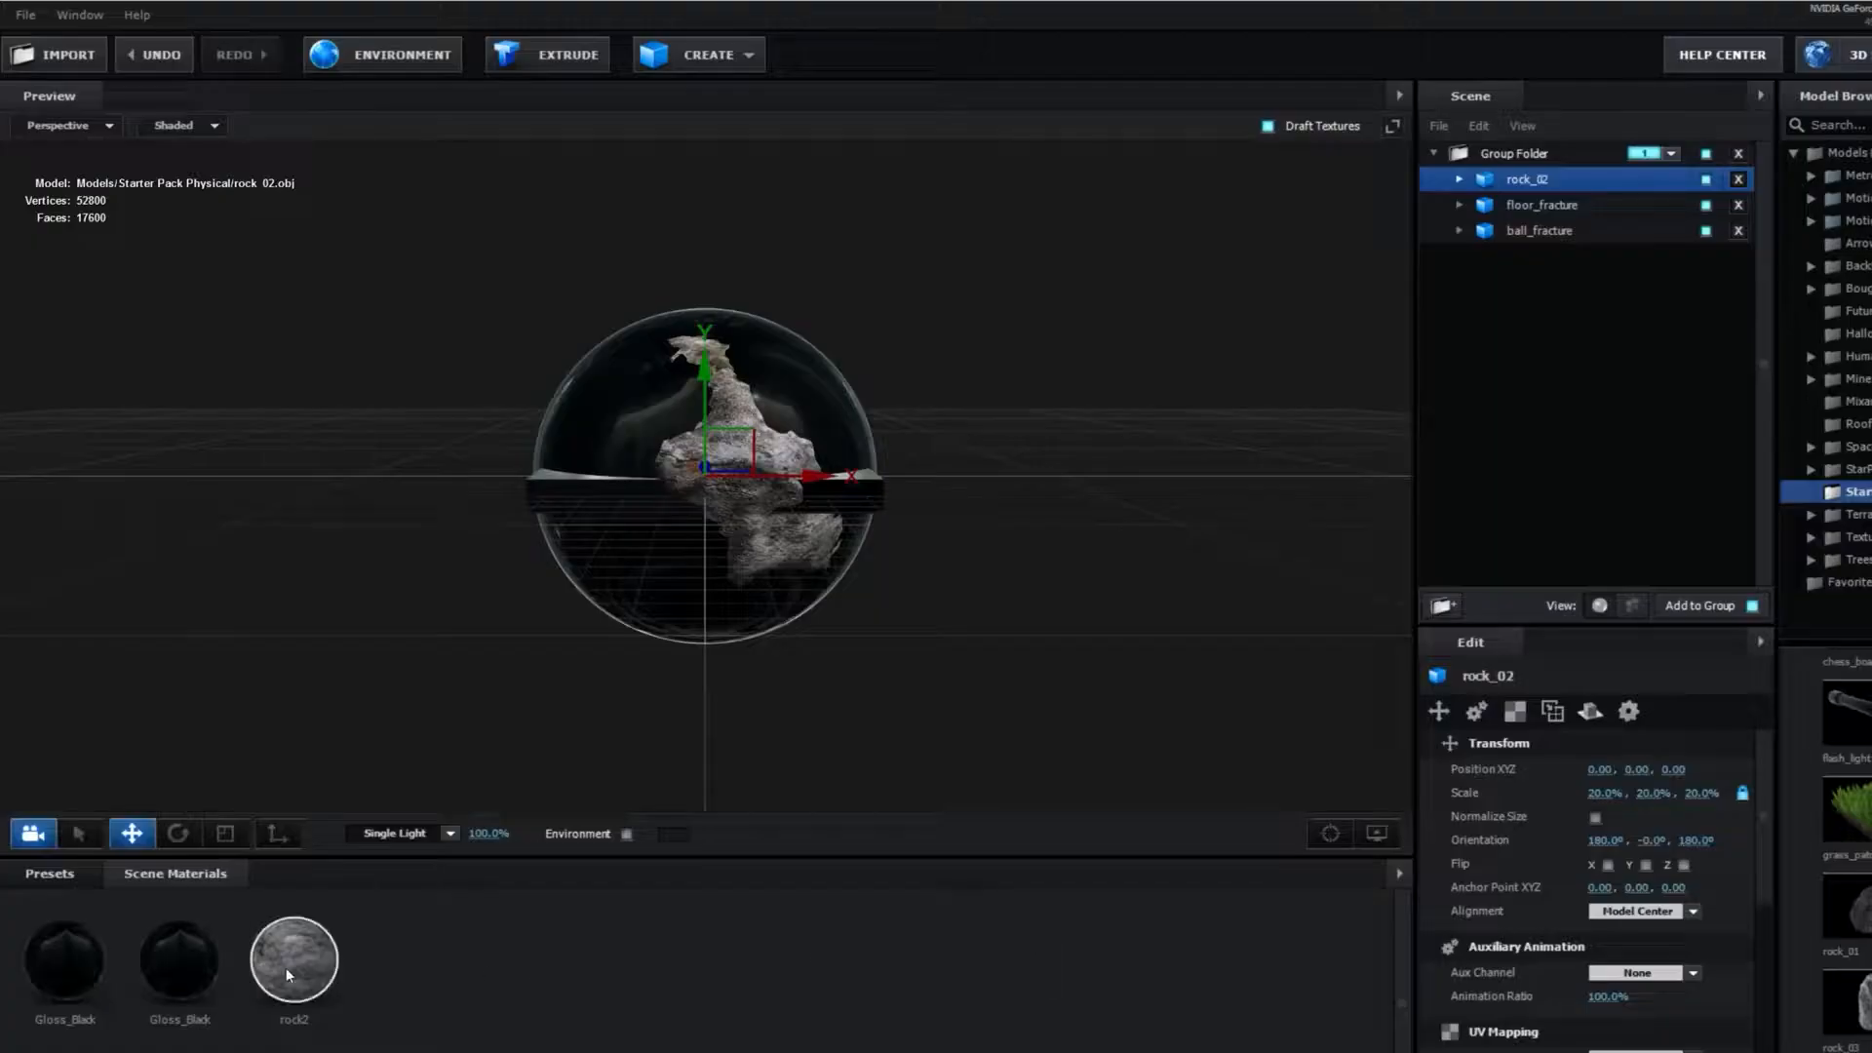
Apply the rock2 material to the fractured ball and floor models and show the material's settings.
left_click_drag(284, 967, 1082, 567)
left_click_drag(1445, 254, 1488, 154)
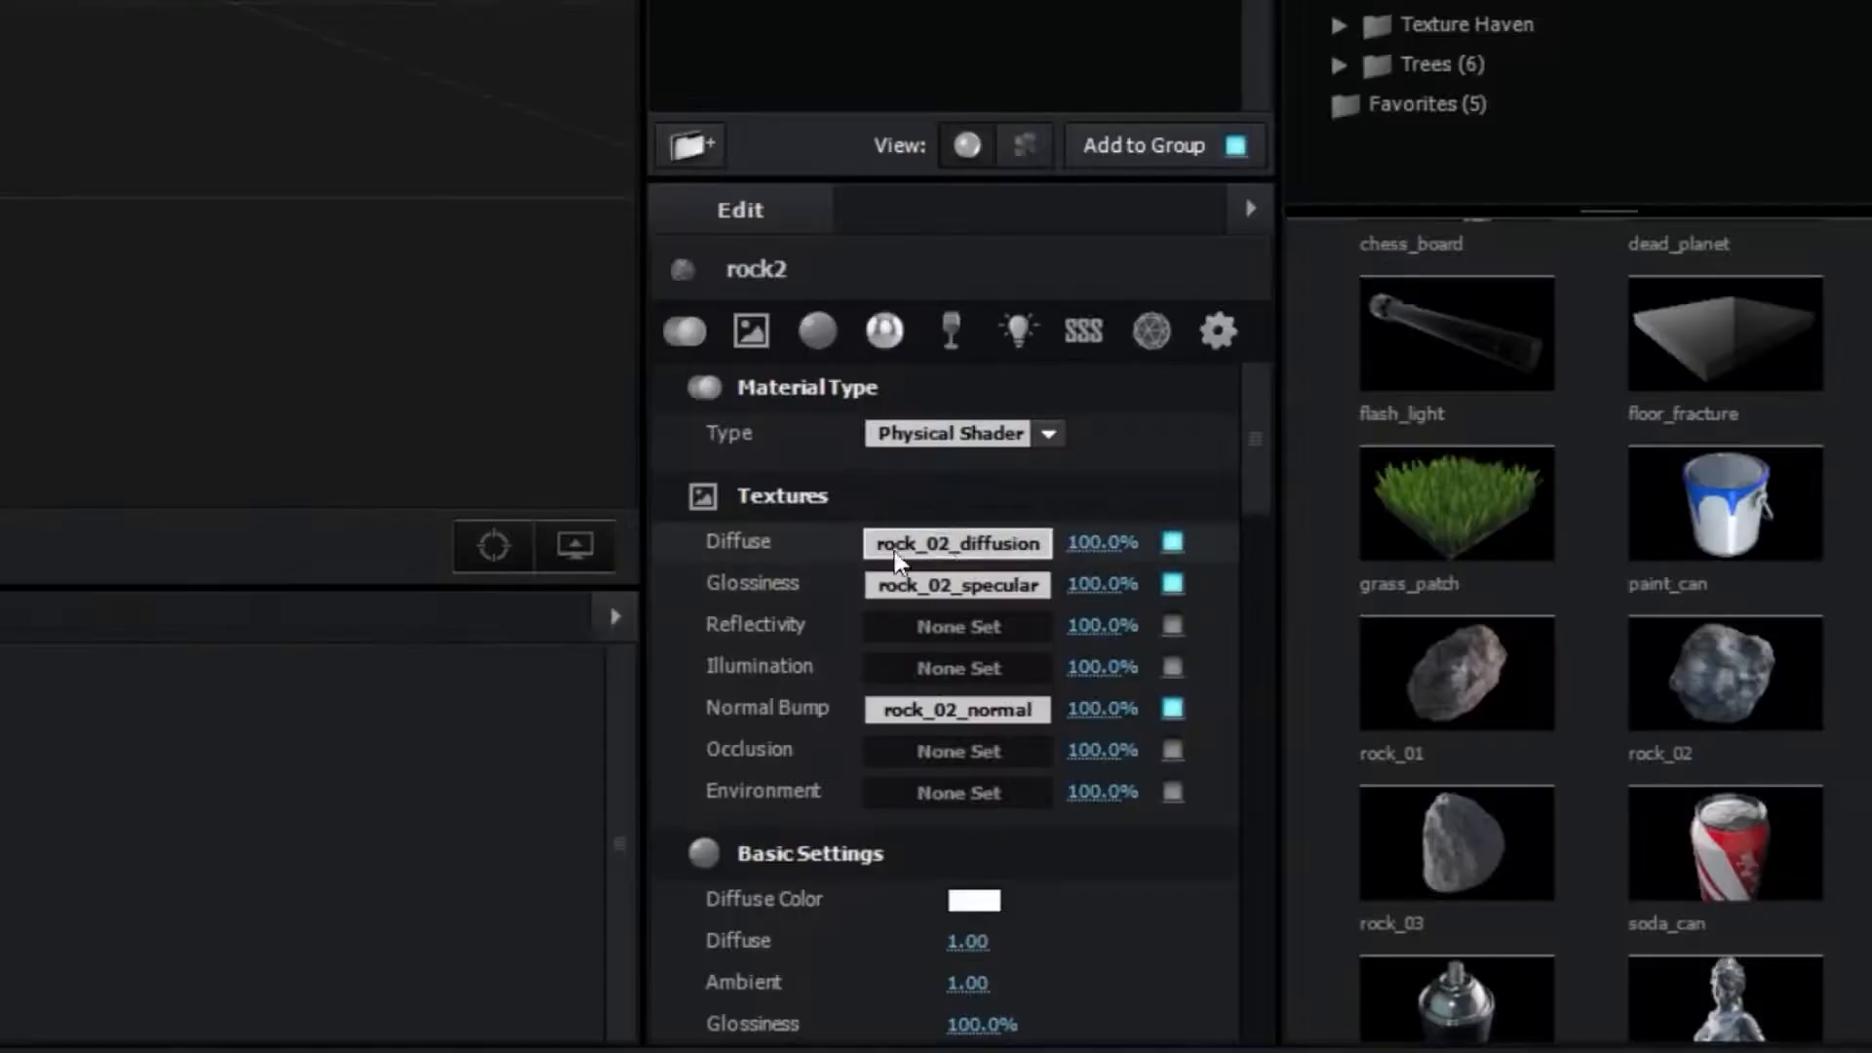
Set the rock2 diffuse texture's contrast to -23% and brightness to -46%, and accept the Element scene.
left_click(940, 542)
left_click_drag(726, 437, 627, 487)
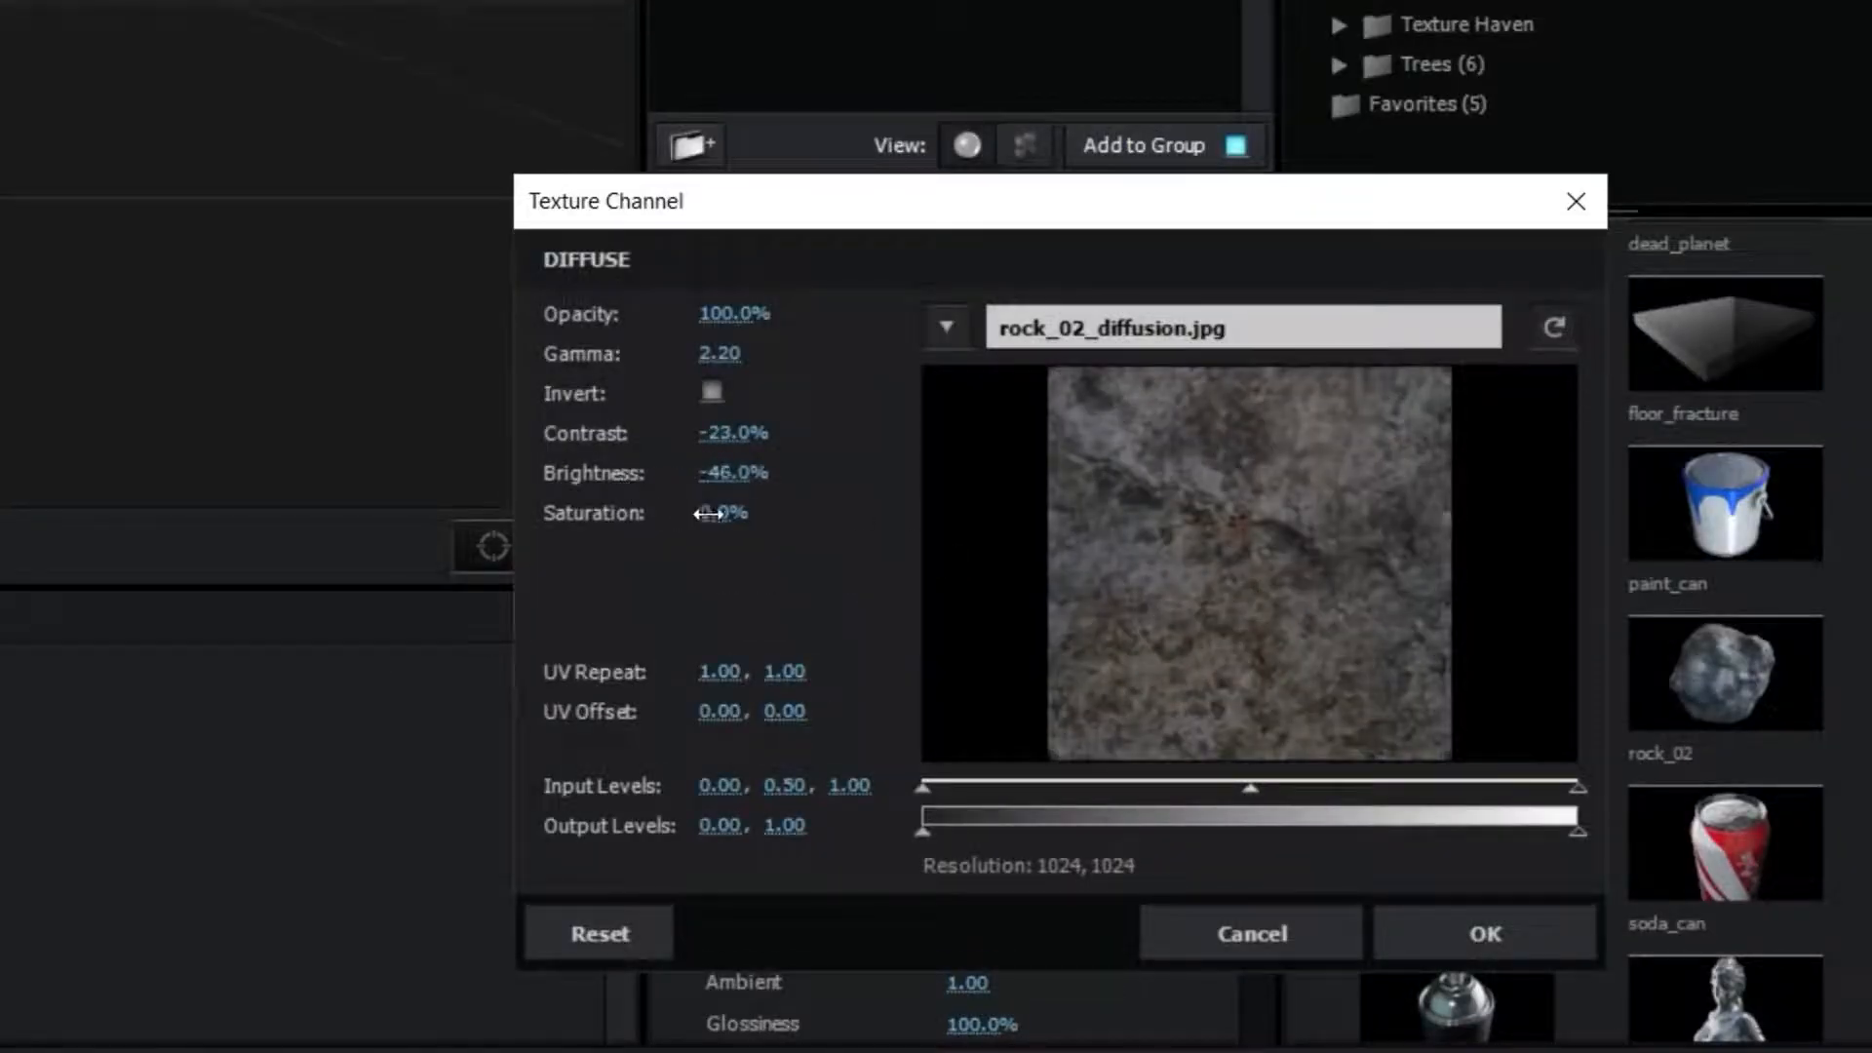
left_click(1460, 920)
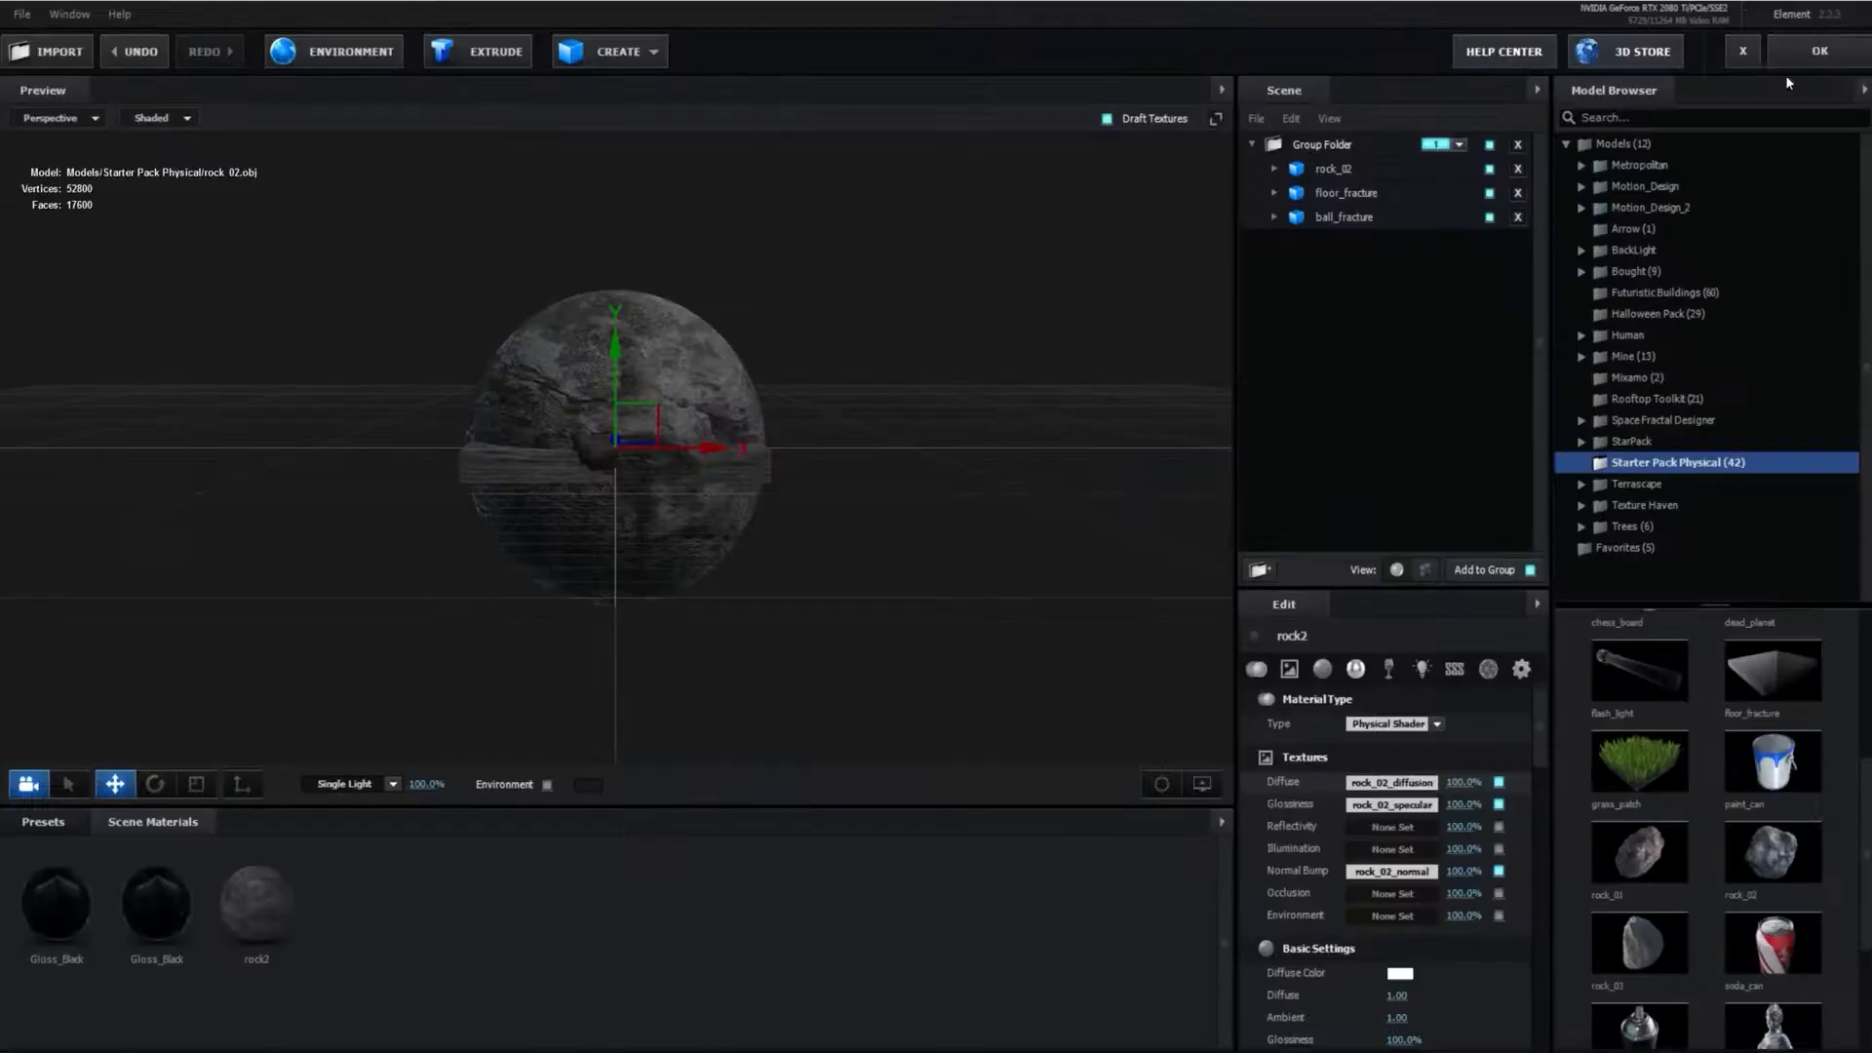
left_click(1796, 55)
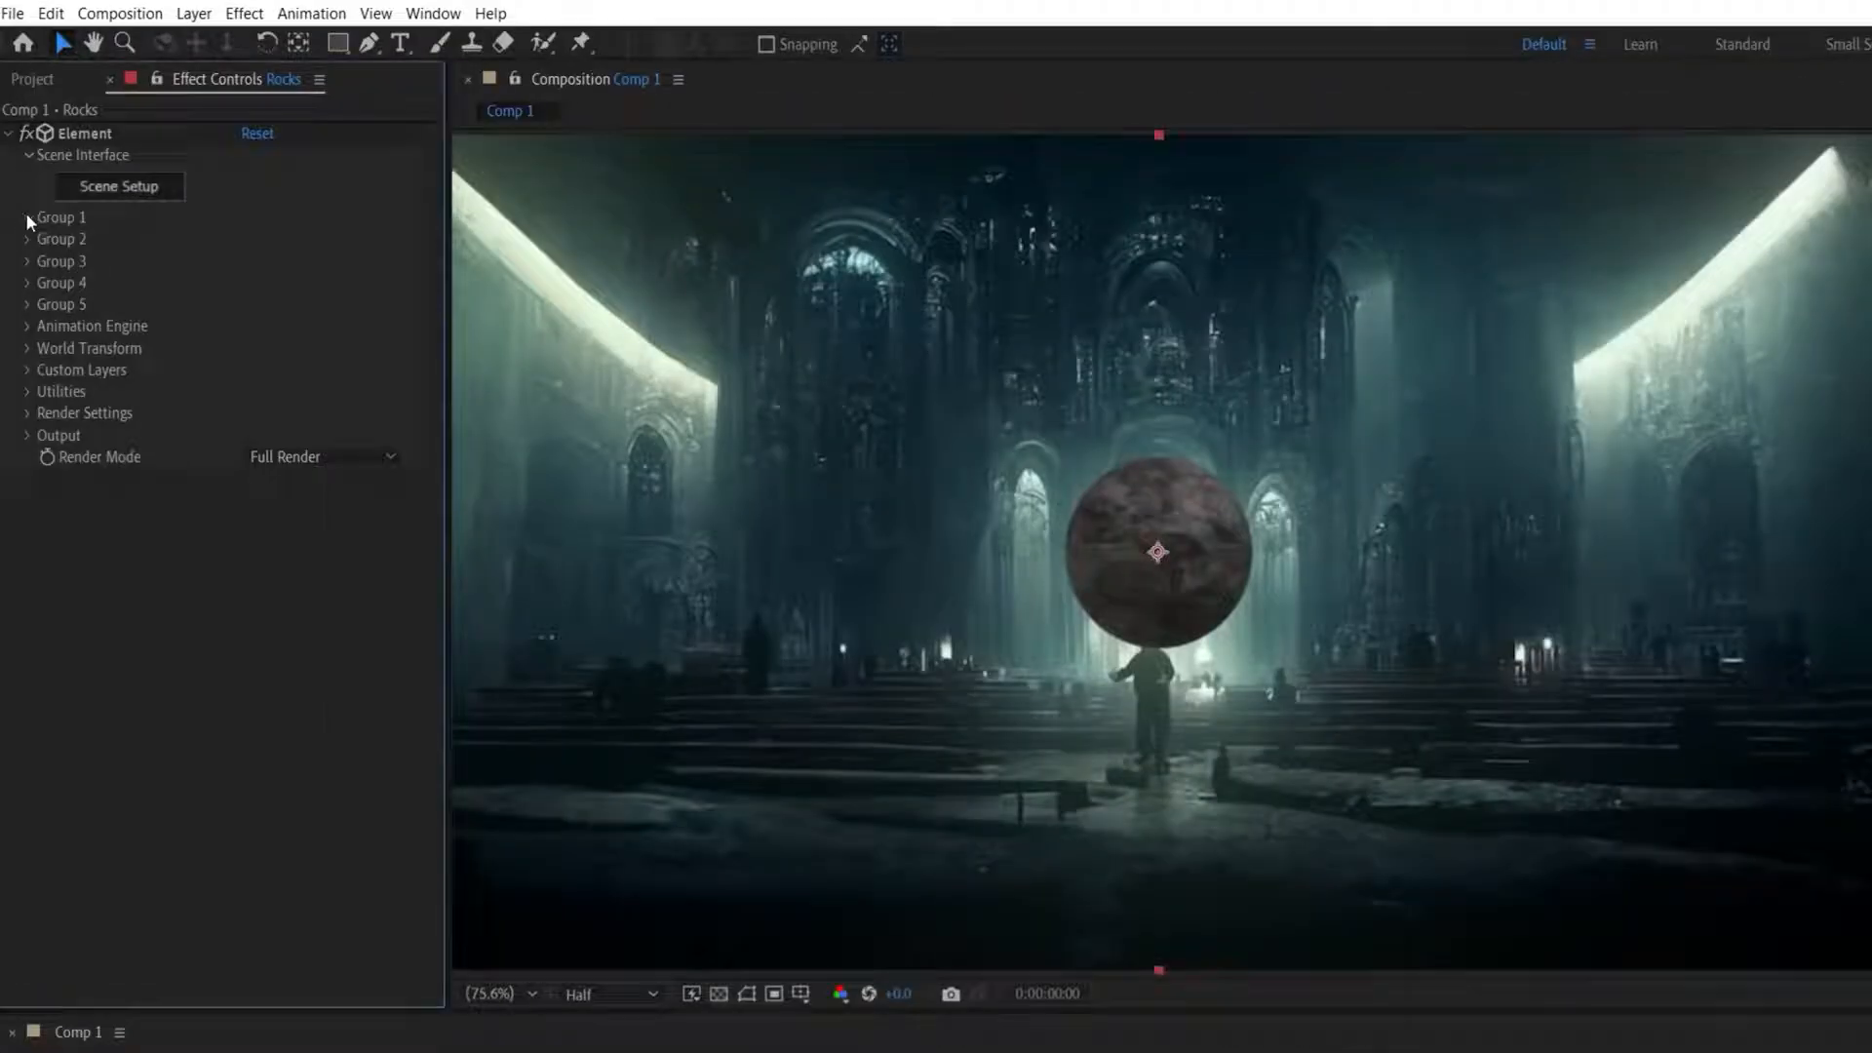
Set the Group 1 particle replicator to the Plane shape with a particle count of 44.
left_click(18, 163)
left_click(49, 257)
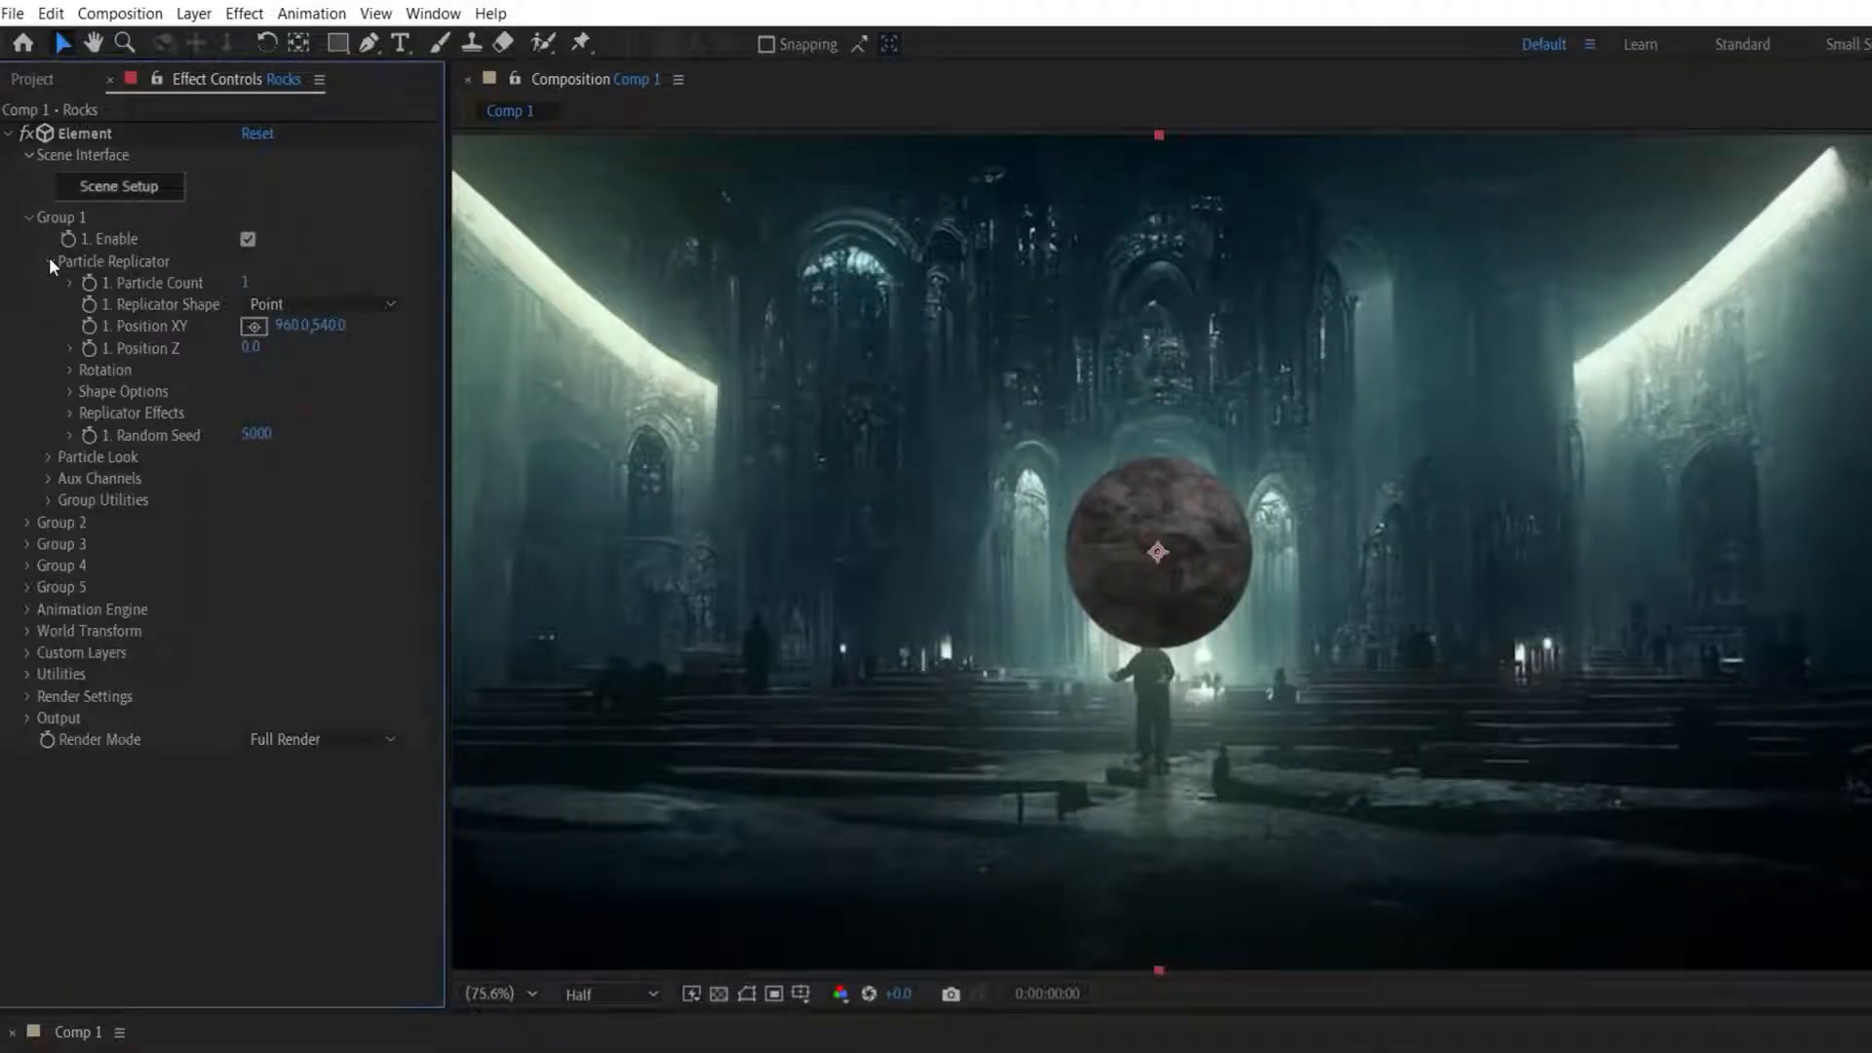
left_click(368, 304)
left_click(338, 378)
left_click_drag(245, 282, 257, 283)
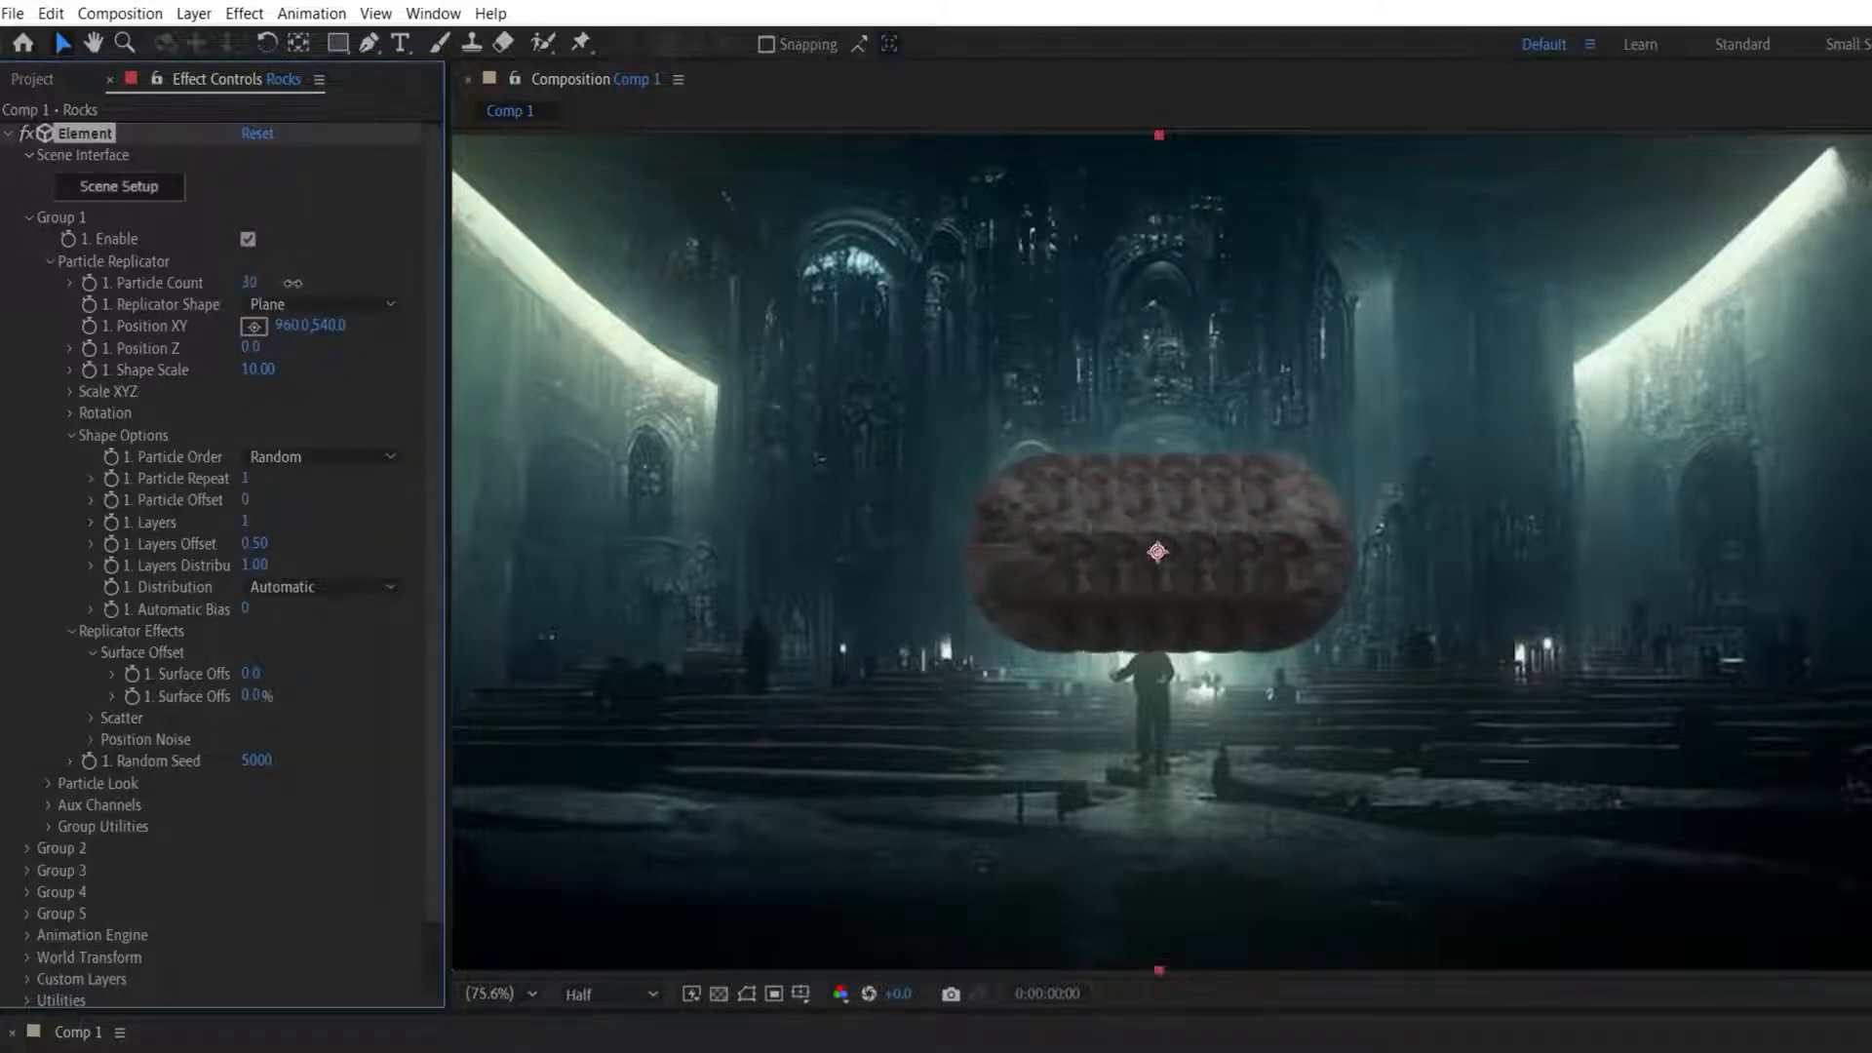
Set the Group 1 replicator's shape scale to 53.60 and adjust its XYZ scale.
left_click_drag(261, 368, 795, 354)
left_click(195, 395)
left_click_drag(253, 412, 278, 464)
left_click(70, 391)
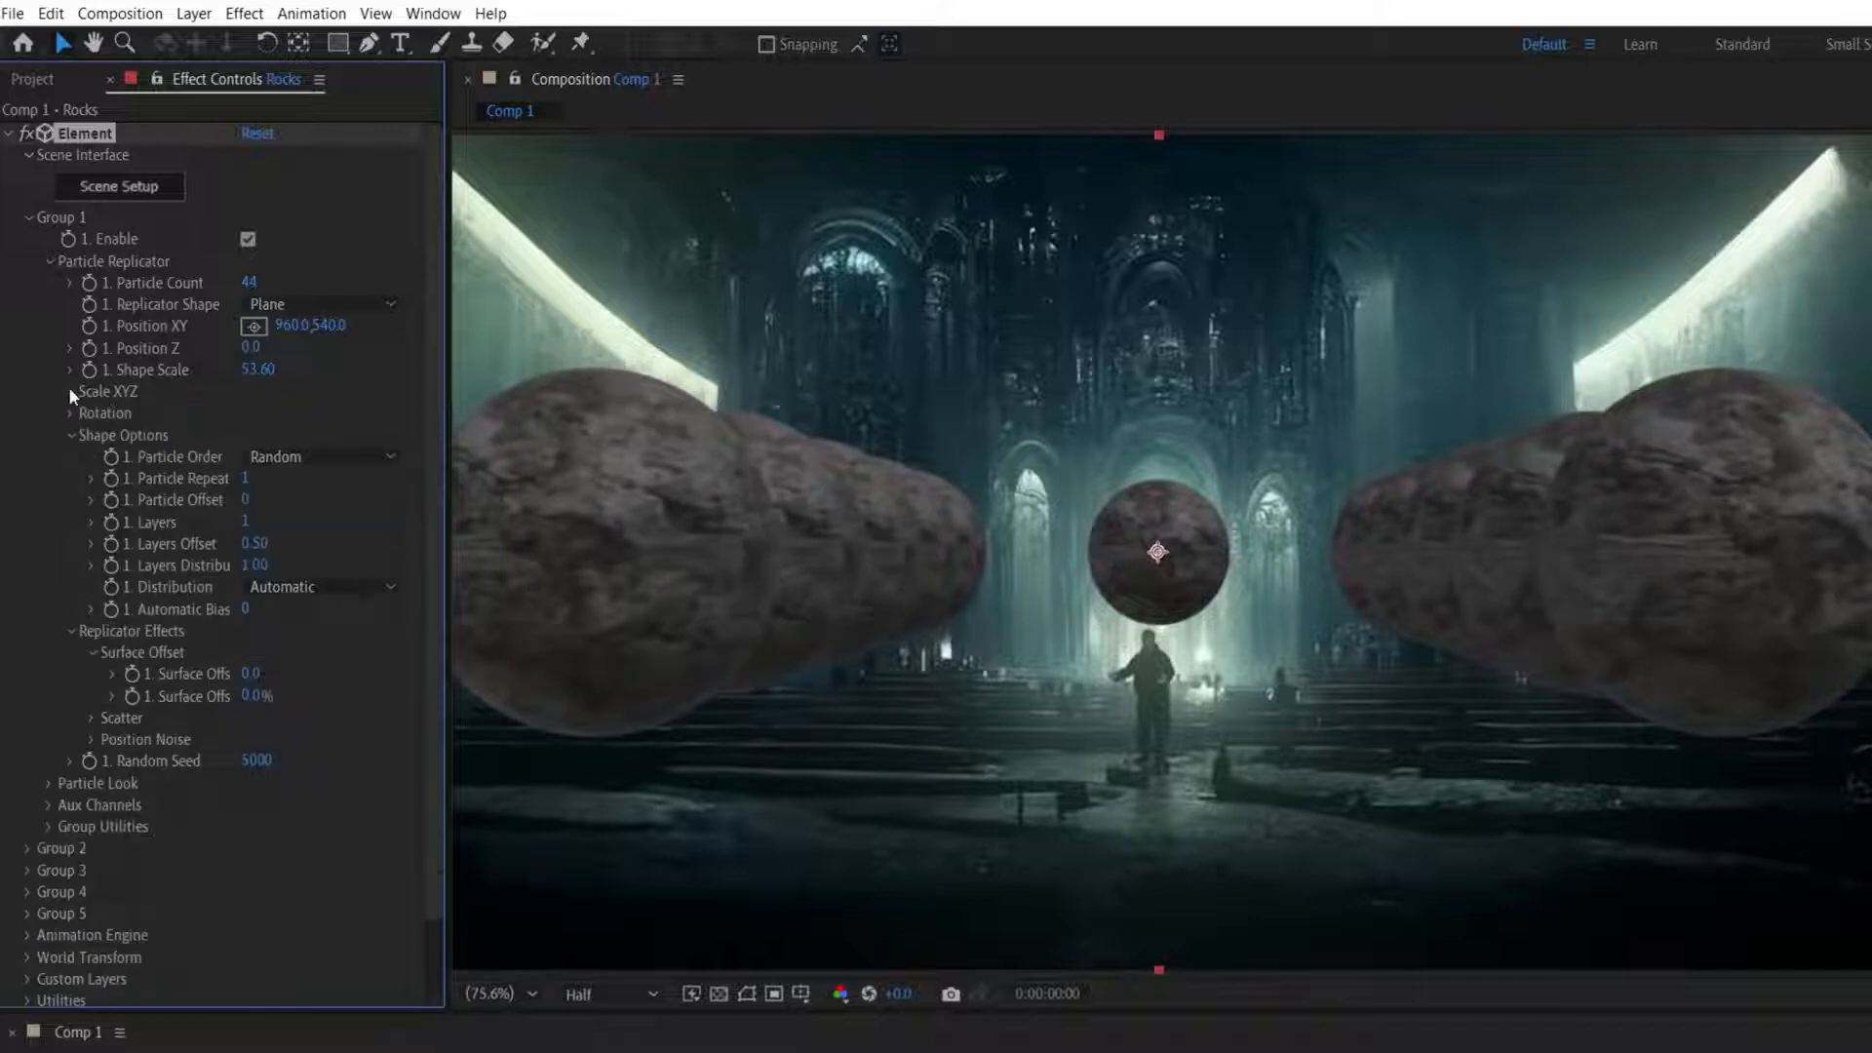
left_click(70, 435)
left_click(71, 456)
Enable Multi-Object in the particle look of Group 1.
left_click(48, 499)
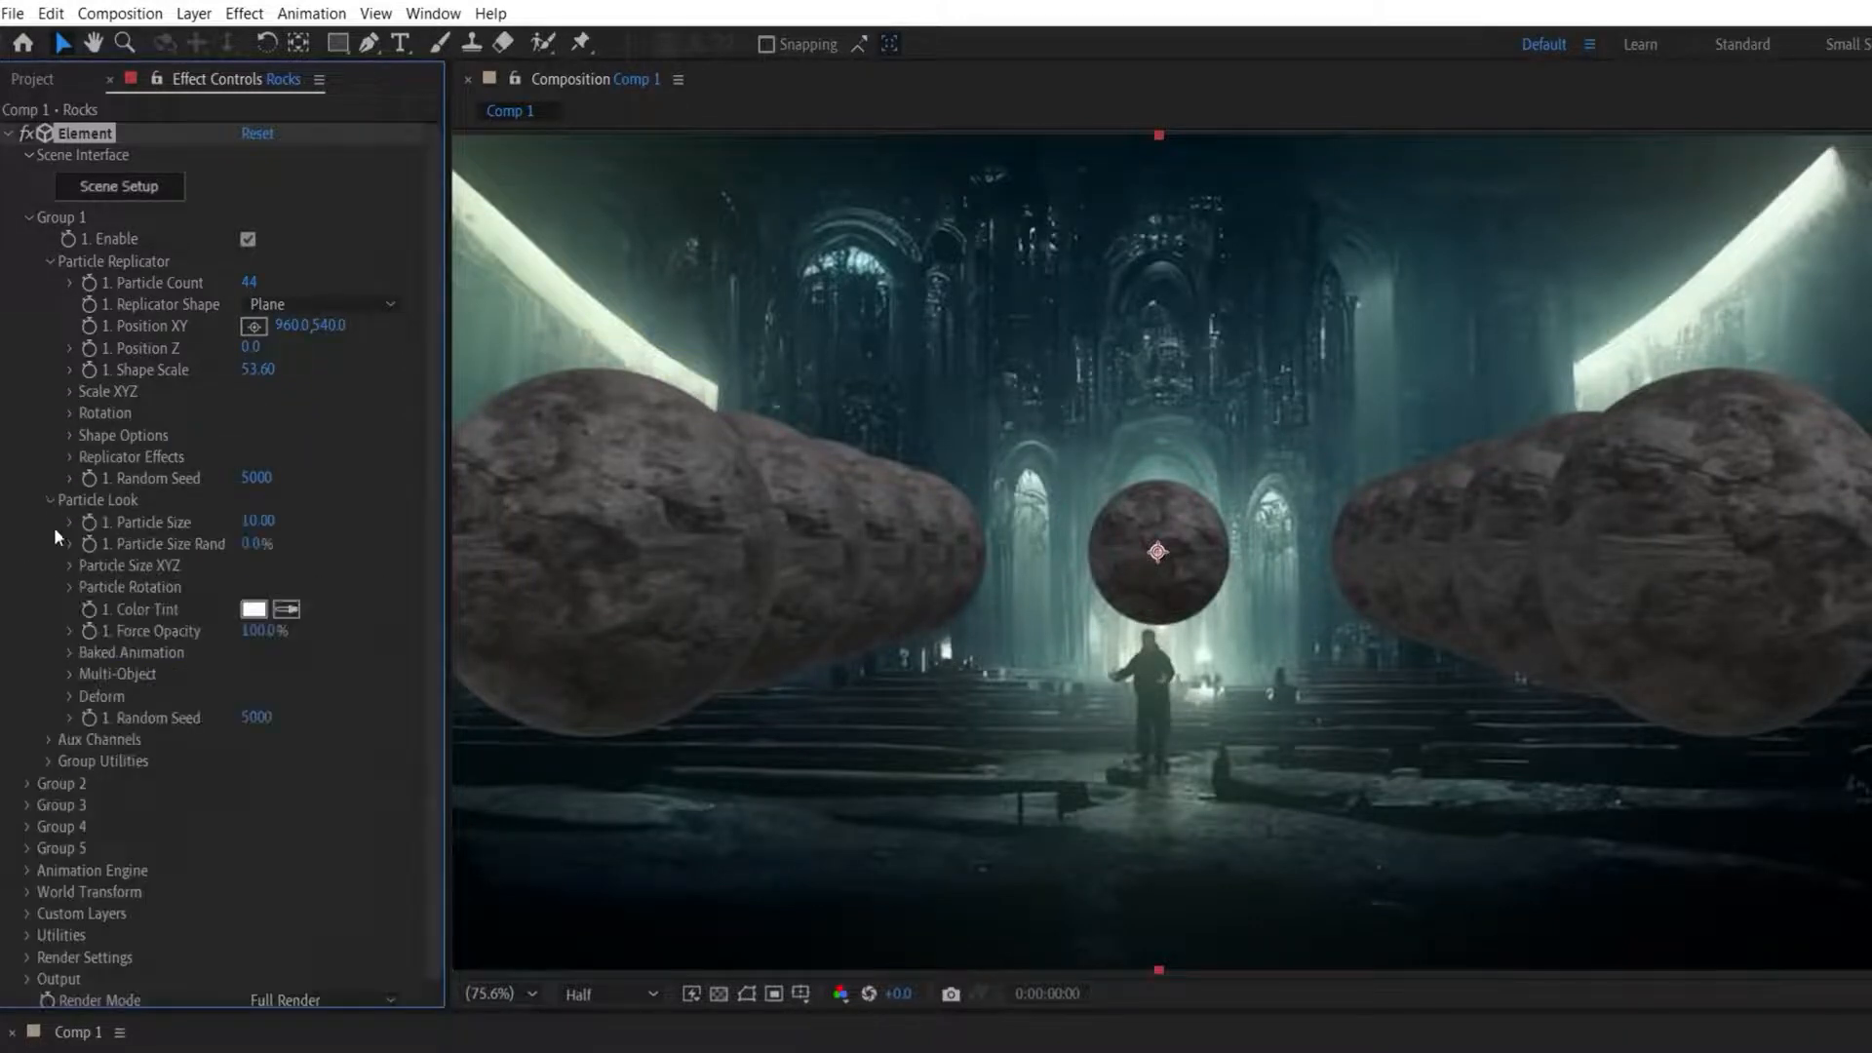
left_click(71, 674)
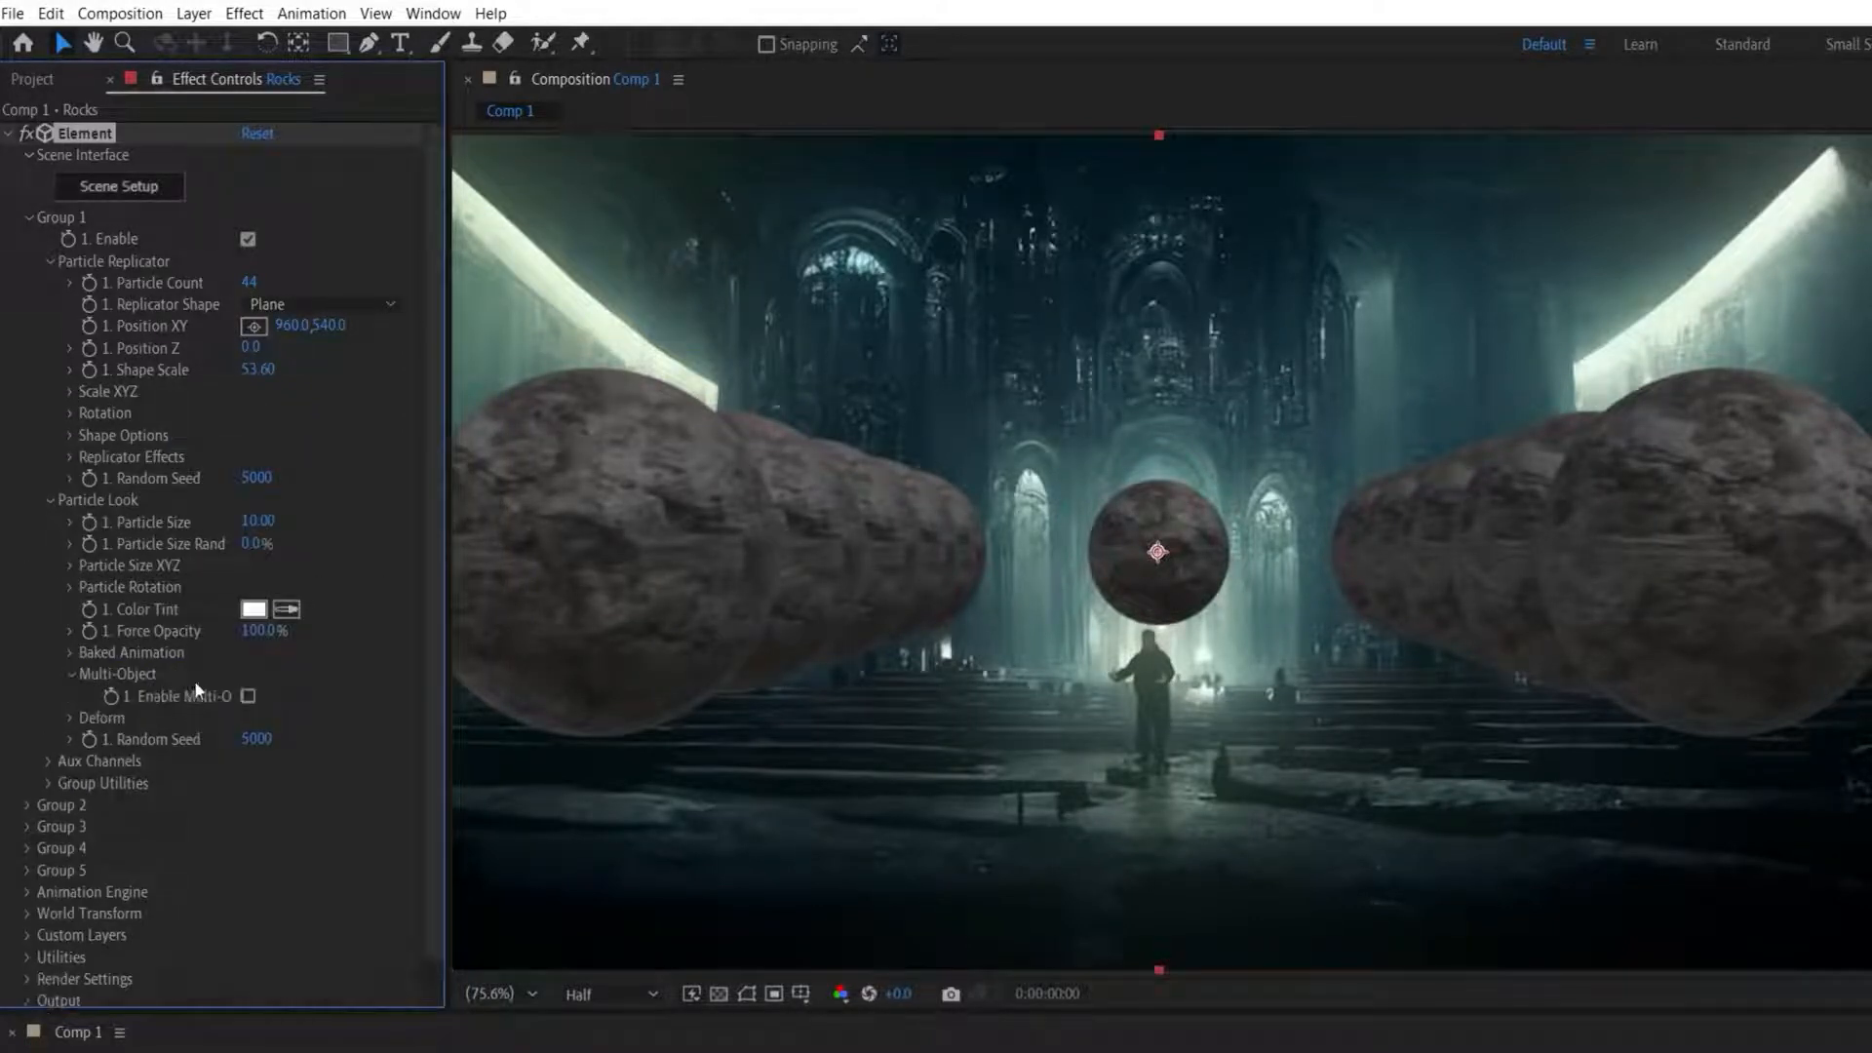
left_click(248, 696)
Set the multi-object size to 0.68, size random to 100% and random rotation to 250°, and the particle size to 6.20.
scroll(293, 698, "down", 2)
left_click_drag(434, 694, 440, 838)
scroll(284, 407, "down", 20)
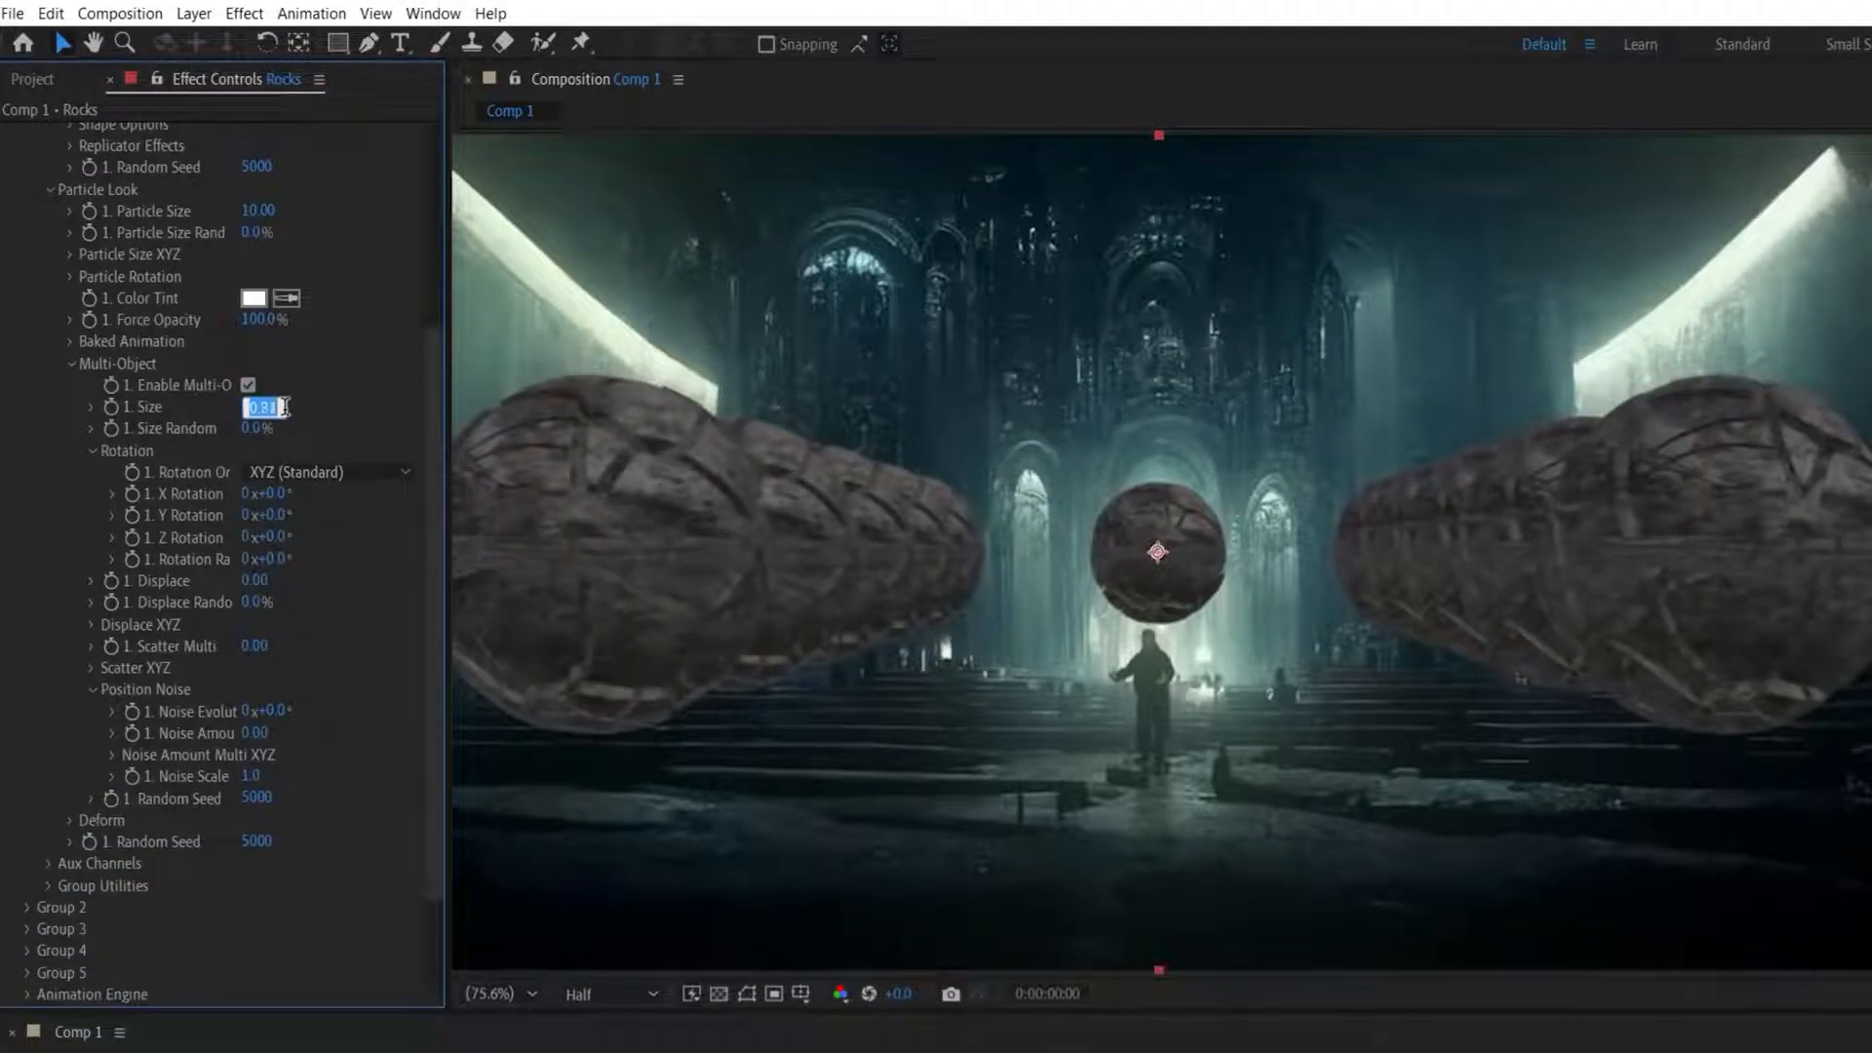
left_click_drag(256, 429, 383, 431)
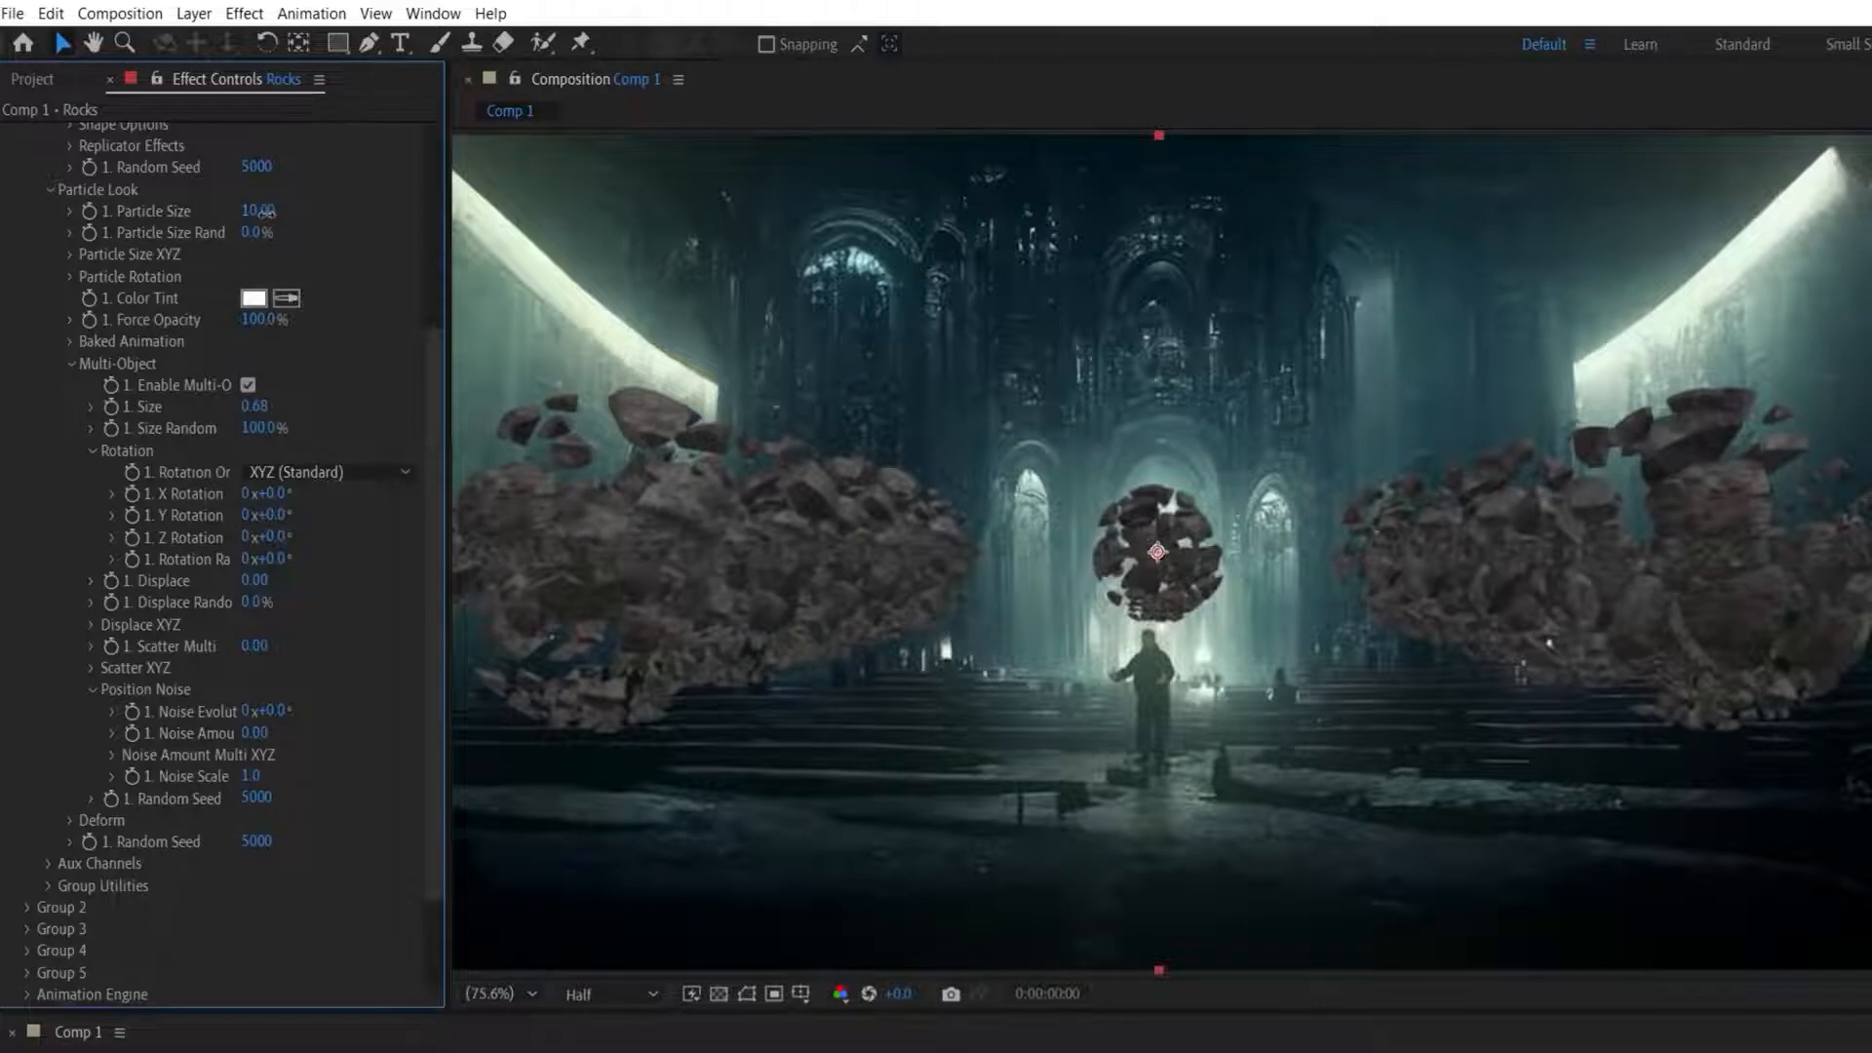
left_click(266, 211)
scroll(267, 211, "down", 20)
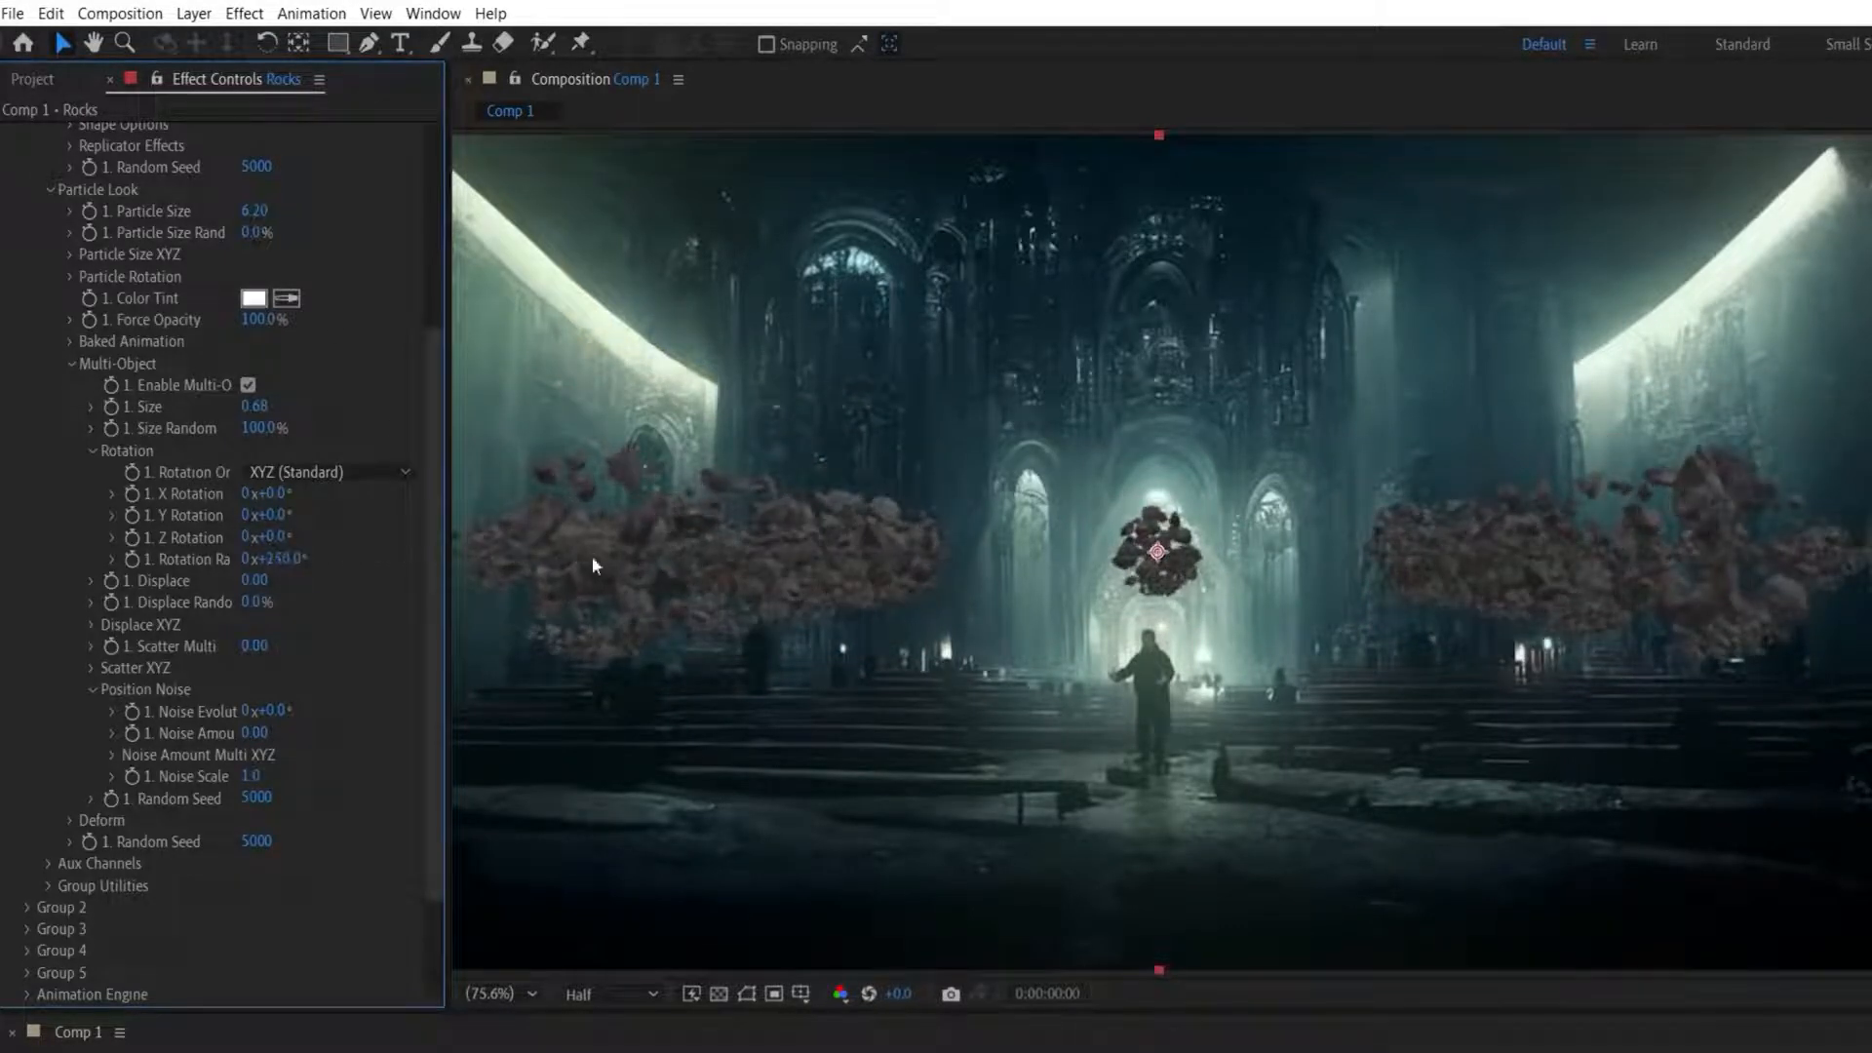
Spread the rock pieces with a multi-object displace of 2.53, displace random of 100% and scatter of 13.90.
left_click_drag(253, 580, 571, 573)
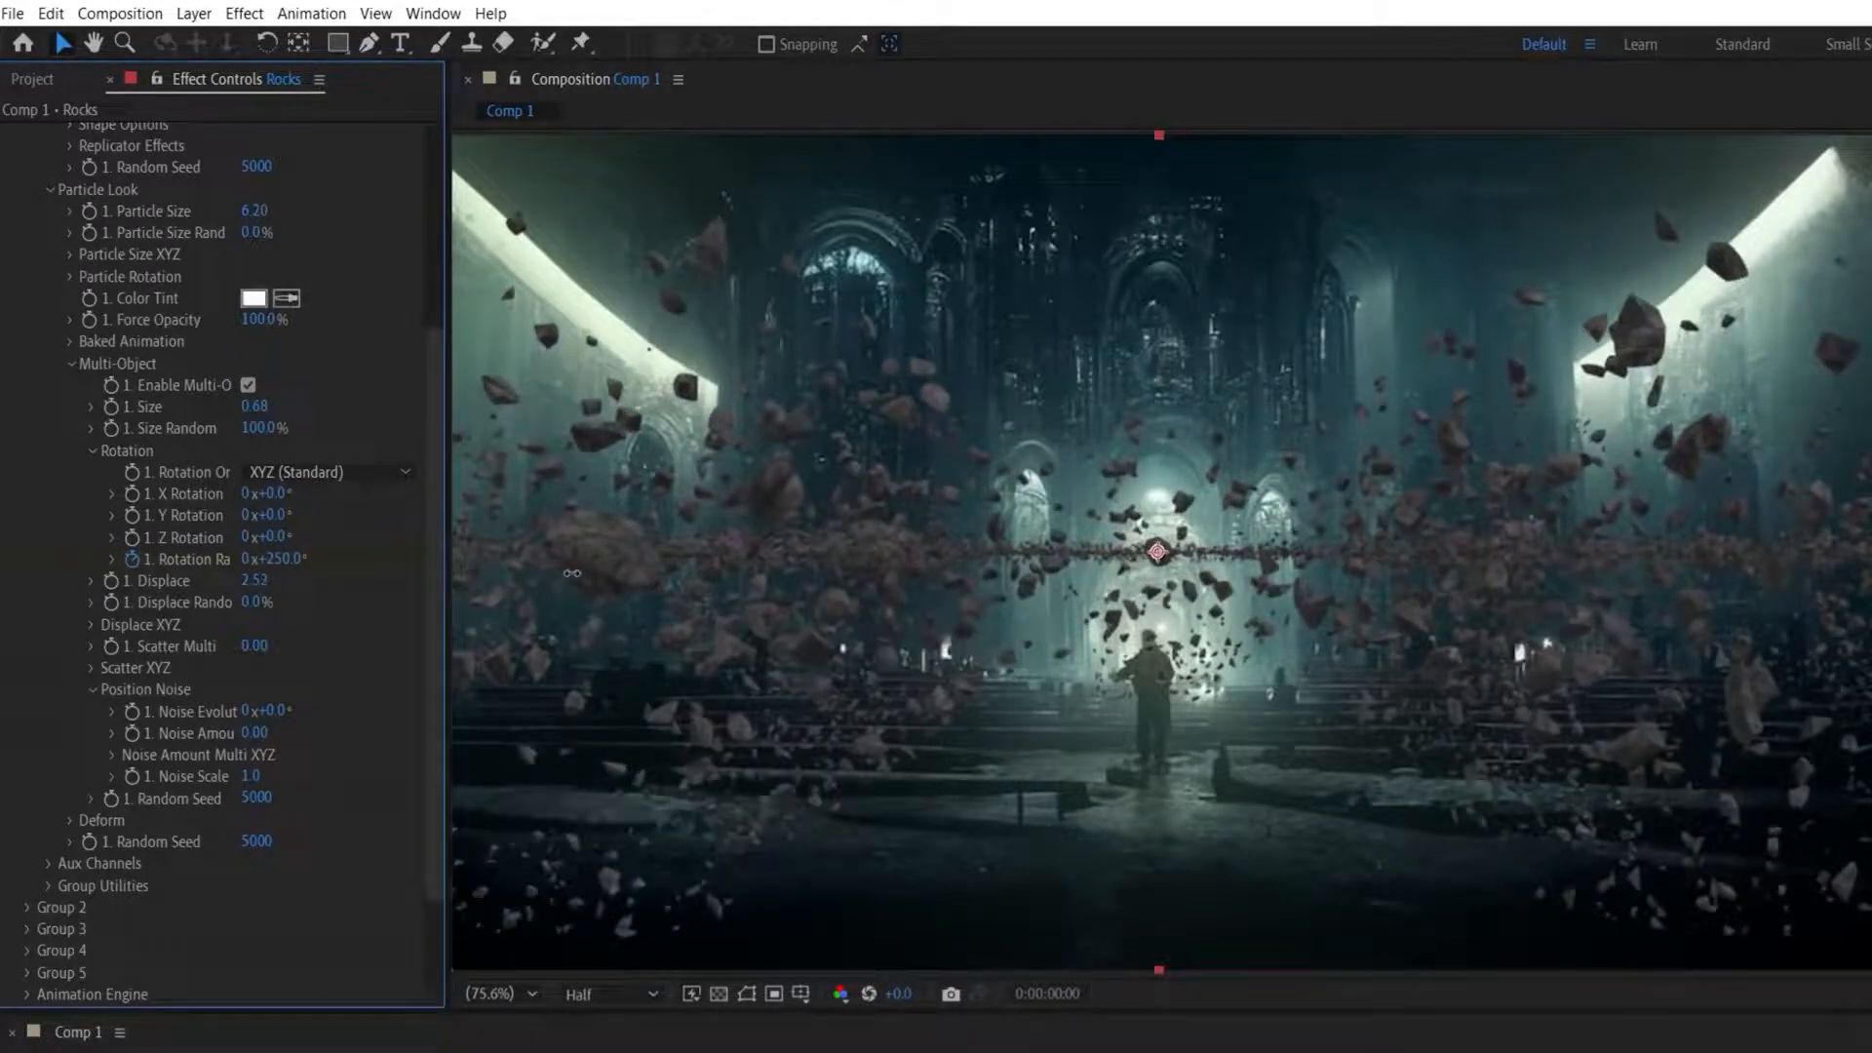
left_click_drag(261, 603, 388, 602)
left_click_drag(257, 645, 439, 643)
Set the multi-object position noise amount to 0.12.
left_click(259, 733)
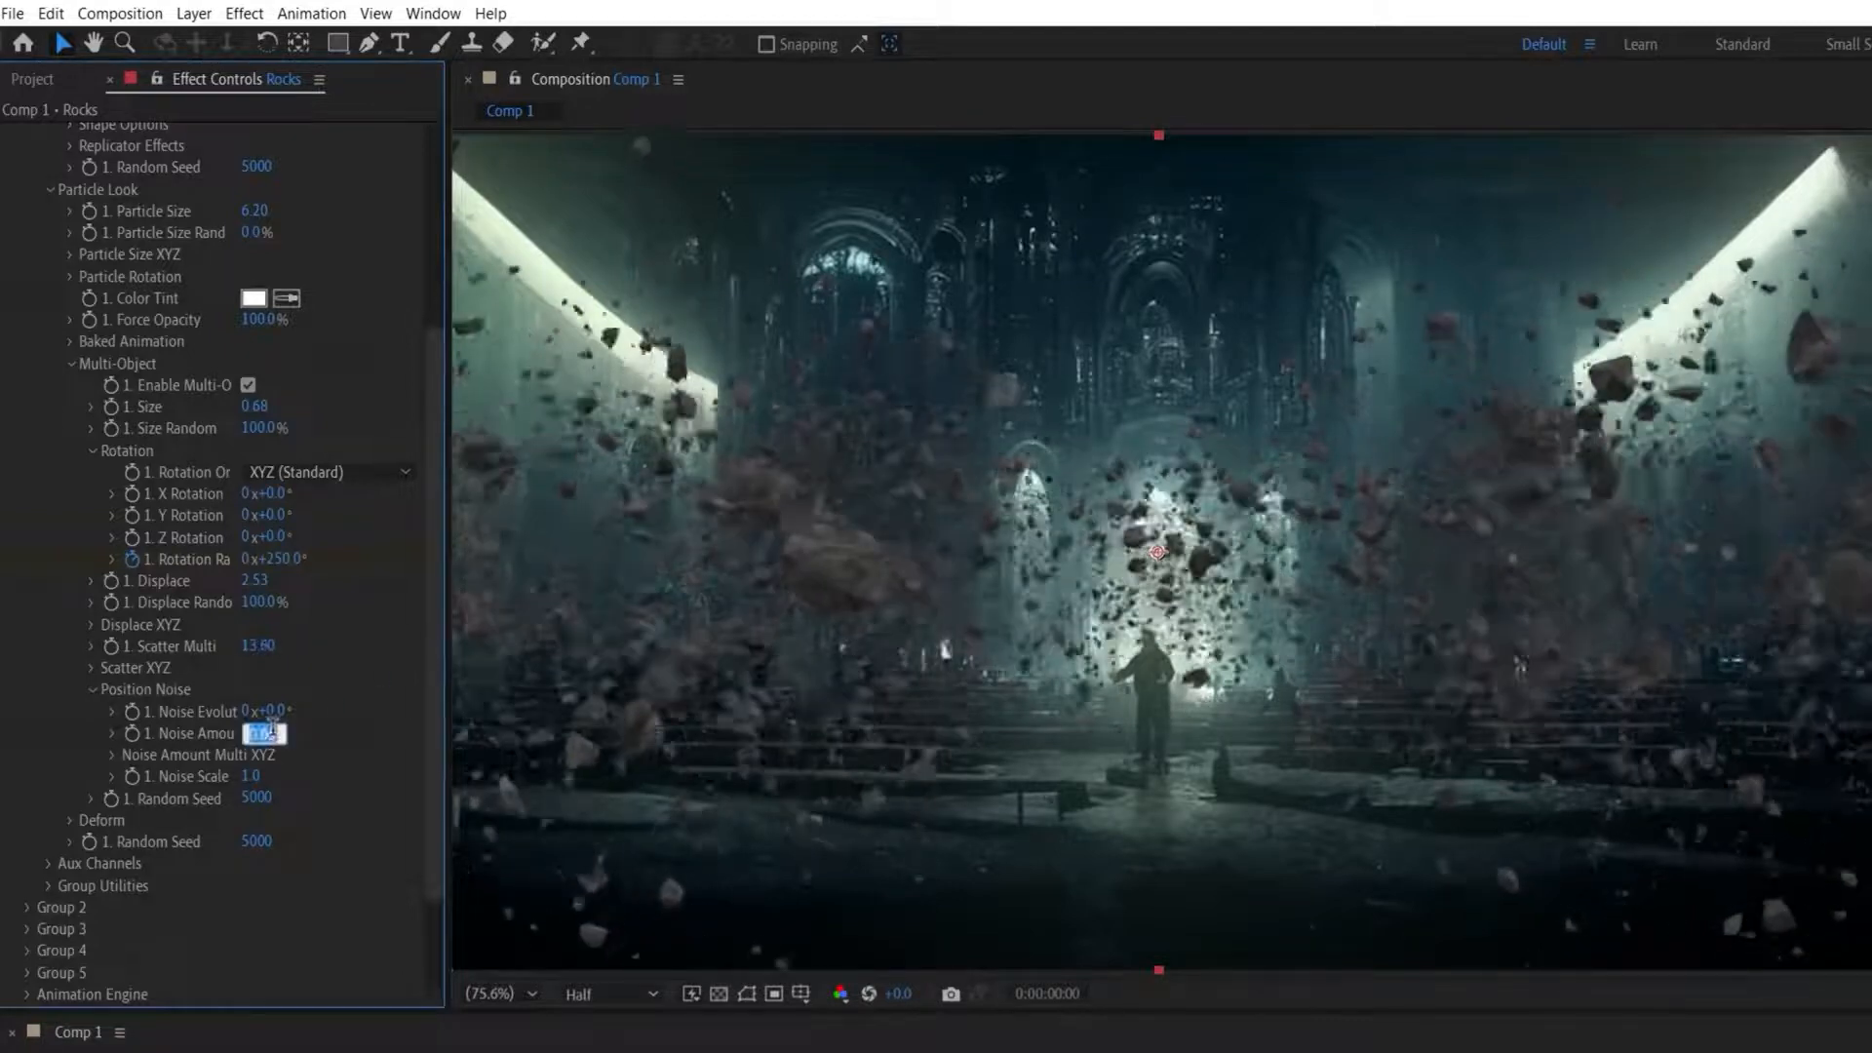
type("0.12")
key("Return")
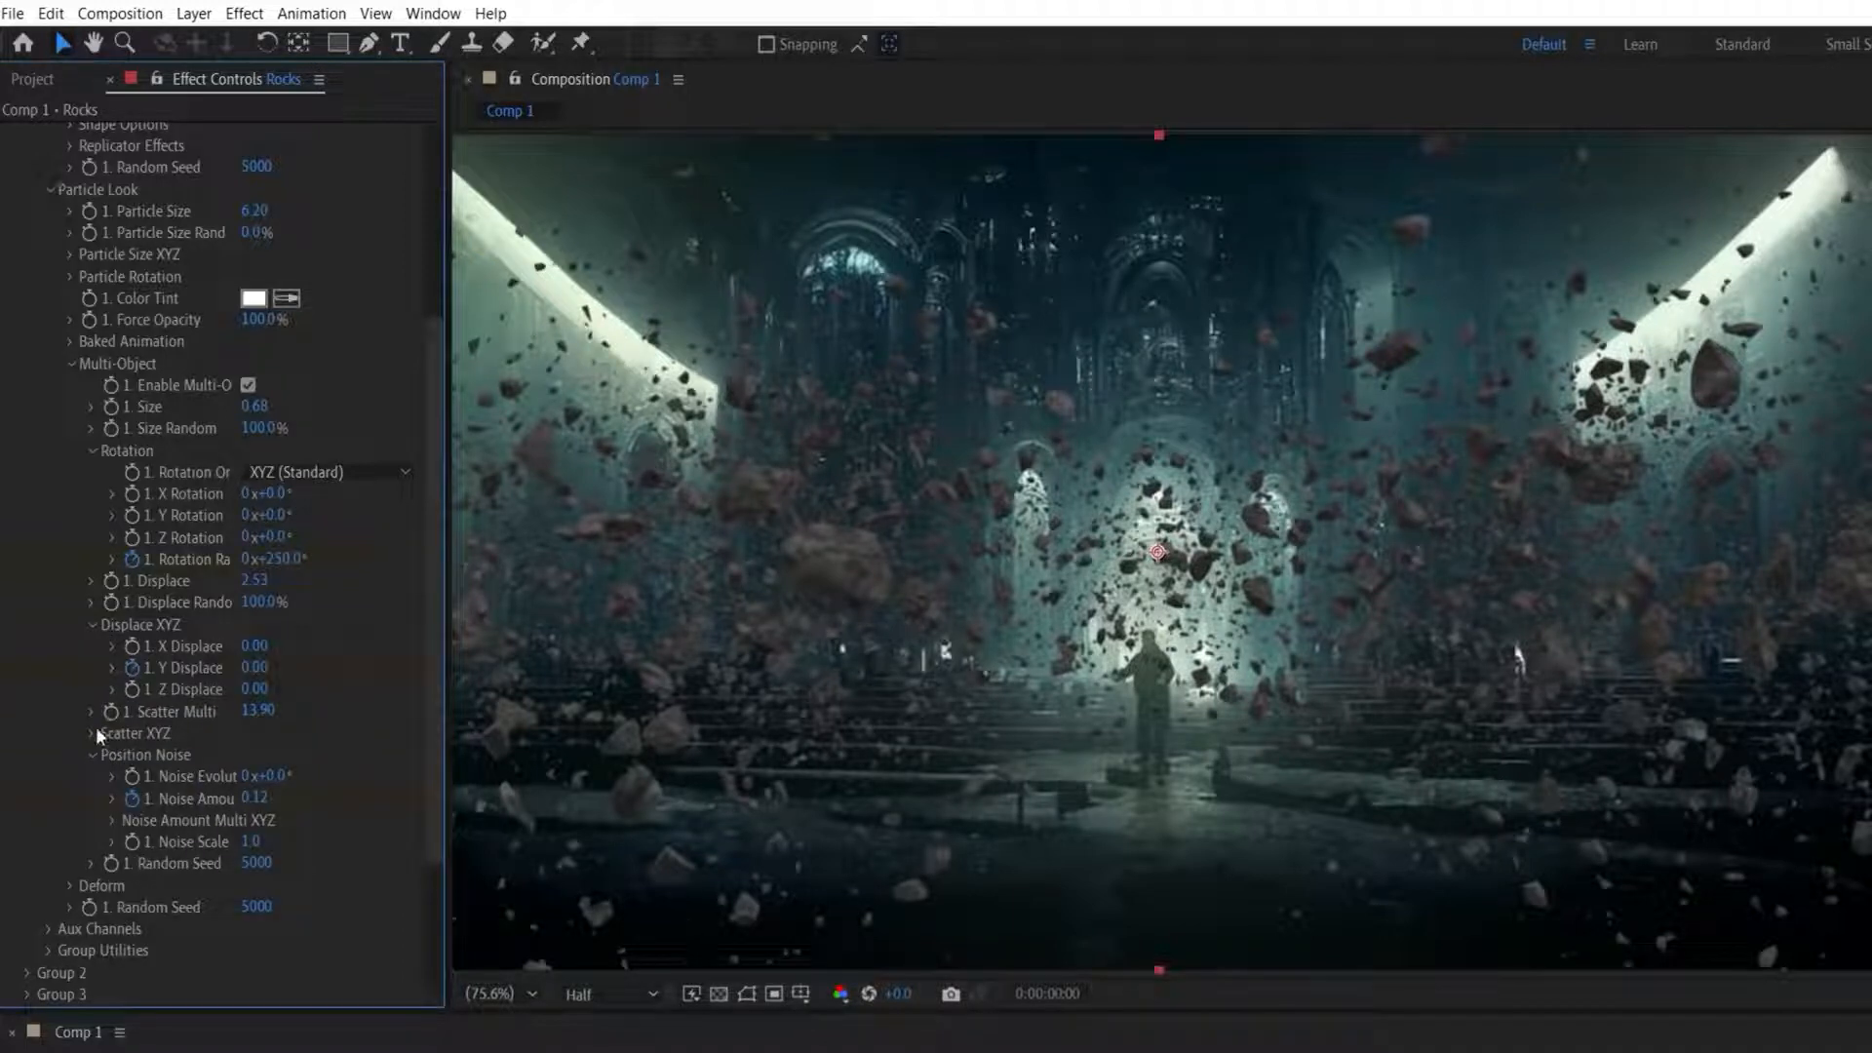
Set starting keyframes for Group 1's Y Scatter and replicator Position XY, and show the rock layer's keyframed properties in the timeline.
left_click(99, 729)
left_click_drag(429, 758, 430, 573)
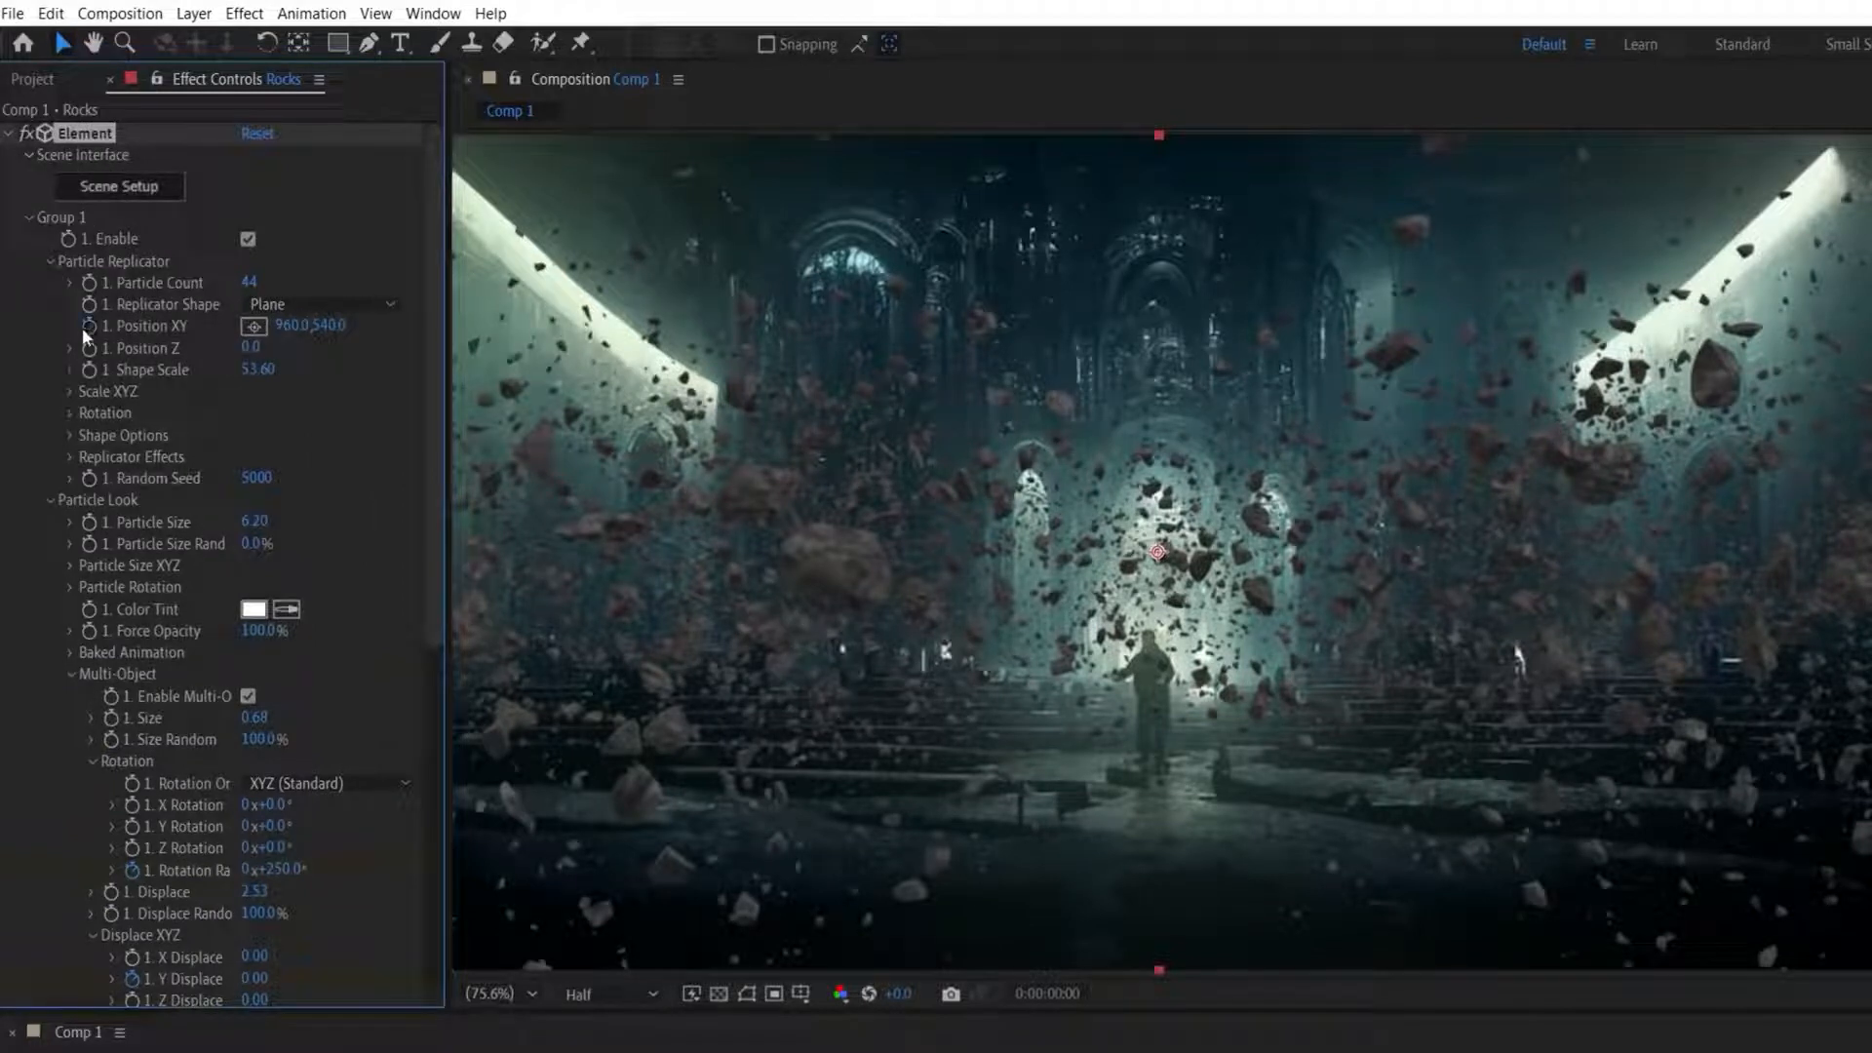
left_click_drag(354, 770, 392, 778)
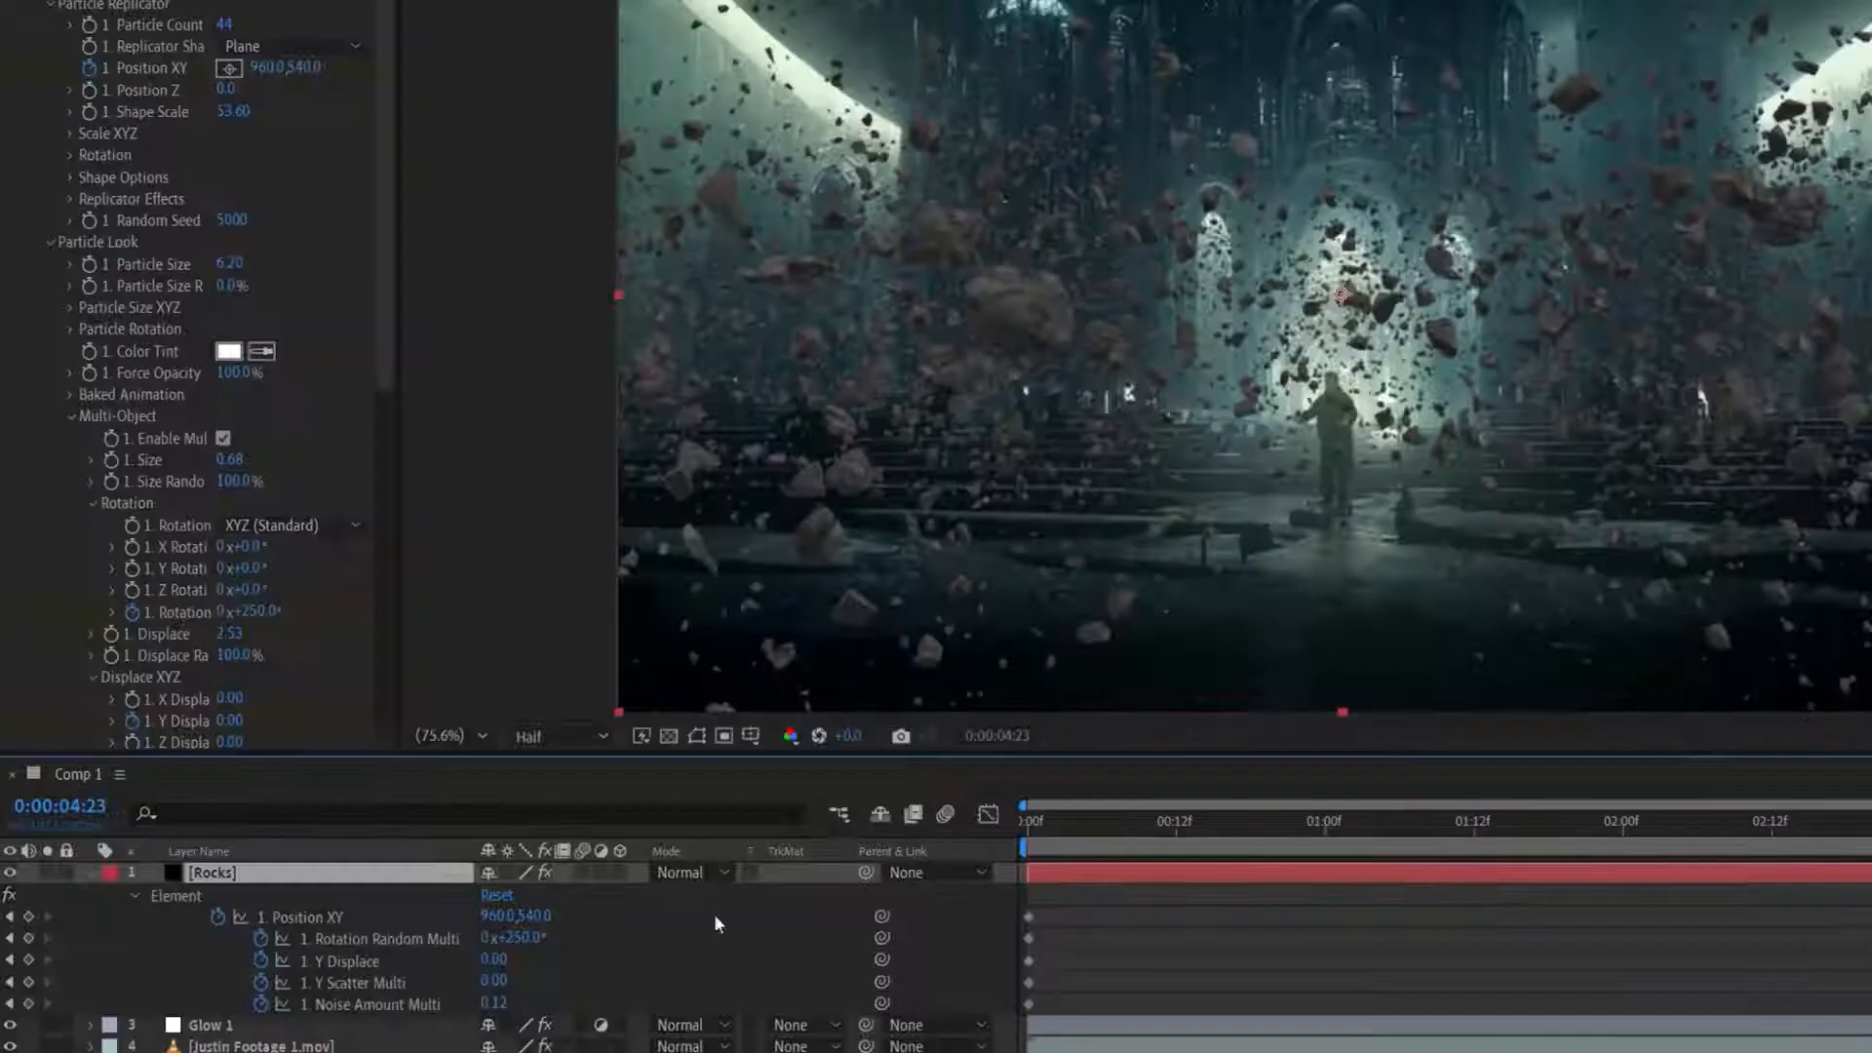
At 0:00:04:23, change the Rocks layer's Position XY, Y Displace and Y Scatter values to animate the floating debris.
left_click_drag(534, 920, 154, 916)
left_click_drag(492, 958, 802, 959)
left_click_drag(494, 980, 554, 998)
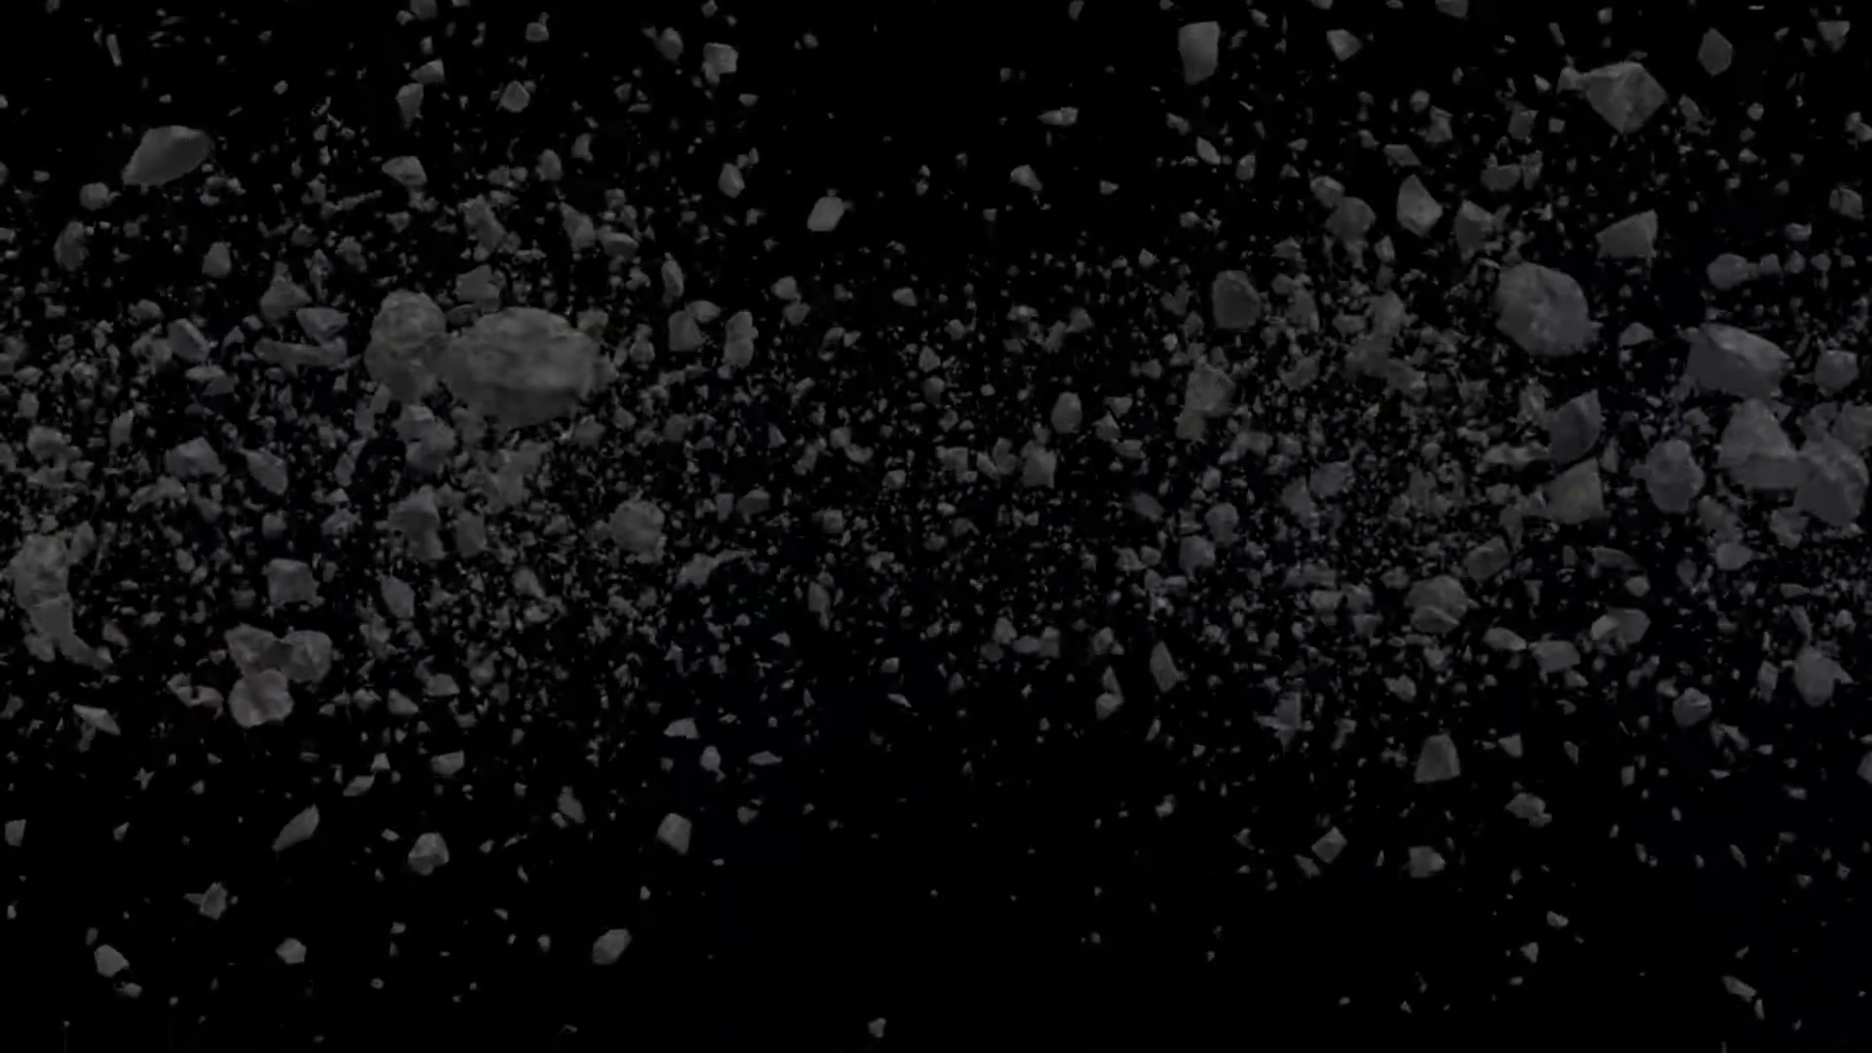
Create a one-node camera named Camera 1, choosing its lens from the presets.
right_click(801, 807)
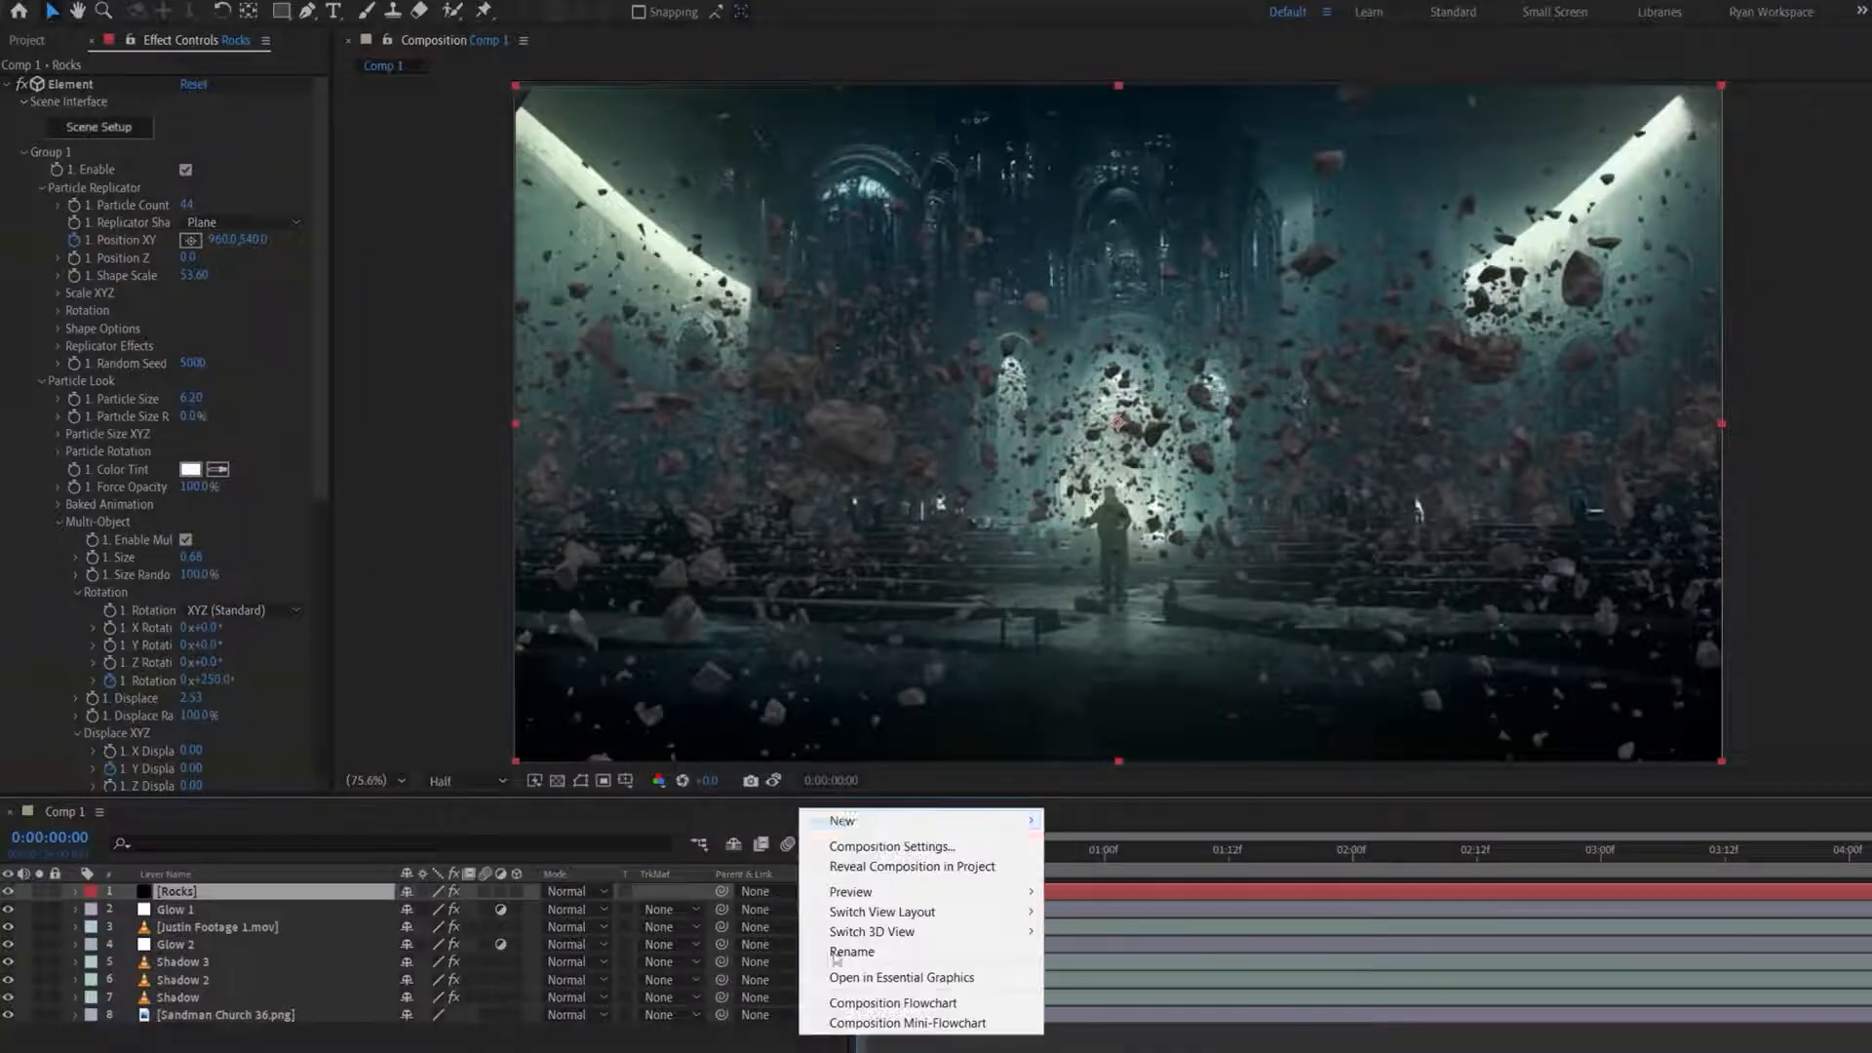
mouse_move(839, 819)
left_click(1114, 909)
left_click(1165, 379)
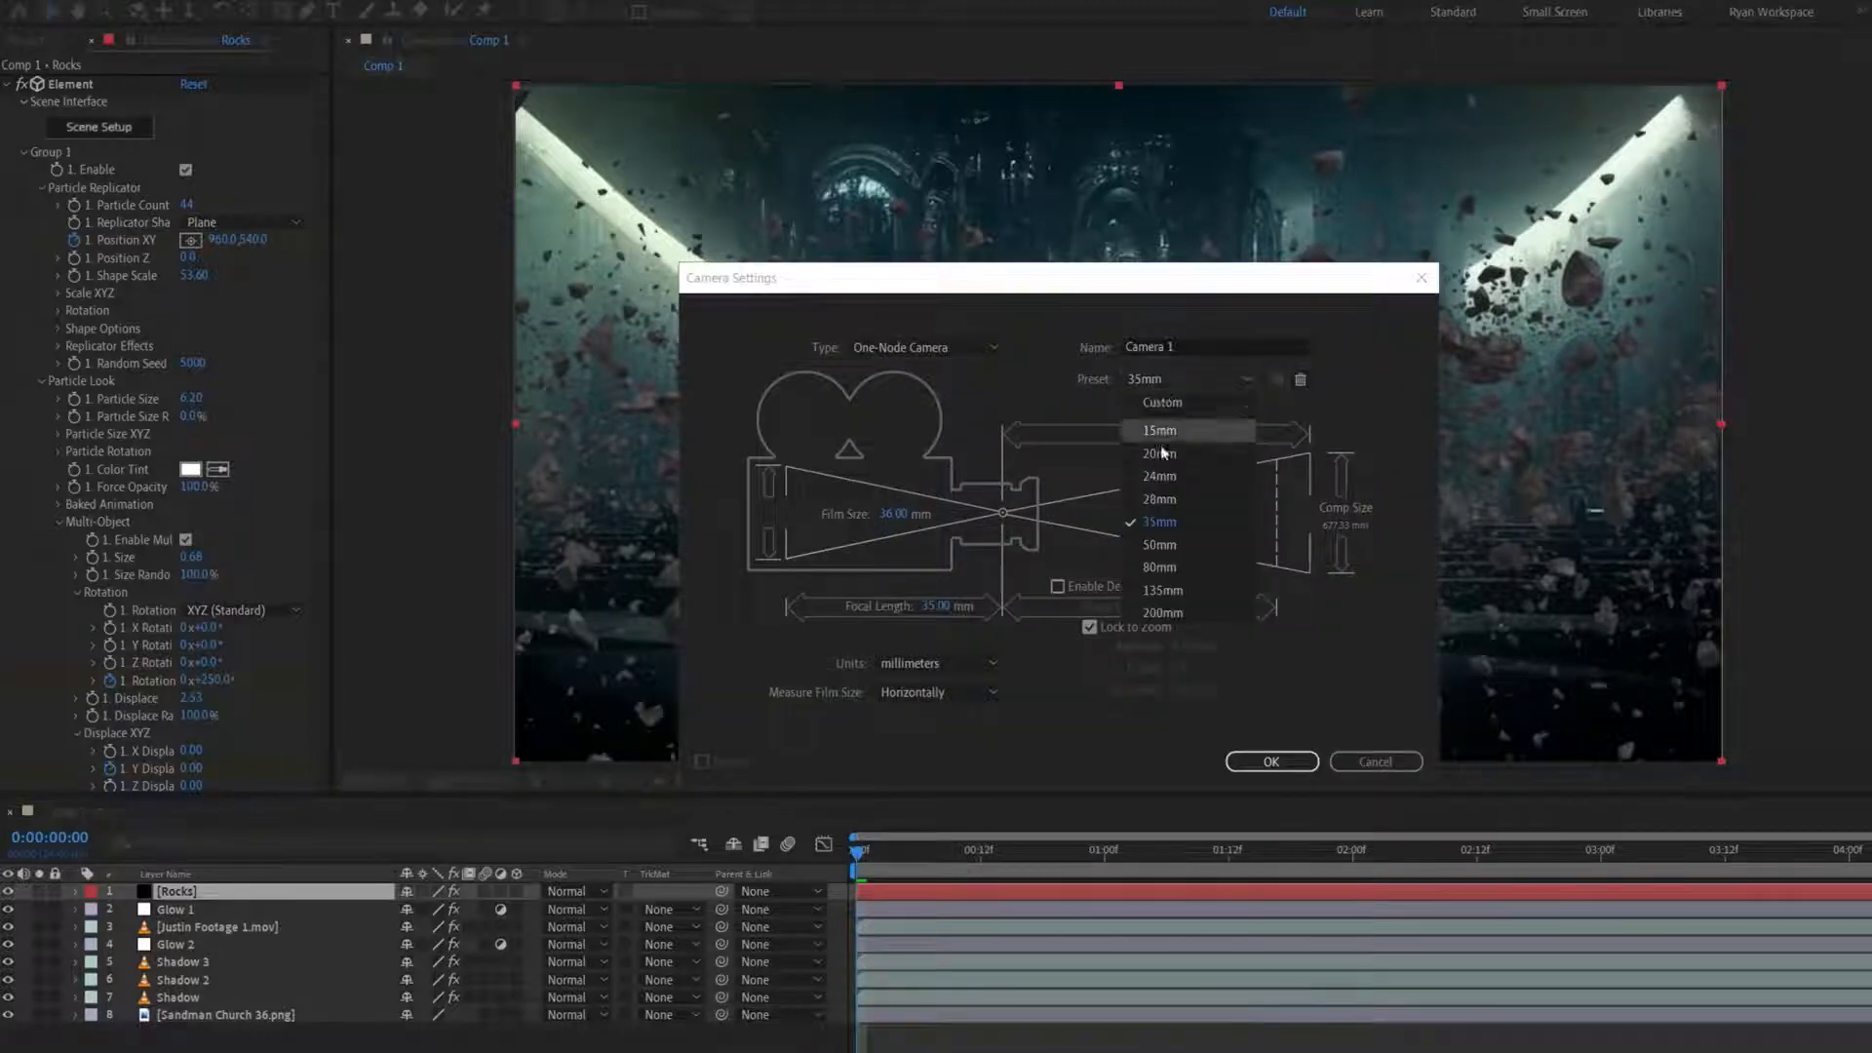
left_click(1268, 760)
Pan and dolly the camera so the rocks spread low around the actor, and preview the animation.
left_click(163, 11)
left_click_drag(936, 419, 947, 473)
left_click(189, 11)
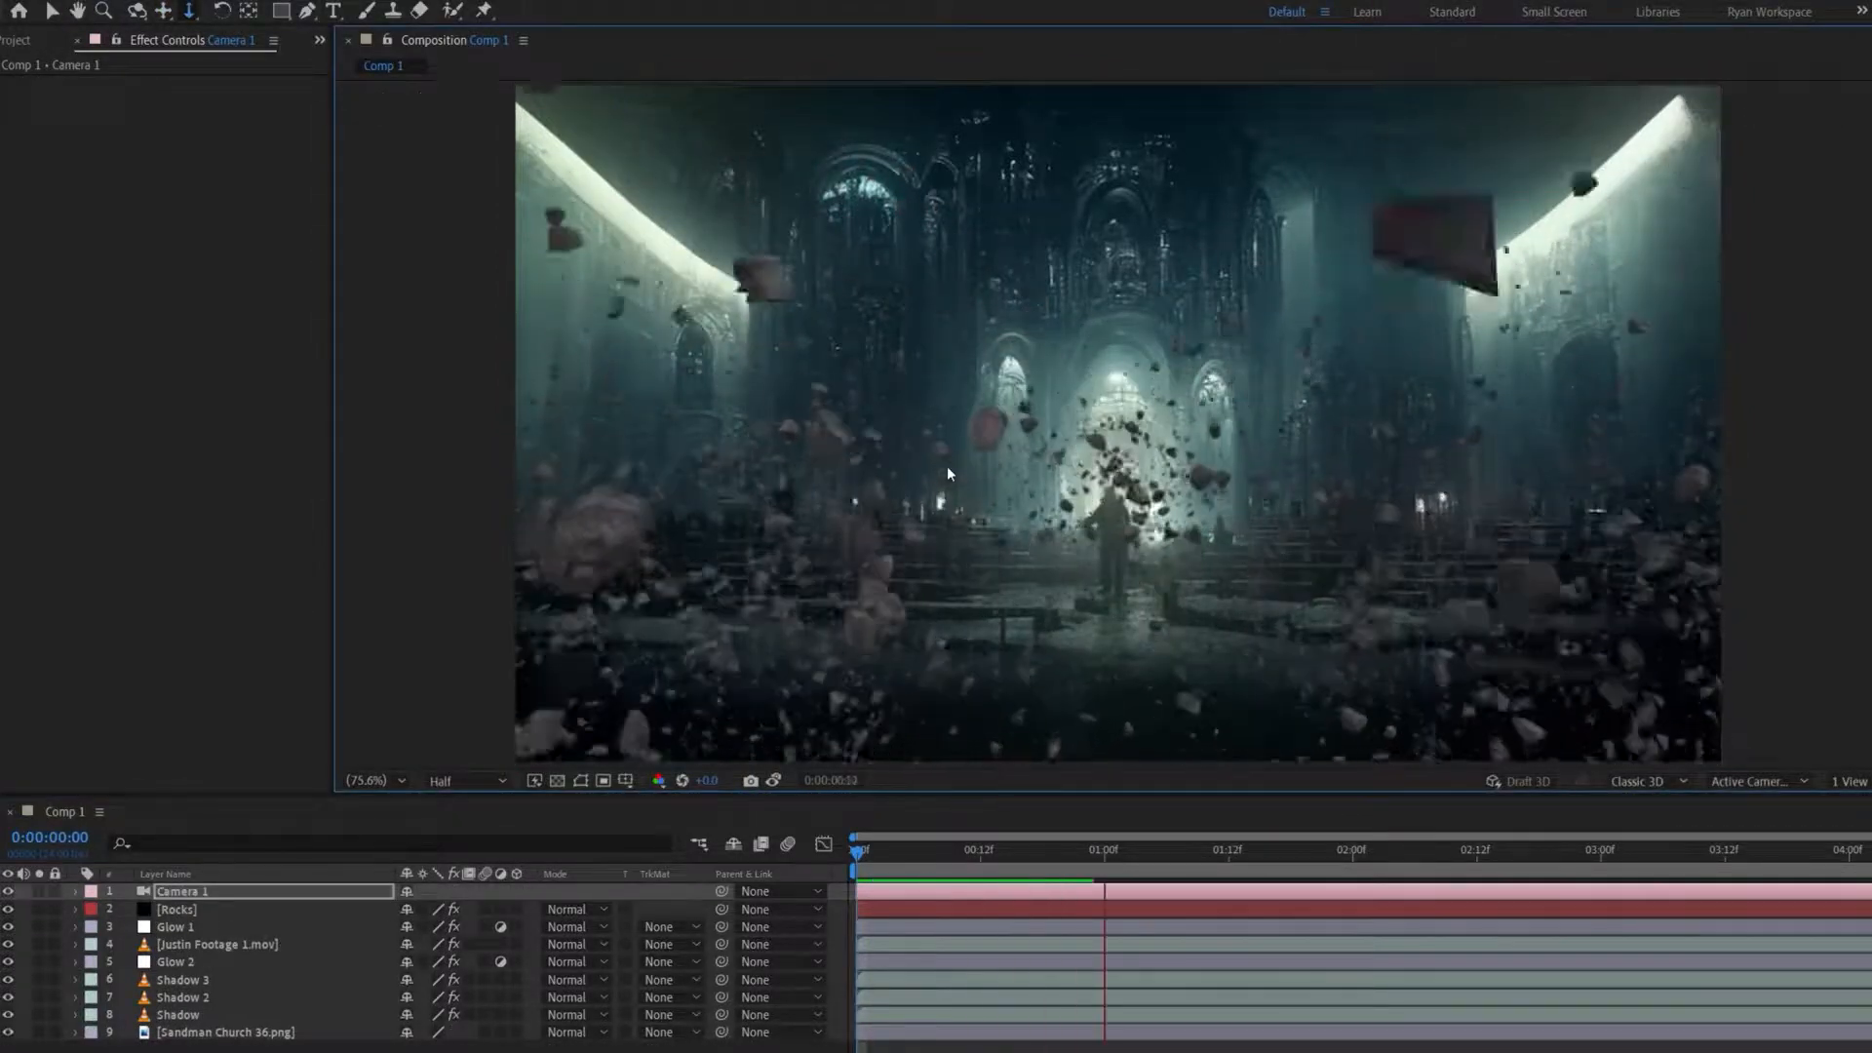
key("space")
Add a point light at 400% intensity and reposition it deep in the scene, above and behind the actor.
right_click(844, 690)
mouse_move(877, 705)
left_click(1111, 770)
left_click(1064, 412)
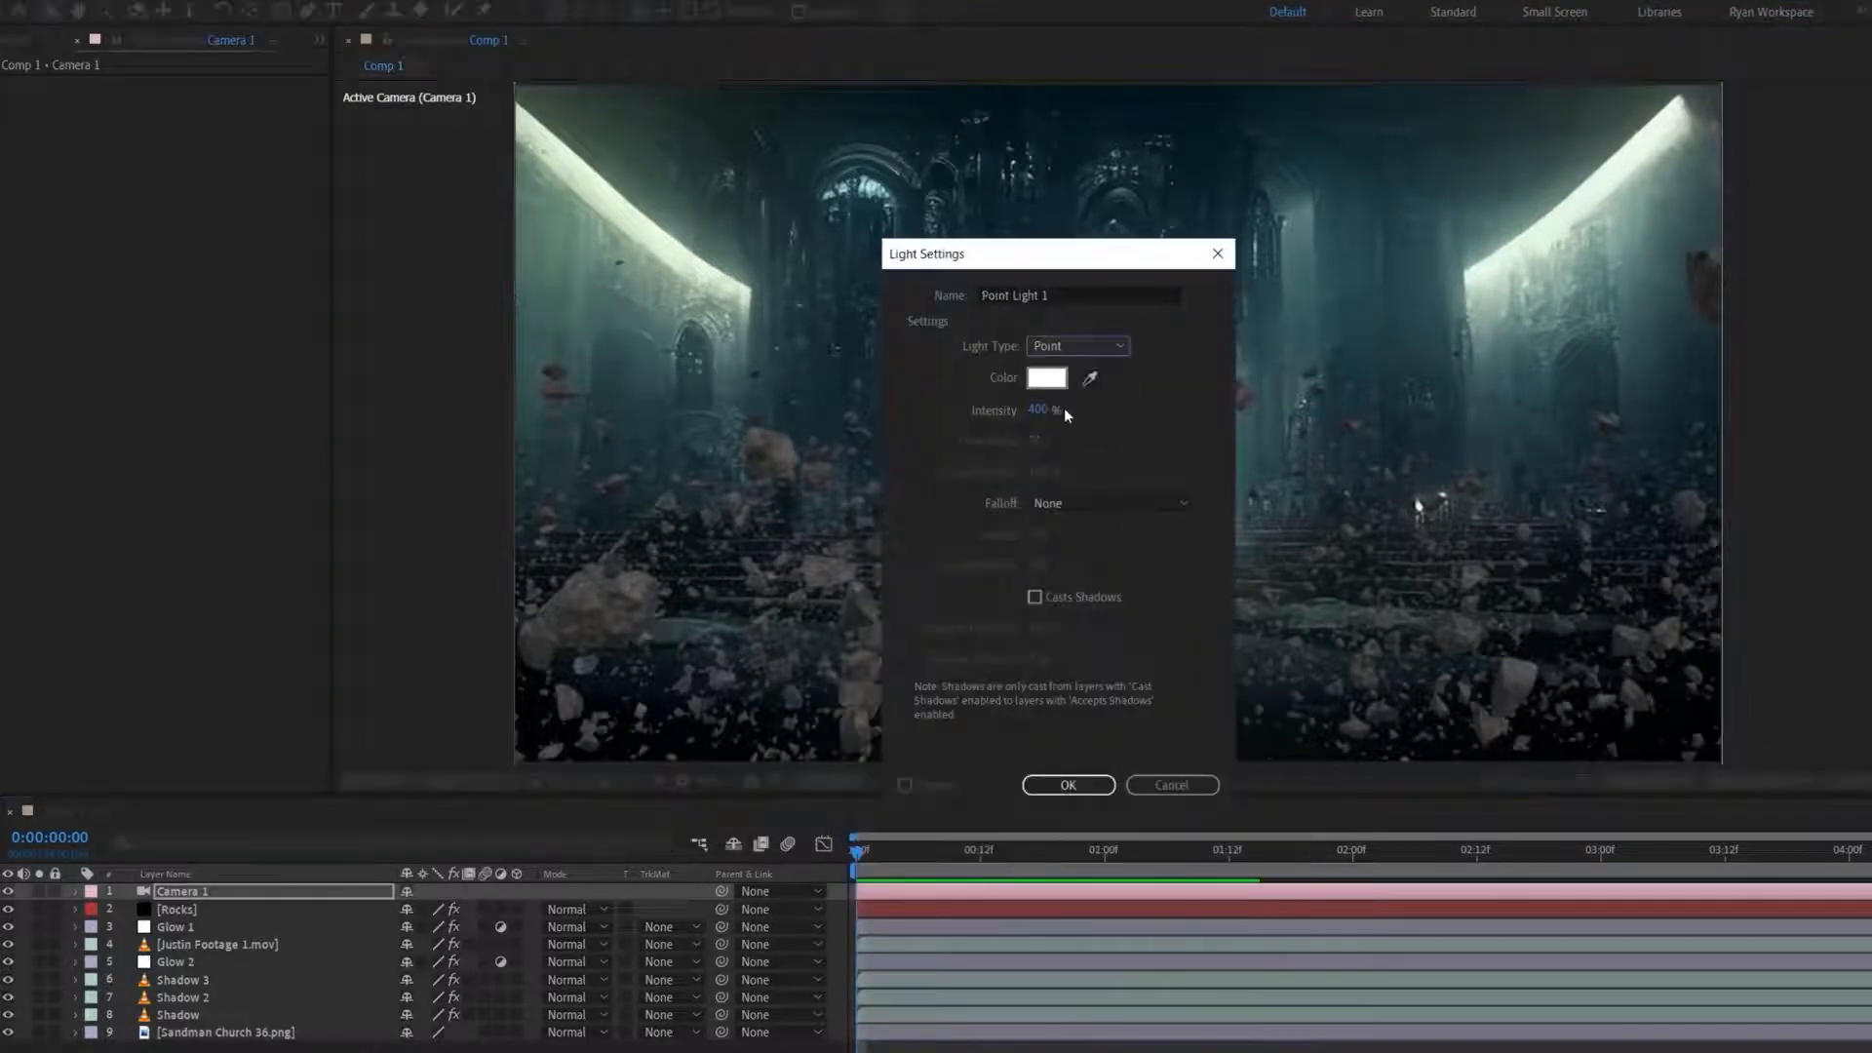
left_click(1065, 785)
left_click_drag(502, 905, 839, 902)
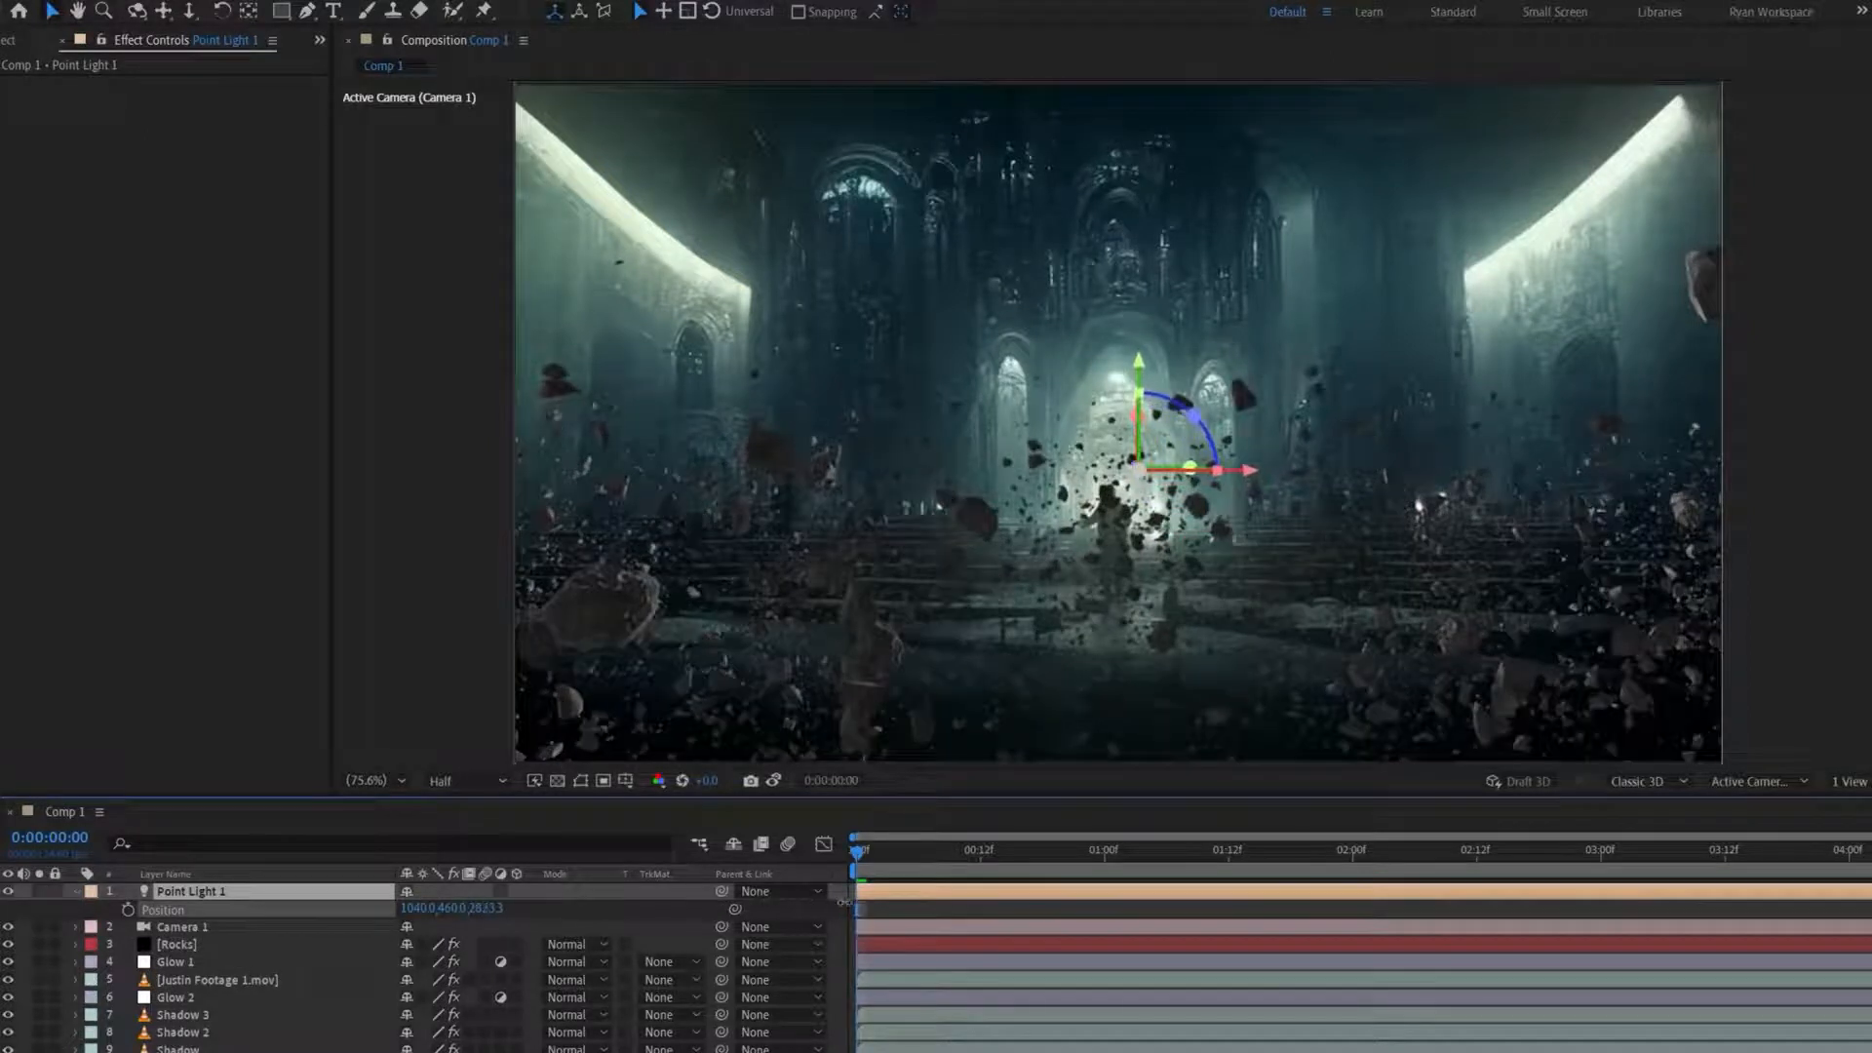
mouse_move(384, 904)
left_mouse_down()
mouse_move(359, 905)
mouse_move(453, 901)
mouse_move(420, 896)
left_mouse_up()
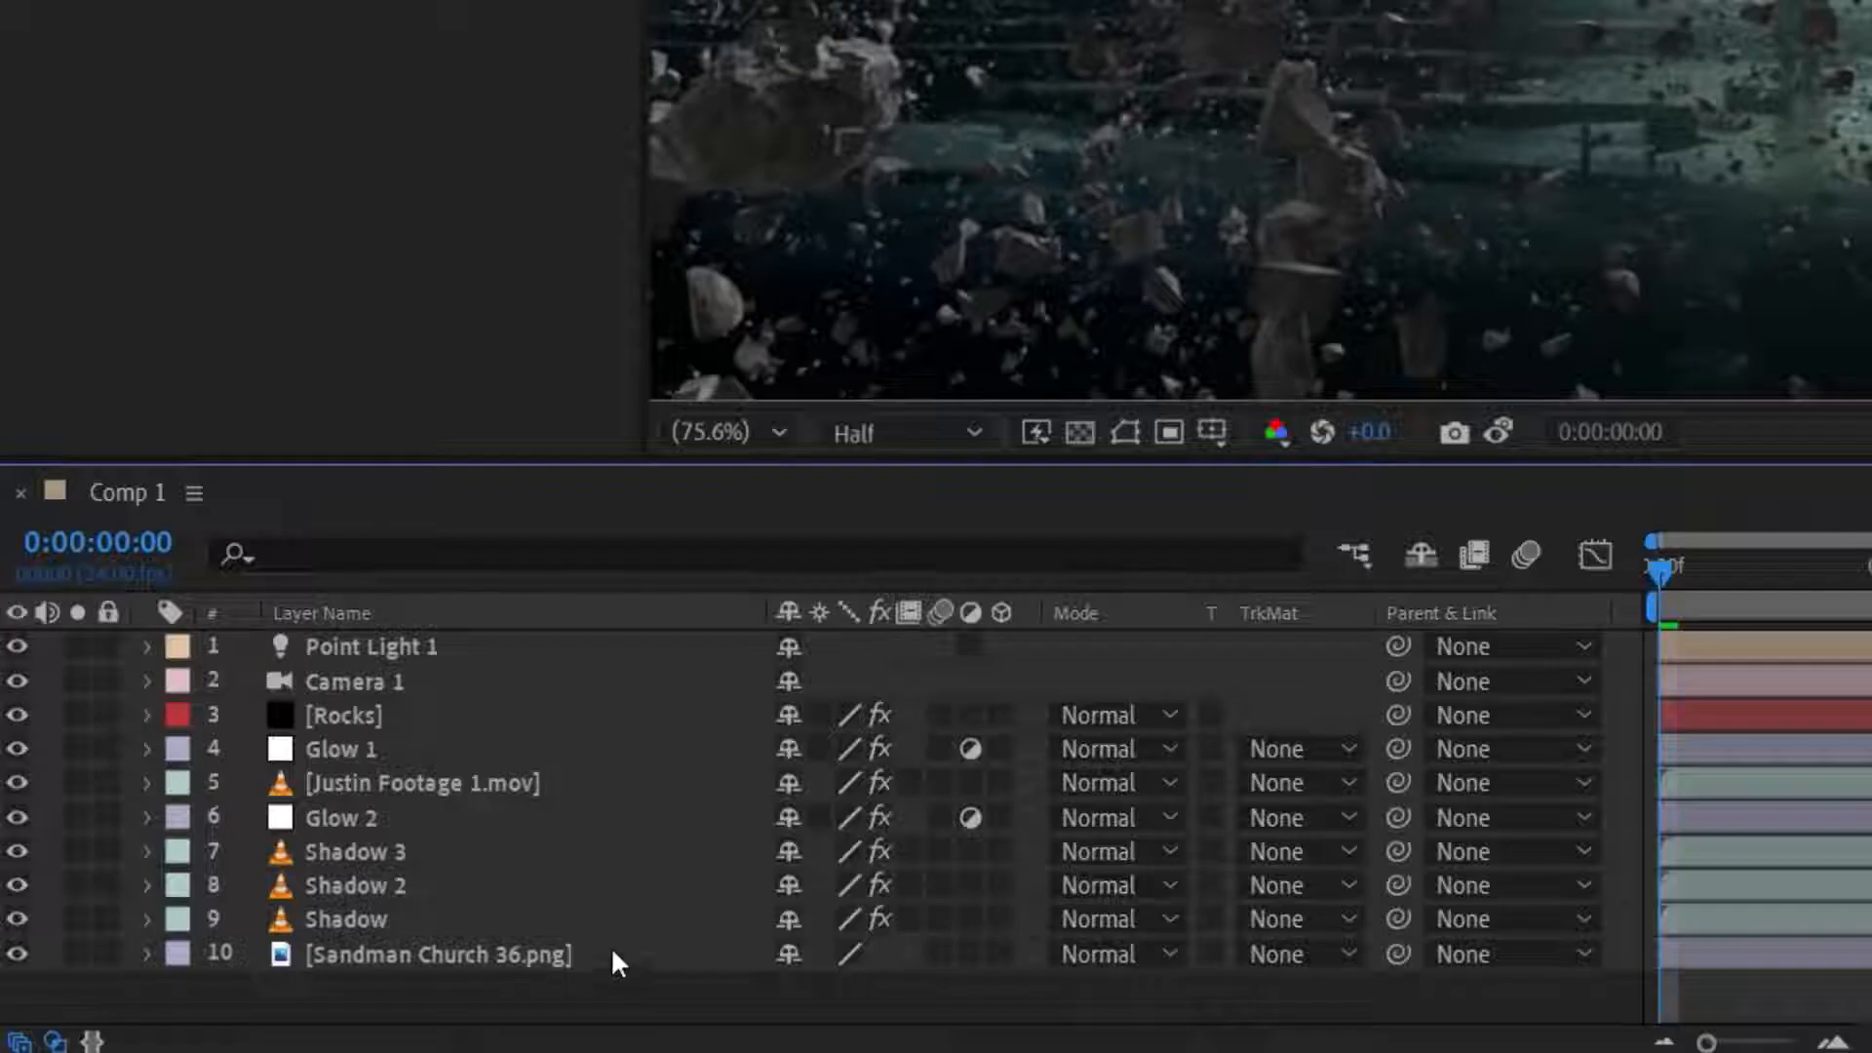
Duplicate the Sandman Church 36.png layer, place the copy directly below Rocks and hide it.
left_click(312, 1047)
key("ctrl+d")
left_click_drag(606, 944, 557, 739)
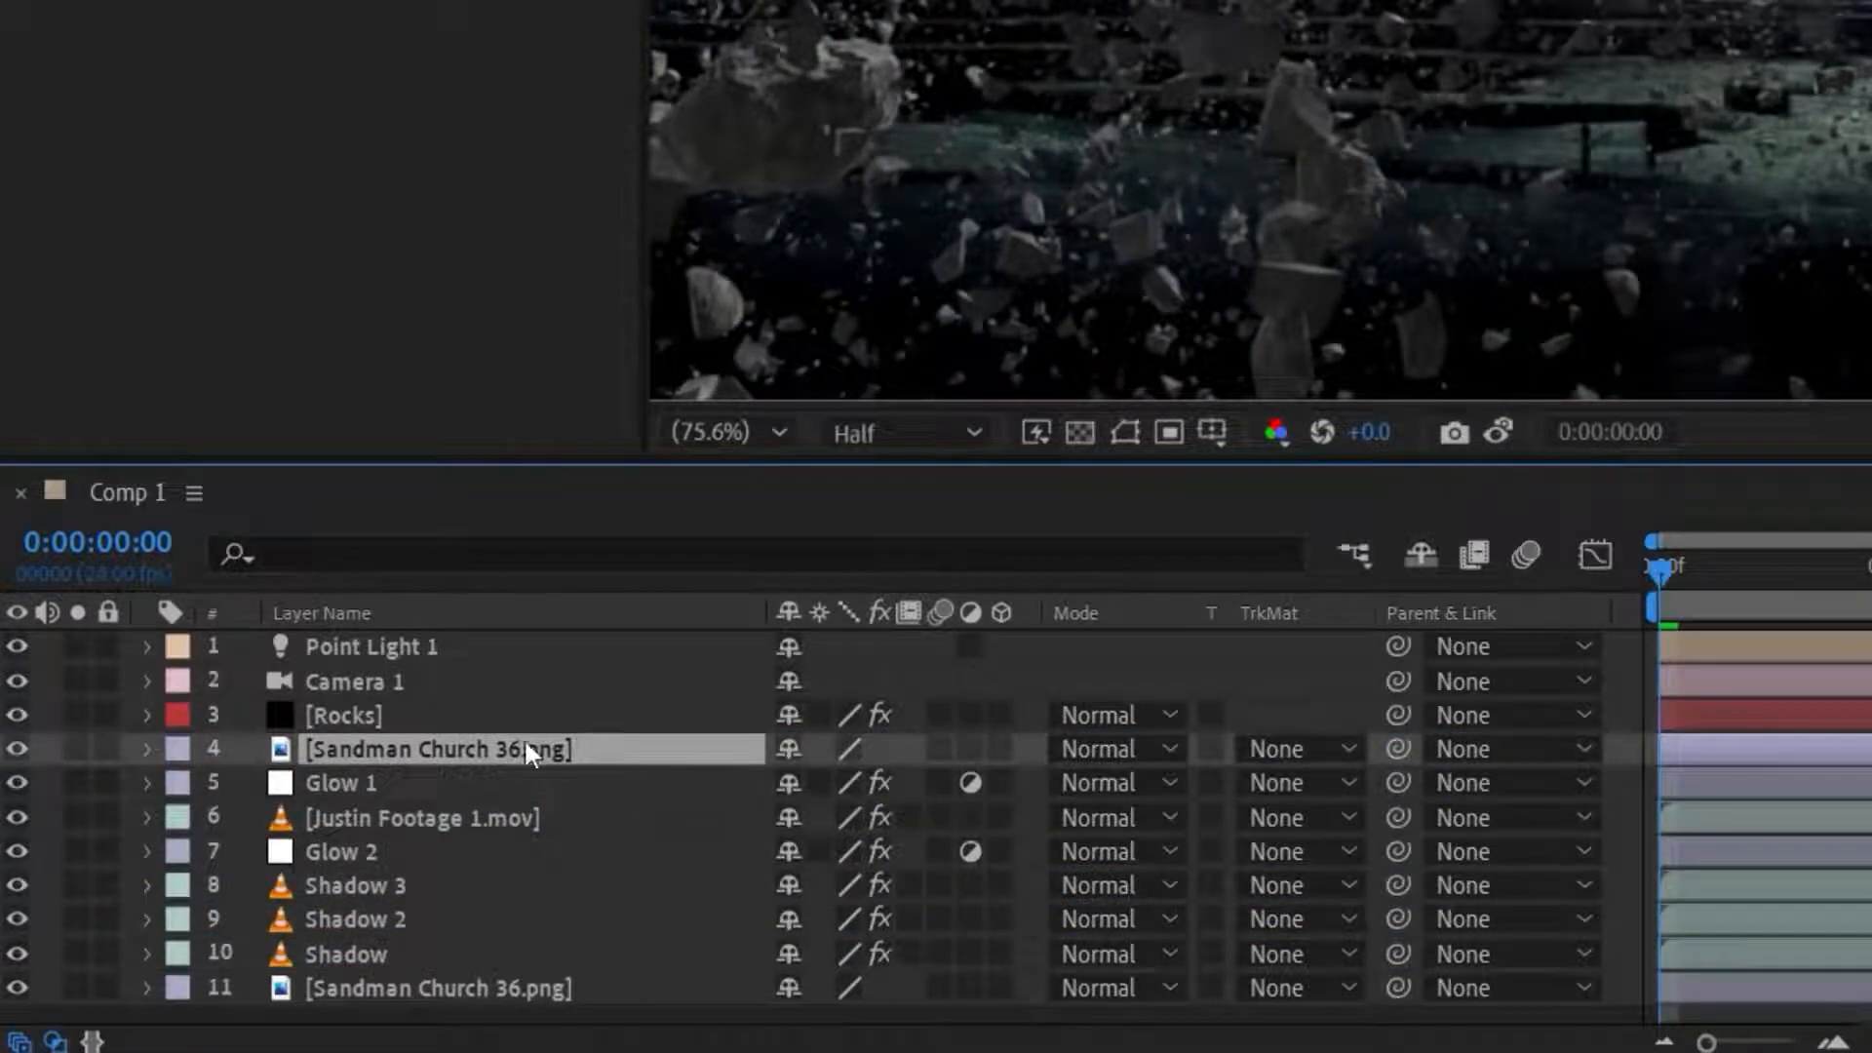
left_click(20, 743)
Assign the duplicated church image as Layer 1 of the custom texture maps in the Rocks layer's Element effect.
left_click(342, 715)
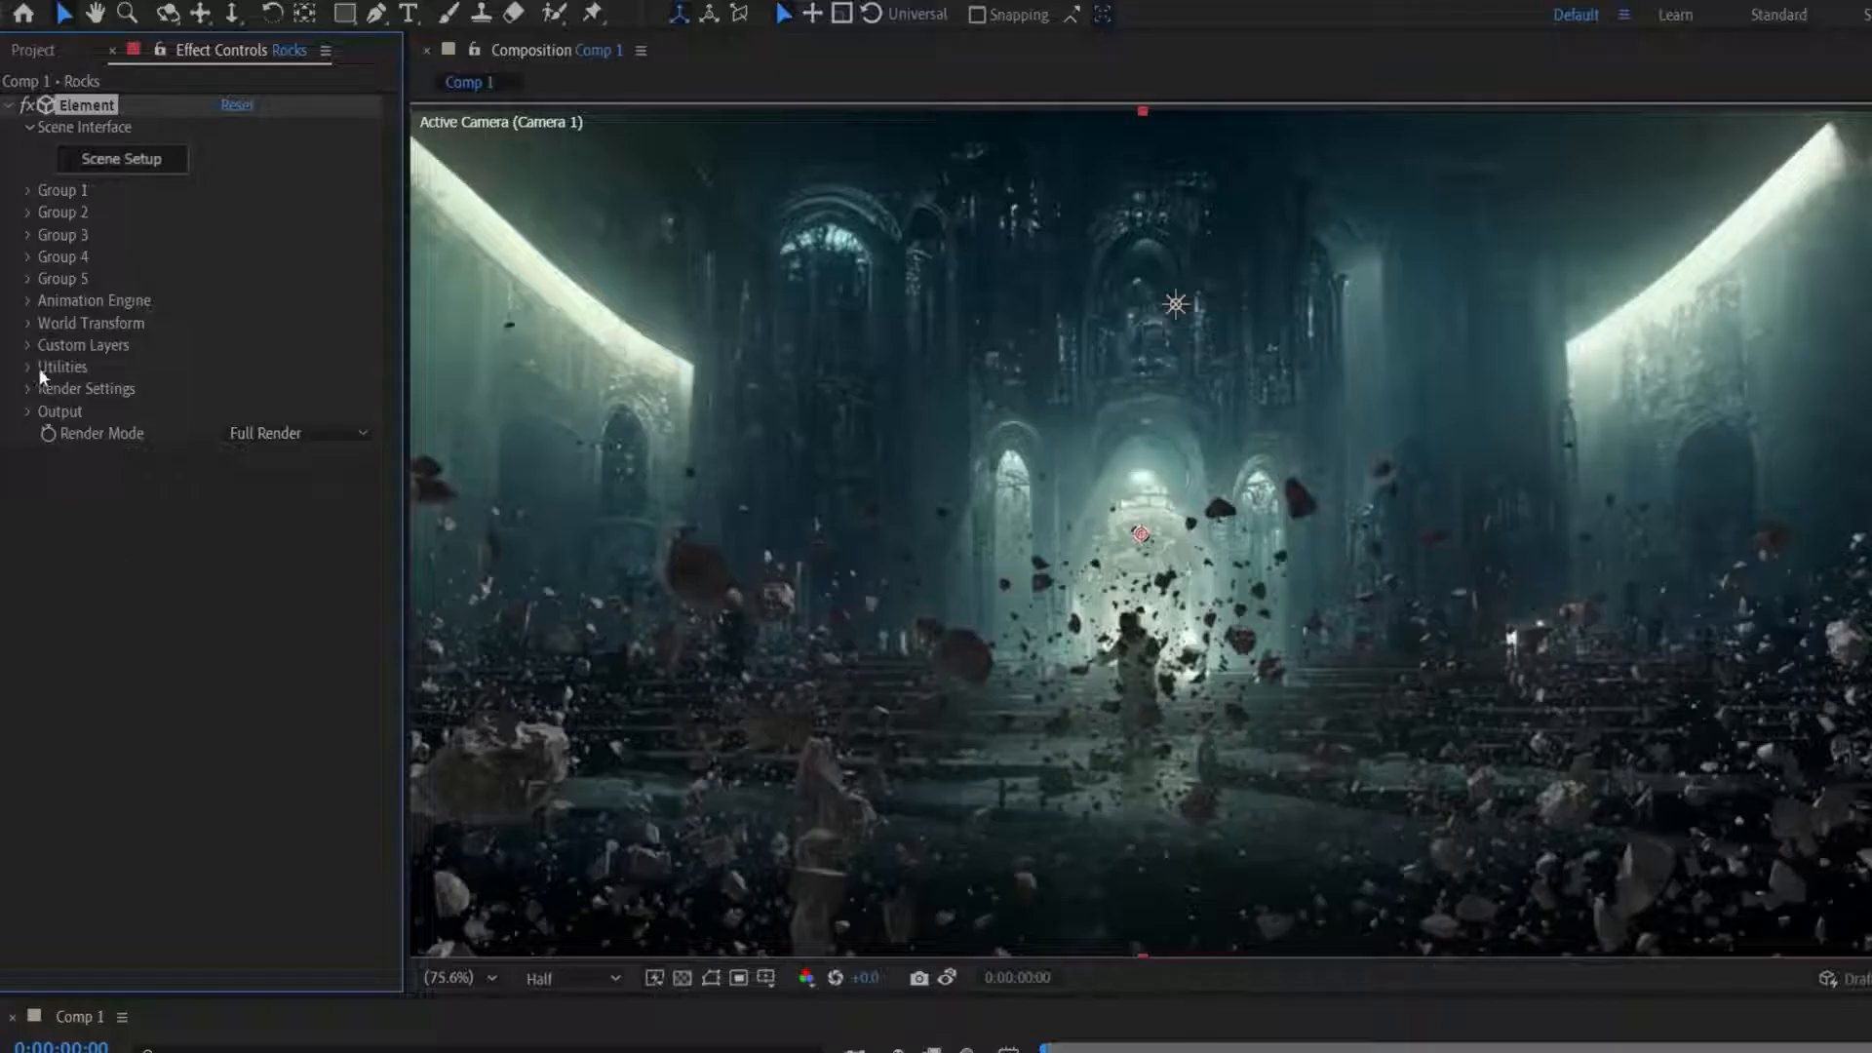
left_click(30, 346)
left_click(50, 387)
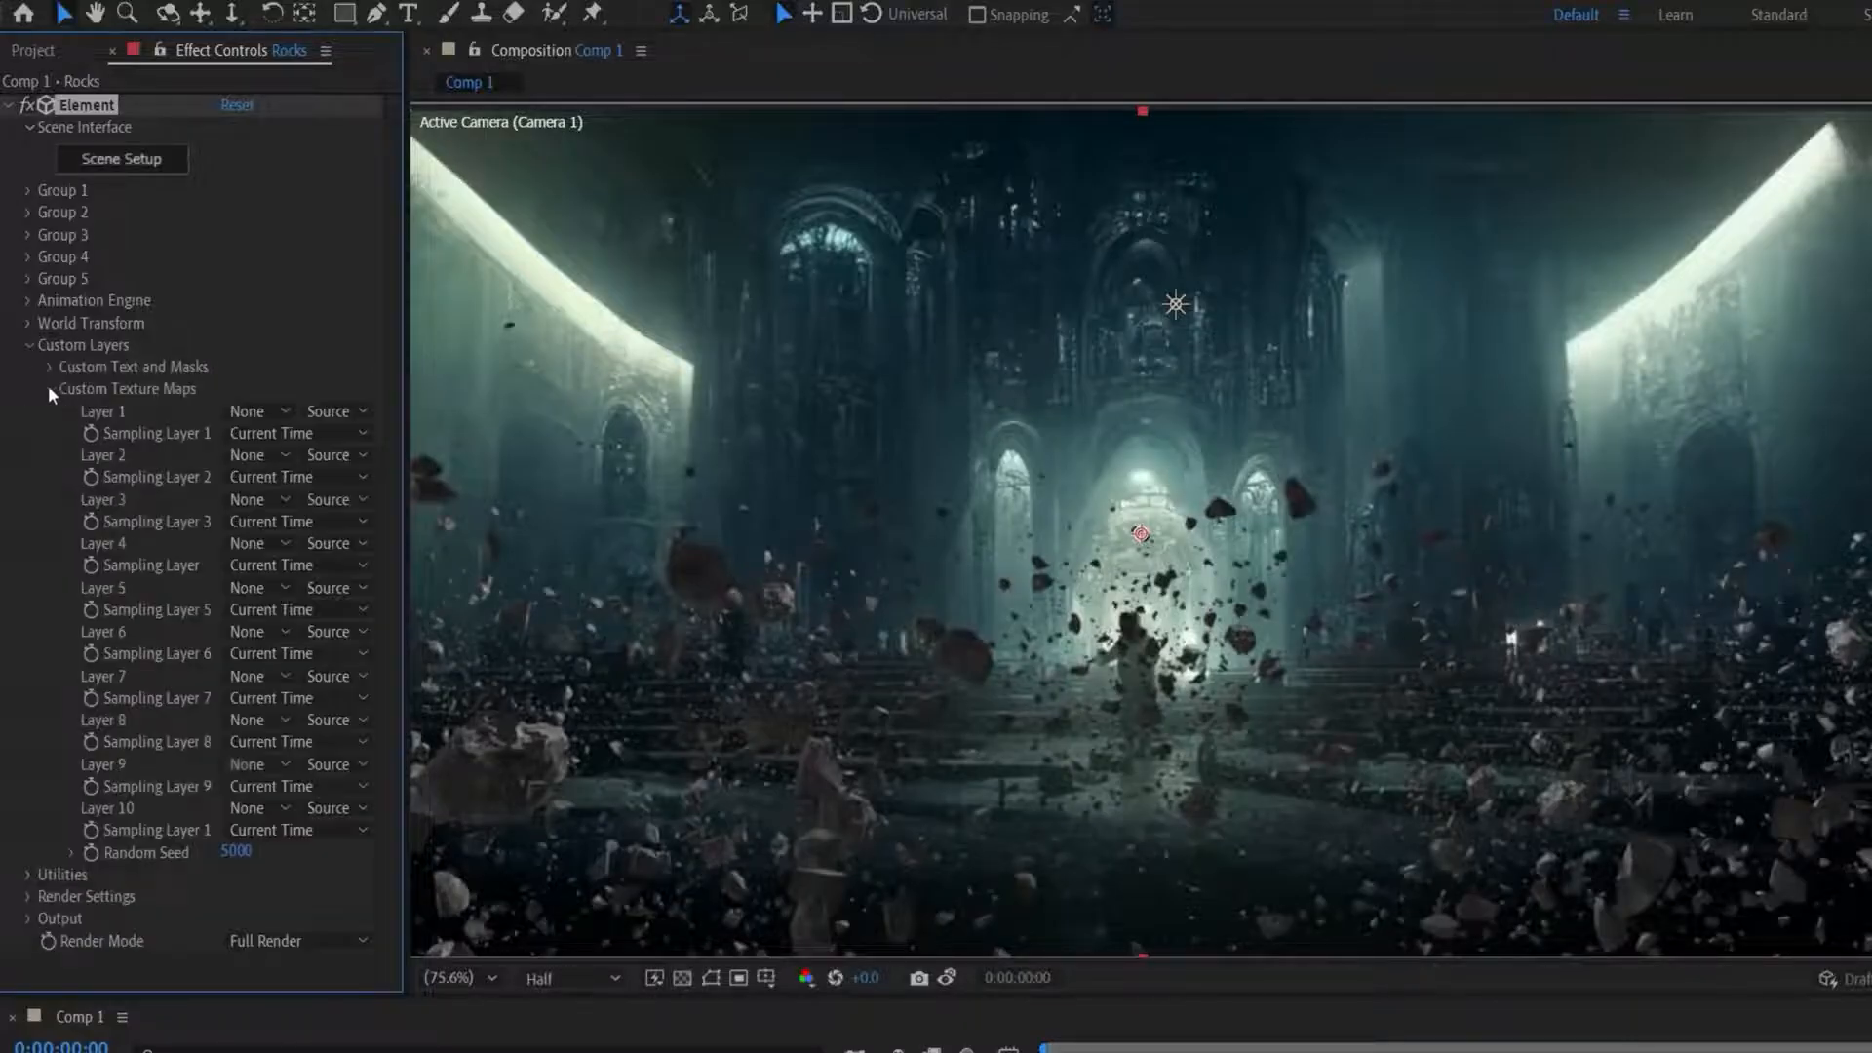
left_click(256, 411)
left_click(259, 439)
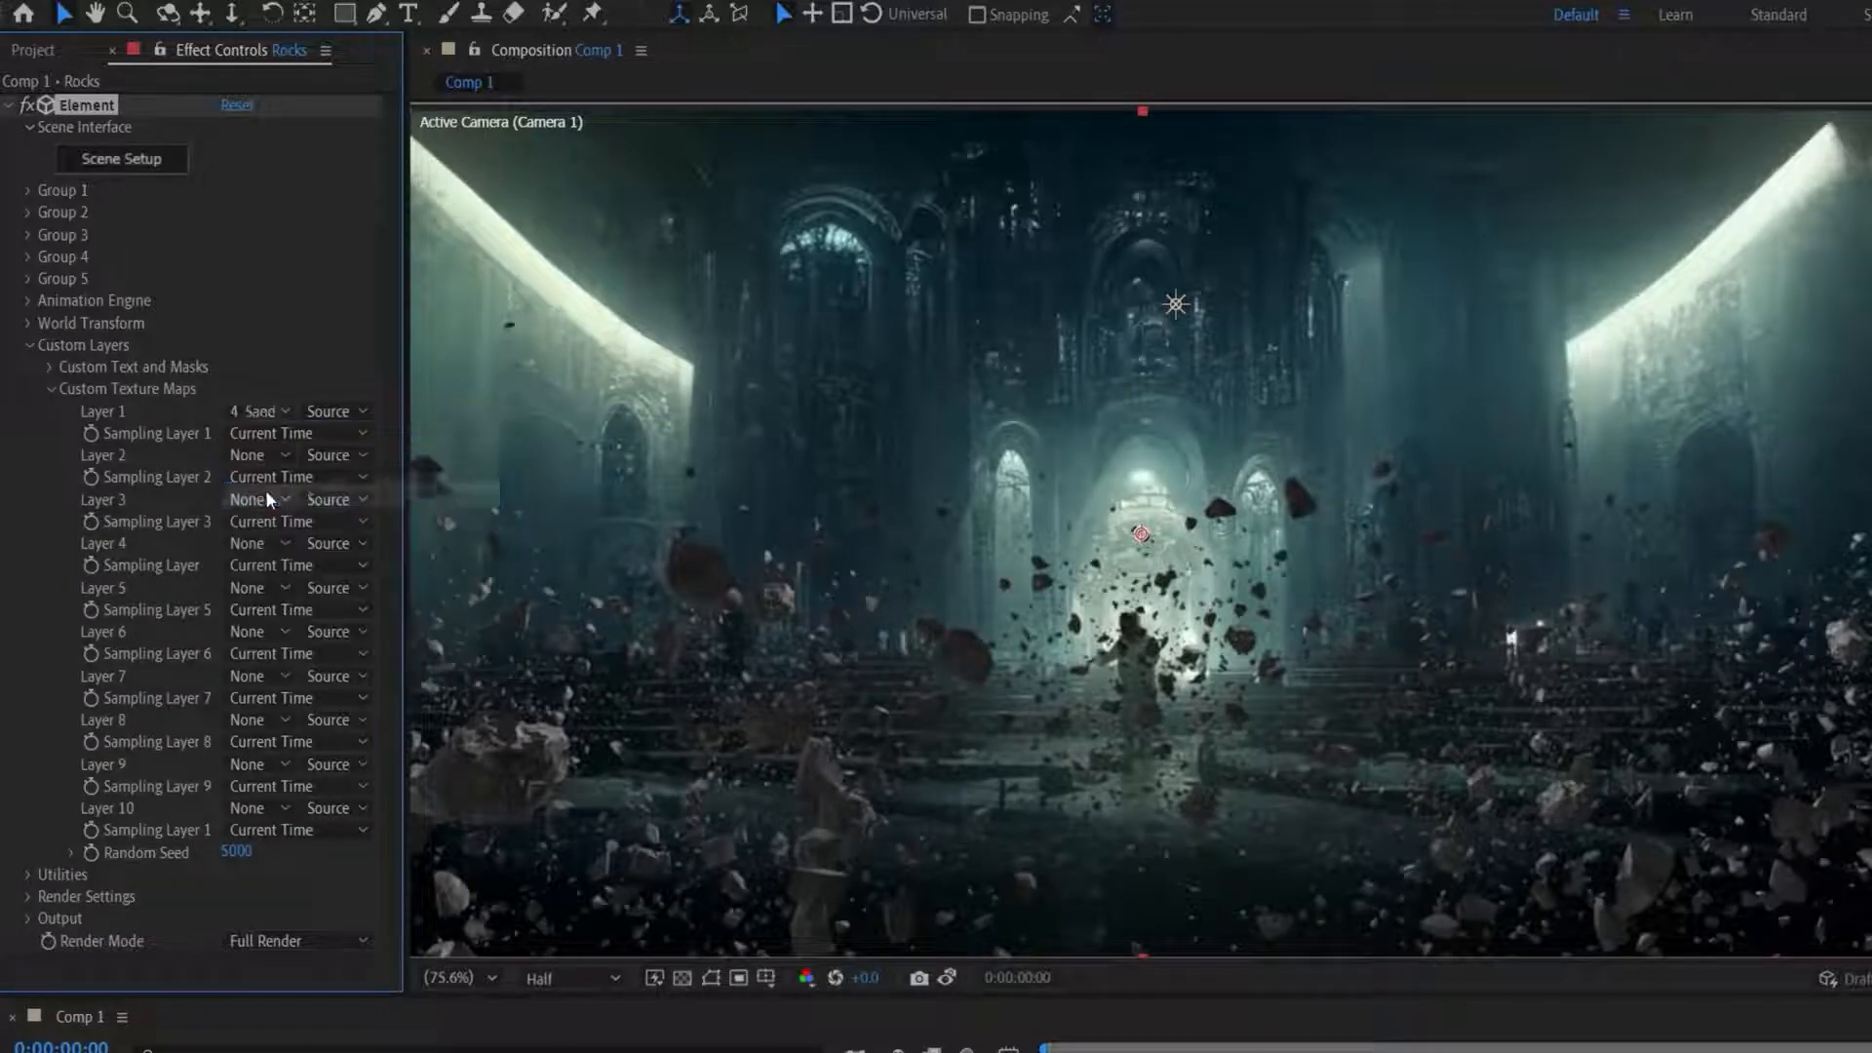
left_click(50, 388)
left_click(26, 345)
In Element's scene setup, replace the environment texture with Custom Layer 1 [Sandman Church 36.png].
left_click(115, 162)
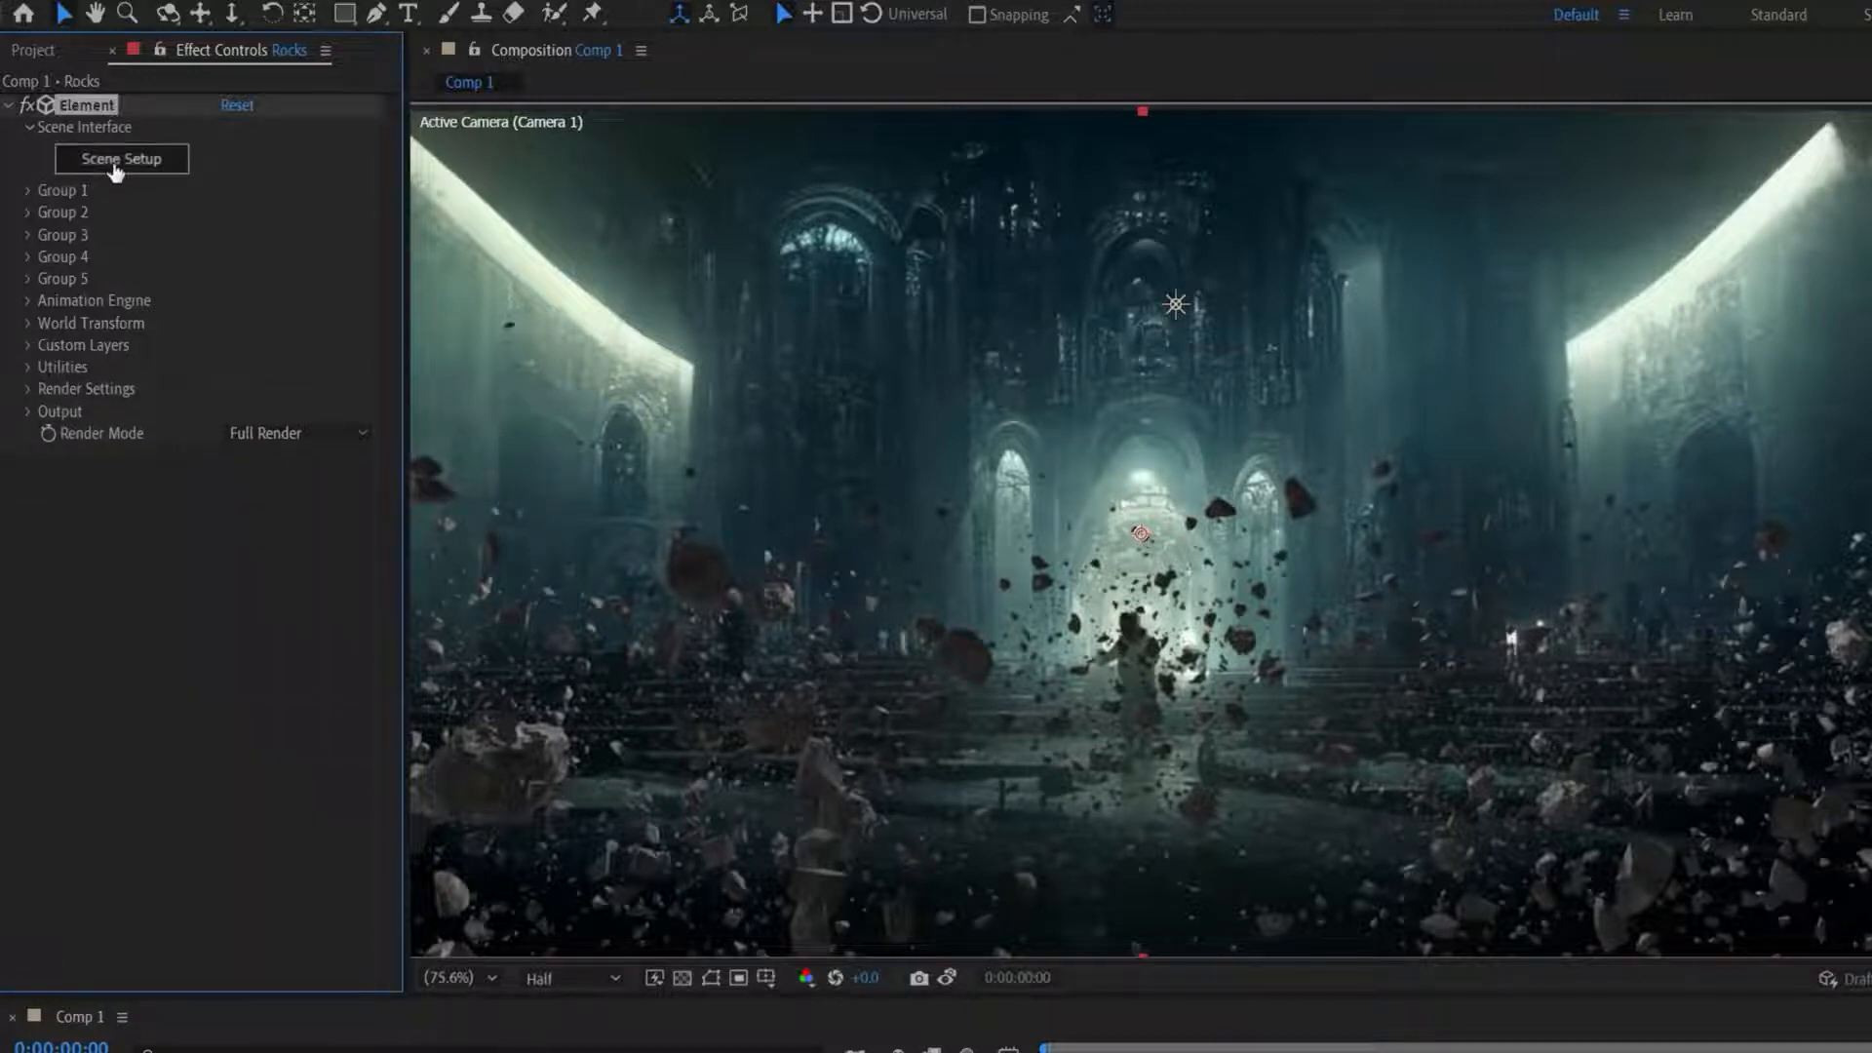
left_click(486, 41)
left_click(1227, 506)
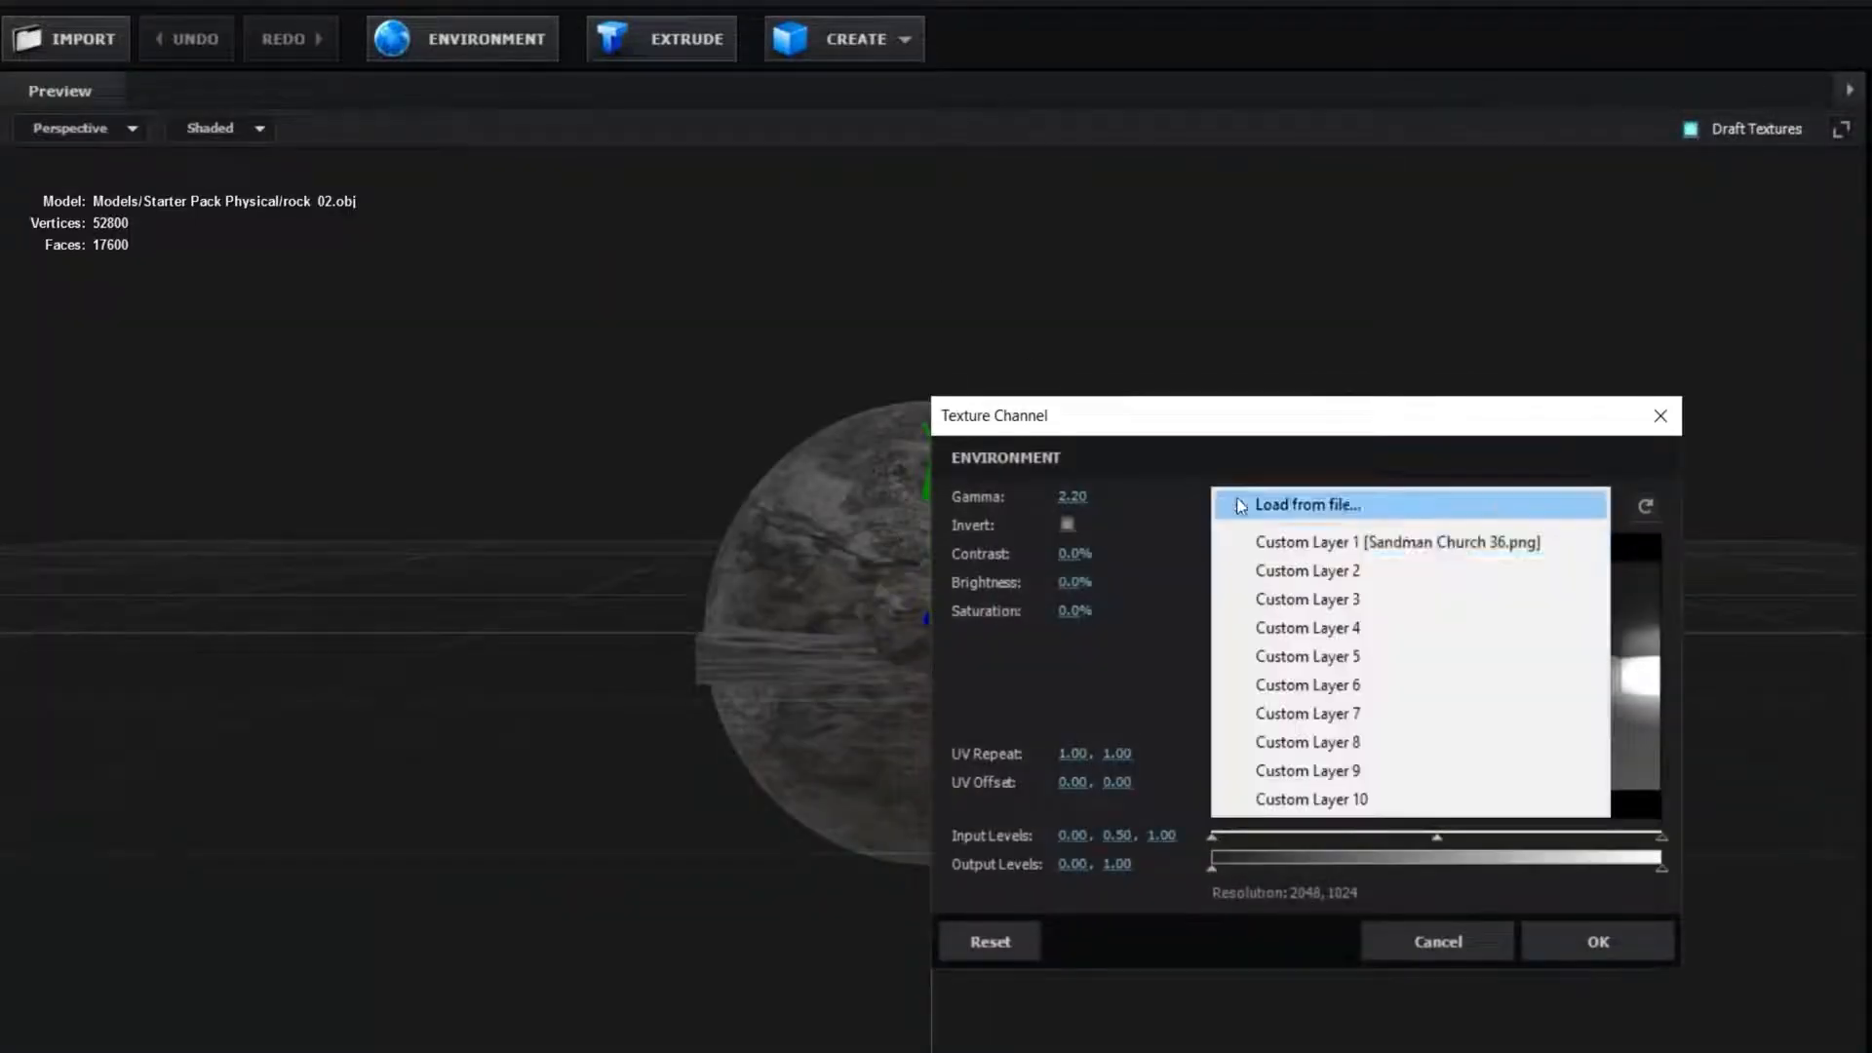
left_click(1283, 535)
left_click(1579, 938)
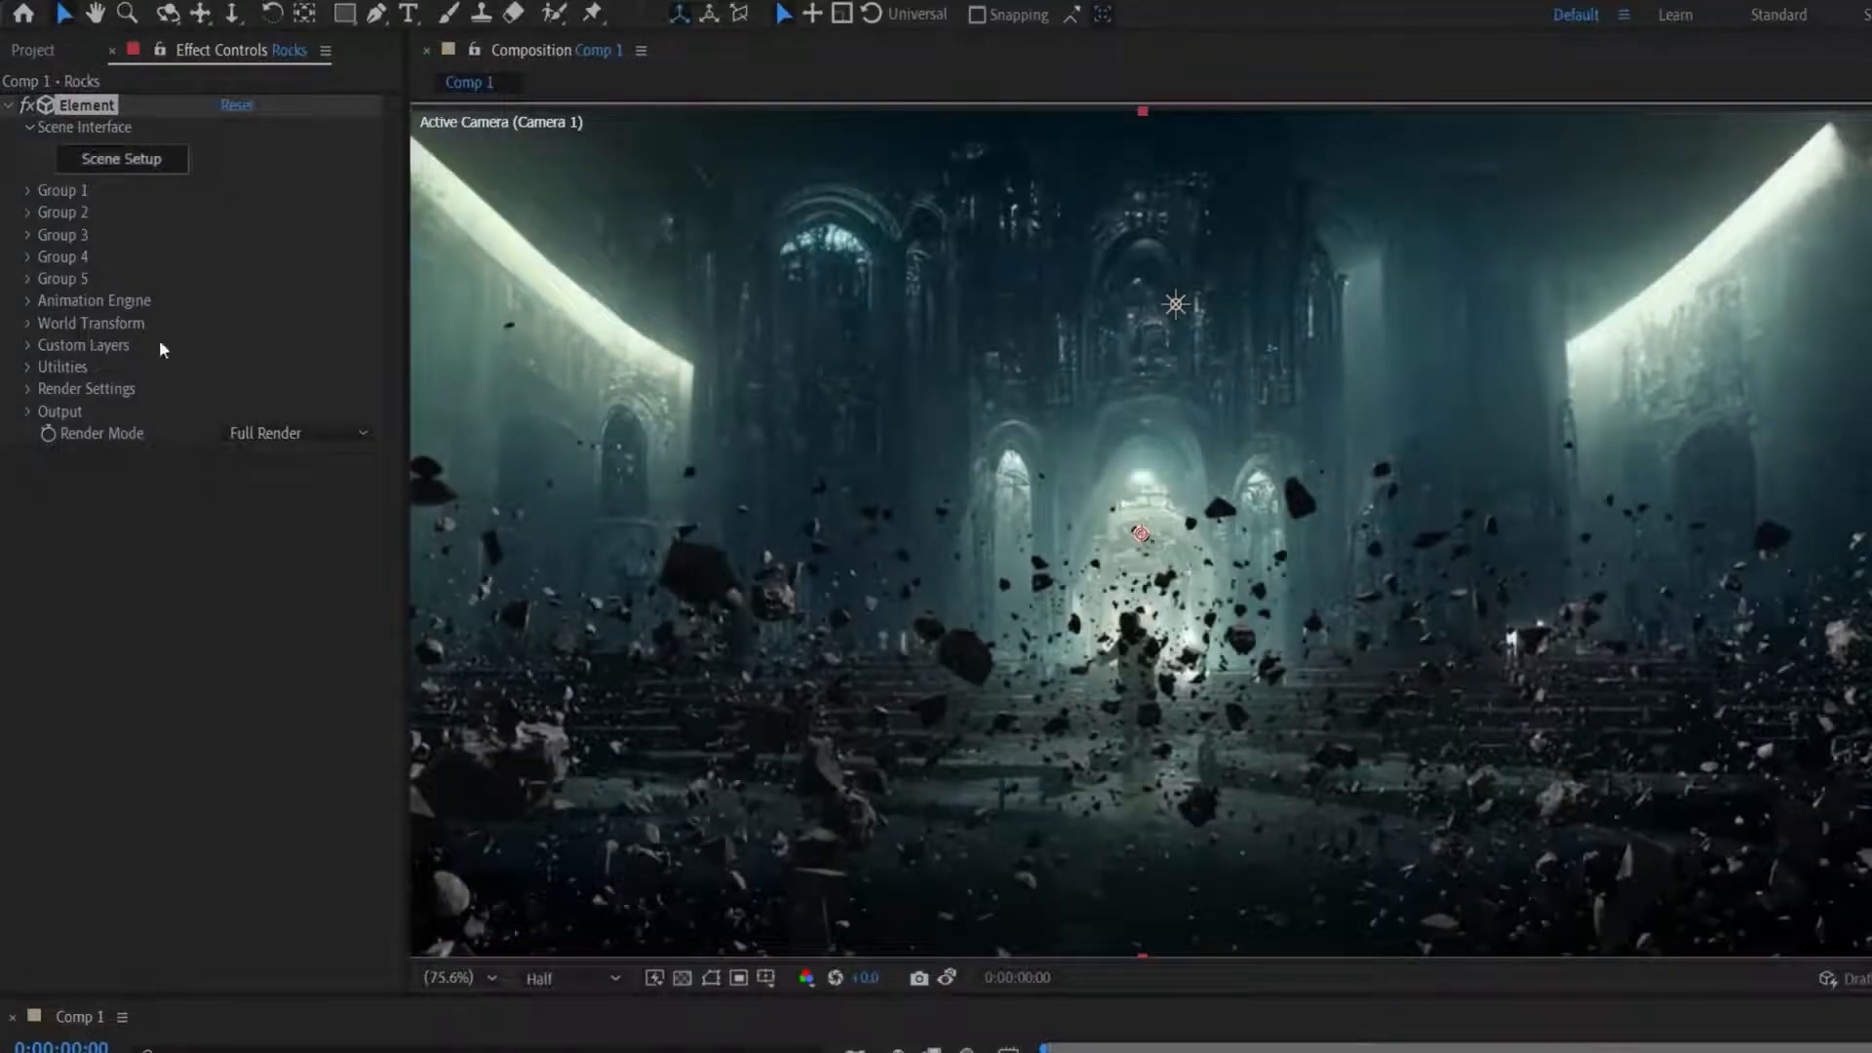
Enable ambient occlusion in Element's render settings and raise the SSAO intensity.
left_click(28, 387)
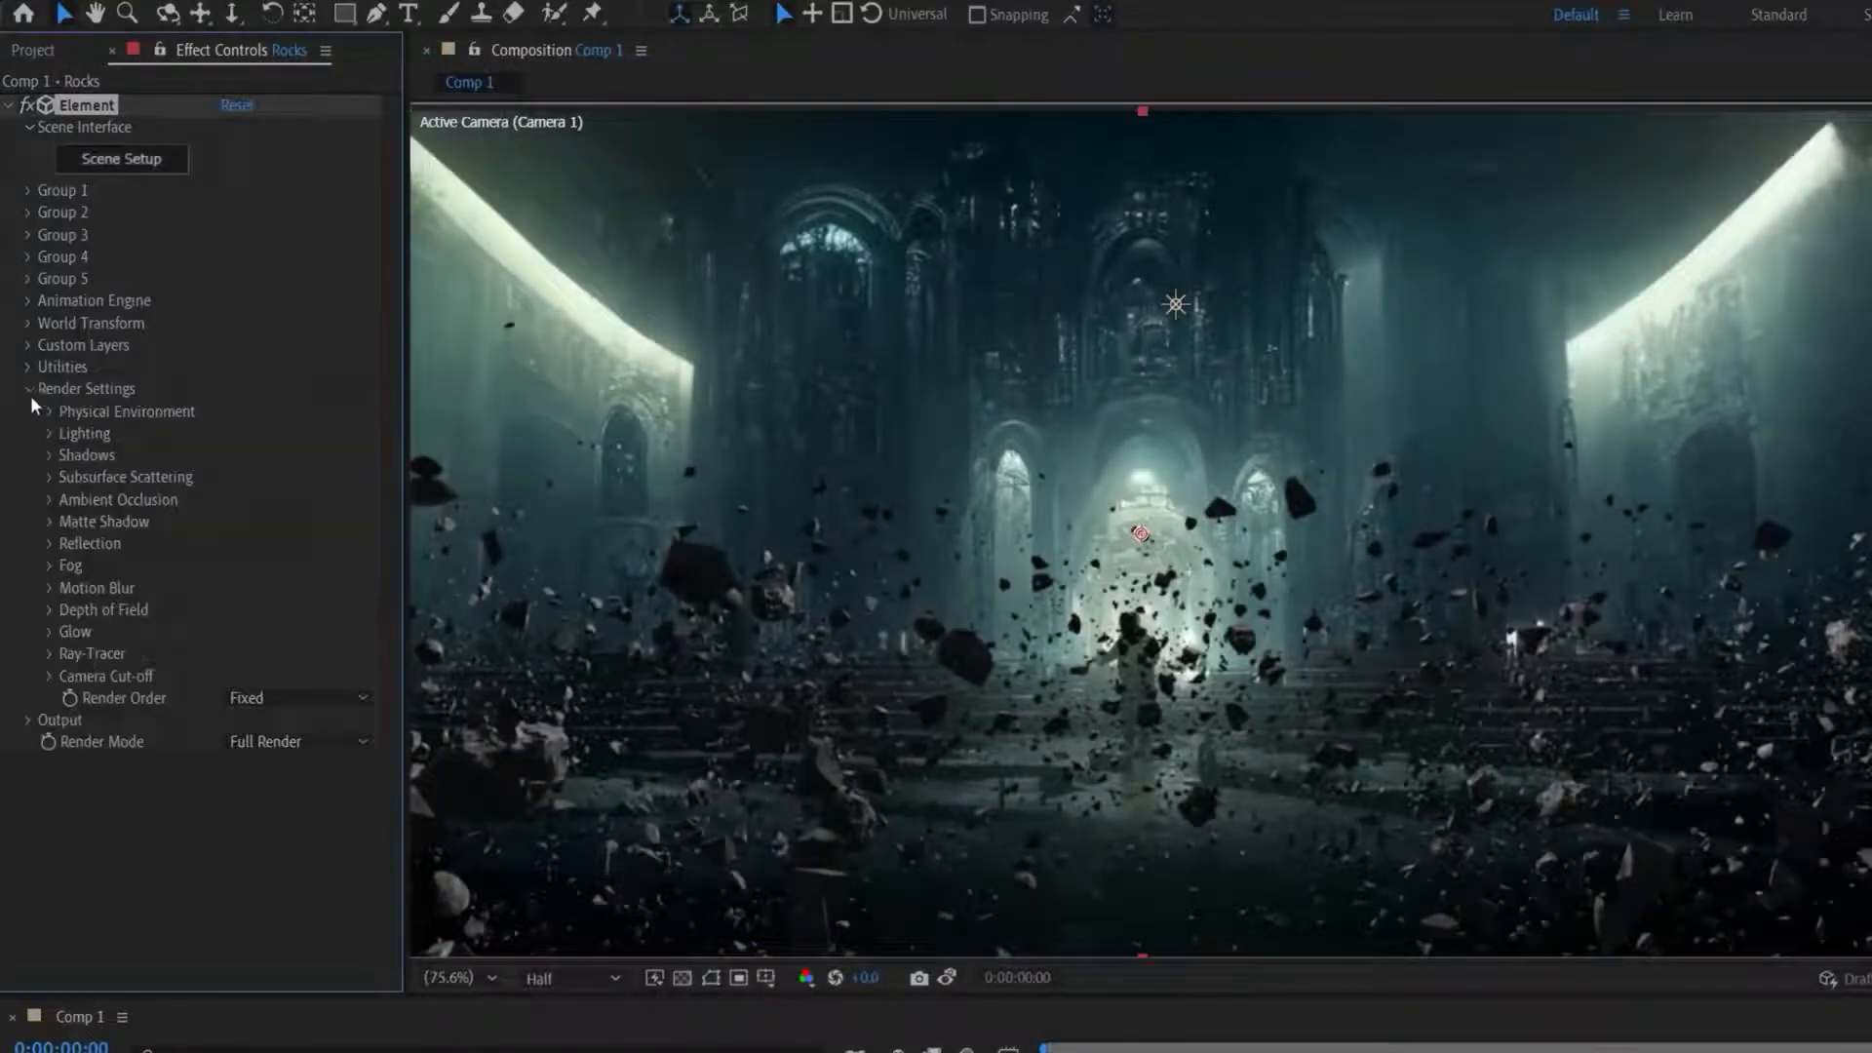
left_click(49, 499)
left_click(226, 522)
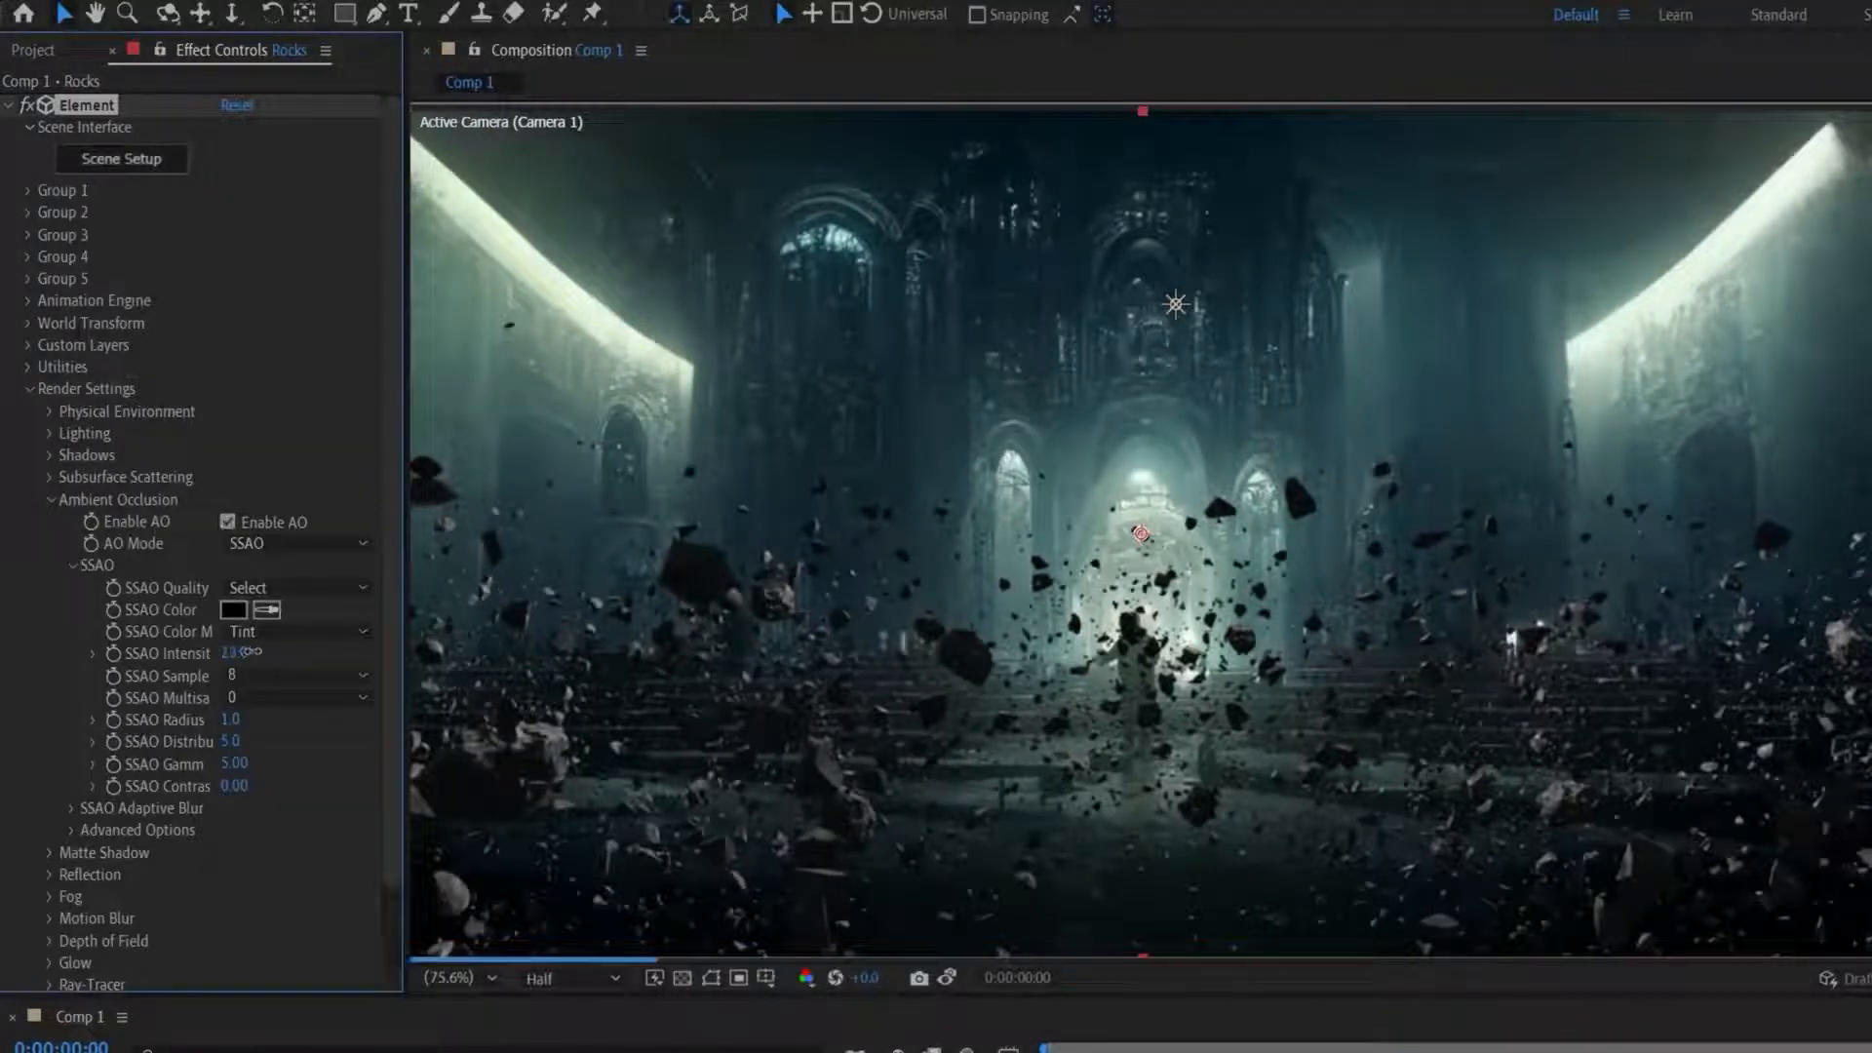
left_click_drag(244, 651, 270, 659)
left_click(49, 499)
Enable Element's fog with a color sampled from the cathedral, 80% opacity, a start distance of 1030 and a range of 1450.
left_click(48, 565)
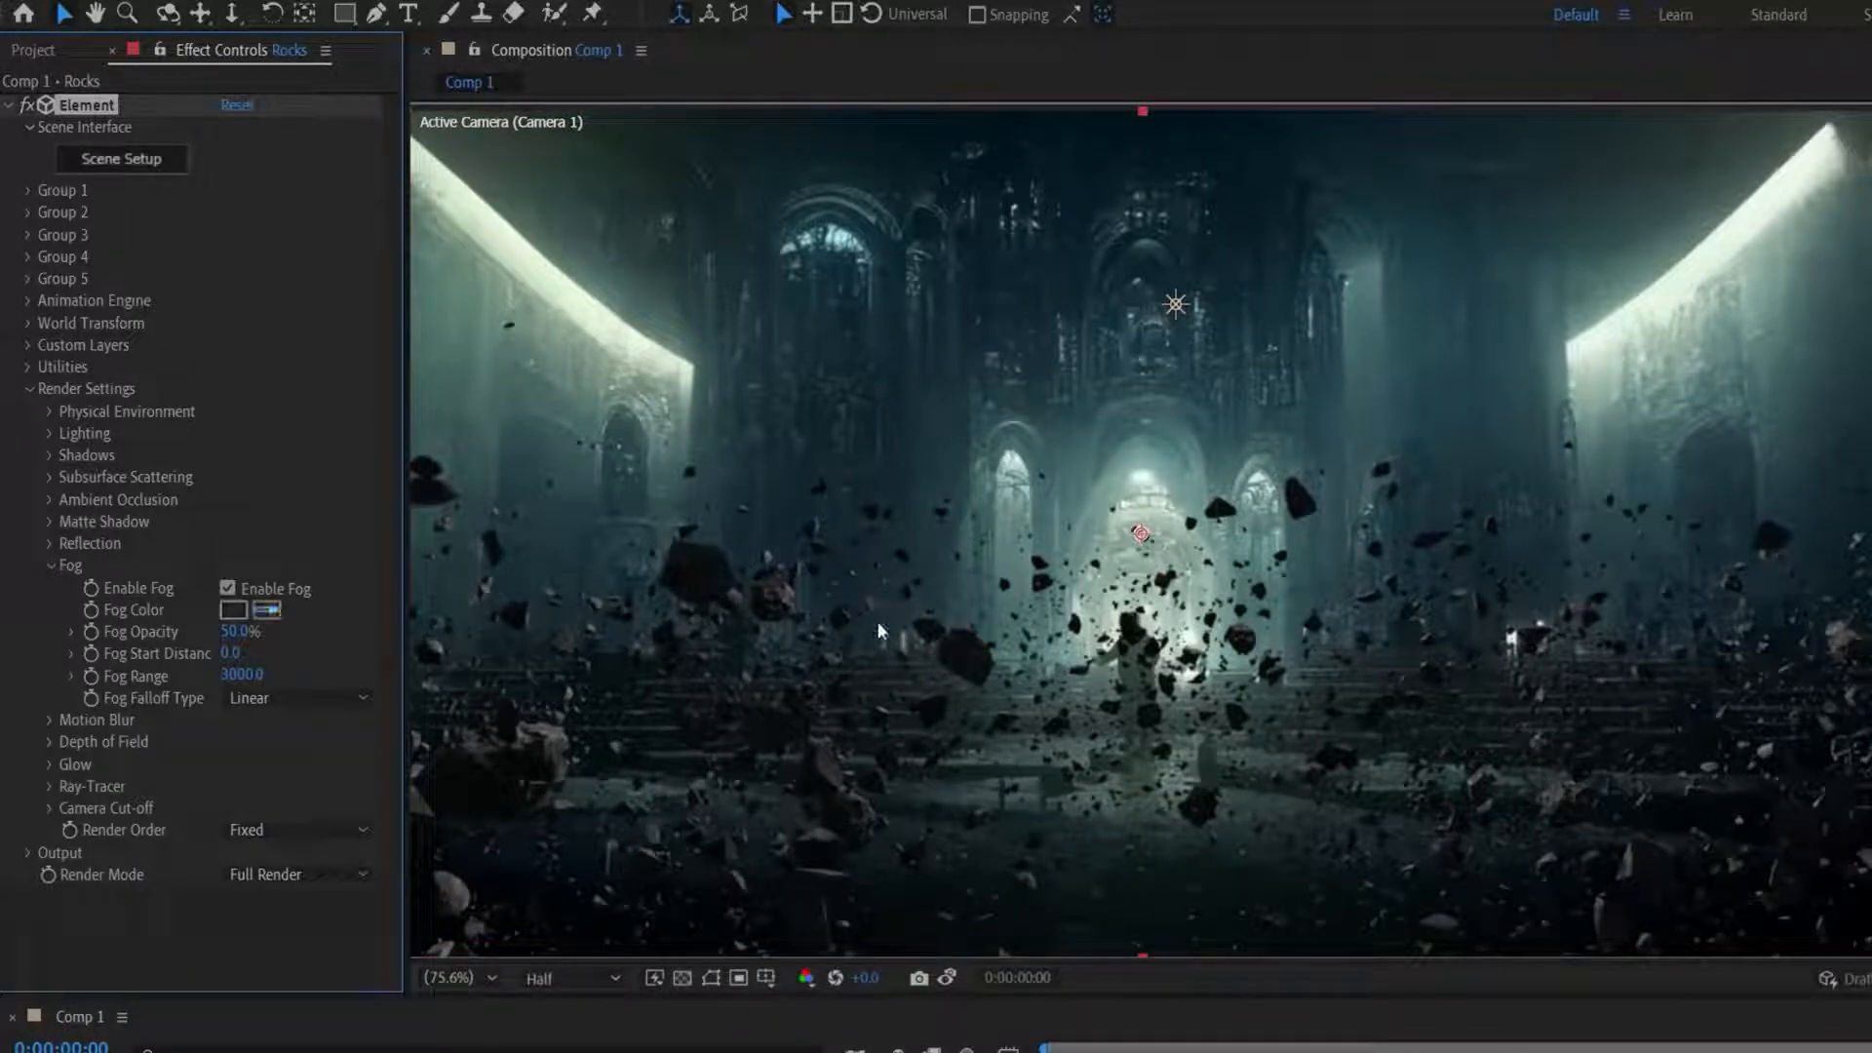
left_click_drag(273, 630, 179, 672)
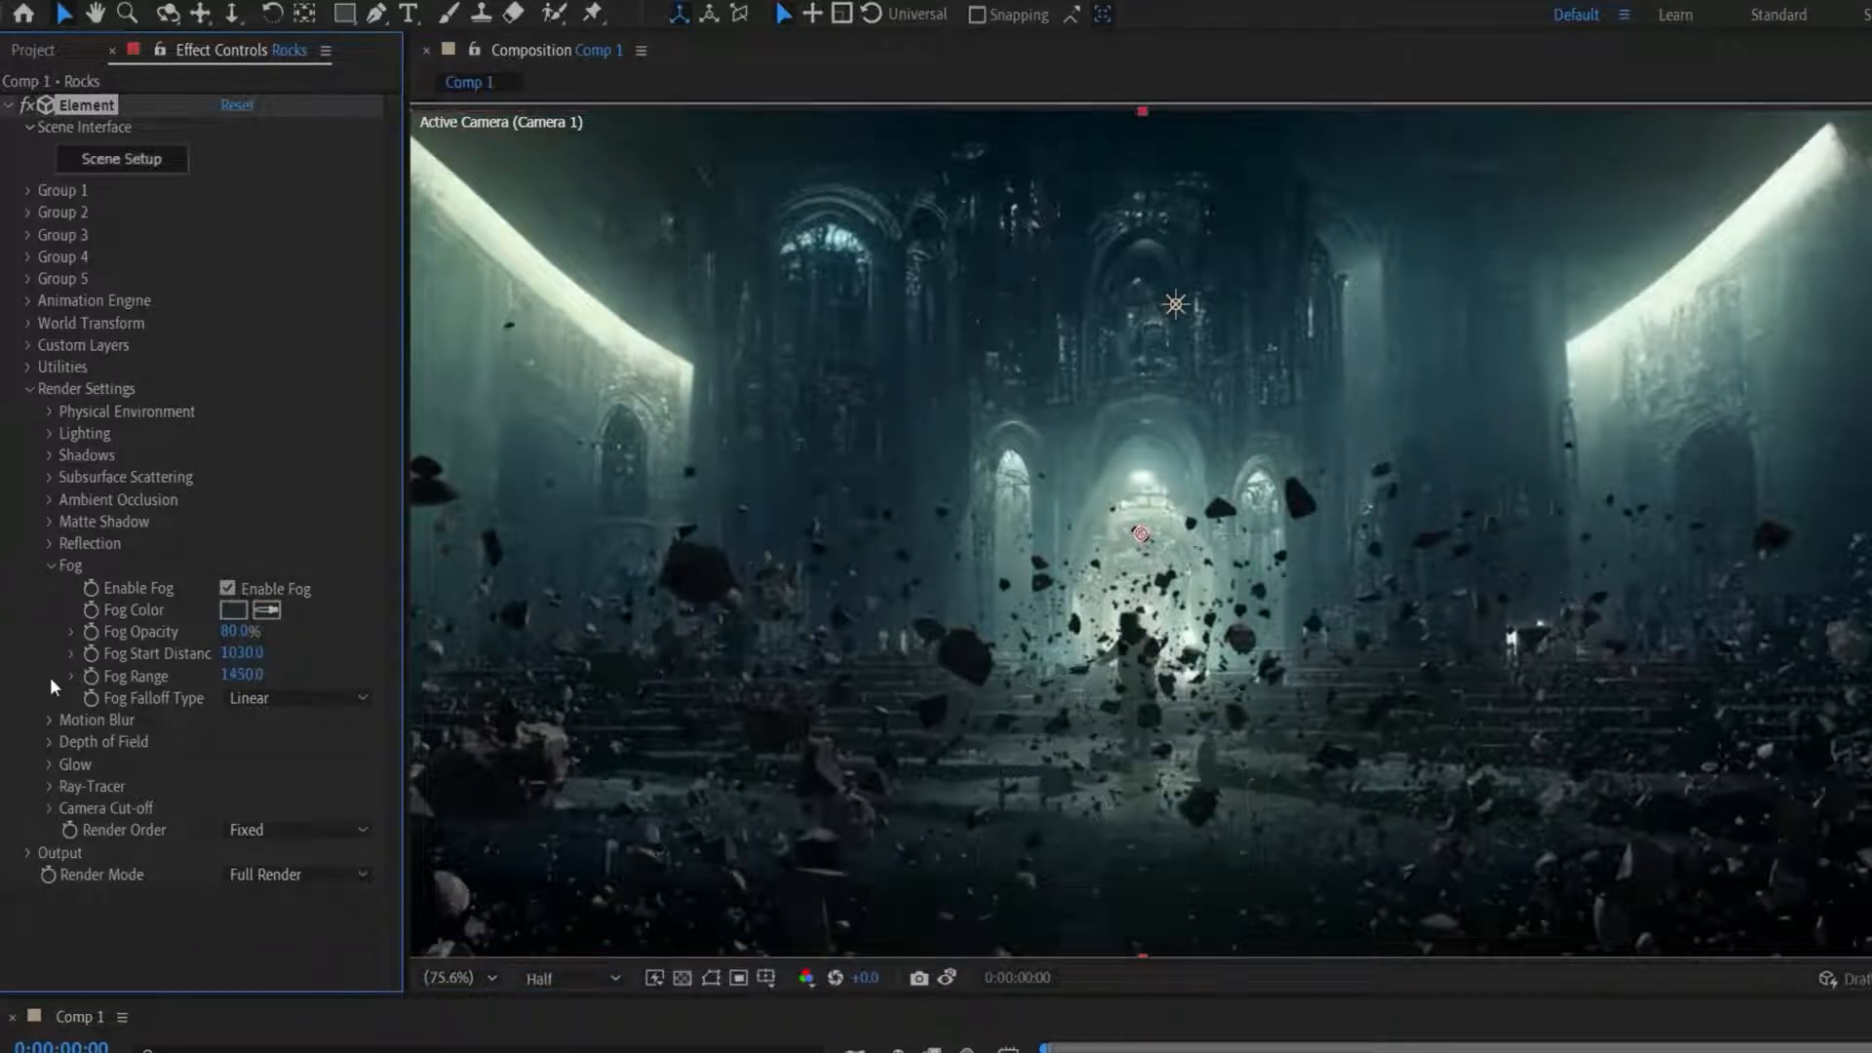
left_click(50, 565)
left_click(26, 388)
Apply Curves to the Rocks layer and adjust individual color channels to match the rocks to the cathedral's cool tones.
right_click(225, 585)
mouse_move(390, 777)
left_click(638, 1024)
left_click(293, 477)
left_click(270, 527)
left_click_drag(357, 568, 262, 640)
left_click(268, 477)
left_click(272, 578)
left_click_drag(140, 781, 139, 784)
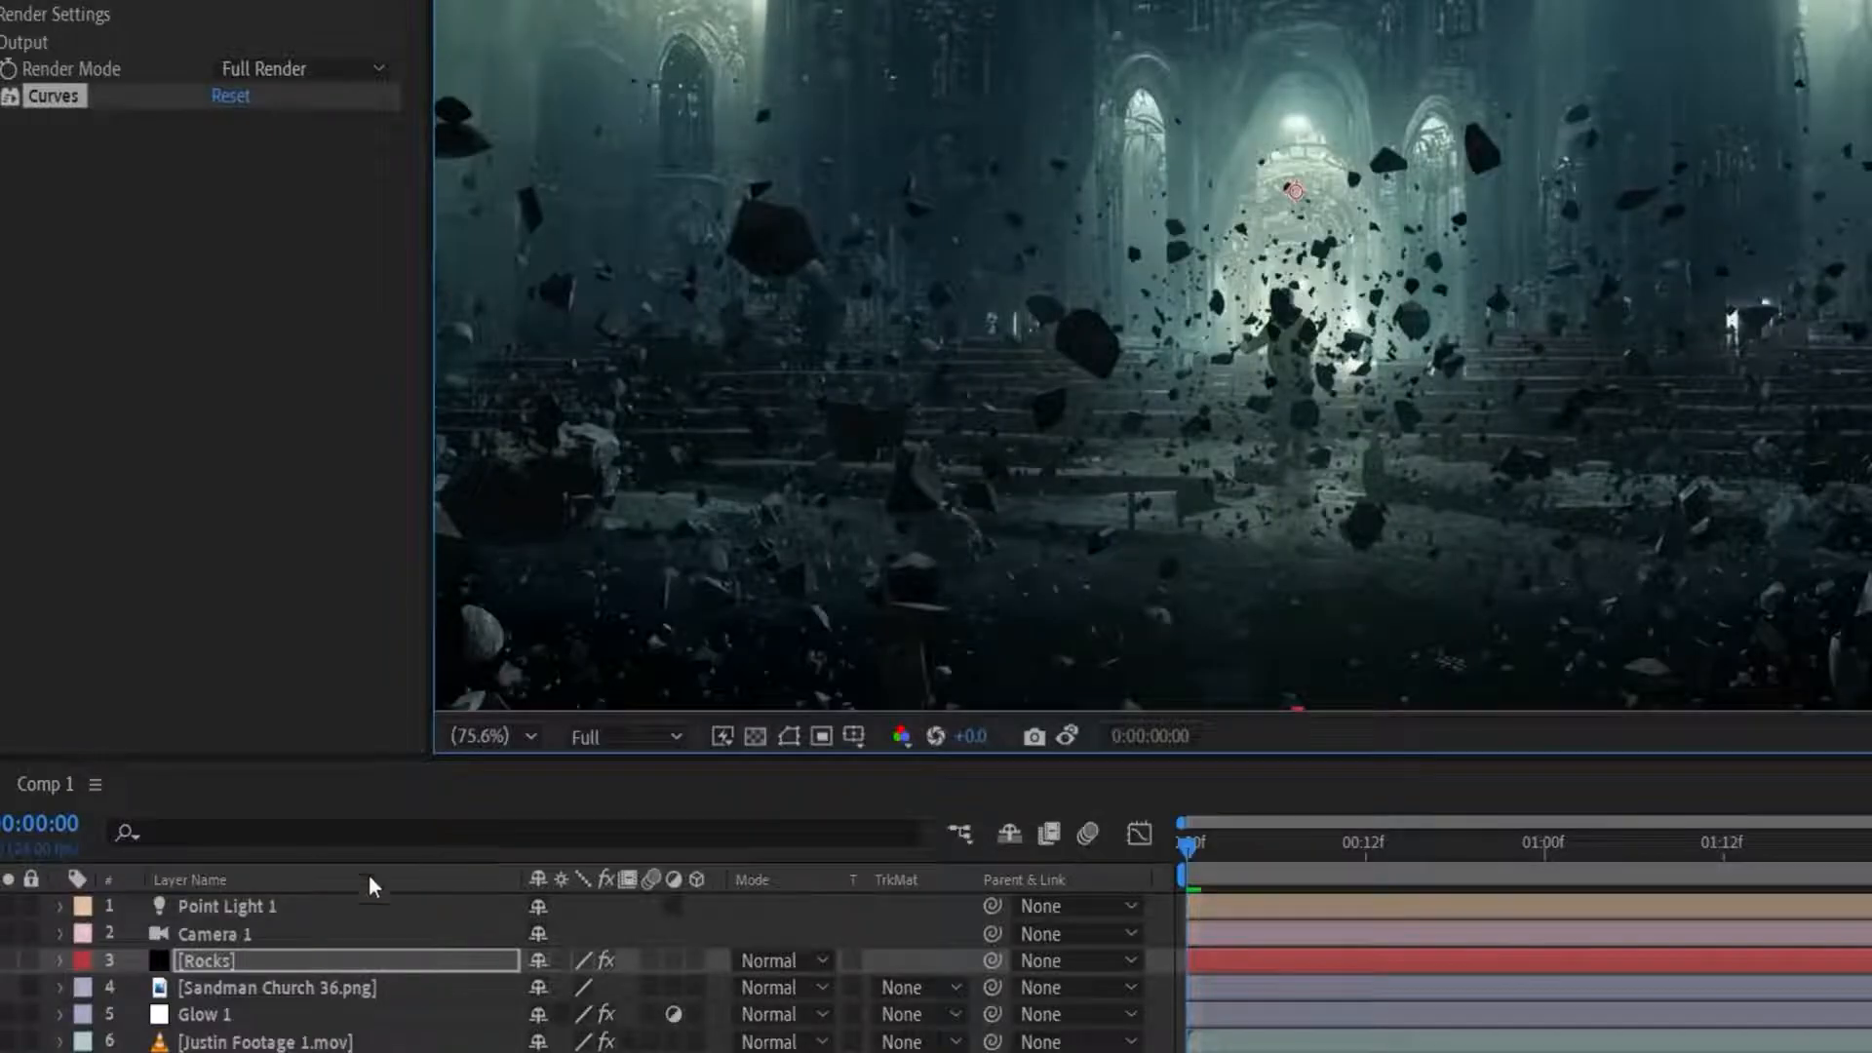
Pre-compose Point Light 1, Camera 1, Rocks and the church copy into a composition named Rocks, moving all attributes.
left_click(285, 909)
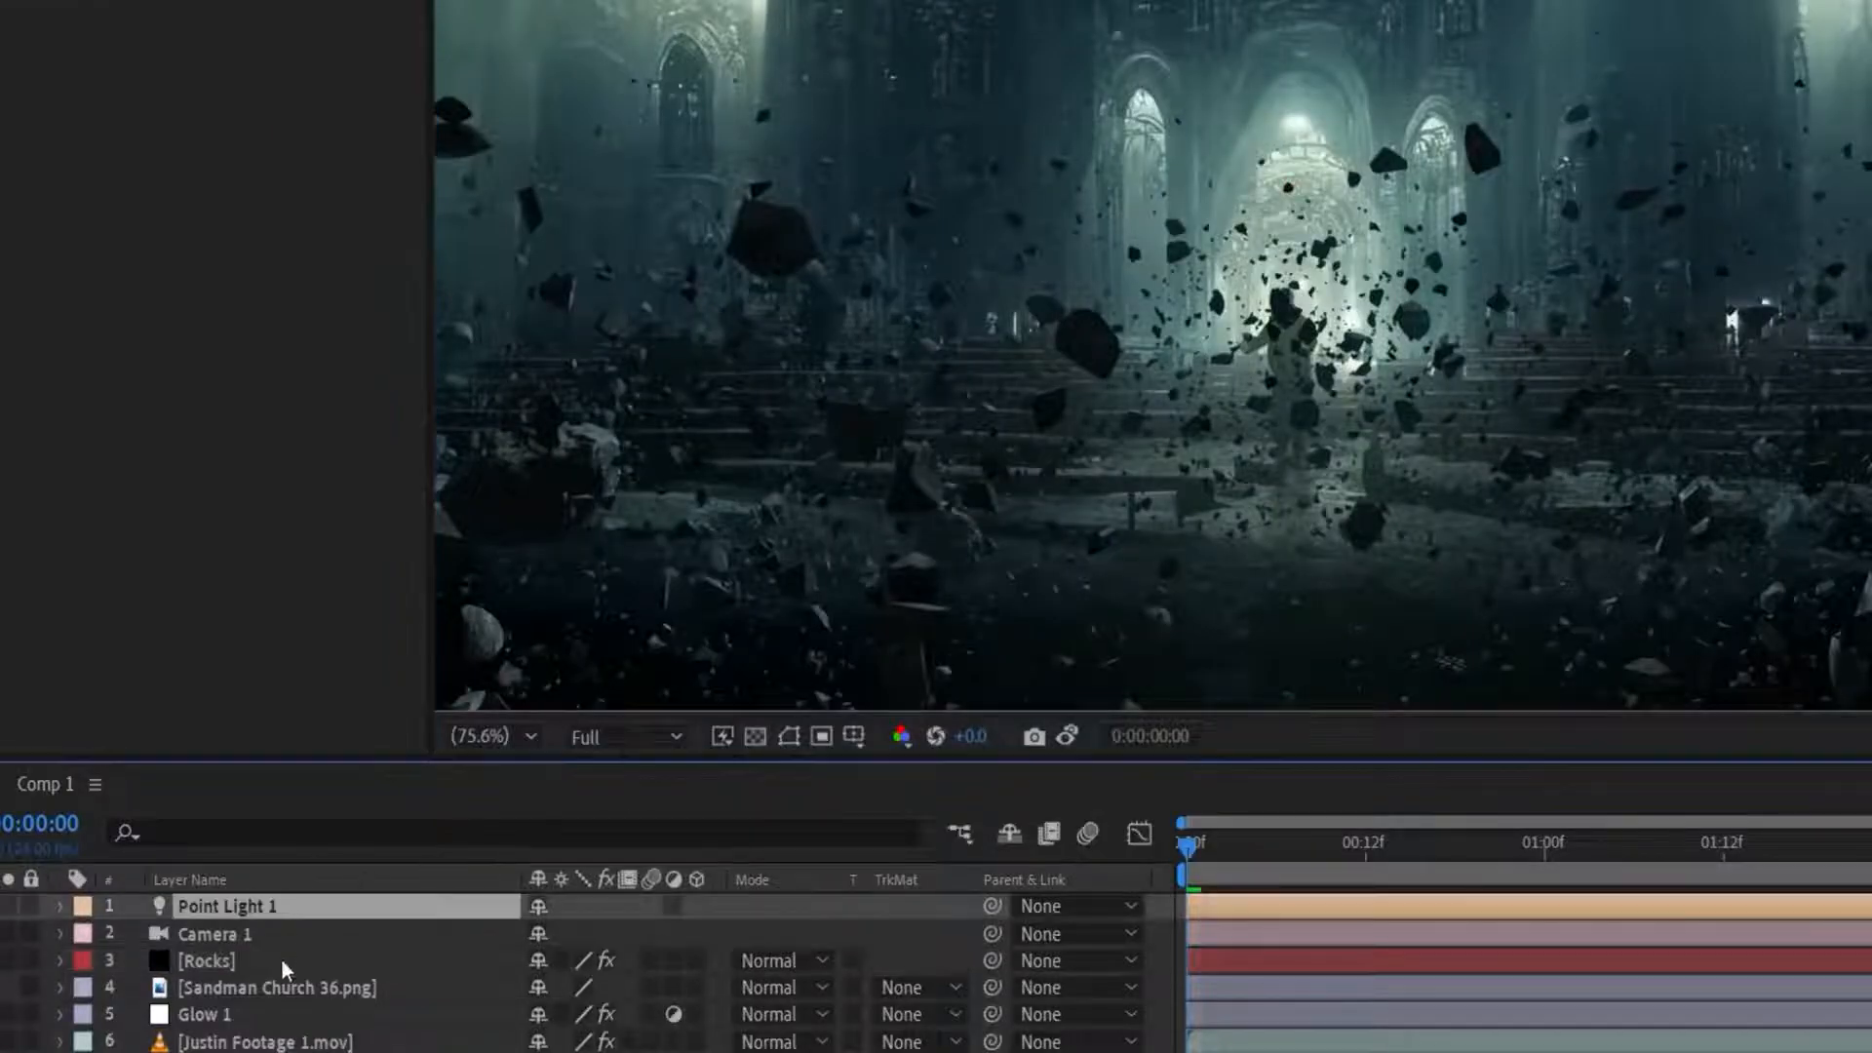
left_click(286, 988, "shift")
right_click(284, 999)
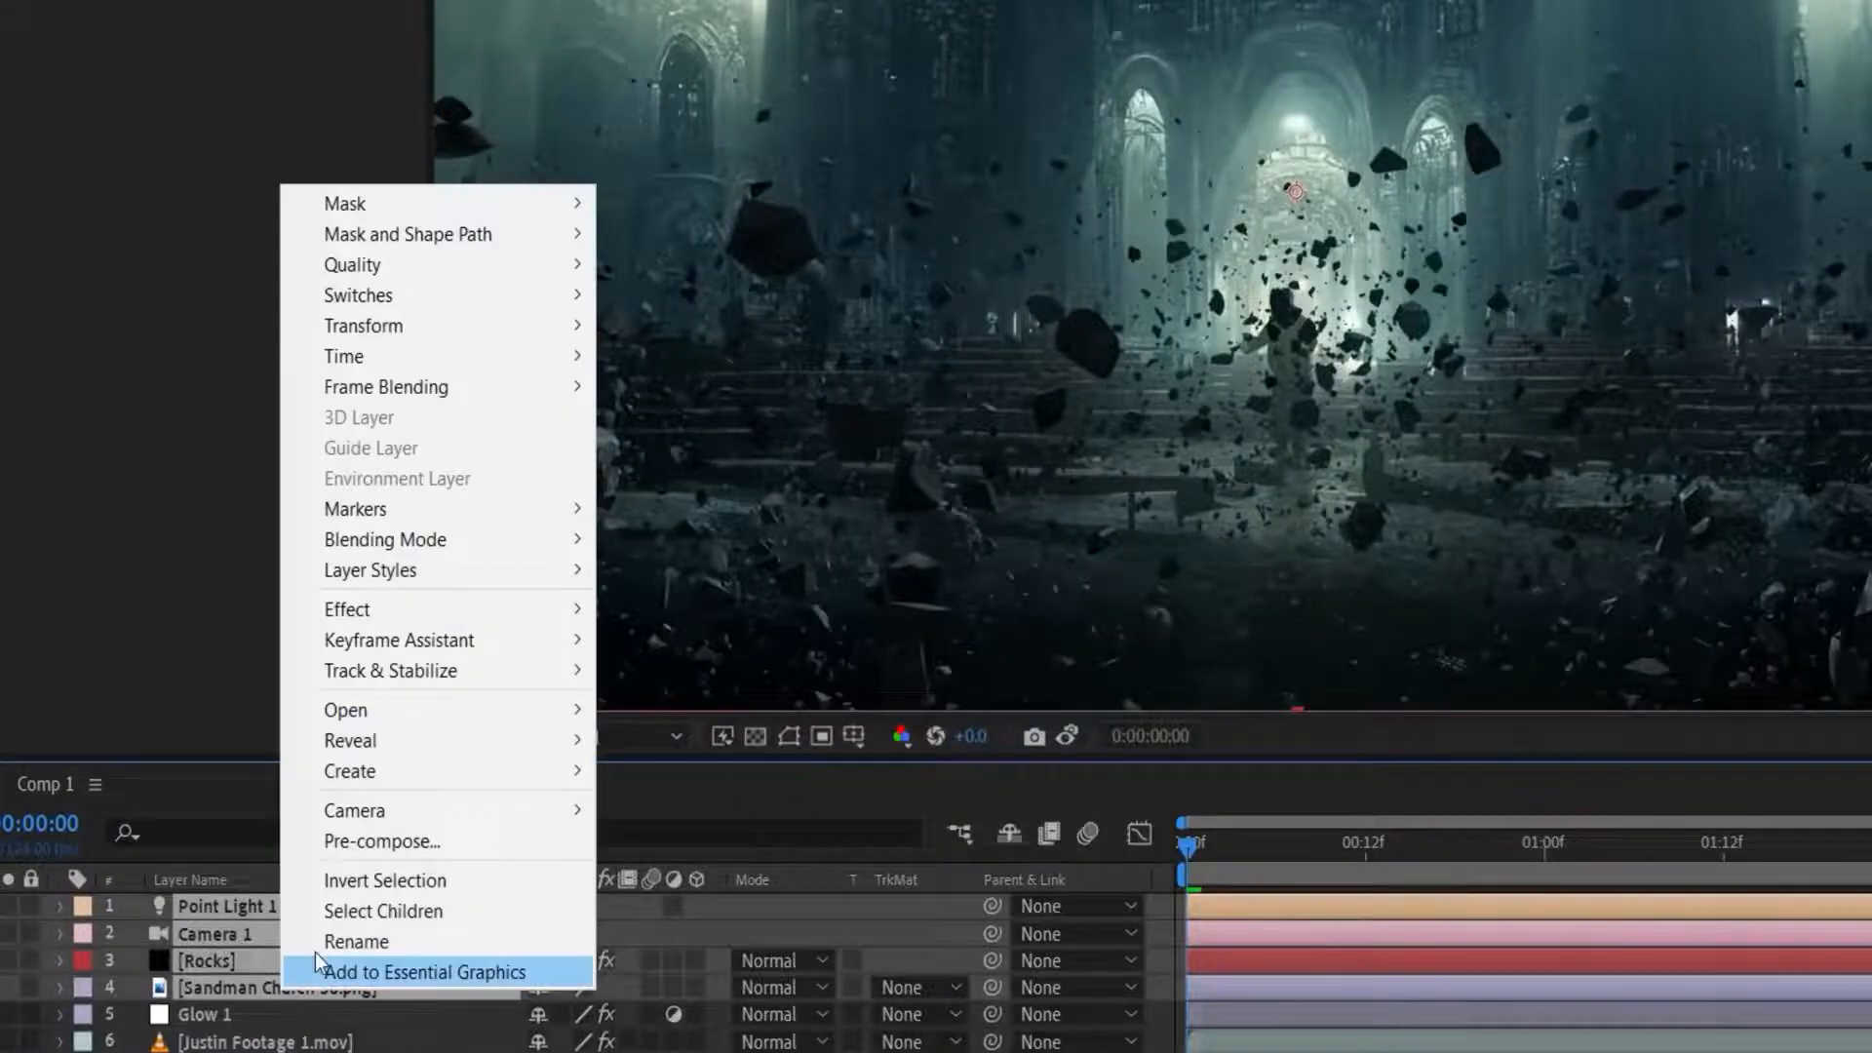
left_click(353, 836)
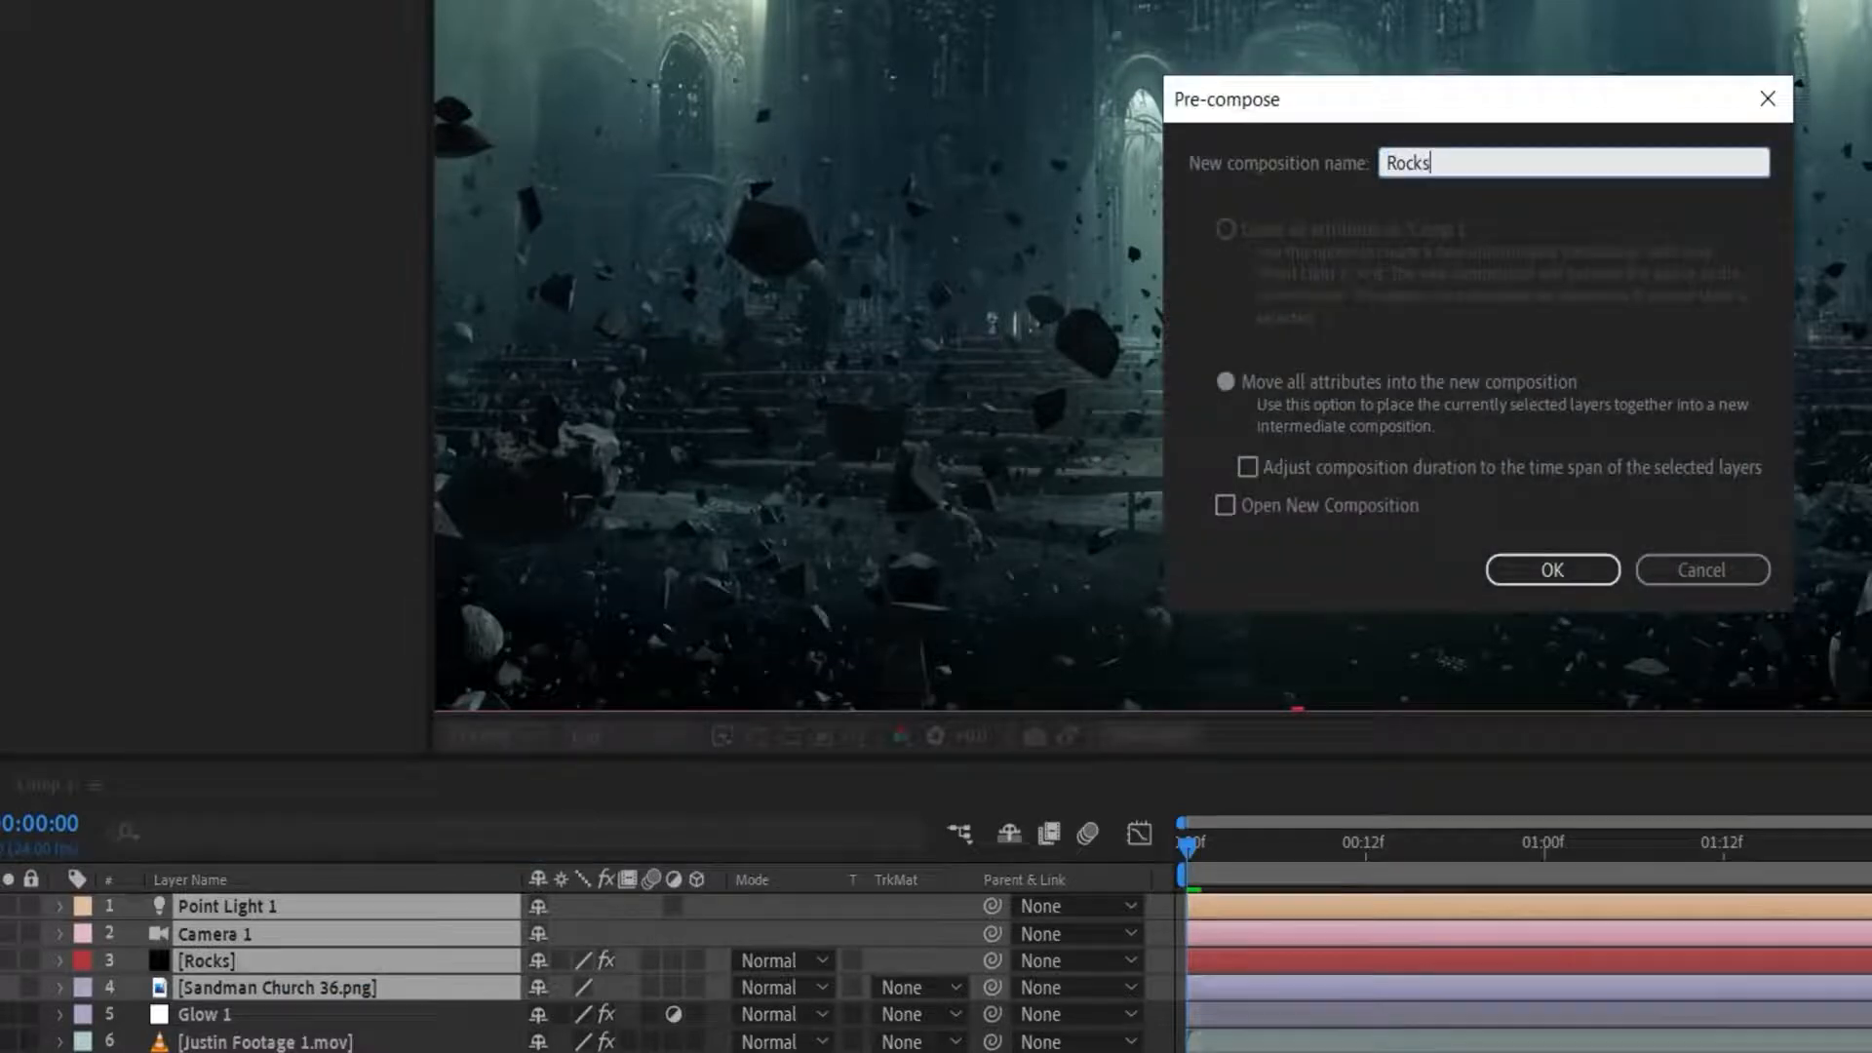
key("Return")
Open the Rocks pre-composition, add an adjustment layer above everything and duplicate it.
double_click(343, 911)
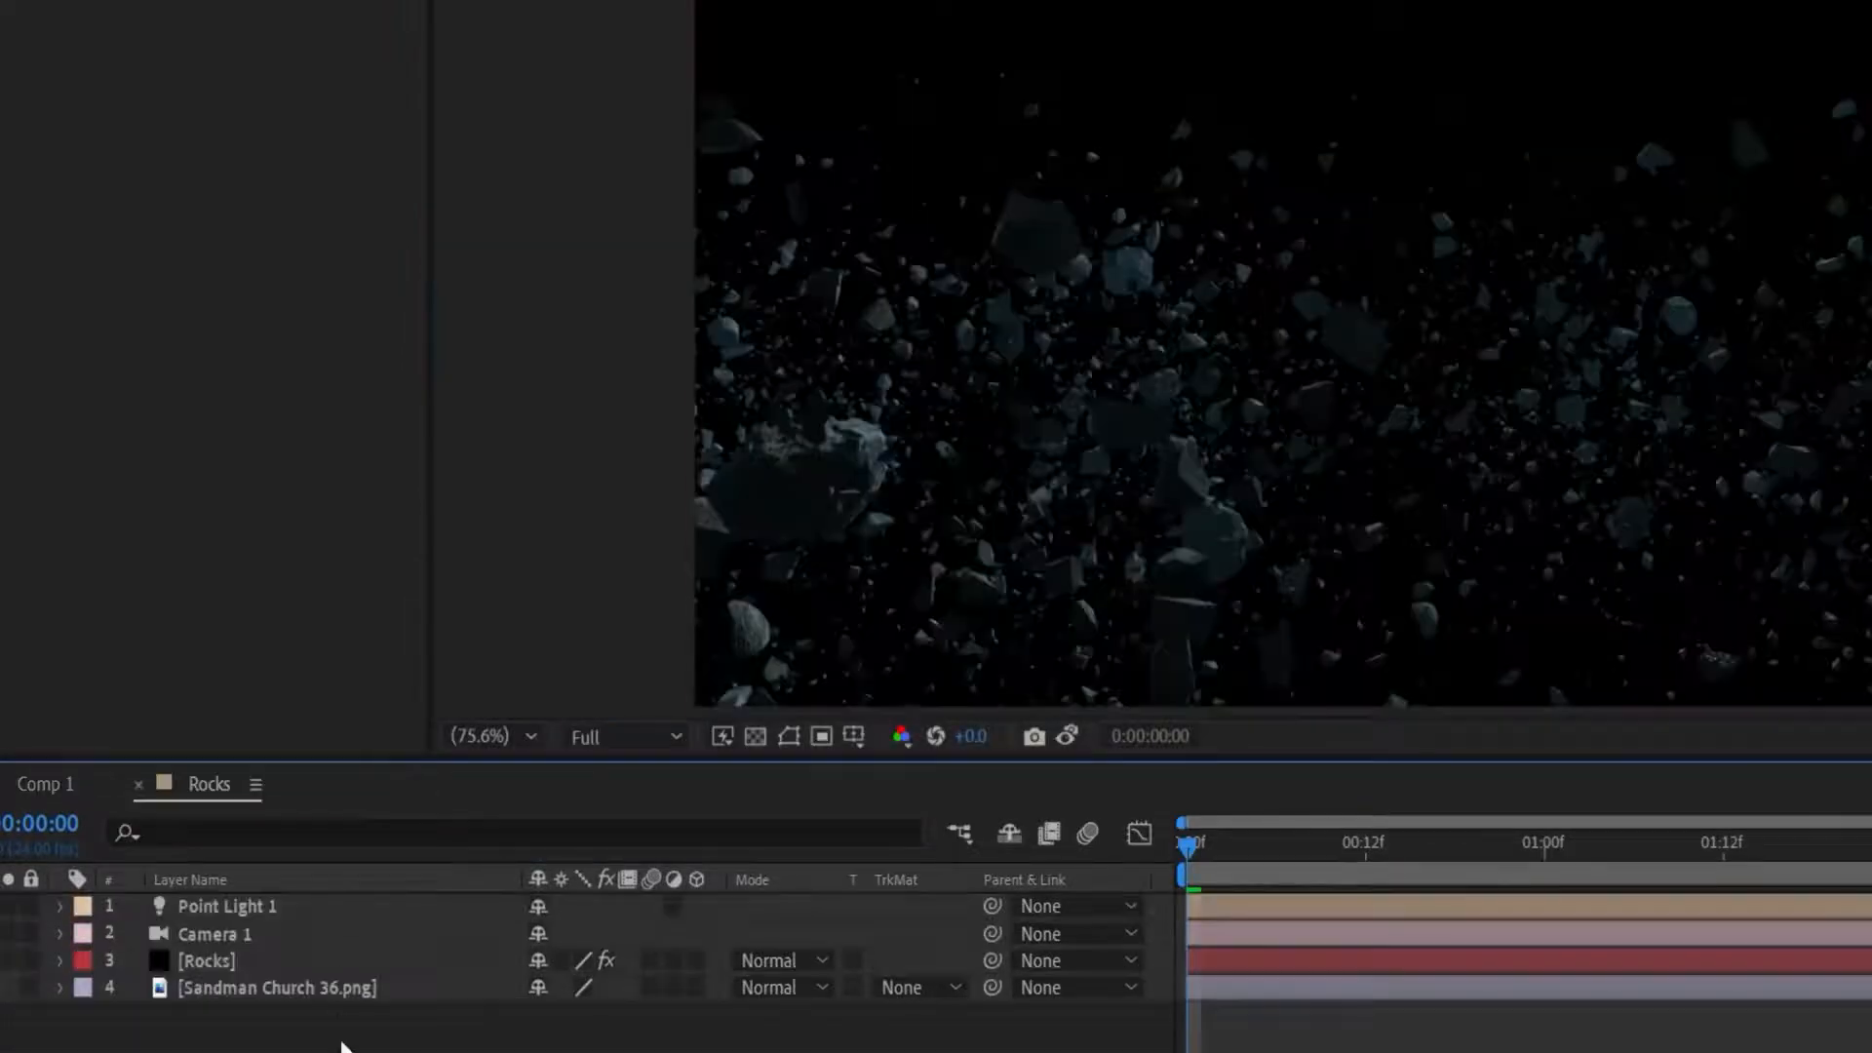
right_click(565, 1019)
mouse_move(682, 725)
left_click(1003, 940)
key("ctrl+d")
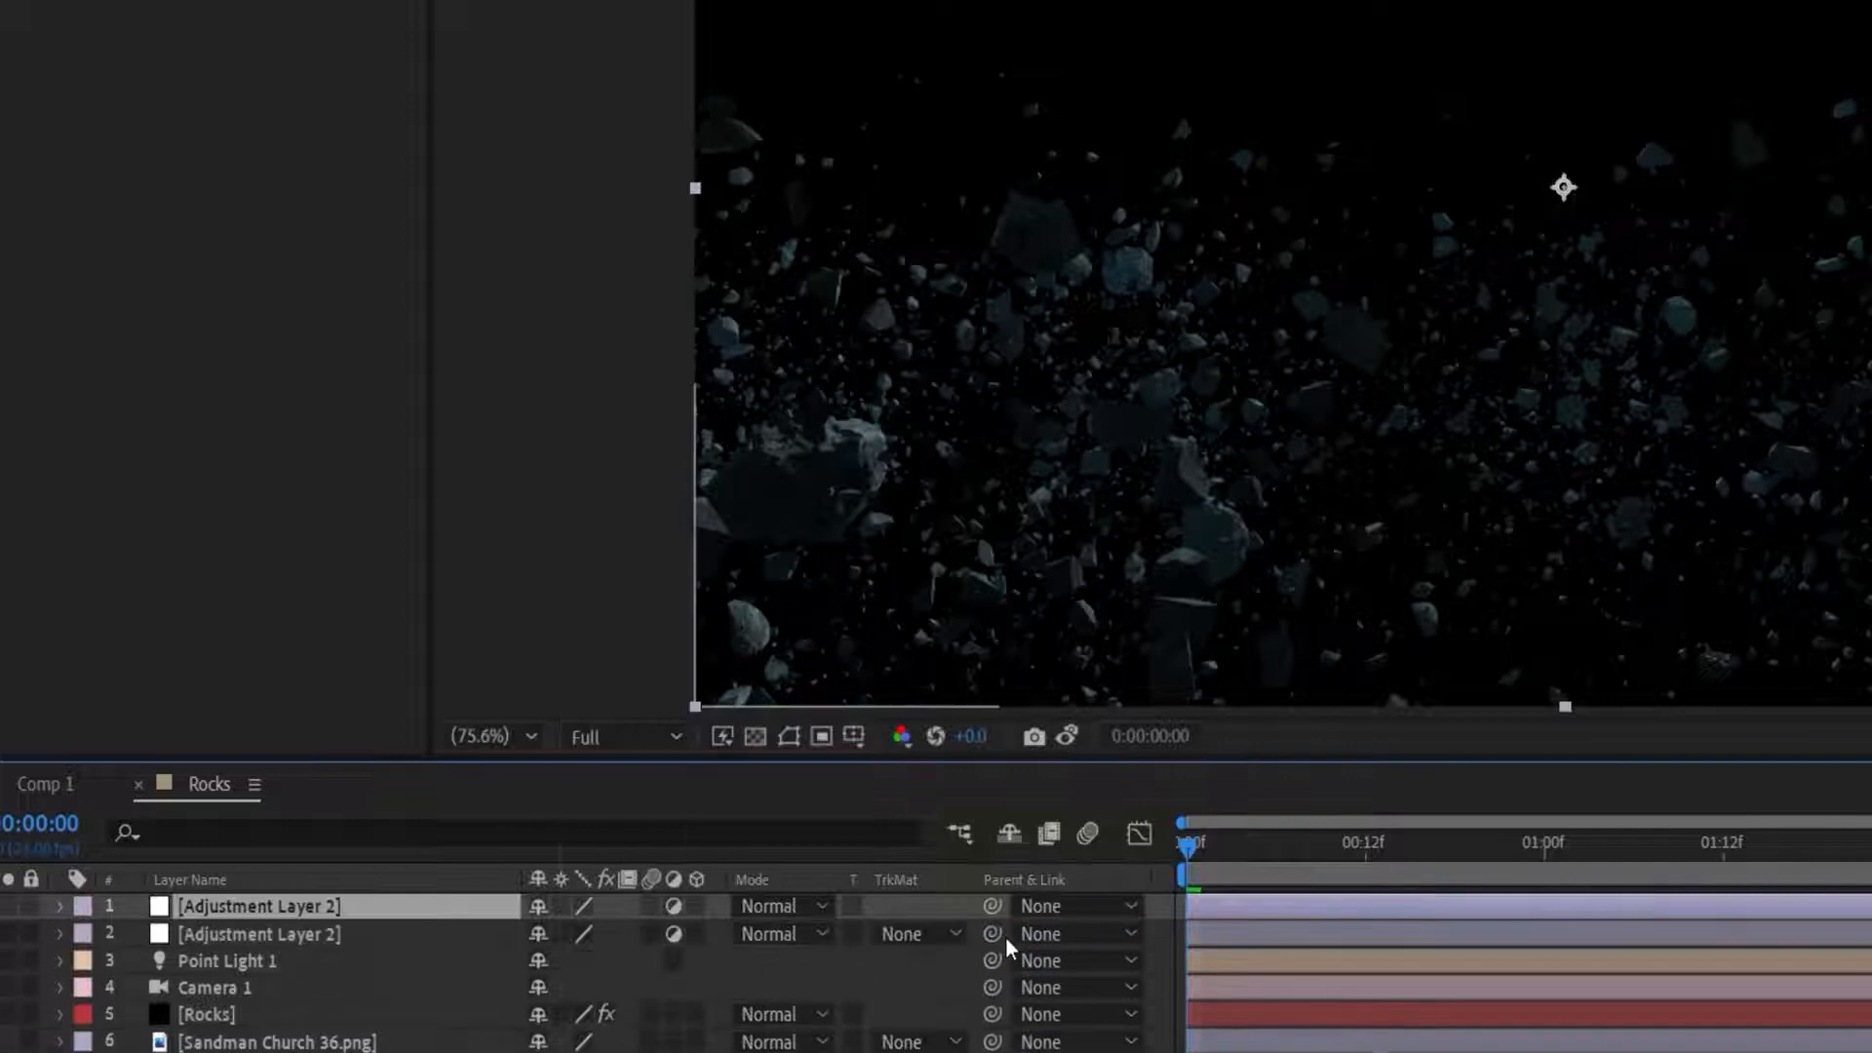
Rename the lower adjustment layer as Dark.
left_click(430, 939)
key("Return")
type("Dark")
key("Return")
Apply Curves to the Dark layer and pull down the highlights and midtones to darken the rocks strongly.
left_click(239, 17)
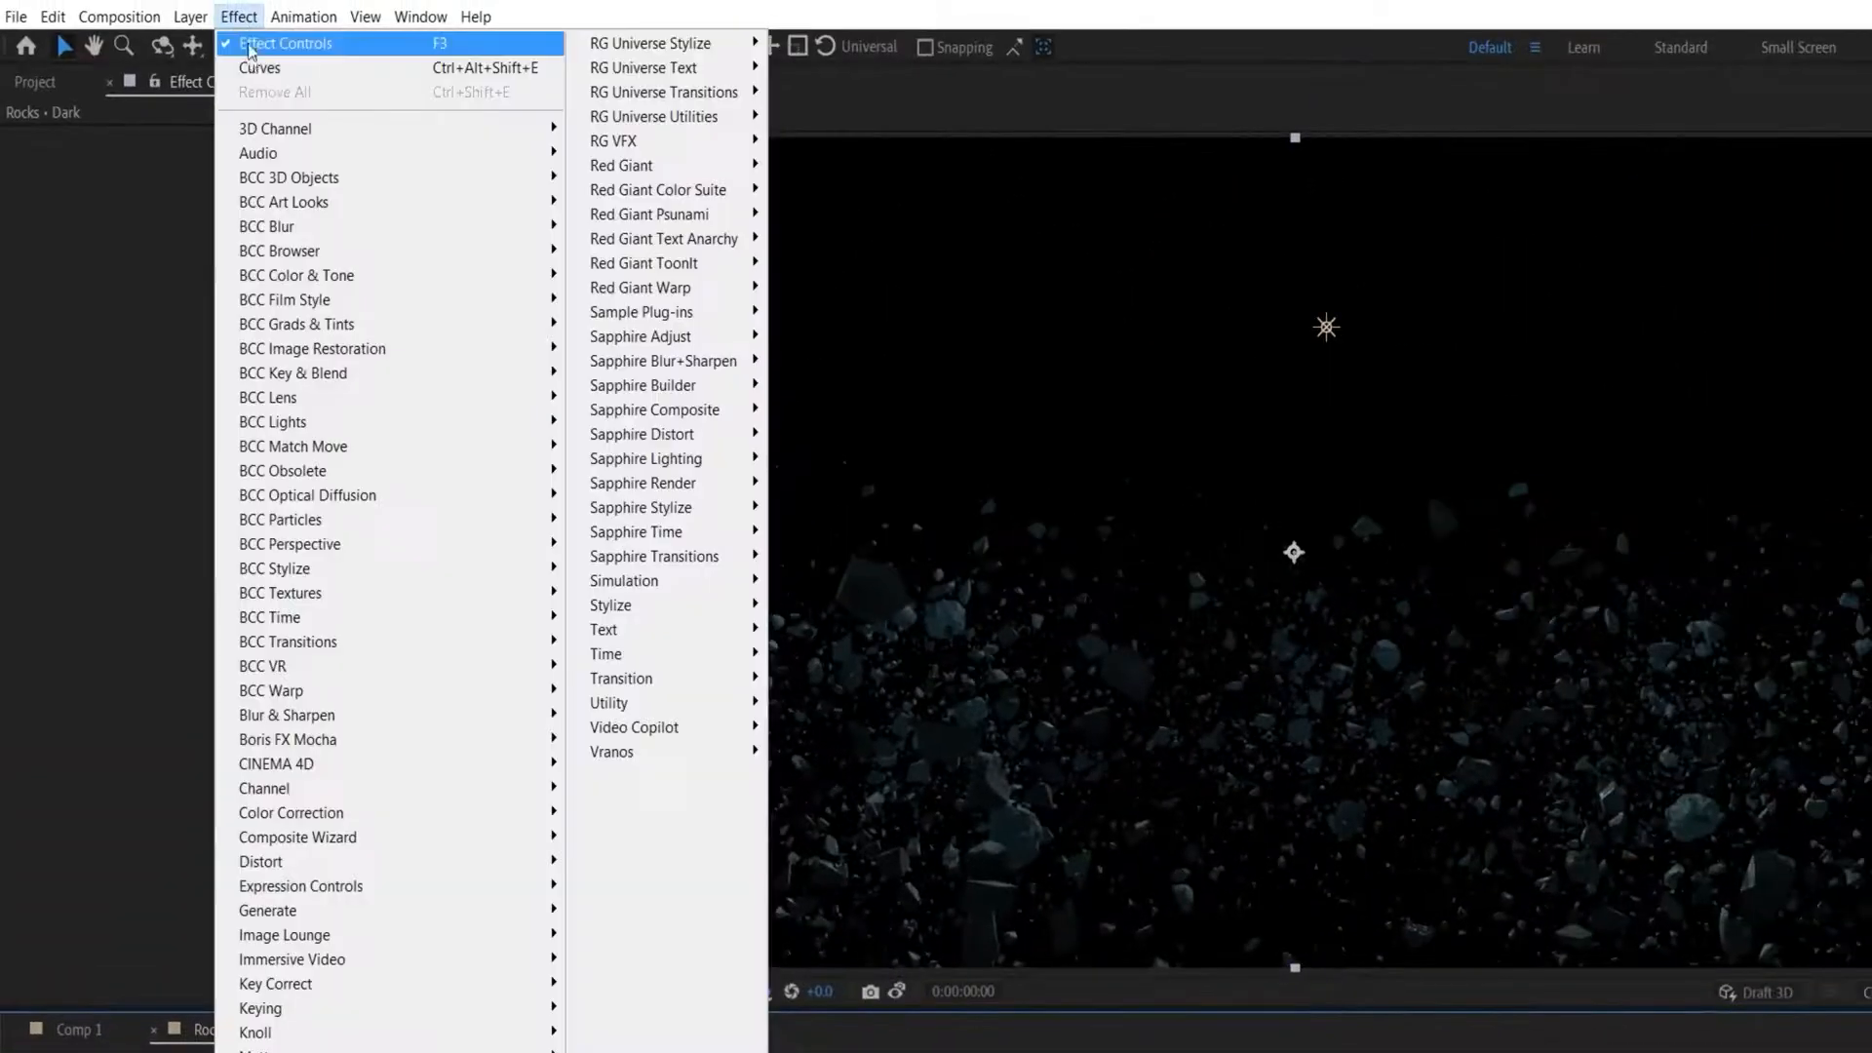
left_click(284, 62)
left_click_drag(340, 247, 372, 409)
left_click_drag(236, 466, 226, 491)
Draw a large elliptical mask on the Dark layer, set it to Subtract and feather it by 288 pixels.
left_click_drag(330, 46, 432, 101)
left_click_drag(596, 136, 1867, 928)
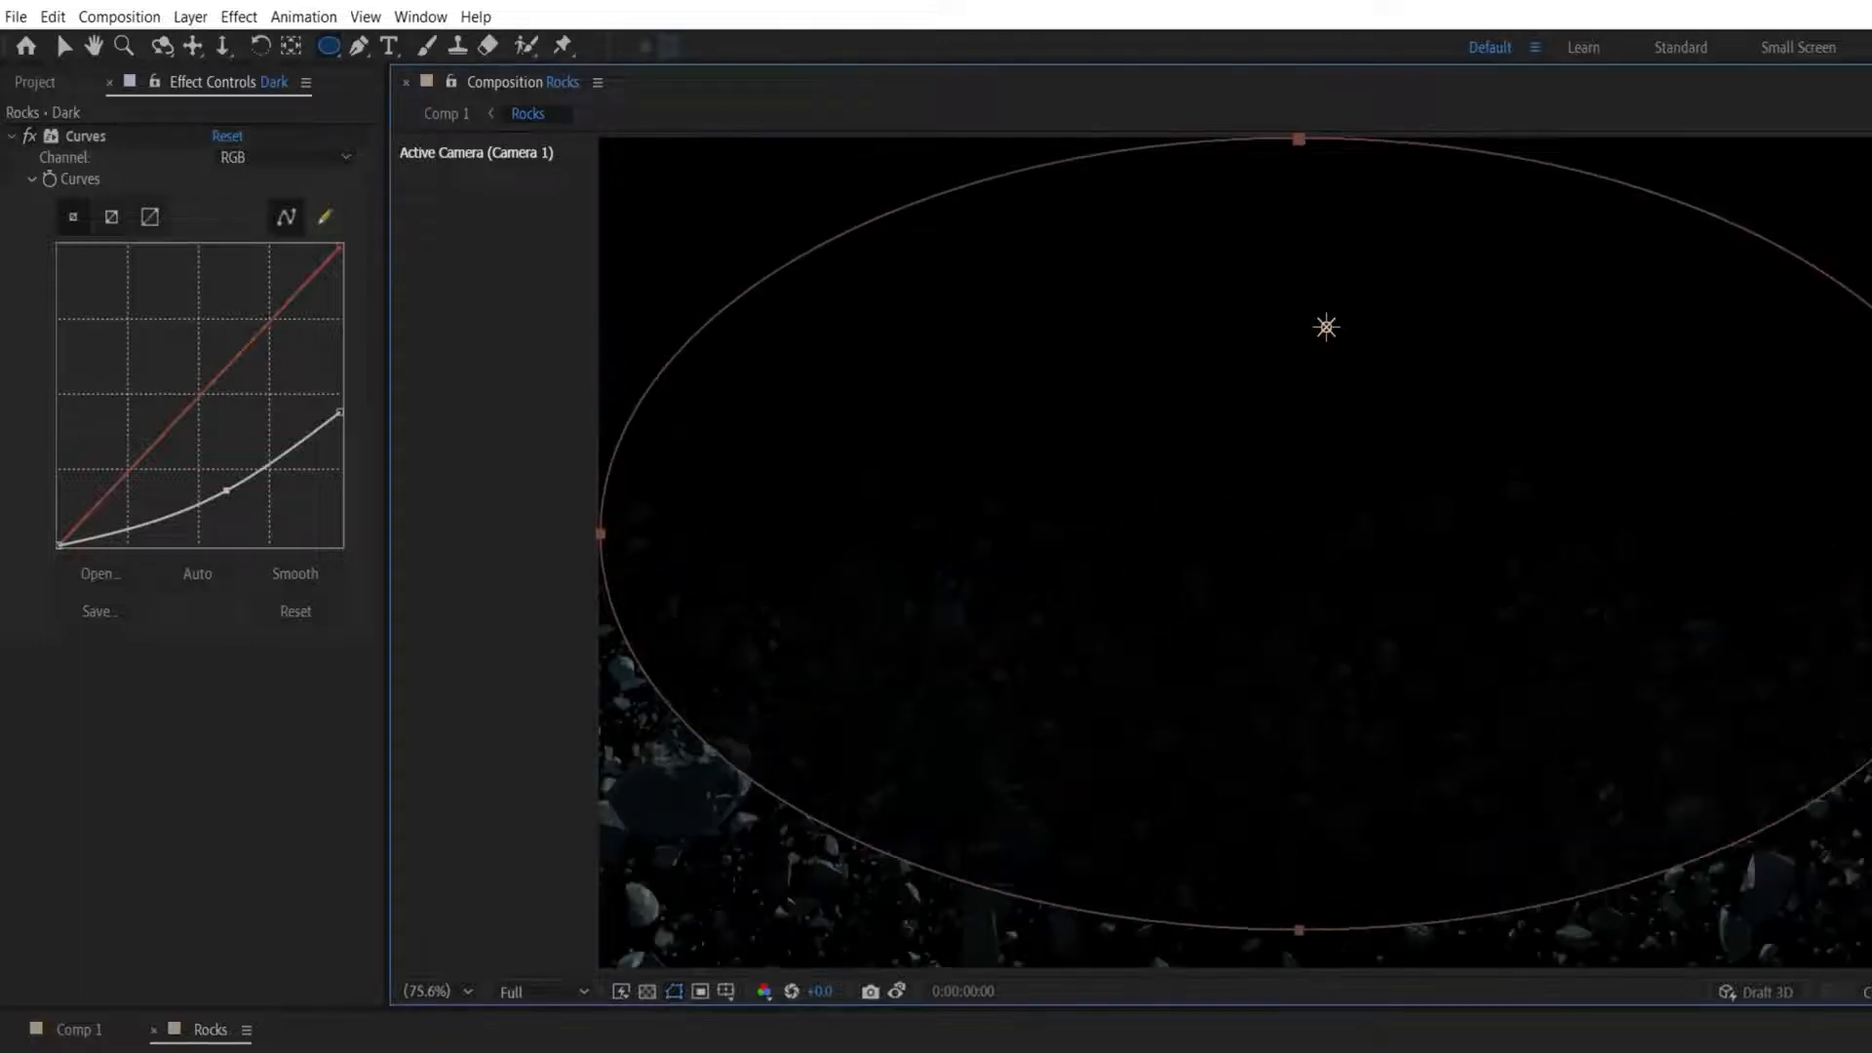
left_click(503, 954)
left_click(503, 977)
key("f")
left_click_drag(525, 974, 532, 976)
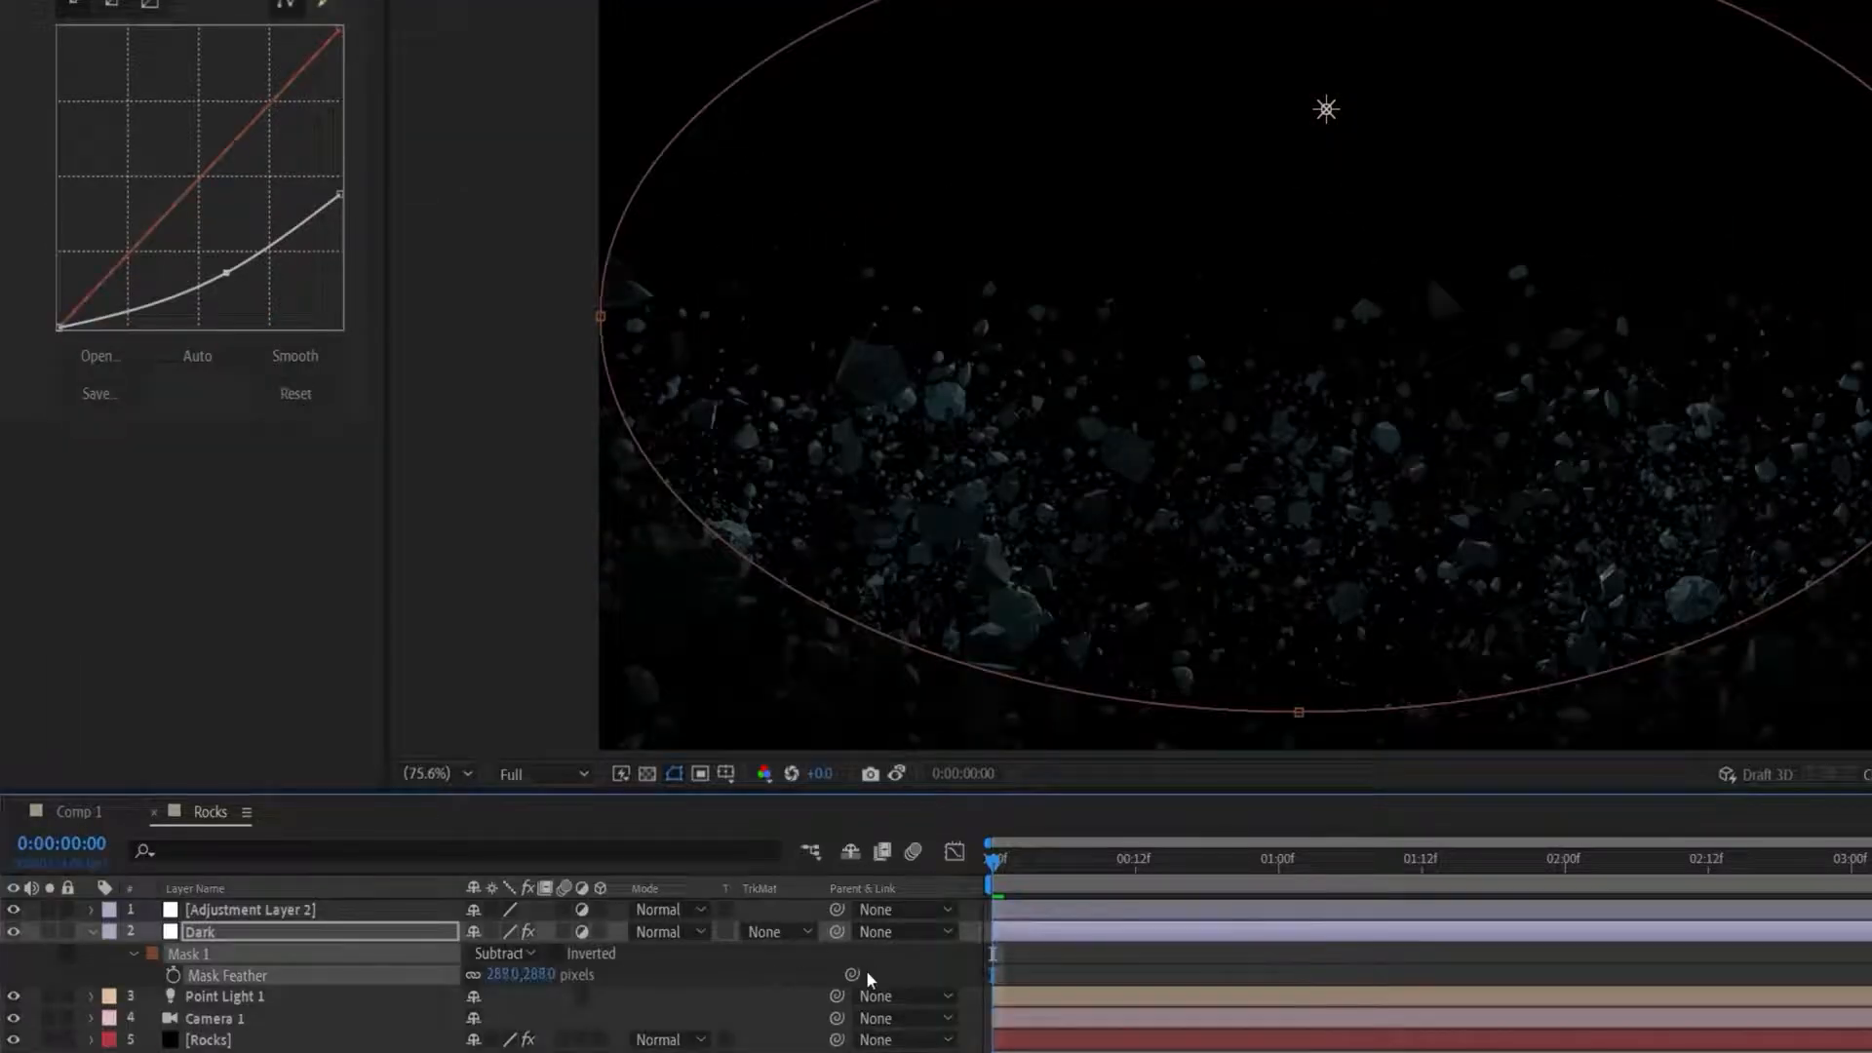
key("f")
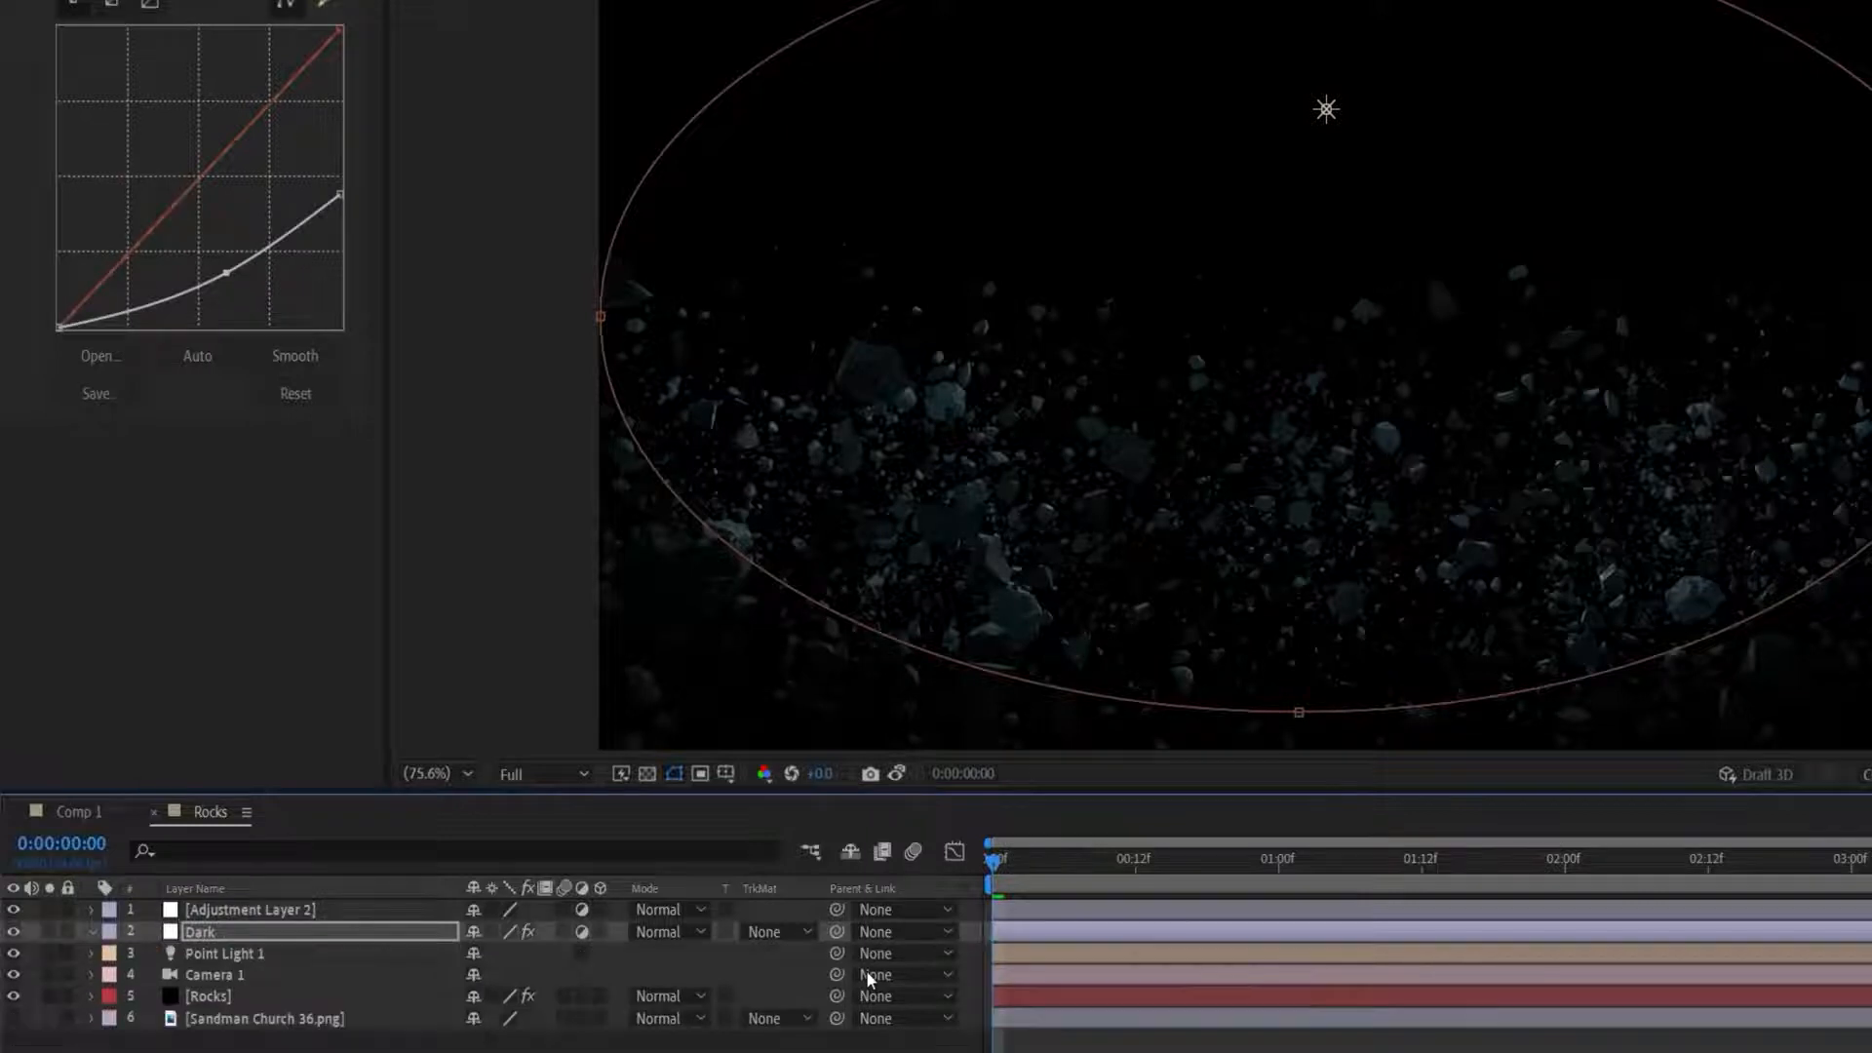
Apply Curves to Adjustment Layer 2 and lift the black point to brighten the rocks.
left_click(370, 916)
left_click(214, 10)
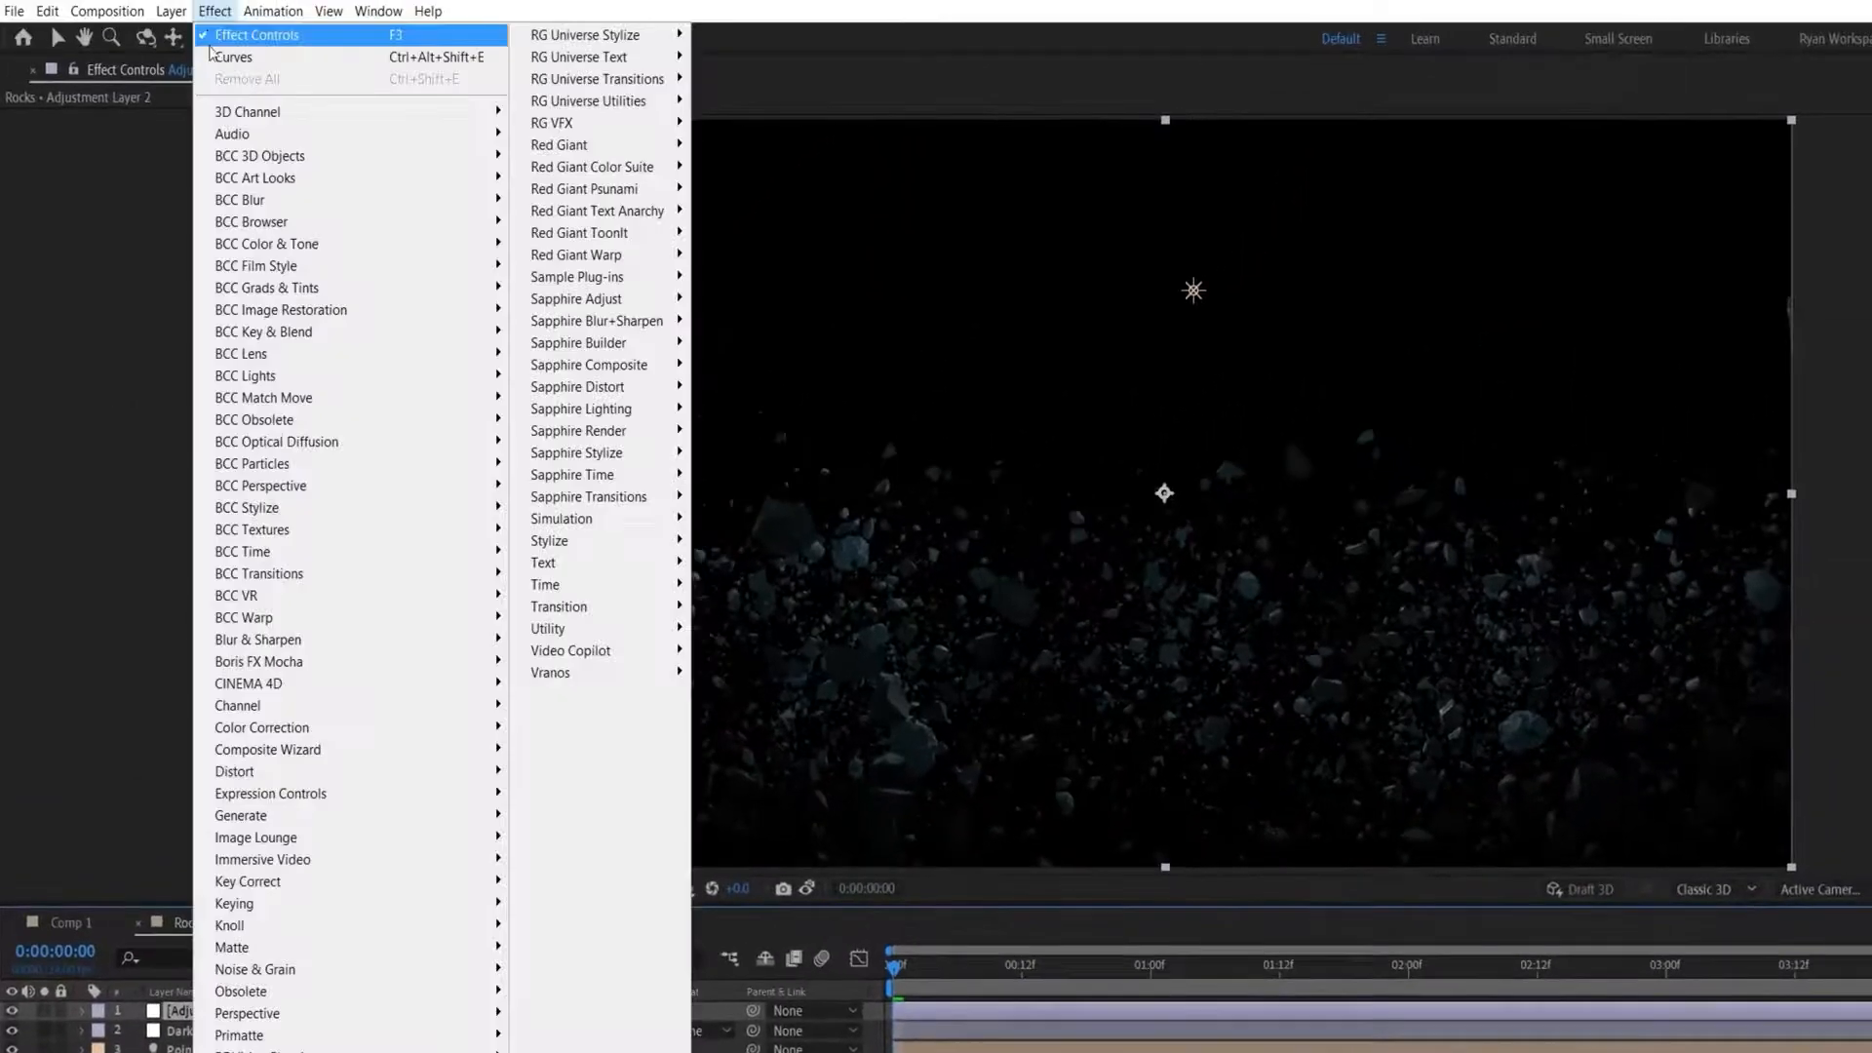
left_click(244, 46)
left_click_drag(51, 484, 51, 450)
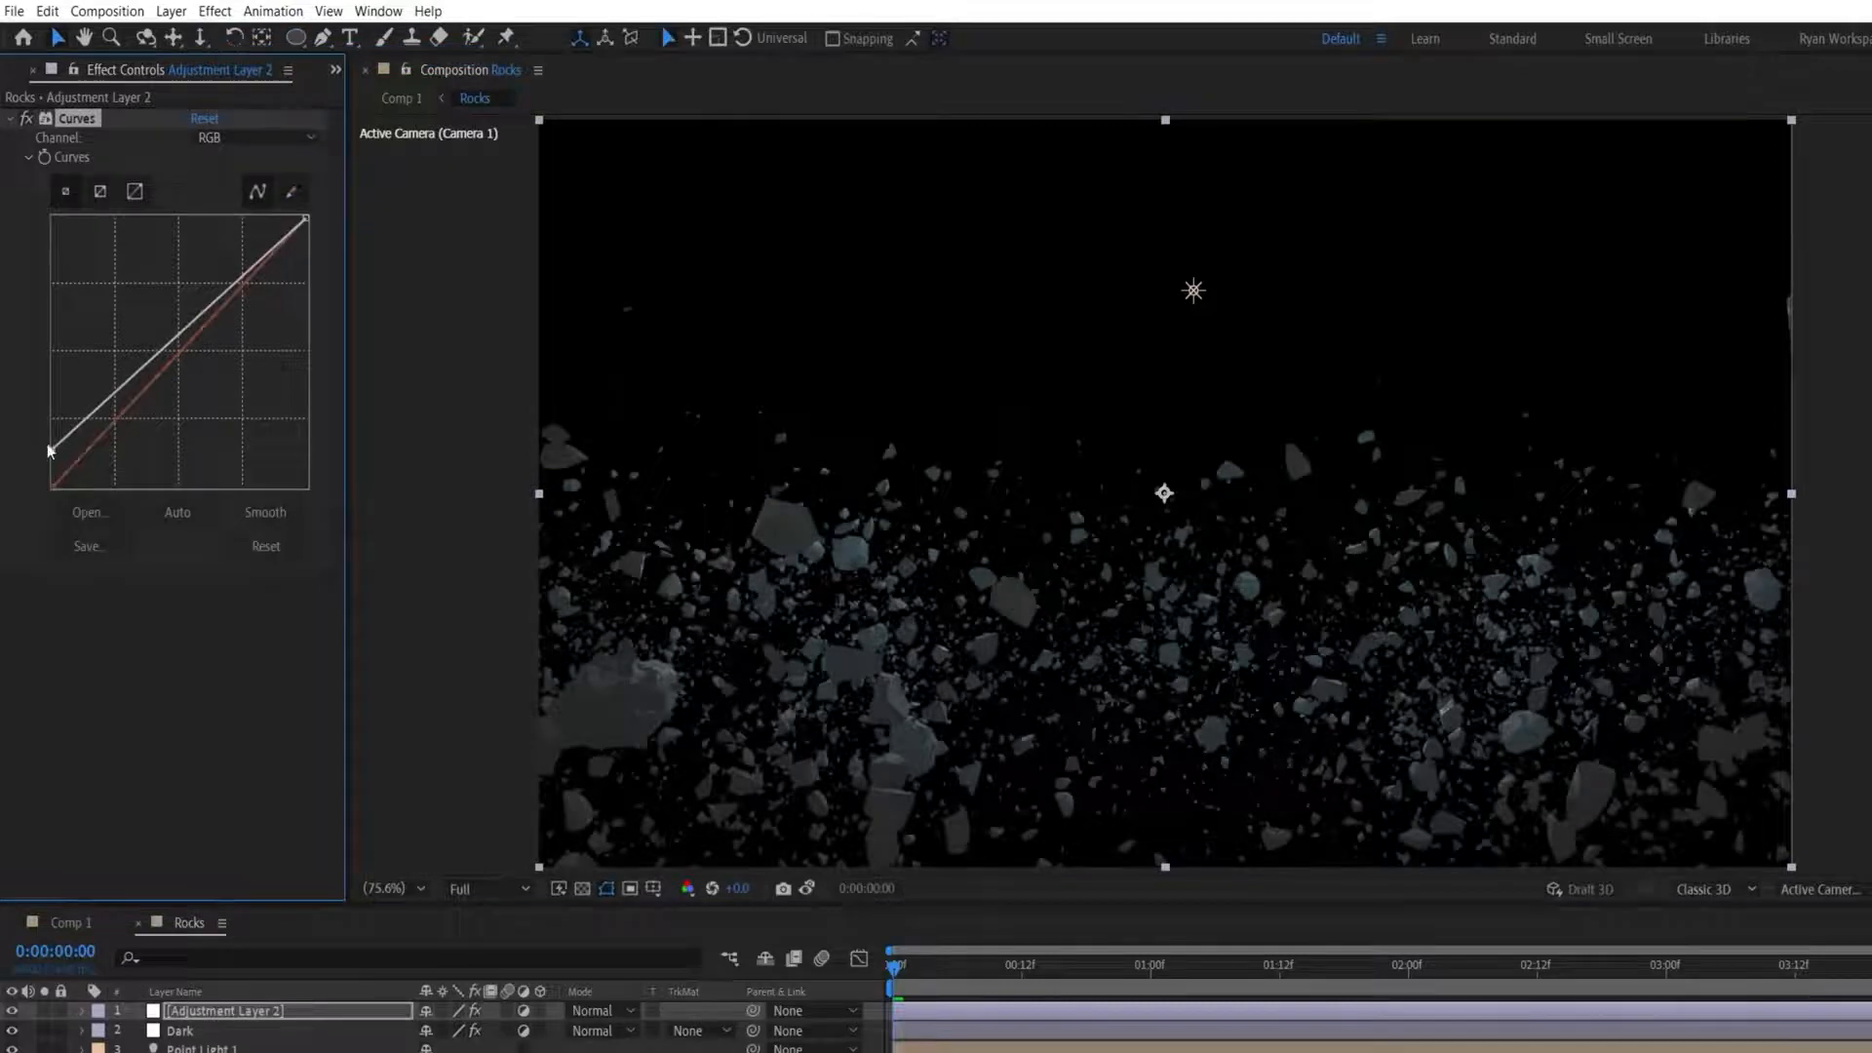
Draw a feathered circular mask at the frame's center on Adjustment Layer 2, and return to Comp 1.
left_click_drag(1163, 492, 1335, 676)
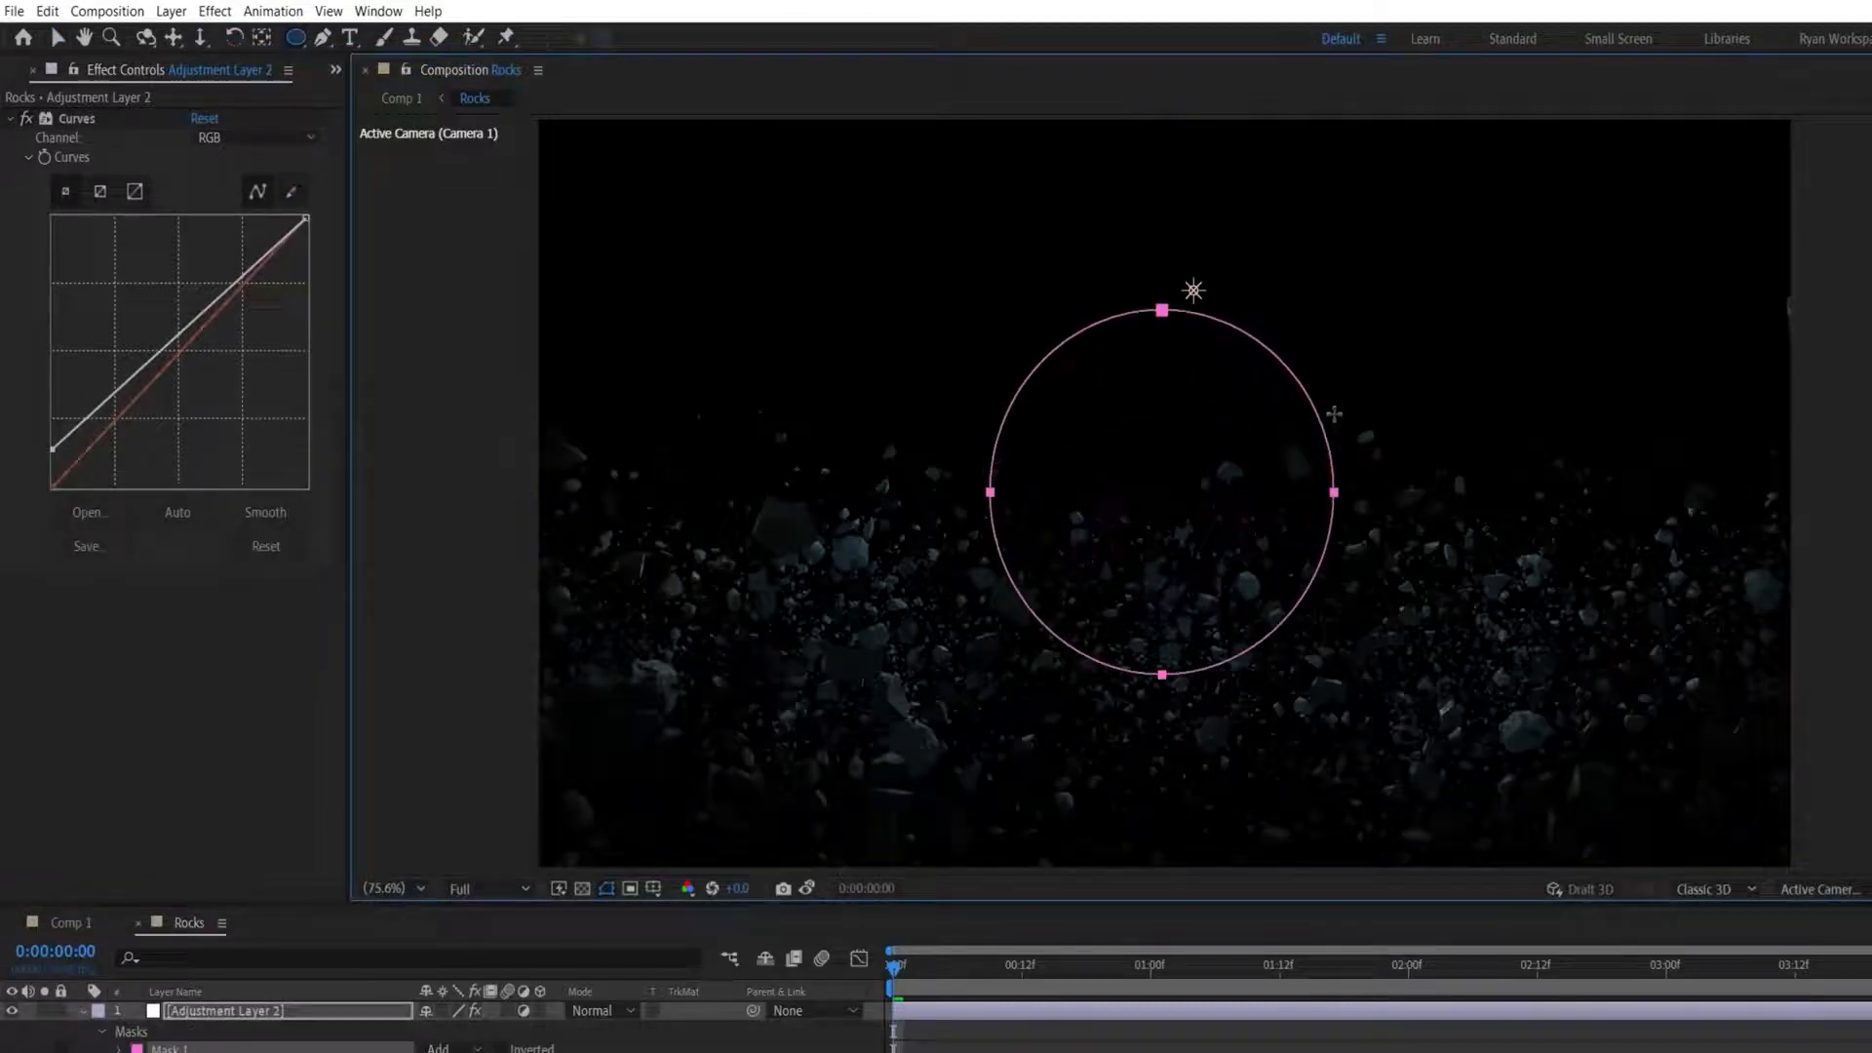
key("f")
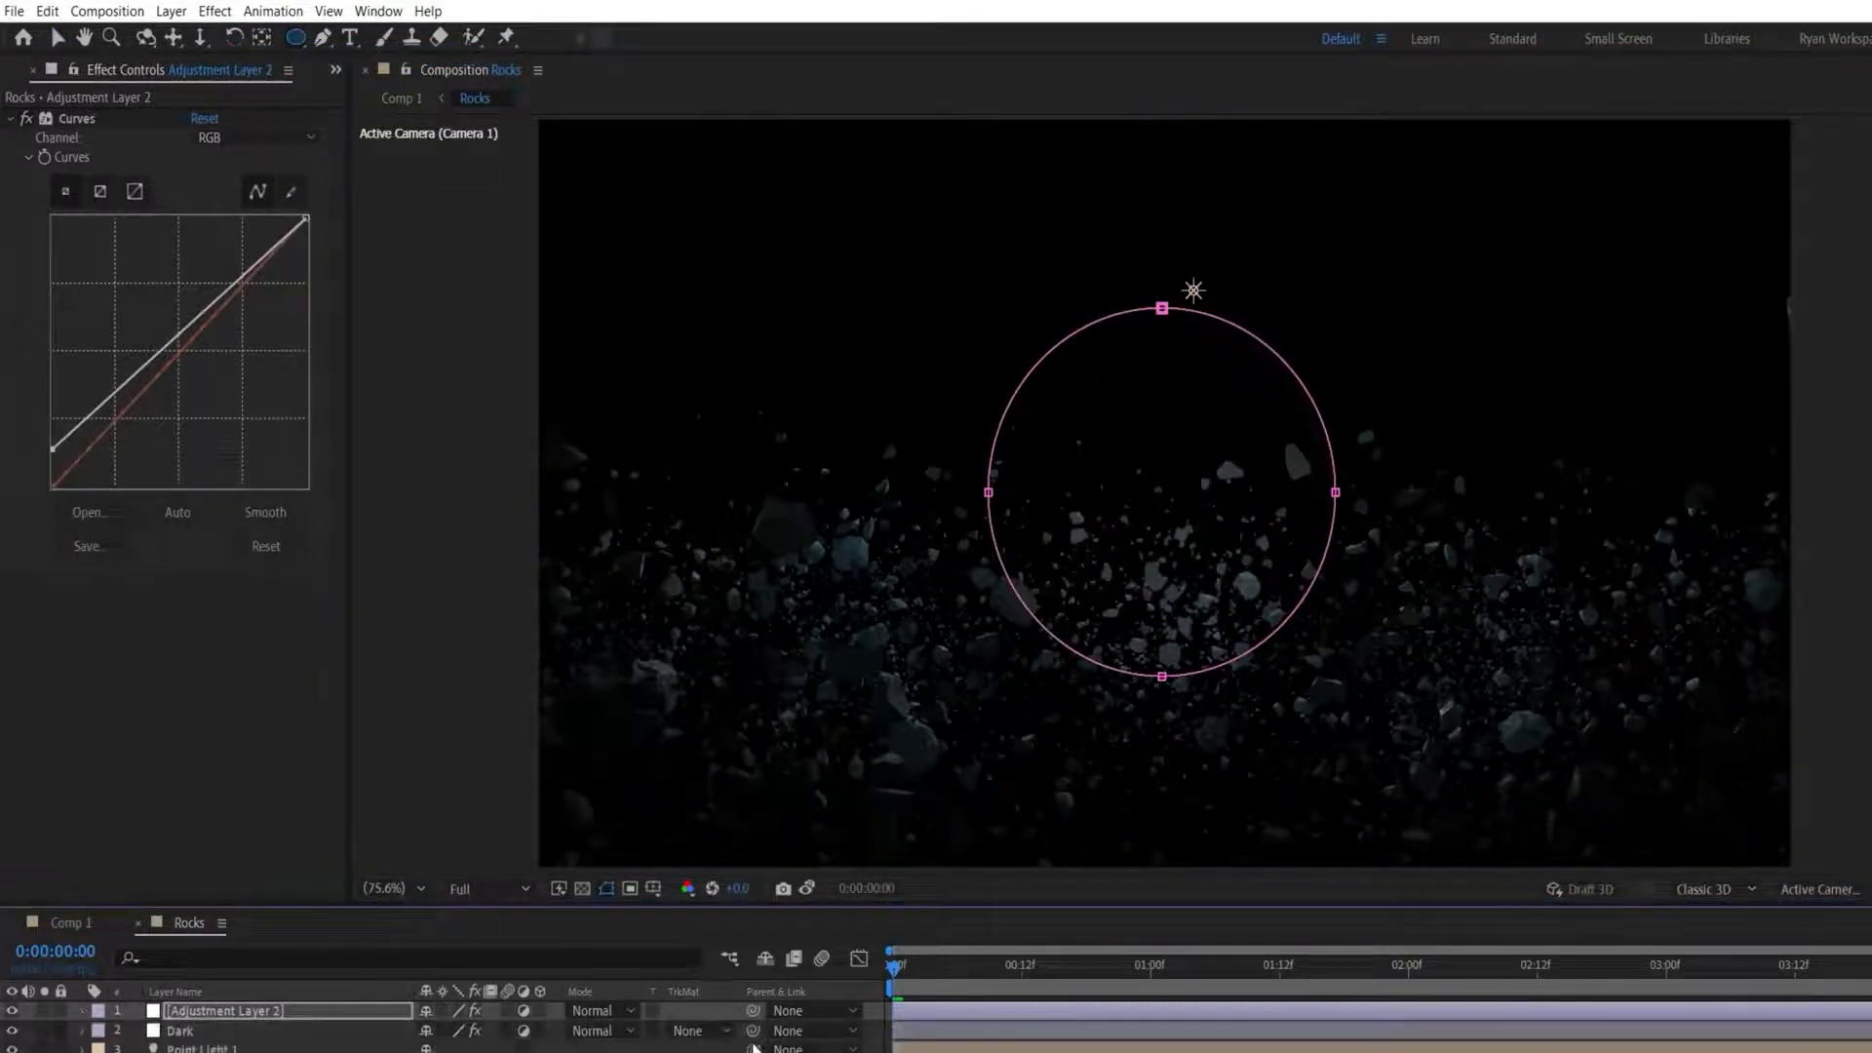
left_click(74, 921)
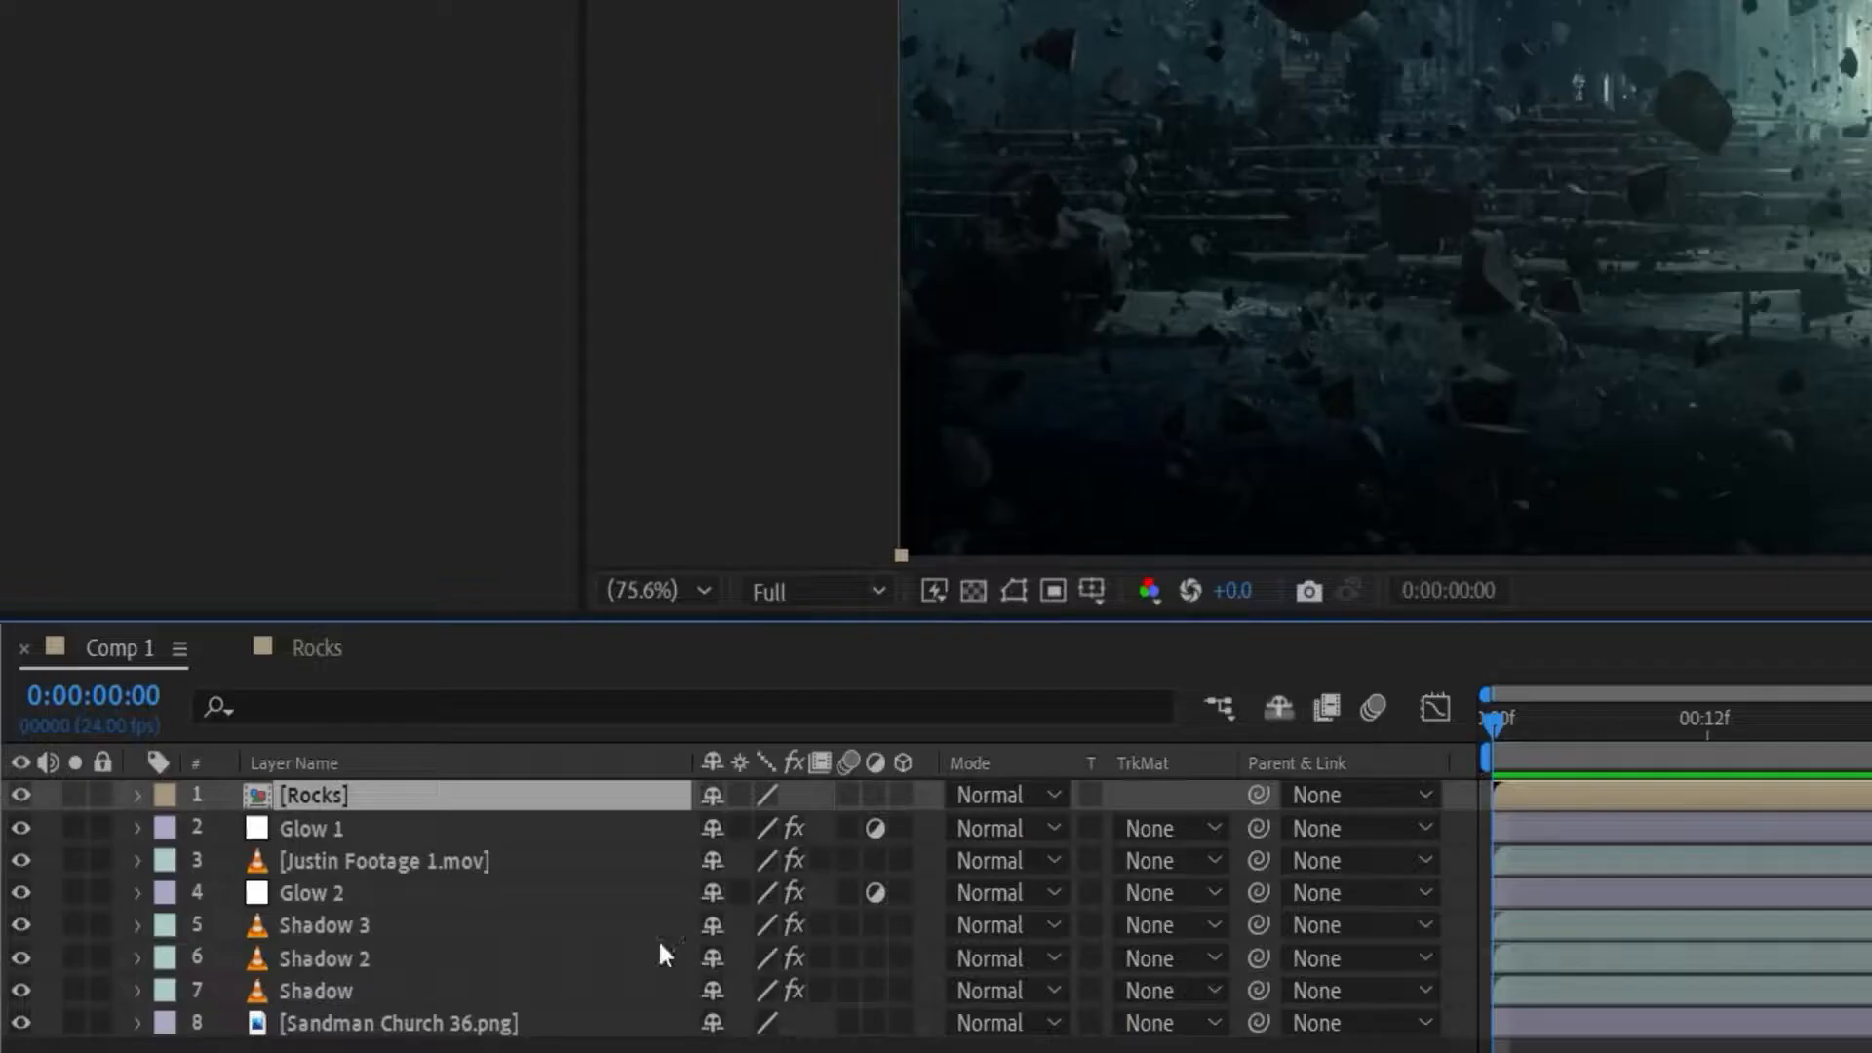
Duplicate Glow 1, place the copy above the Rocks layer and raise its Highlights Only value.
left_click(484, 831)
key("ctrl+d")
left_click_drag(483, 831, 468, 789)
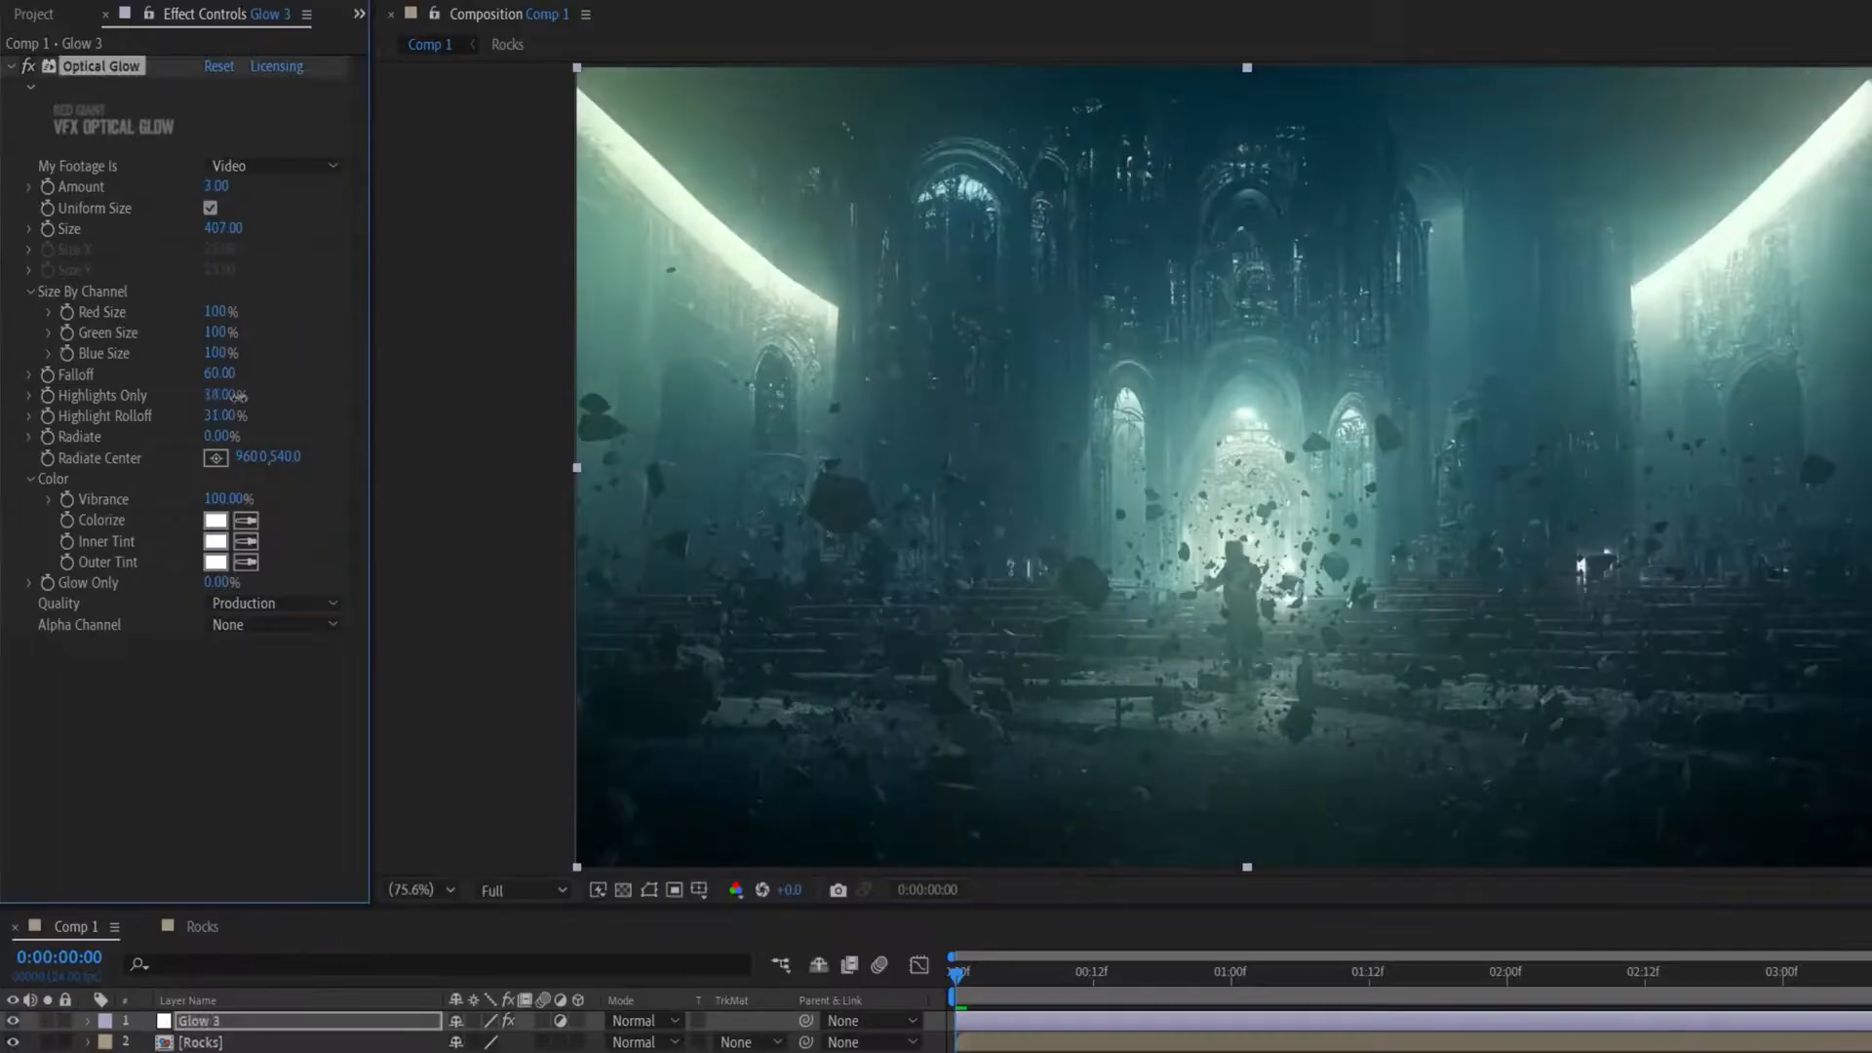
left_click_drag(234, 395, 257, 395)
Duplicate Glow 3 and turn it into a horizontal streak with Size X 1000, Size Y 25, Highlights Only 86% and Highlight Rolloff 0%.
key("ctrl+d")
left_click(212, 207)
left_click_drag(220, 248, 316, 249)
left_click_drag(236, 395, 181, 417)
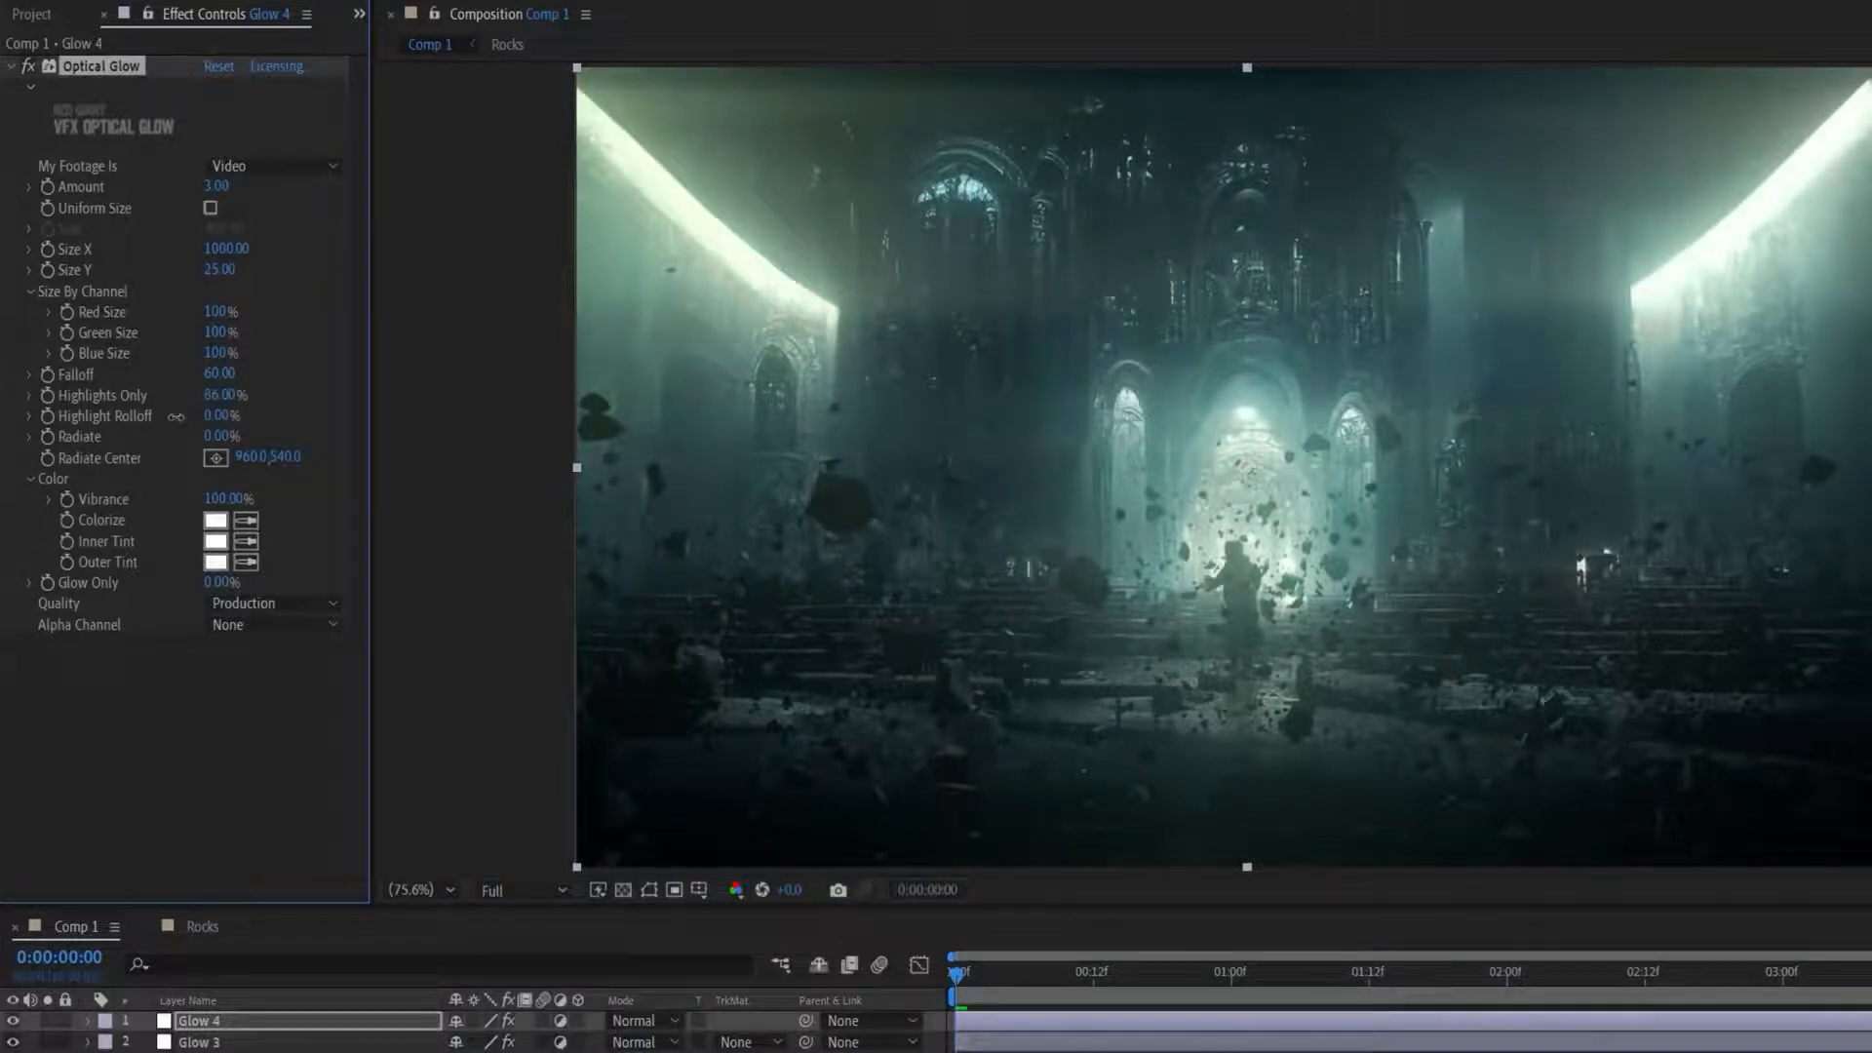
Colorize Glow 4 with blue 1290FF, setting its Vibrance to 0% and Amount to 12.
left_click(216, 521)
left_click(519, 389)
left_click(472, 259)
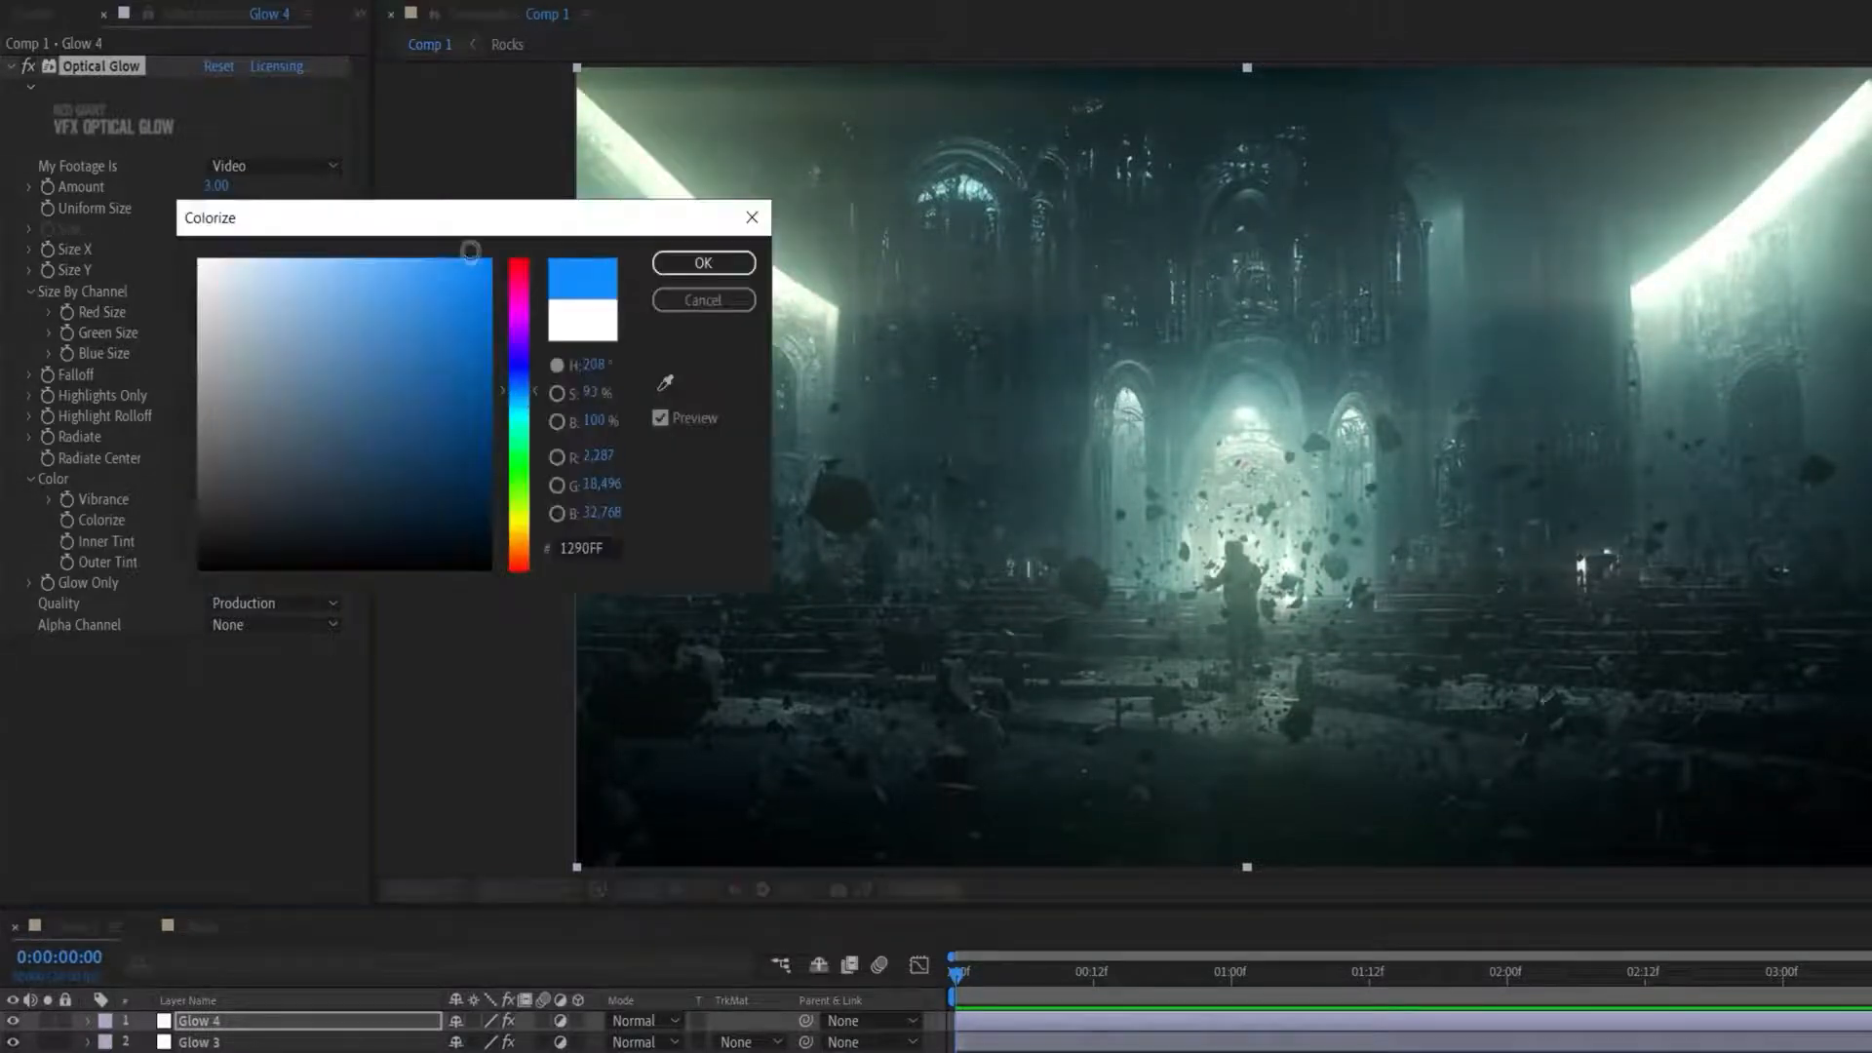
left_click(699, 262)
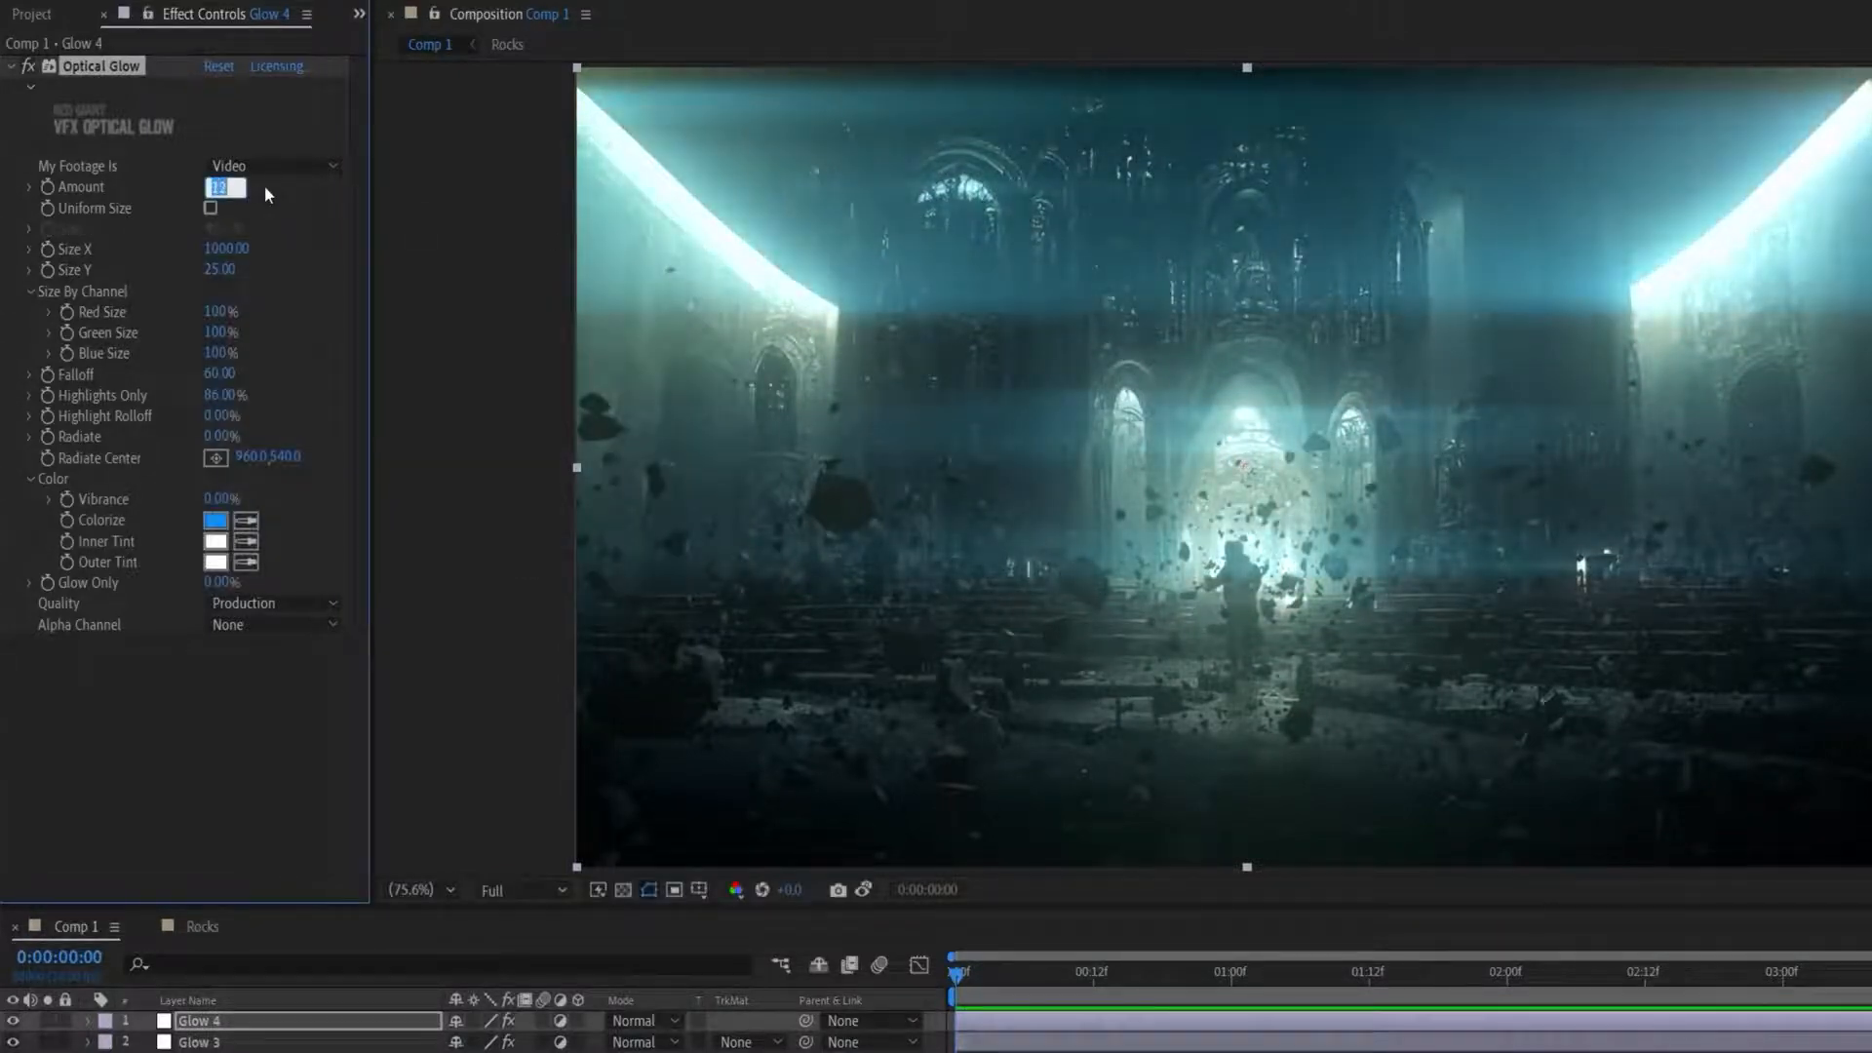
Draw a feathered rectangular mask on Glow 4 that excludes the upper part of the frame, and hide the mask outline.
mouse_move(417, 331)
left_mouse_down()
mouse_move(685, 505)
mouse_move(1871, 870)
left_mouse_up()
key("f")
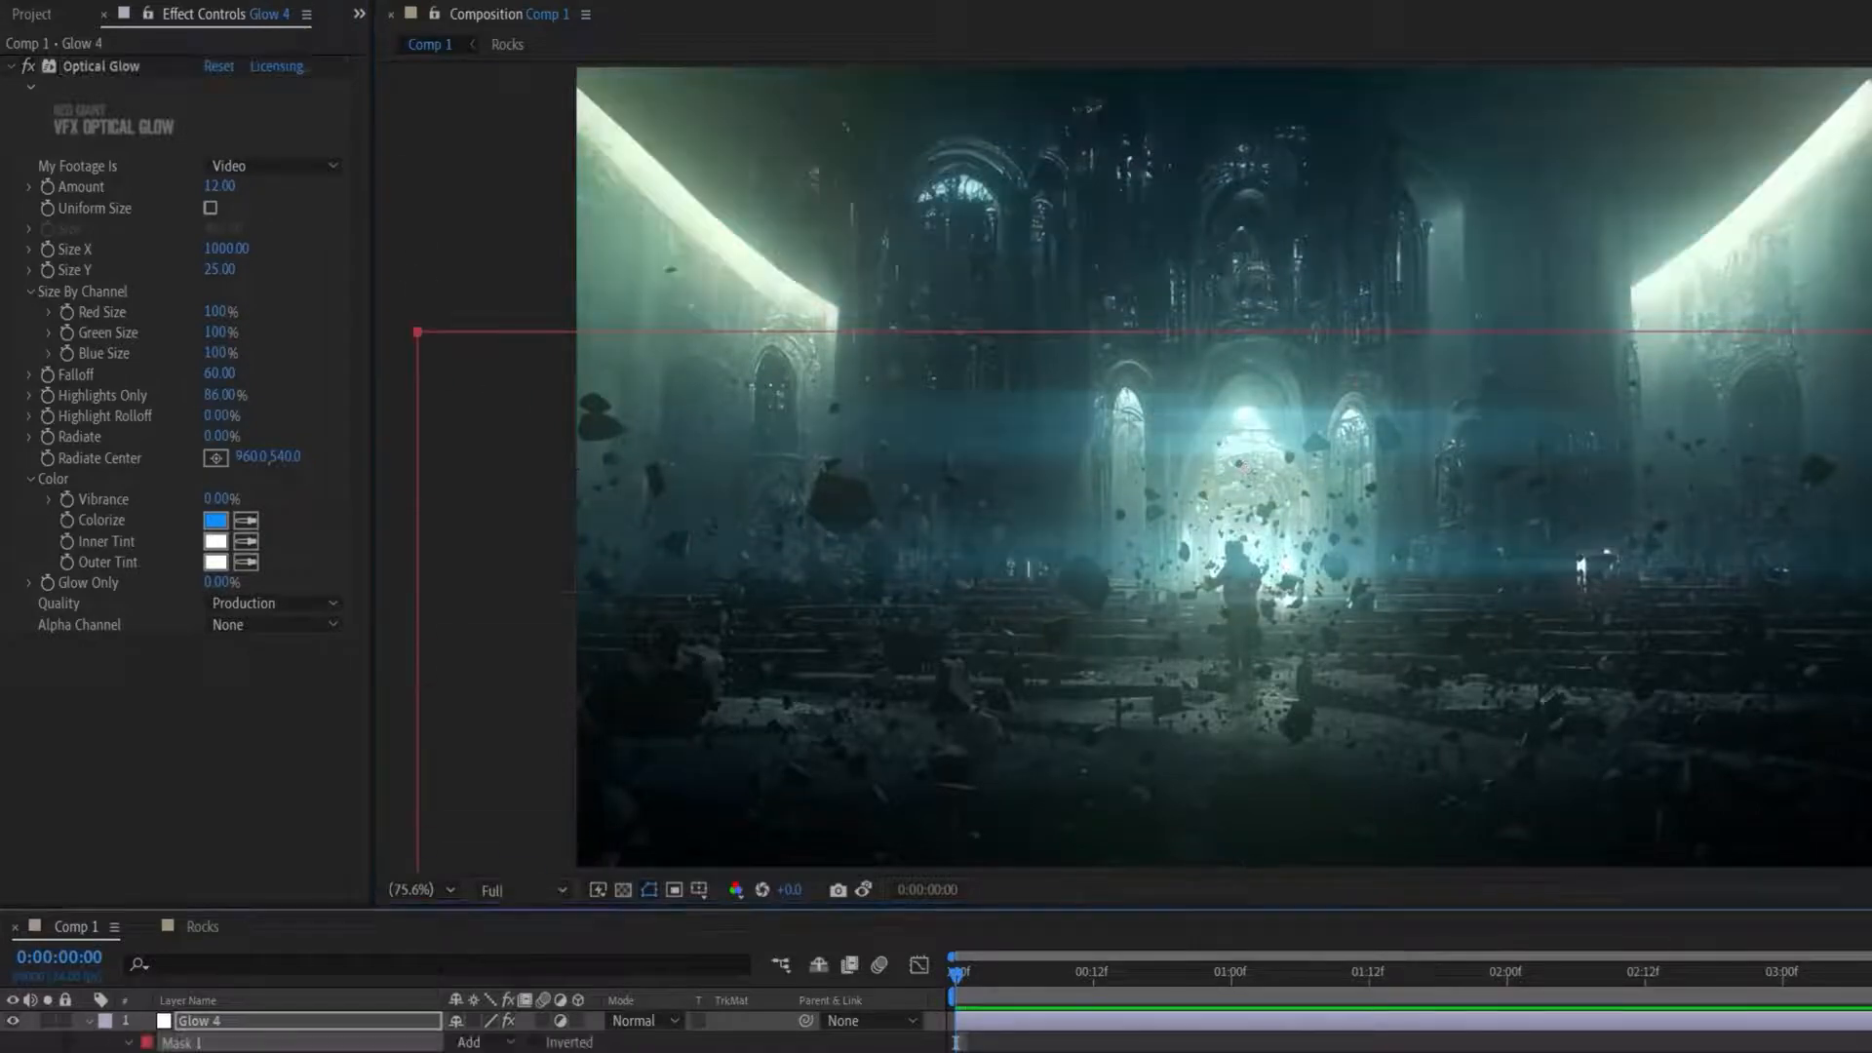
left_click(89, 1021)
left_click(651, 889)
Create an adjustment layer named Chromatic Aberration in Comp 1 and apply the Universe Chromatic Aberration effect to it.
right_click(767, 952)
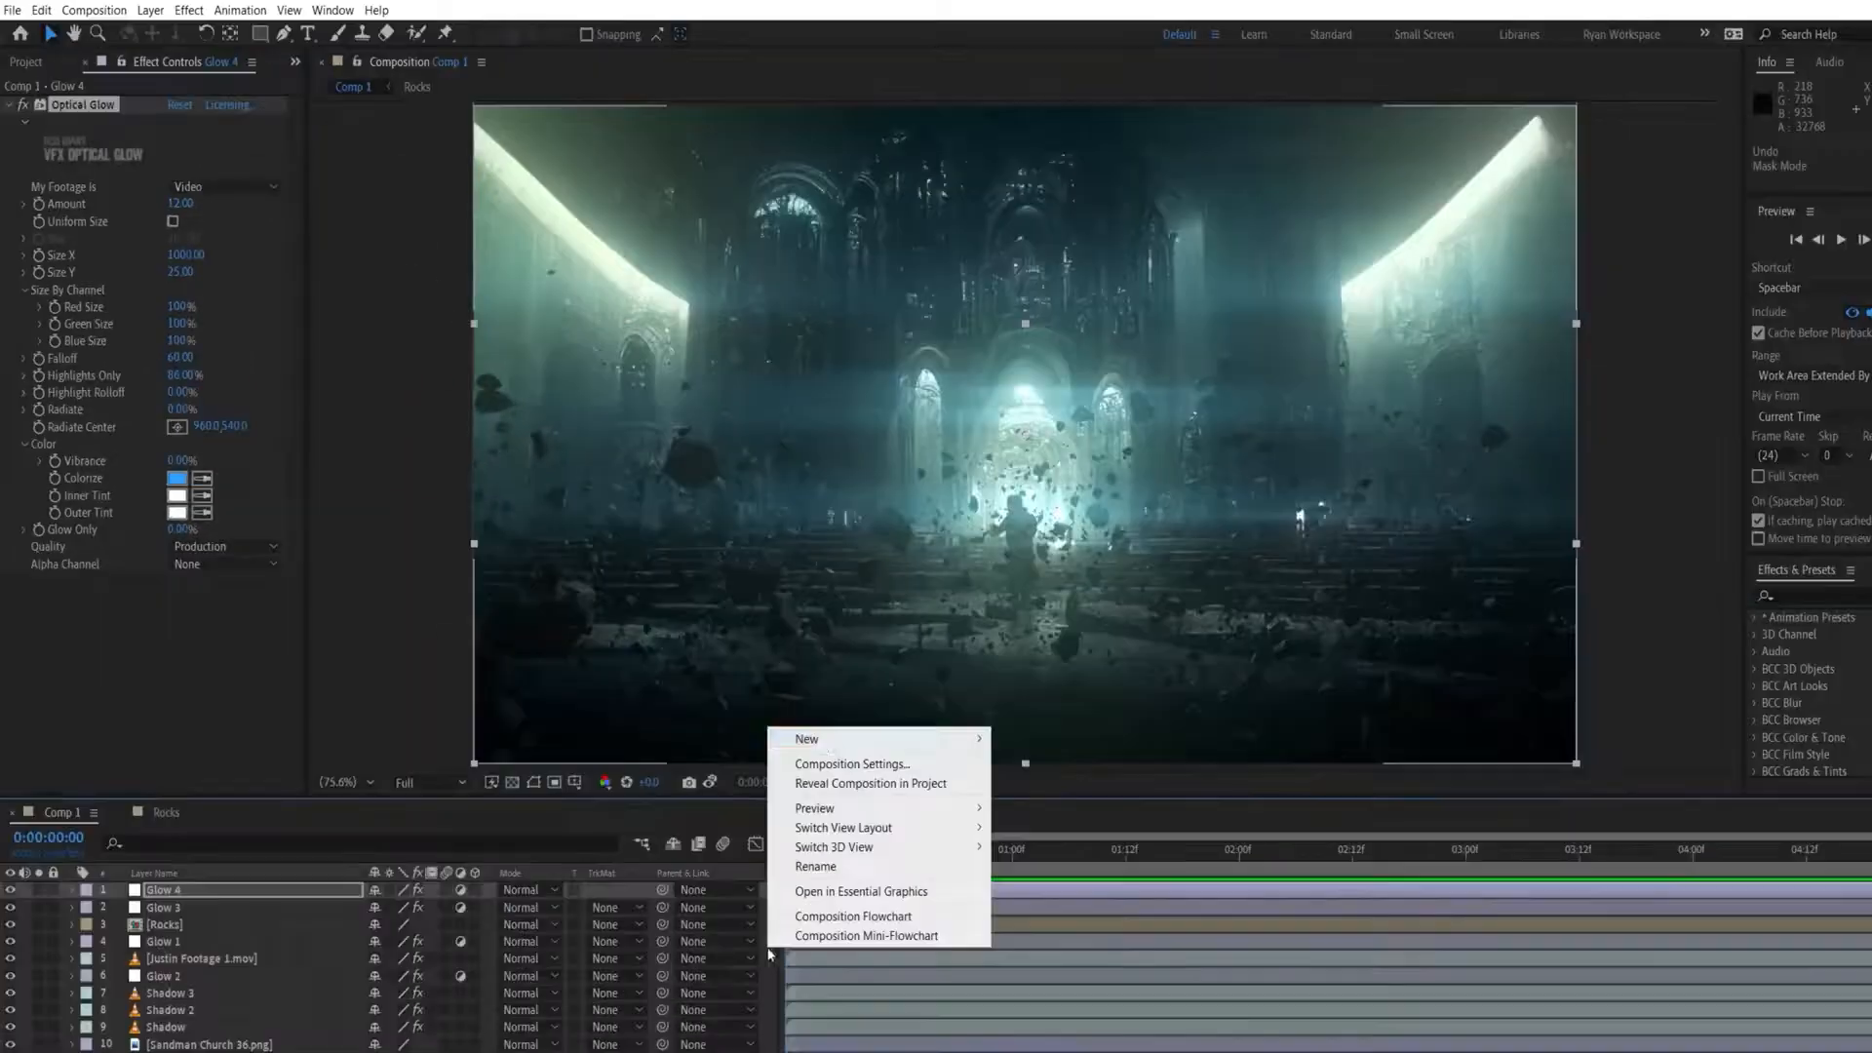
mouse_move(817, 737)
left_click(1051, 881)
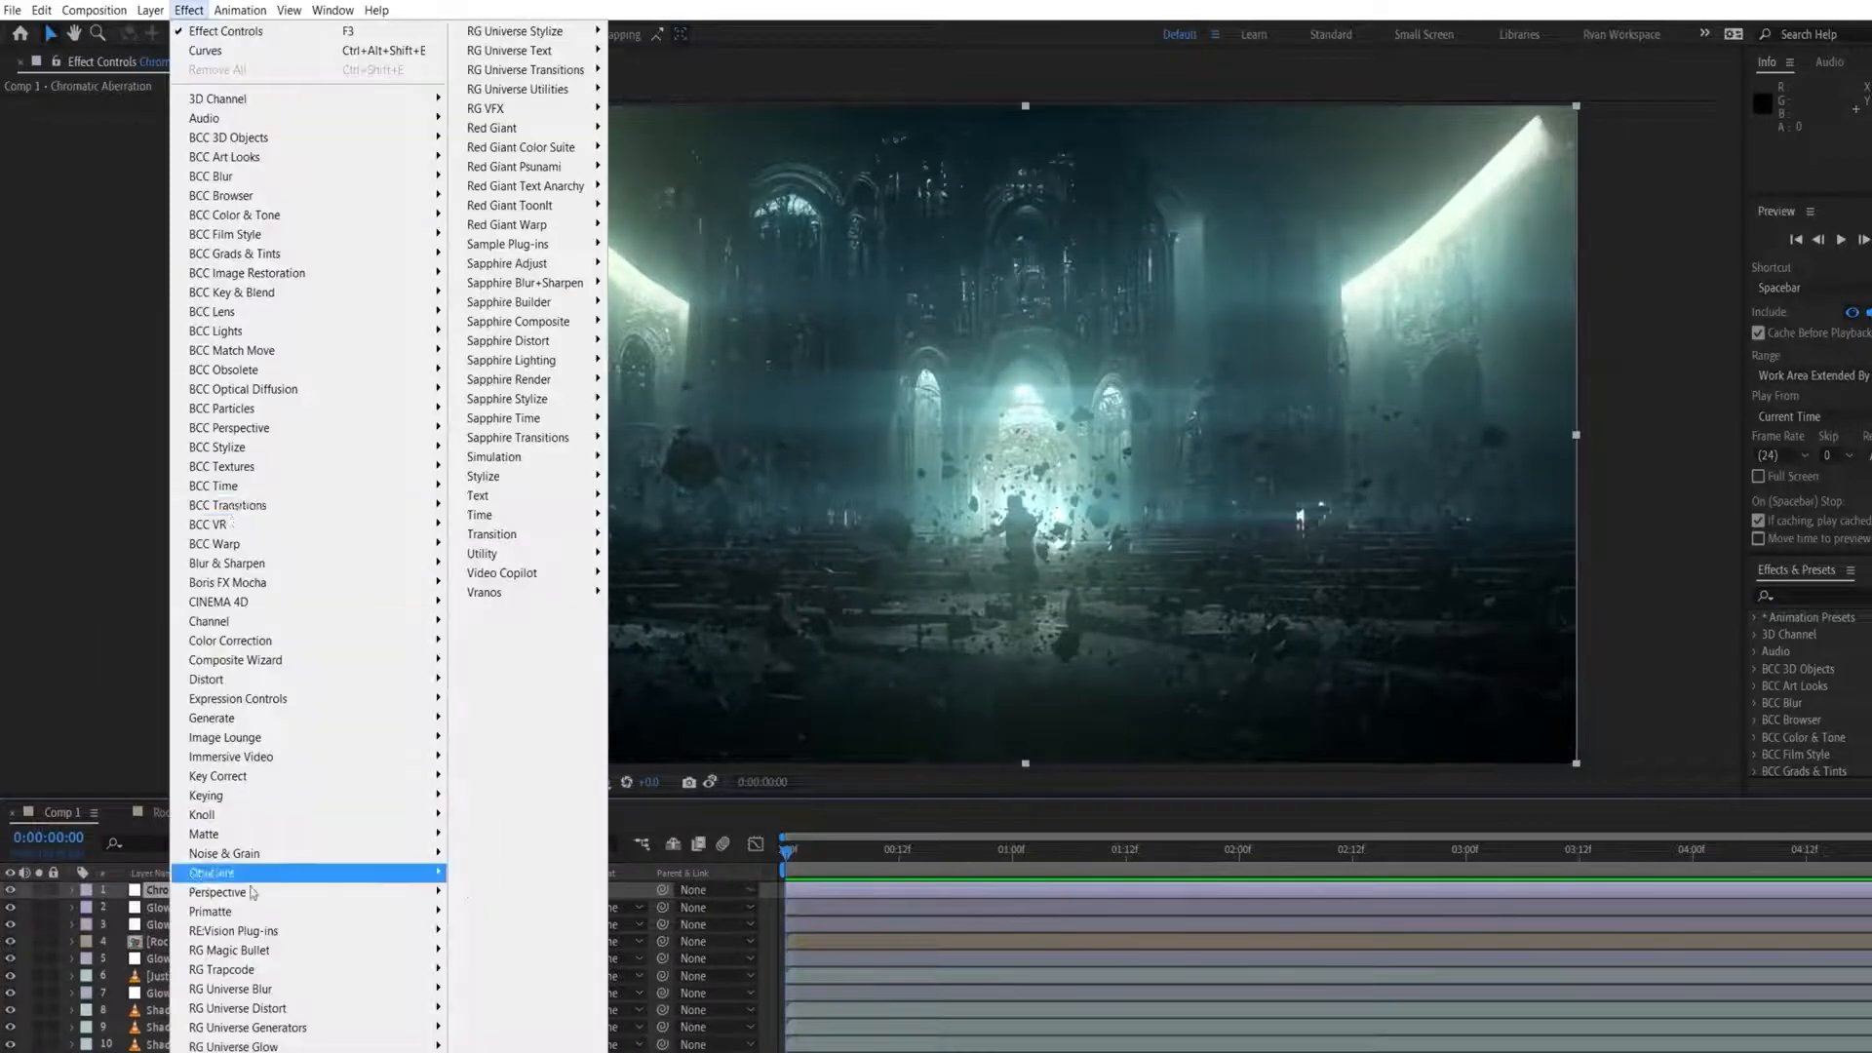
left_click(526, 254)
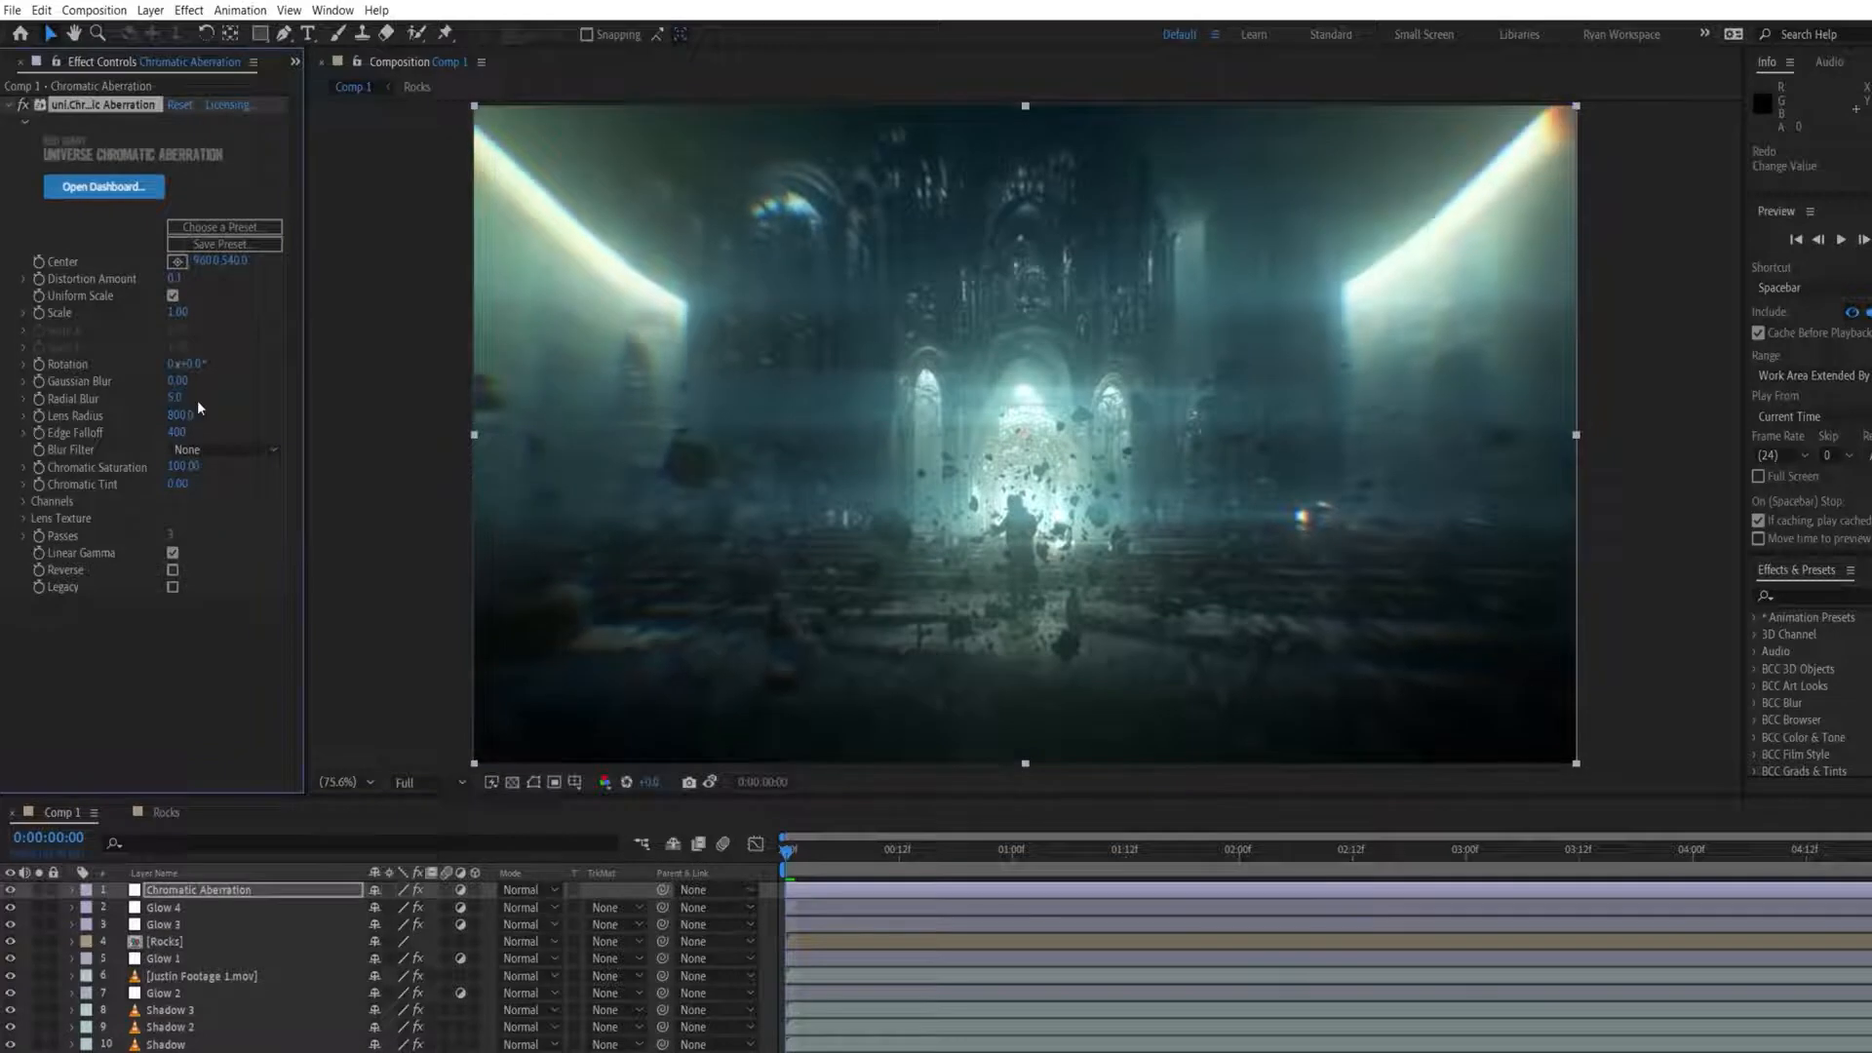
Create an adjustment layer named Grade and shape its Curves by slightly lowering the shadows and lifting the highlights.
right_click(770, 897)
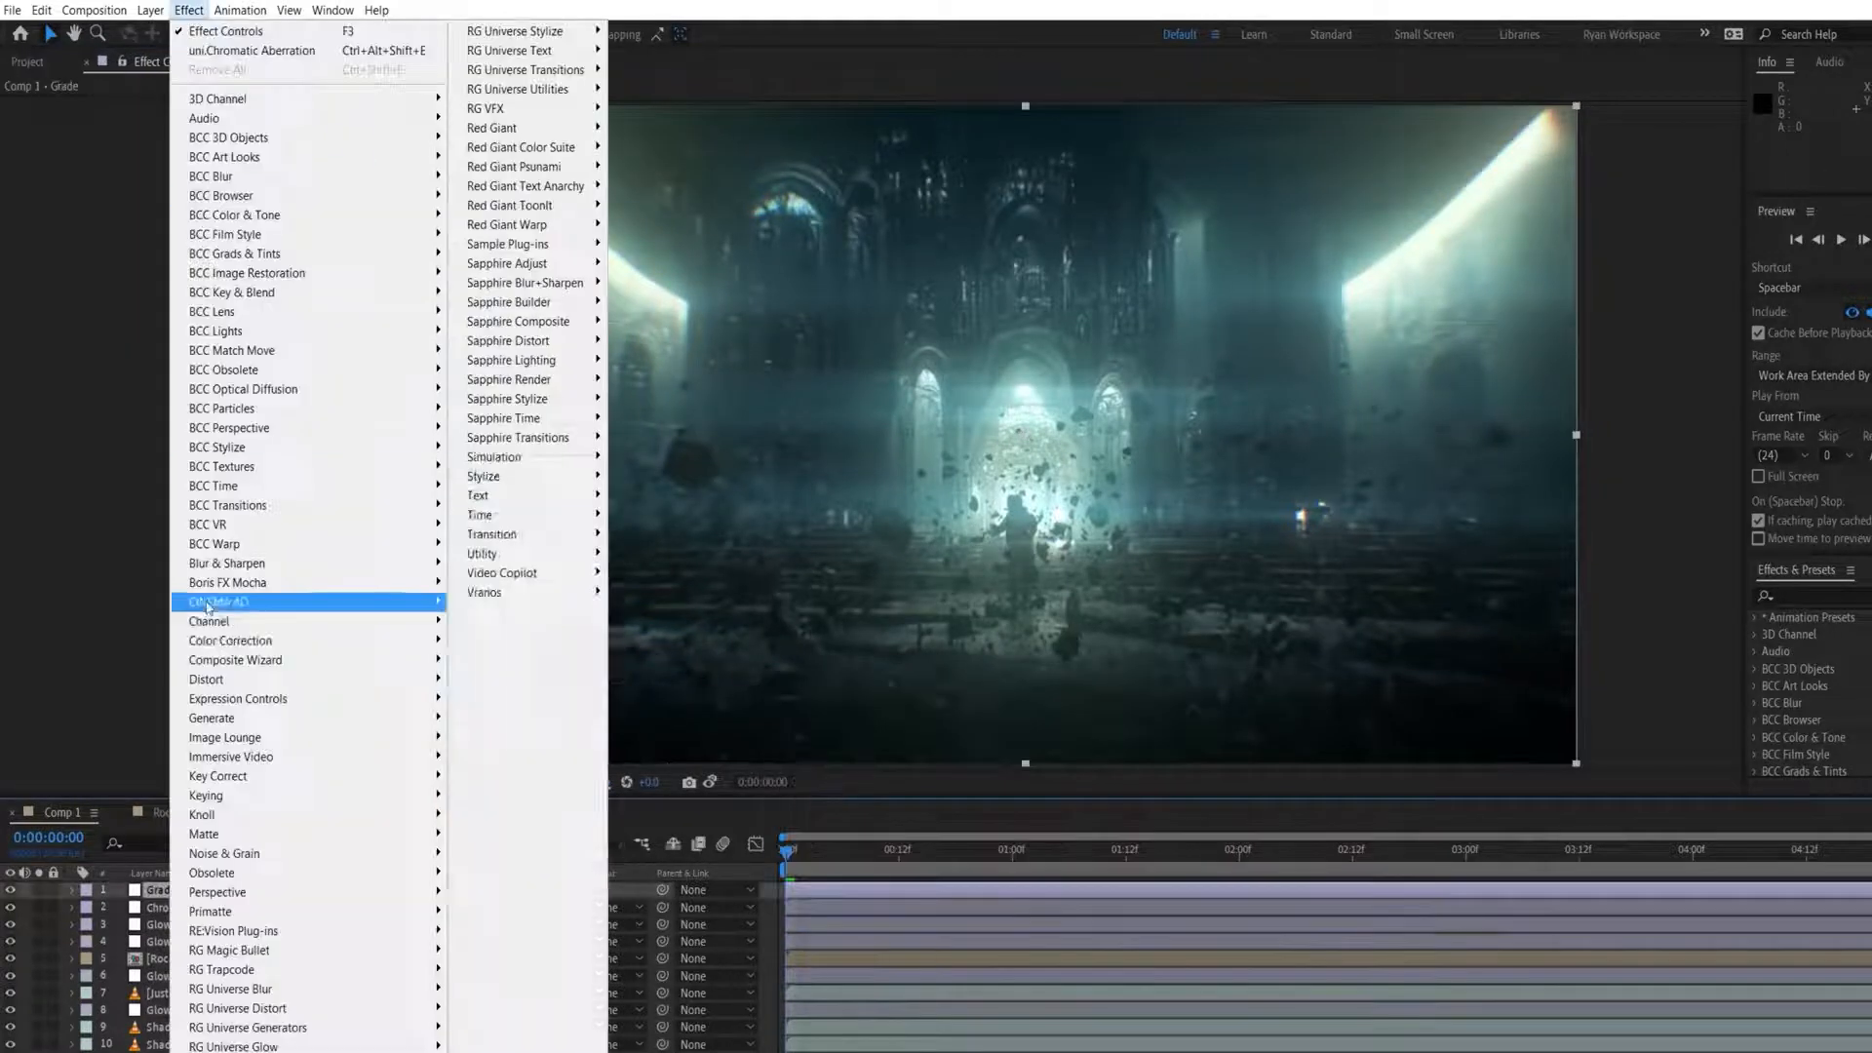
left_click(604, 546)
left_click_drag(71, 402, 73, 408)
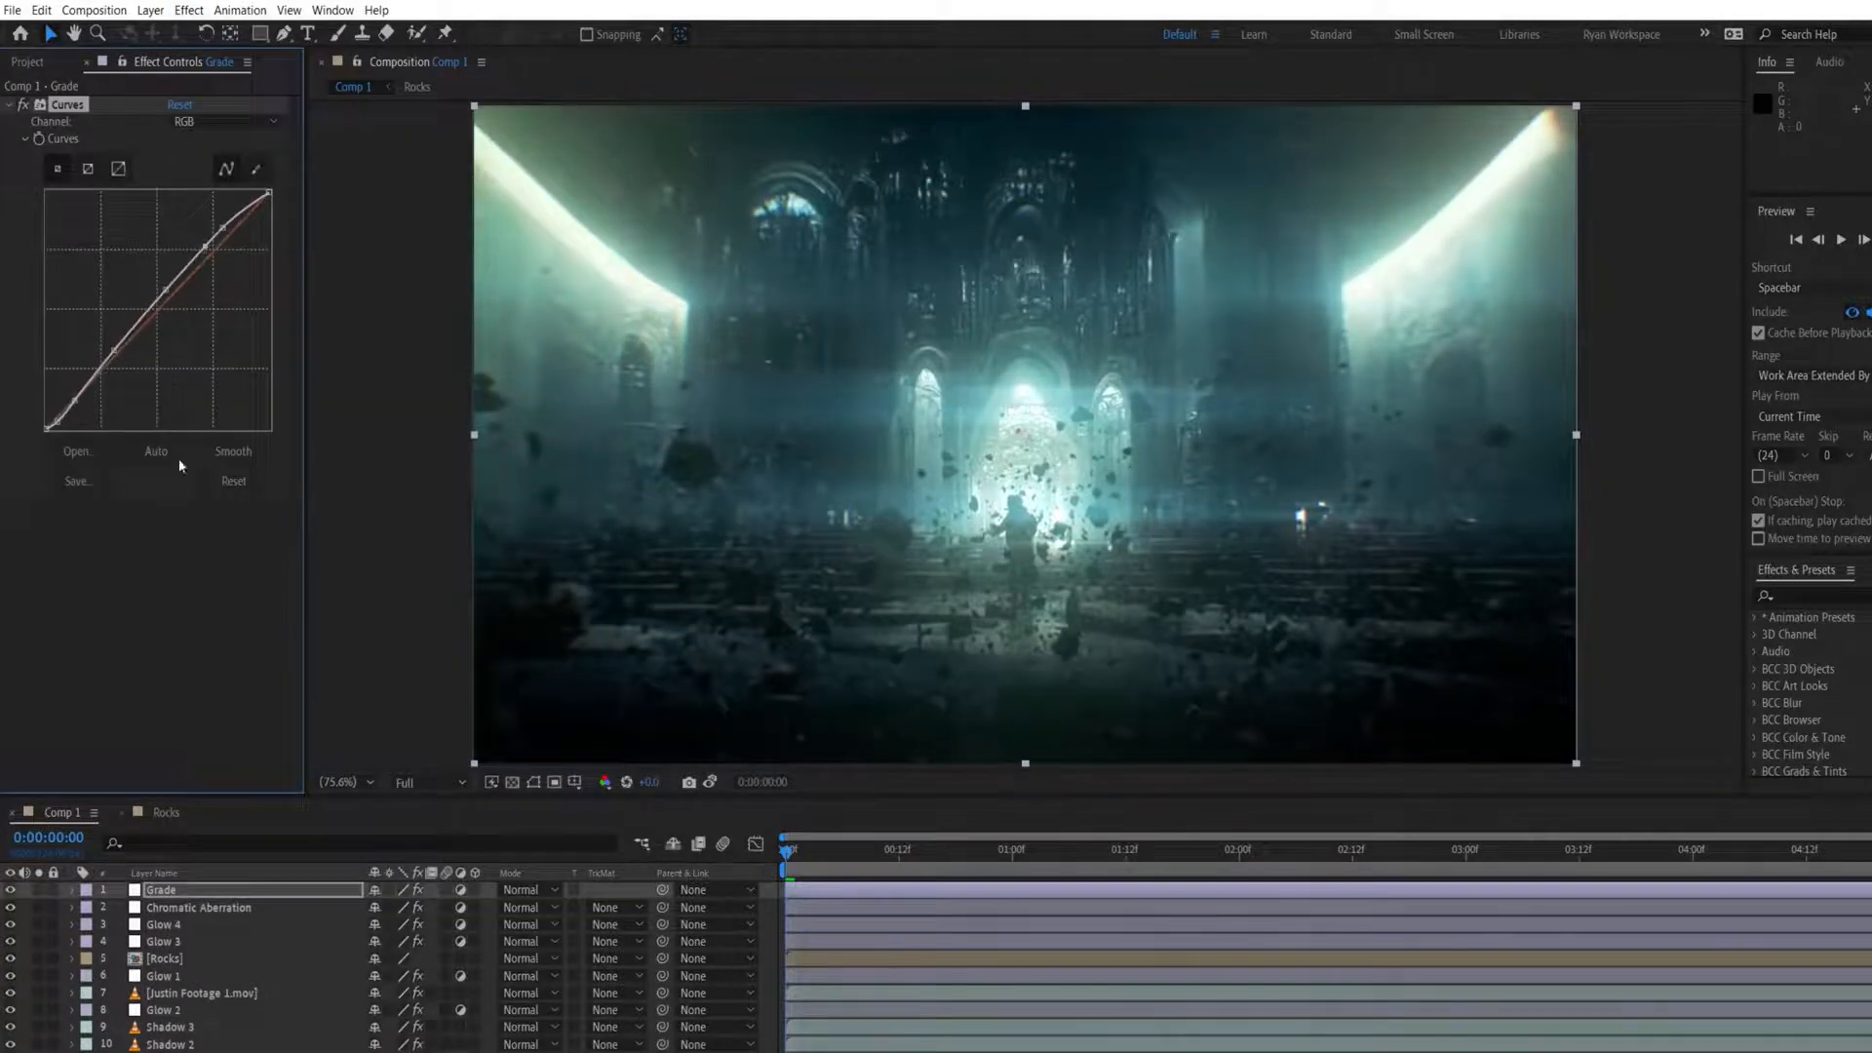
left_click(164, 812)
left_click(60, 812)
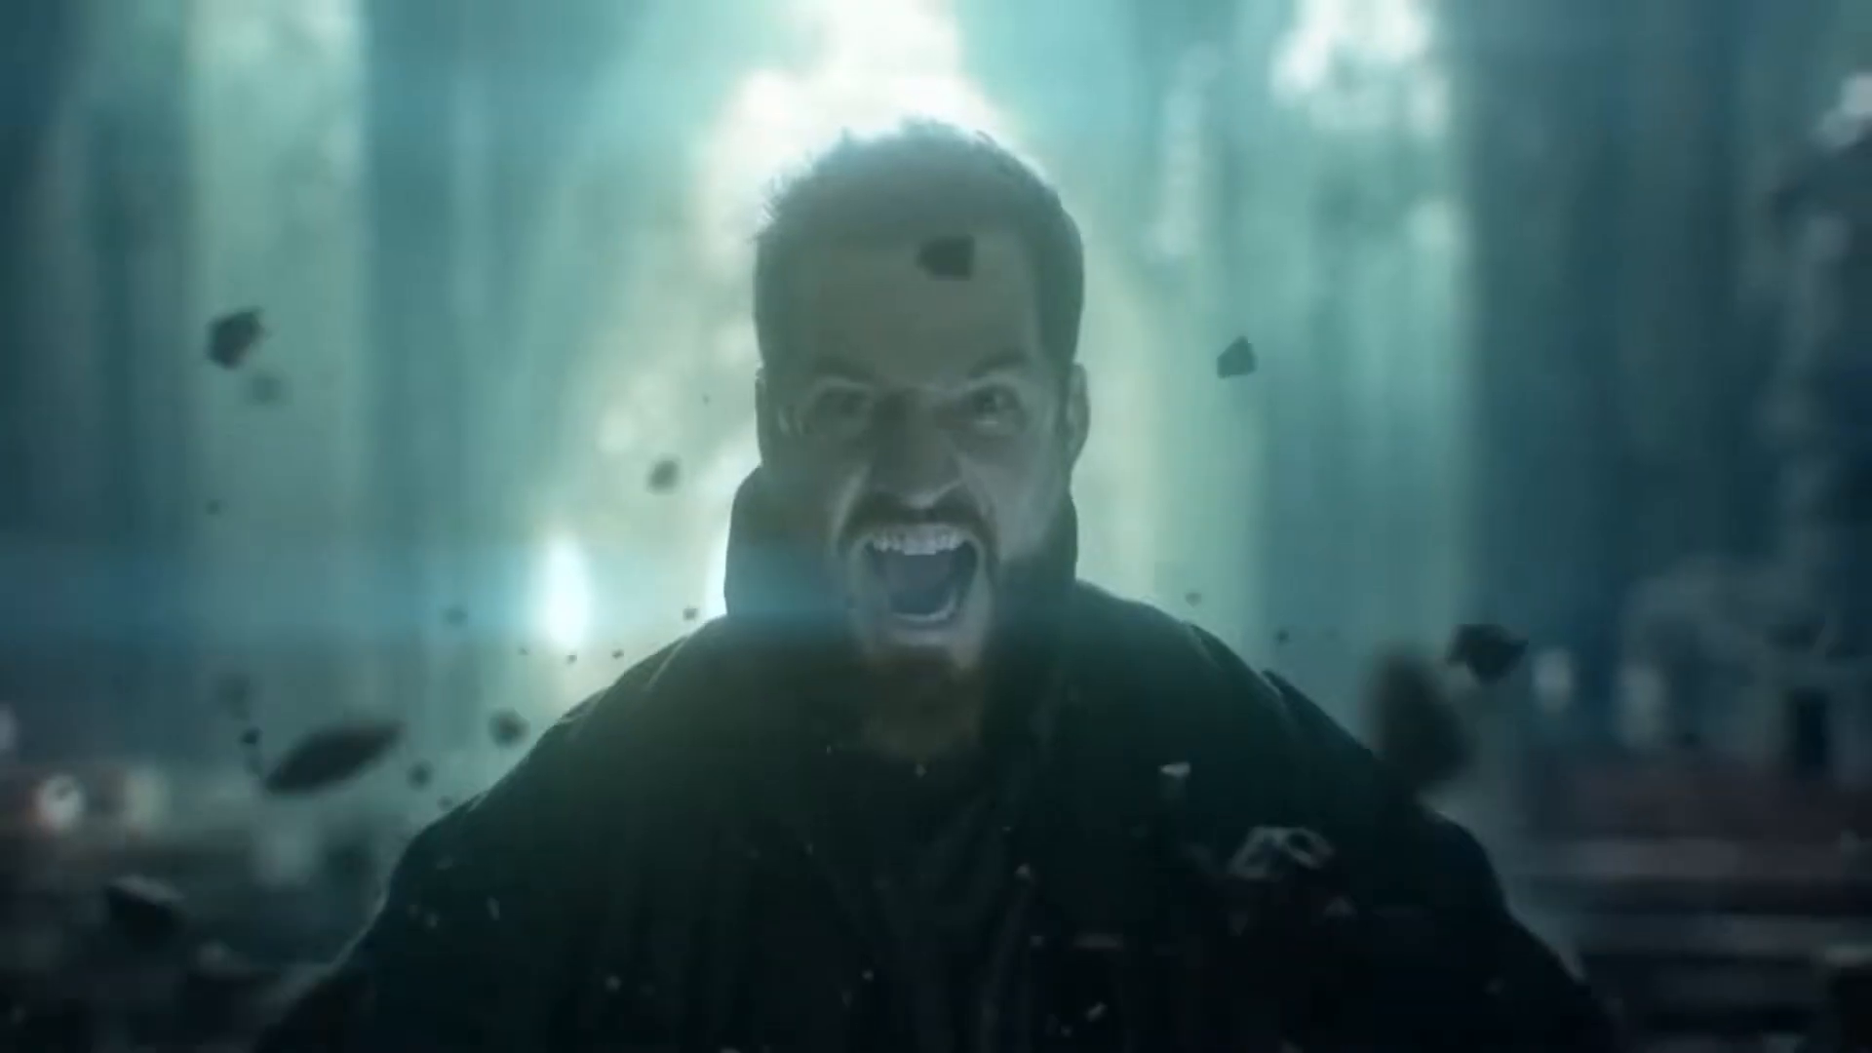
Create a composition from the Footage 2 clip and enlarge and reposition Sandman Church 36.png behind the actor.
left_click_drag(94, 297, 66, 831)
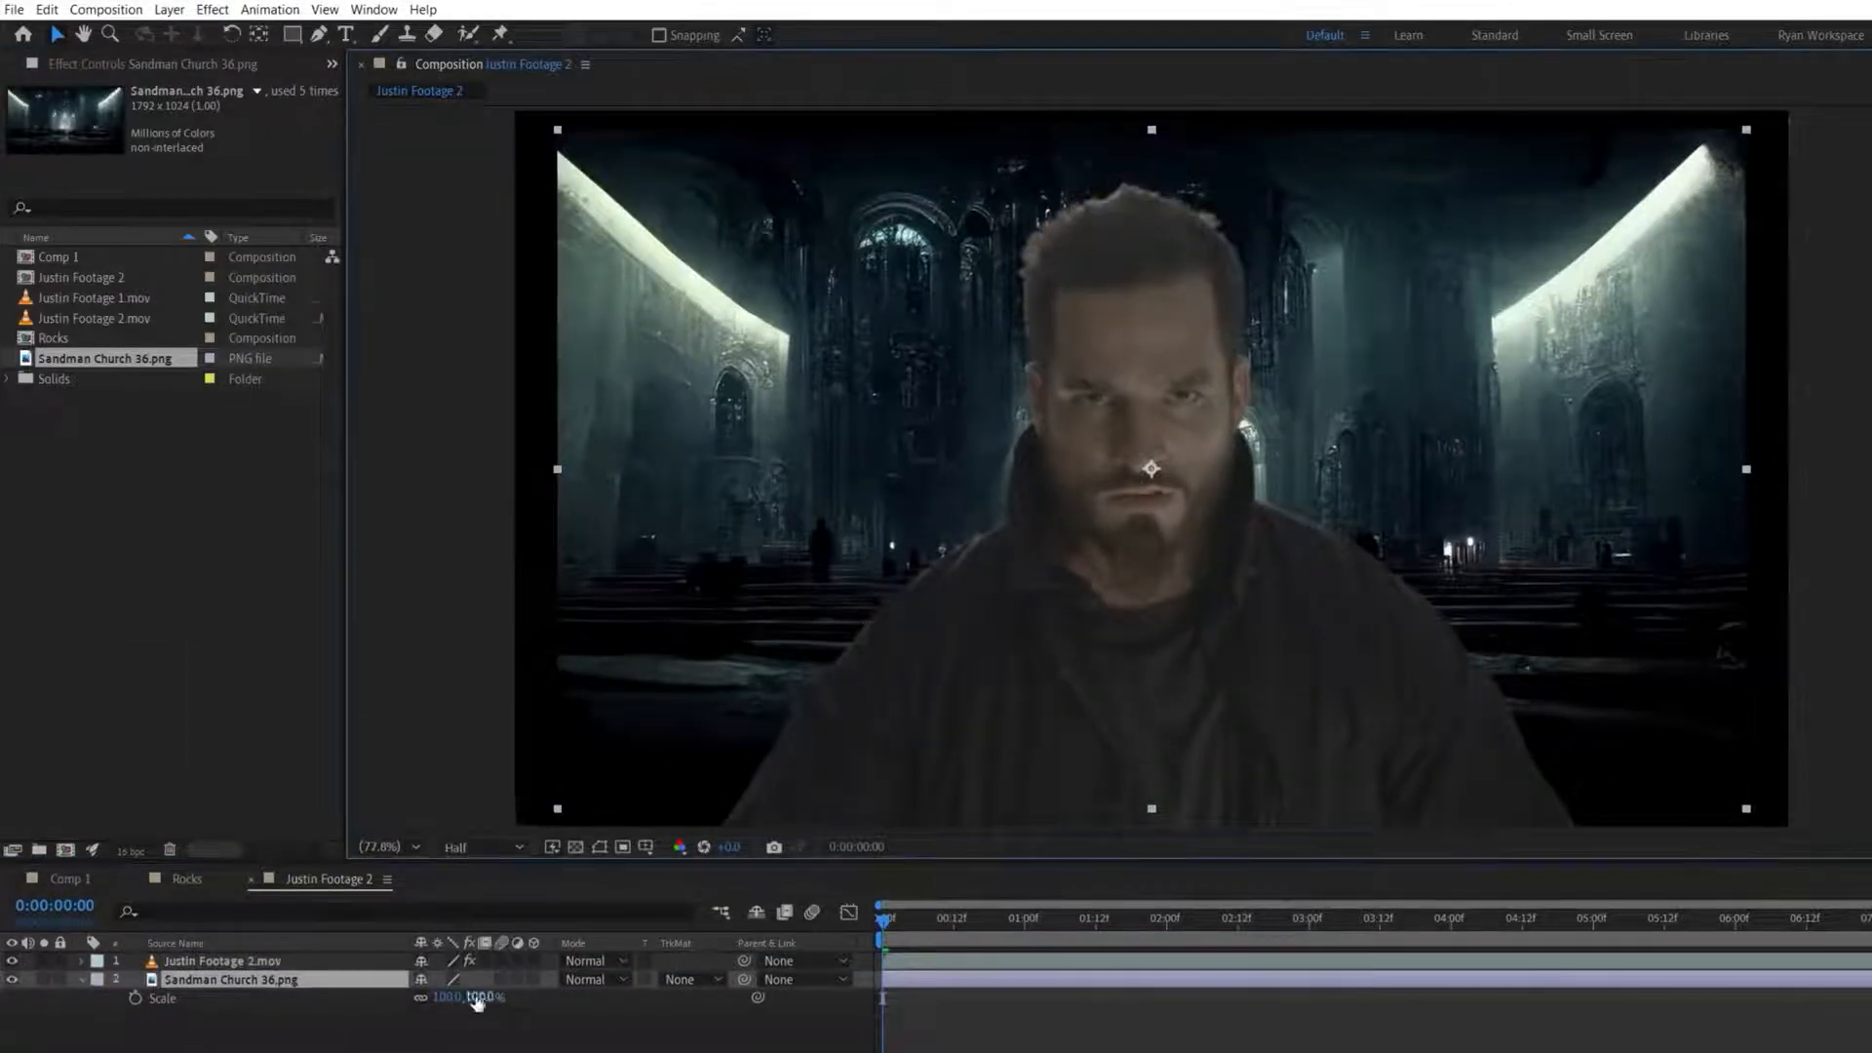
left_click_drag(476, 1001, 1325, 366)
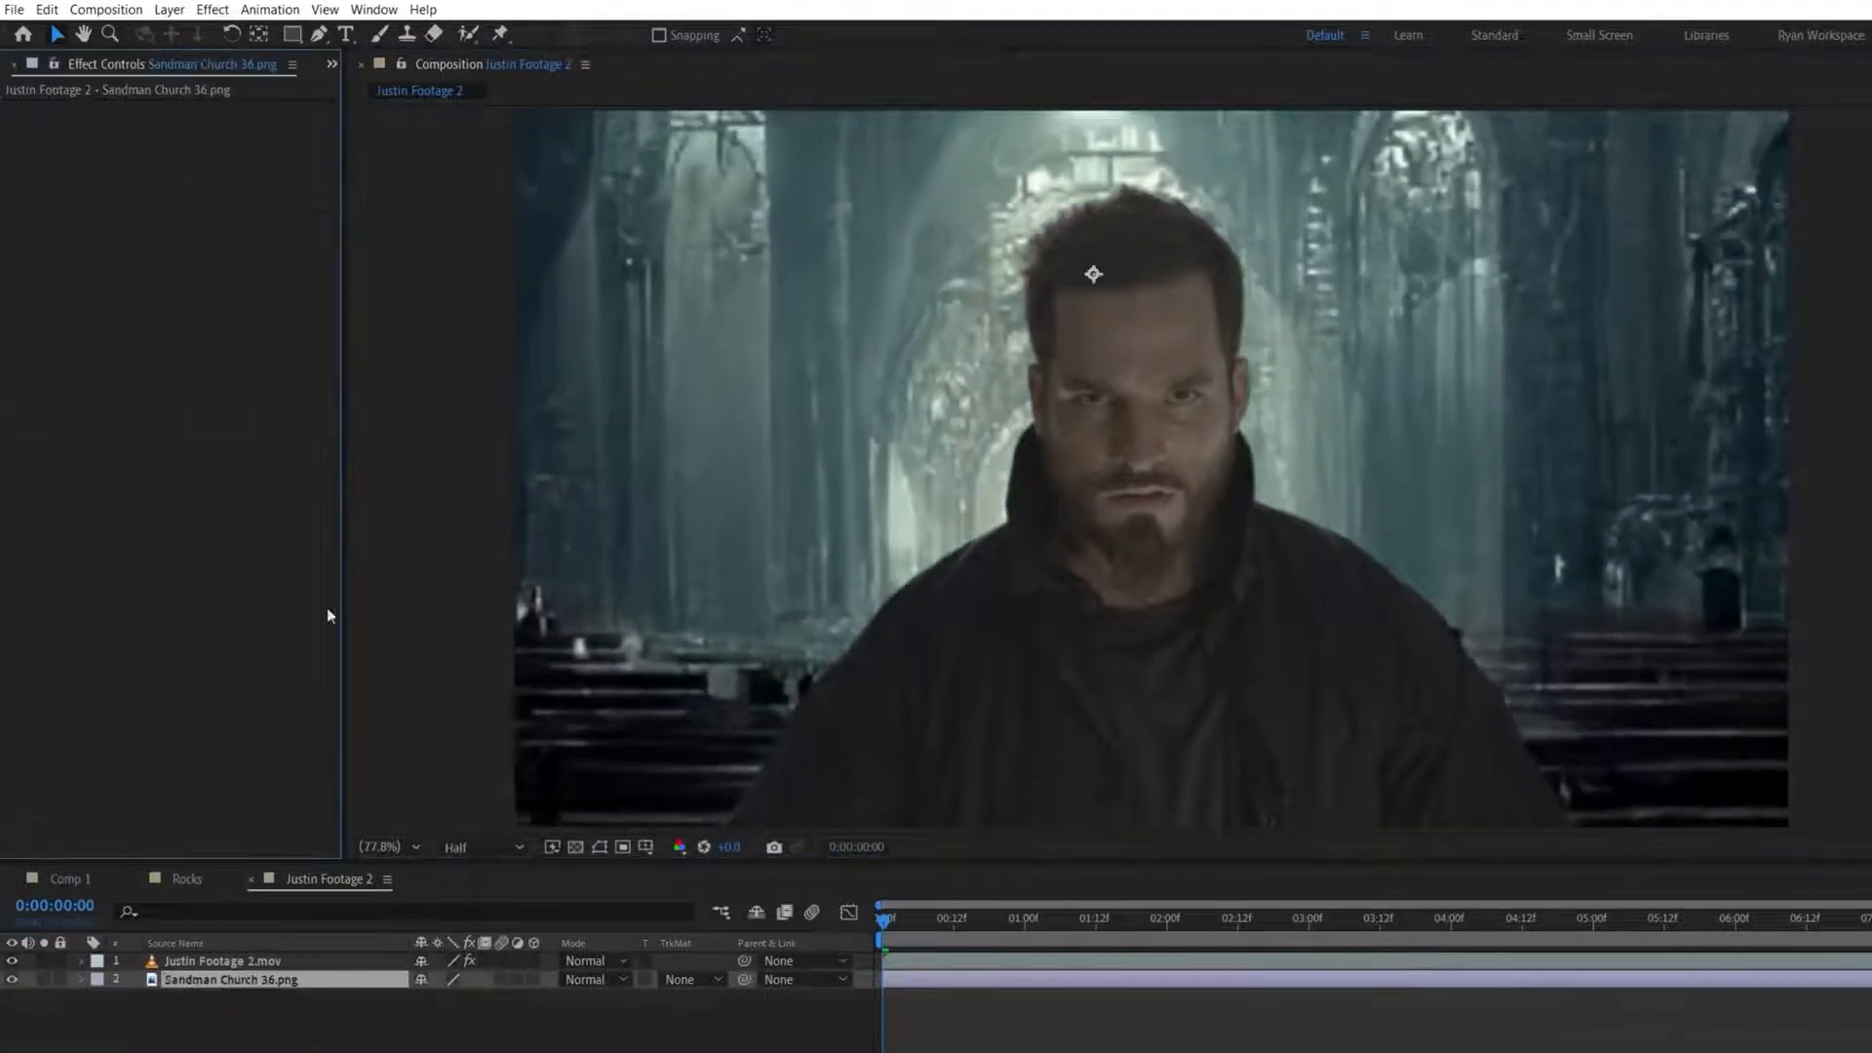
Apply Camera Lens Blur to the church image with Roundness 100% and Diffraction Fringe 500, and lower its highlight Threshold and Gain.
left_click(213, 10)
mouse_move(419, 585)
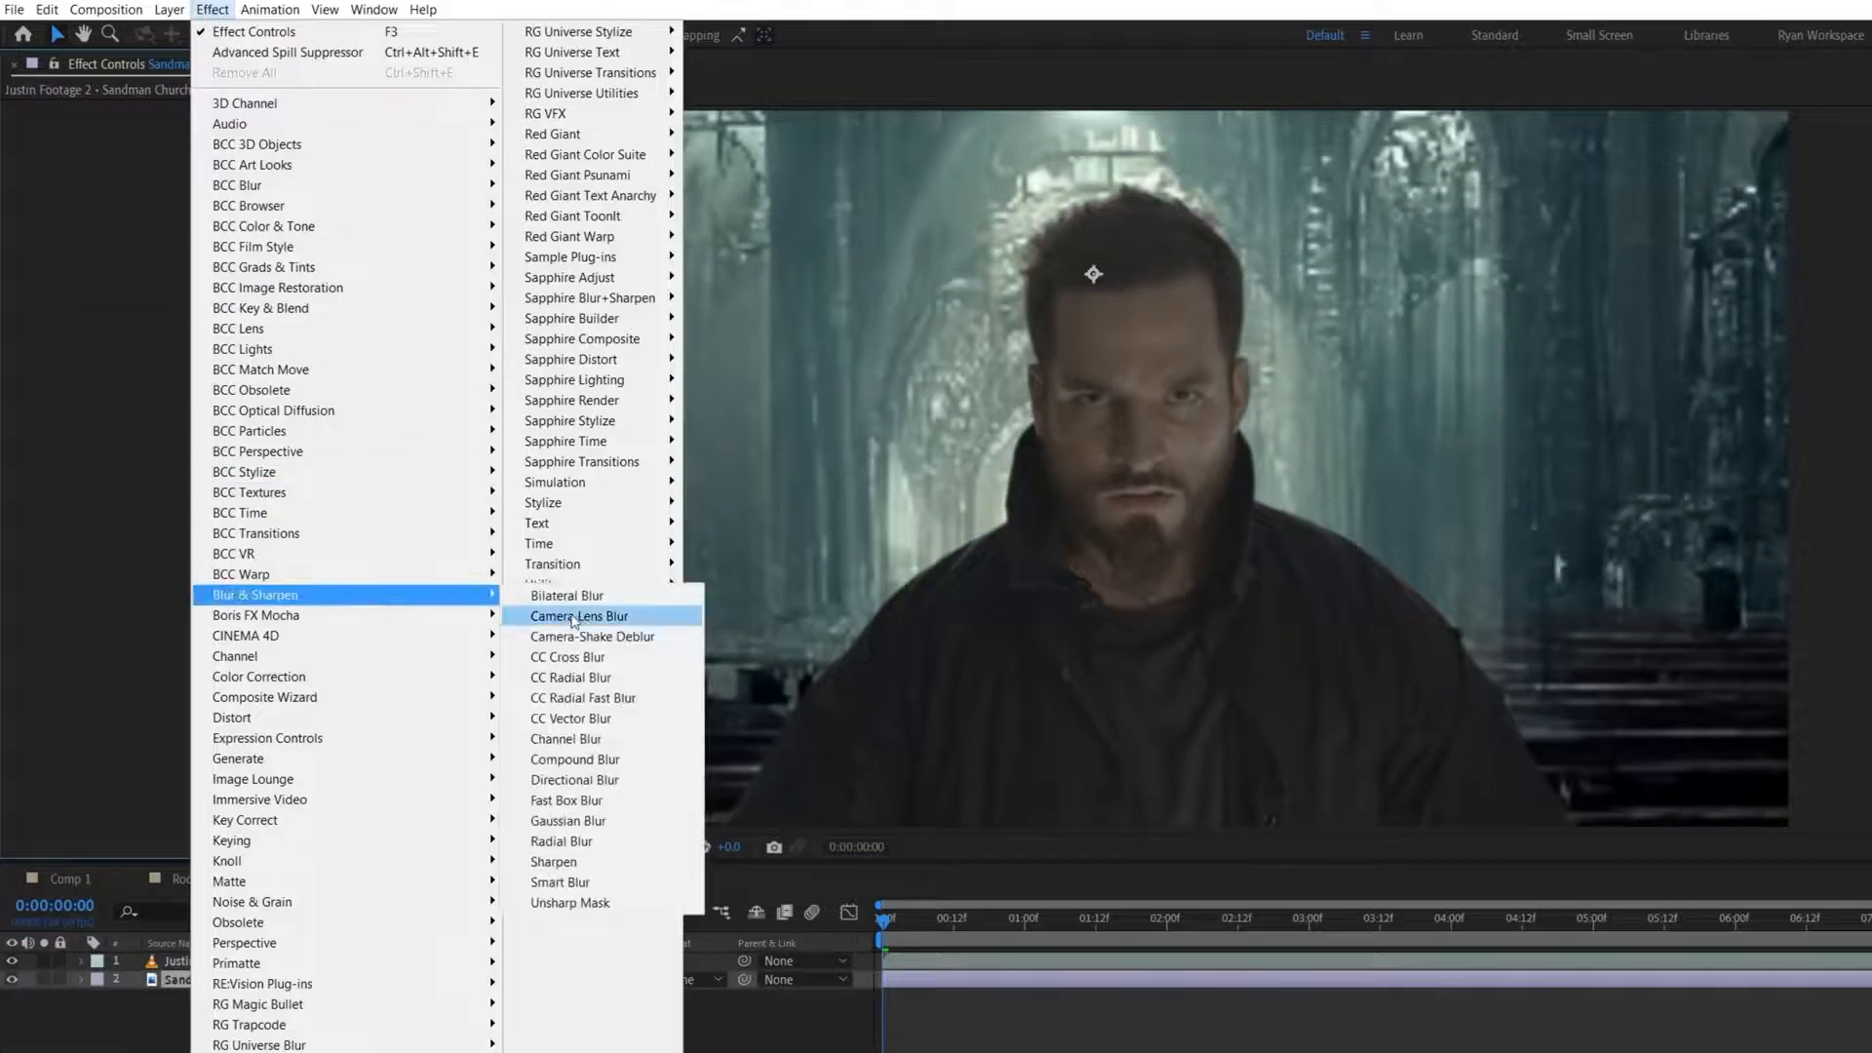
left_click(570, 612)
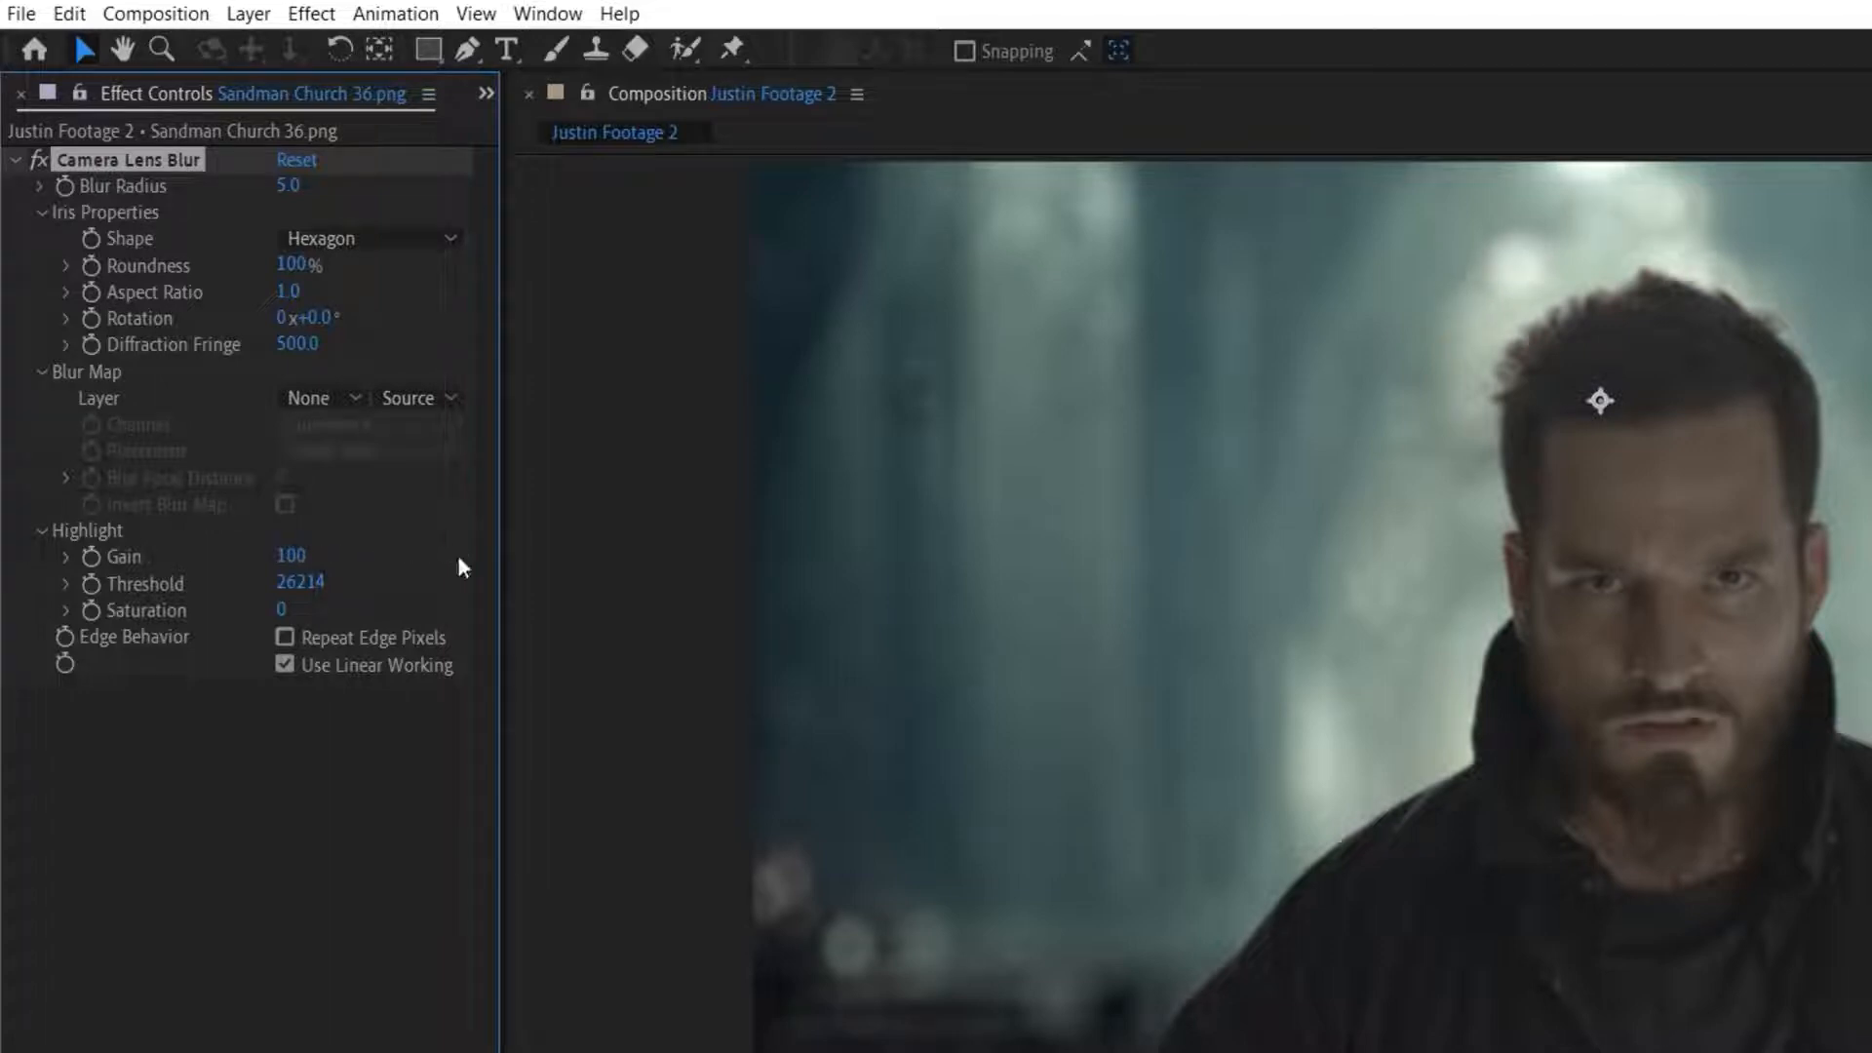
left_click_drag(288, 581, 242, 570)
left_click_drag(290, 556, 192, 553)
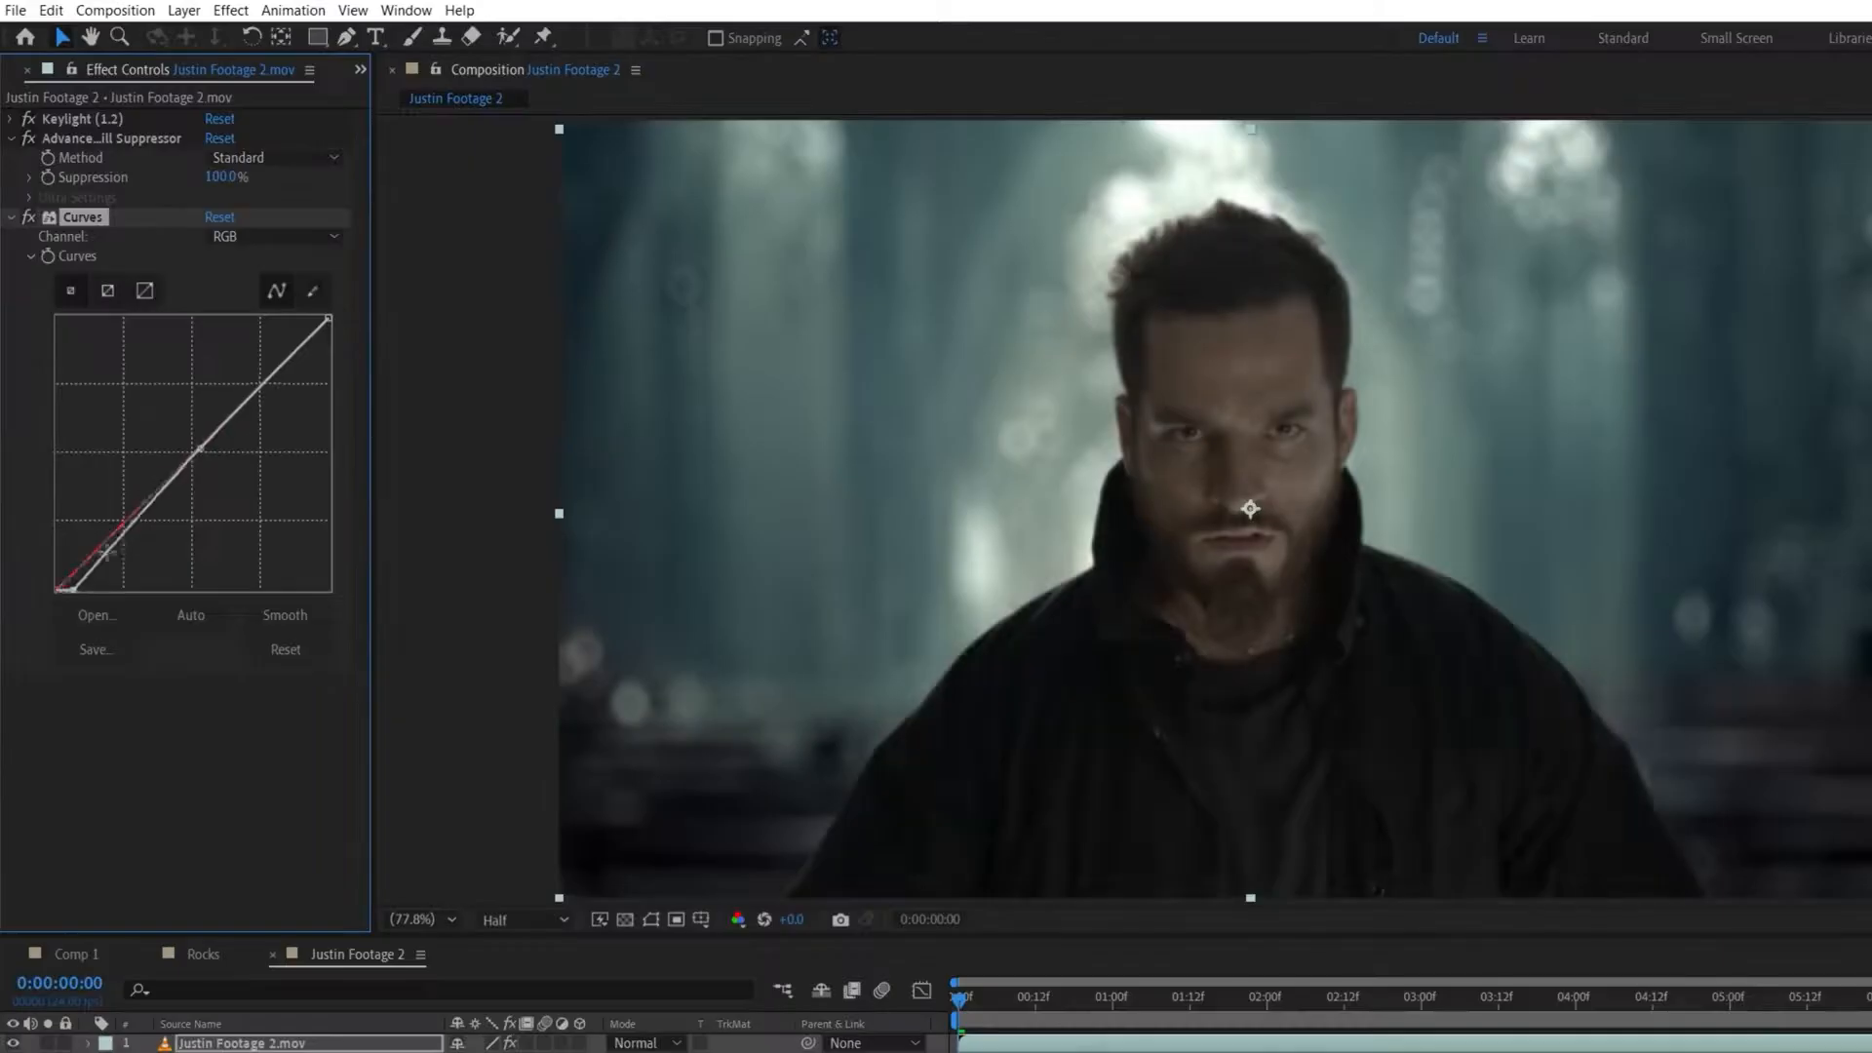
Pull down the shadows in the Footage 2 clip's Curves to darken the actor.
left_click_drag(122, 526, 114, 534)
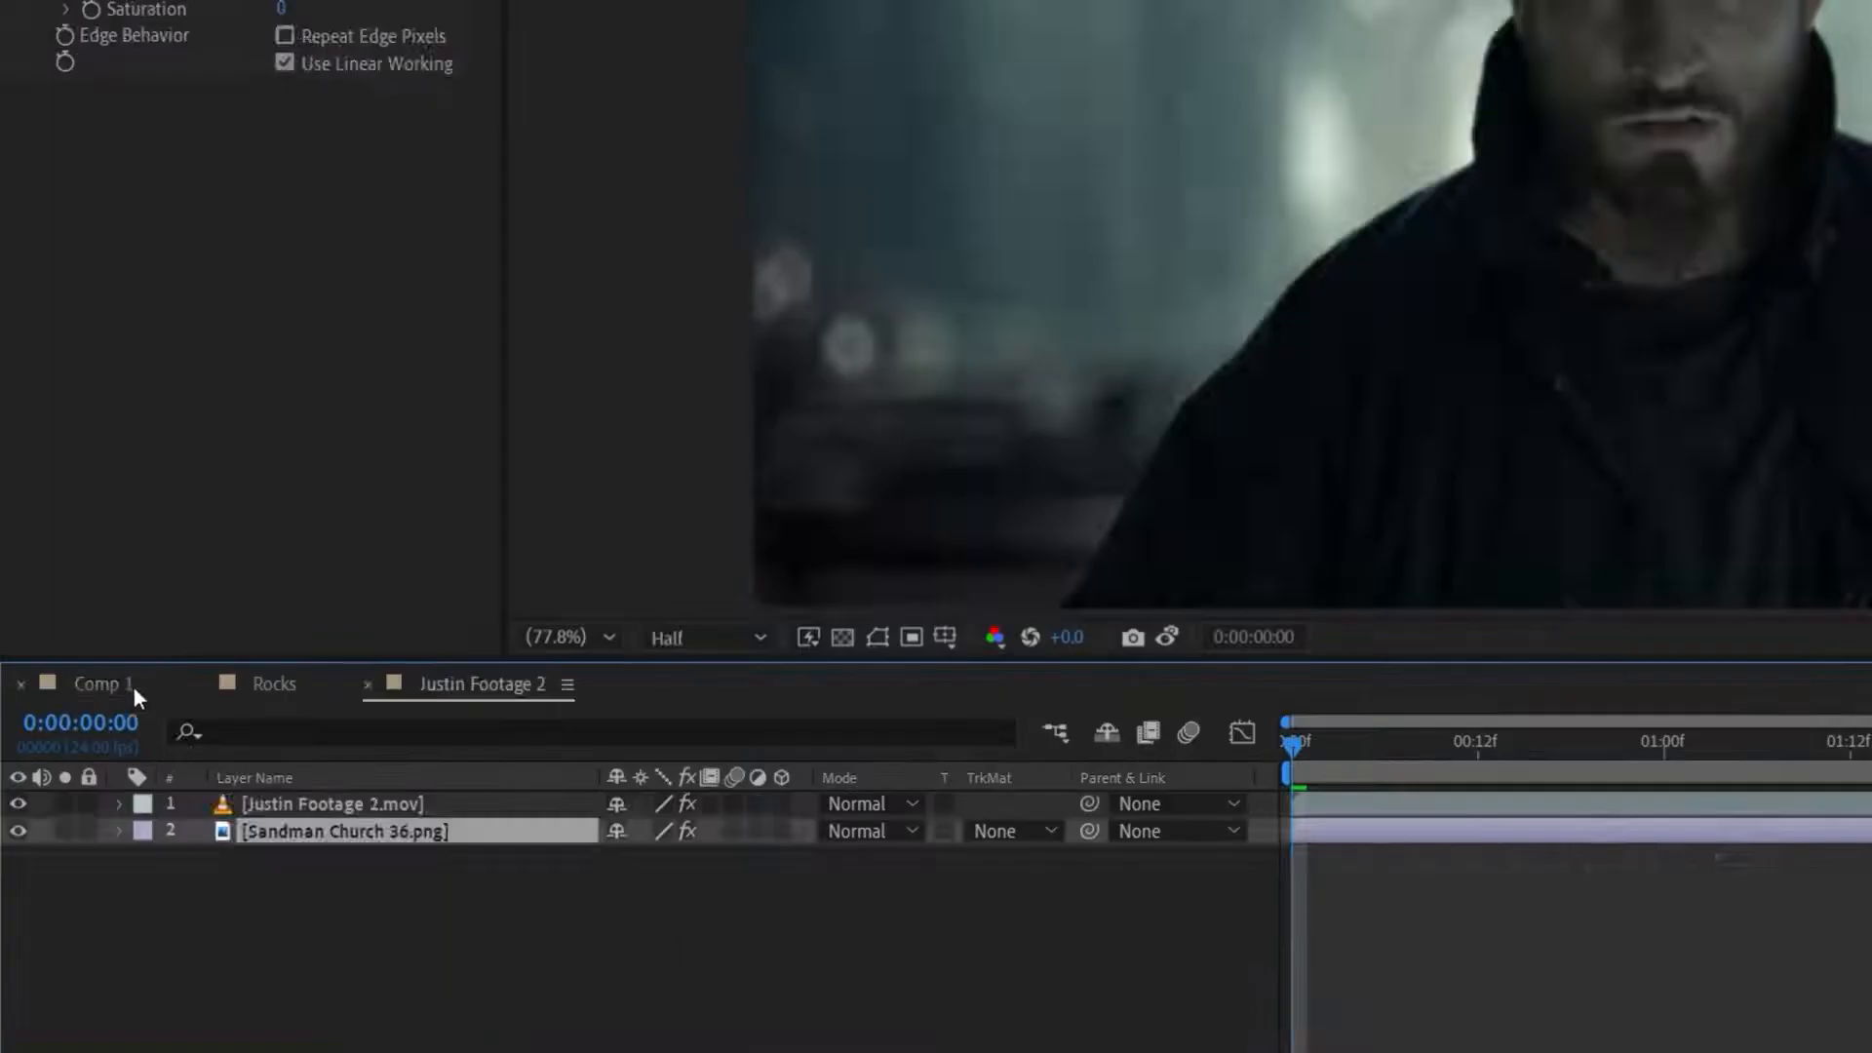
Copy the Grade, Chromatic Aberration and four Glow adjustment layers from Comp 1 into the Footage 2 composition.
left_click(108, 685)
left_click(283, 885, "shift")
left_click(282, 937, "ctrl")
left_click(283, 987, "ctrl")
key("ctrl+c")
left_click(488, 693)
key("ctrl+v")
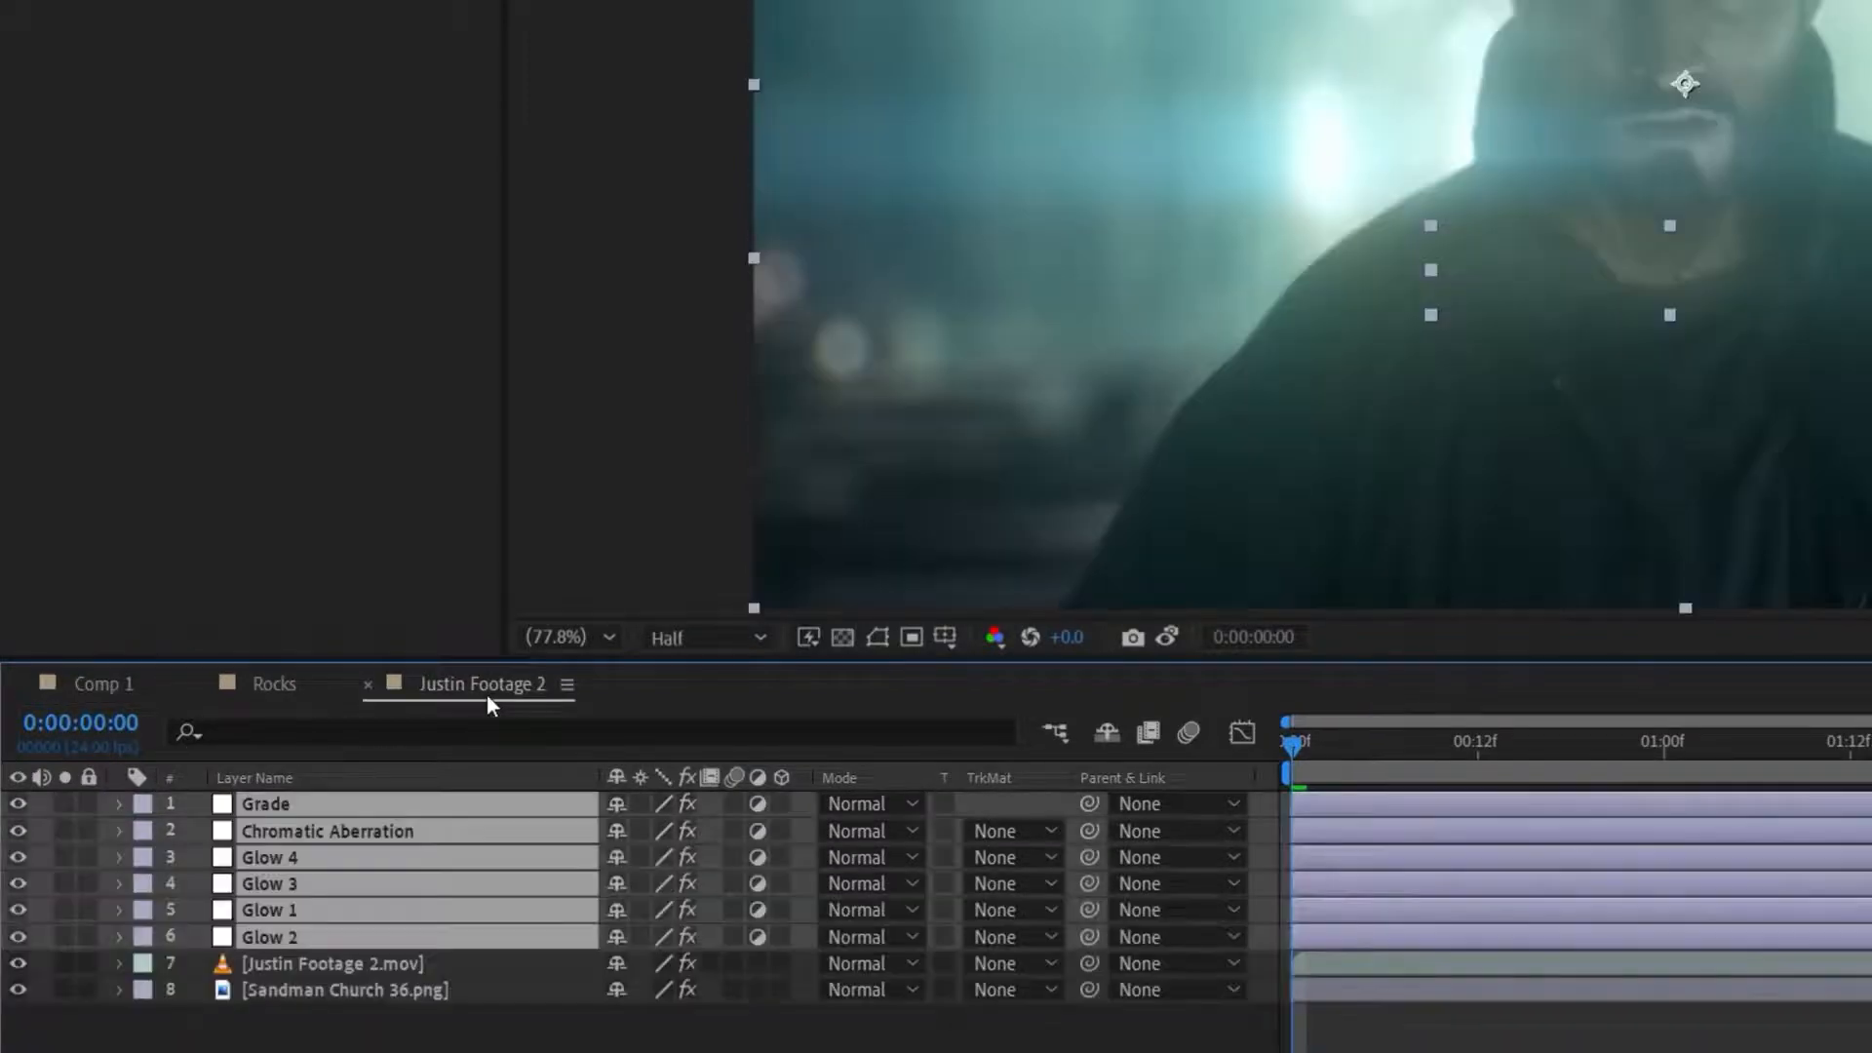
Set the Optical Glow Amount to 1 on the pasted Glow 1 layer.
left_click(386, 912)
left_click(208, 161)
type("1")
key("Return")
left_click(327, 883)
left_click(209, 162)
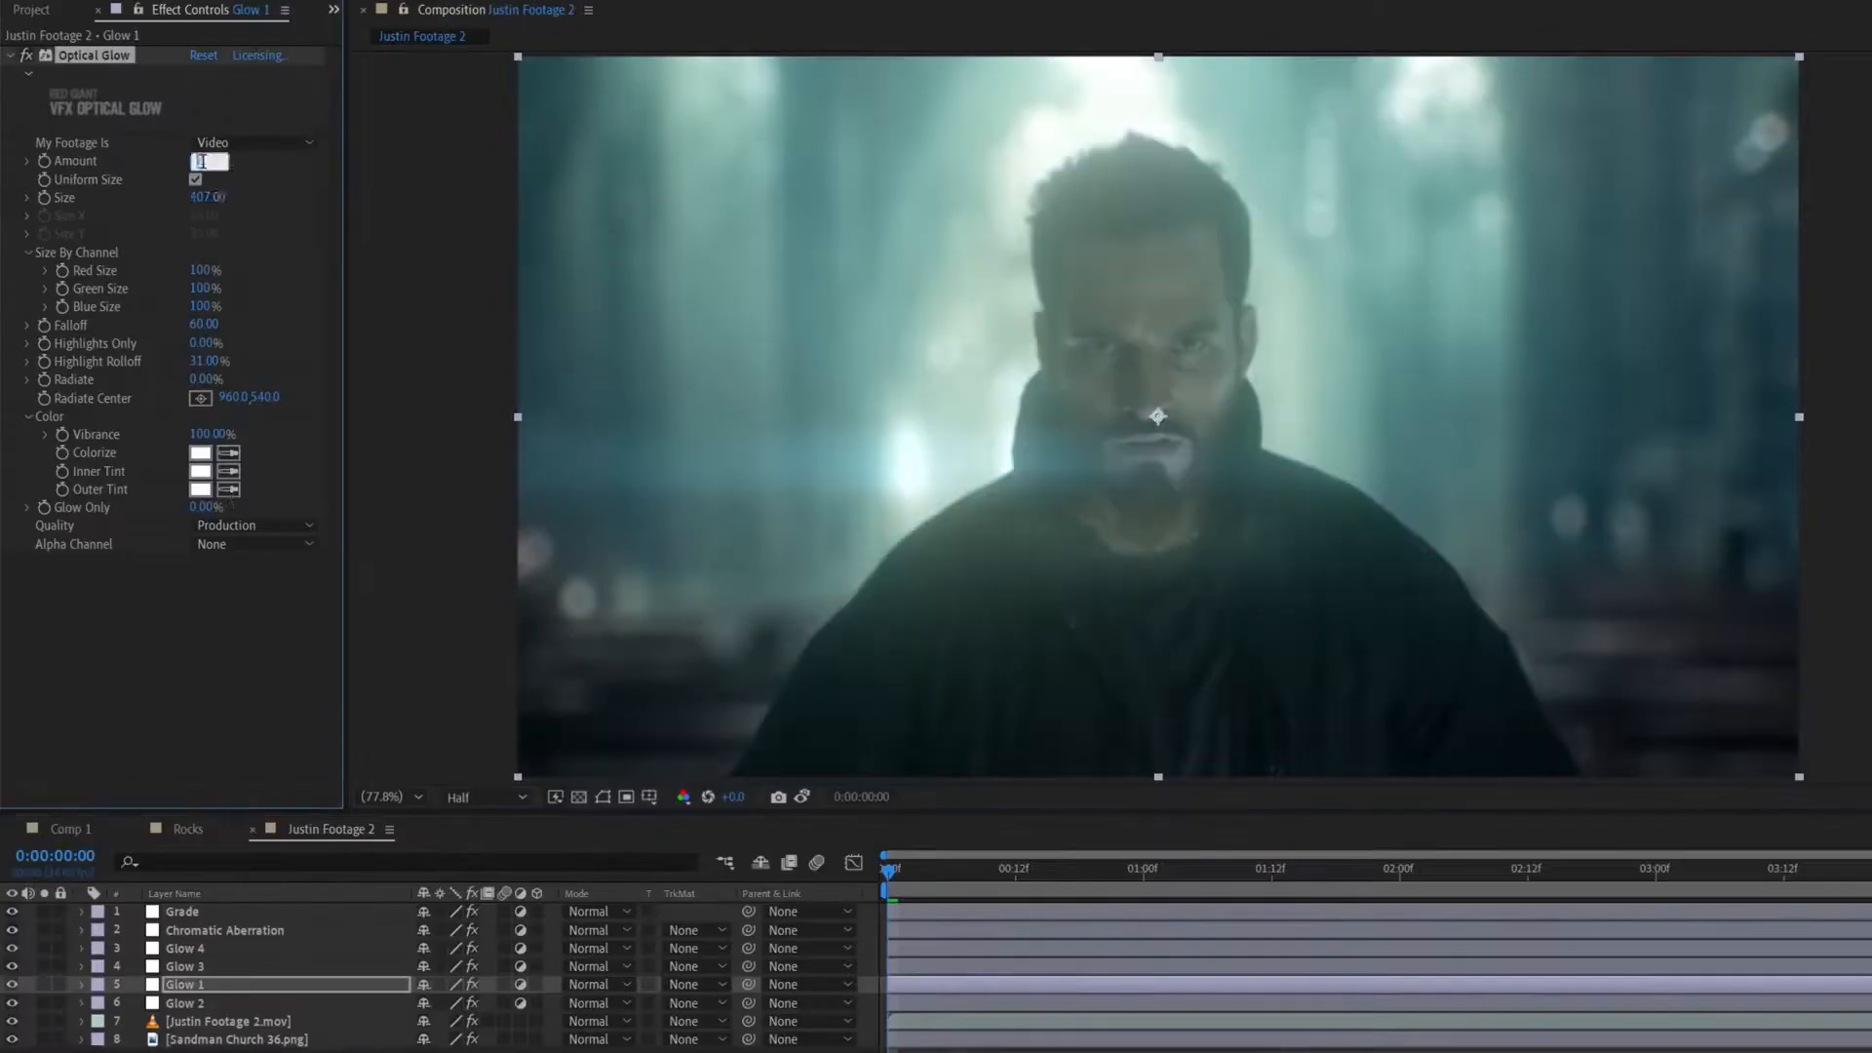
type("1")
key("Return")
Enlarge the mask on Glow 2 and move the layer beneath the actor's clip.
left_click(238, 1001)
left_click_drag(923, 478, 1347, 599)
key("ctrl+t")
left_click_drag(1257, 558, 1820, 864)
left_click_drag(207, 1003, 207, 1029)
Raise Glow 2's Falloff, set its Amount to 3, shift its mask downward and hide the mask outline.
left_click_drag(204, 325, 229, 339)
left_click(202, 161)
type("3")
key("Return")
left_click_drag(1159, 545, 1160, 605)
left_click(603, 796)
Compare the frame with Glow 2 off and on, and lower that layer's opacity.
double_click(12, 1021)
left_click(185, 1022)
key("t")
left_click(429, 1039)
type("4")
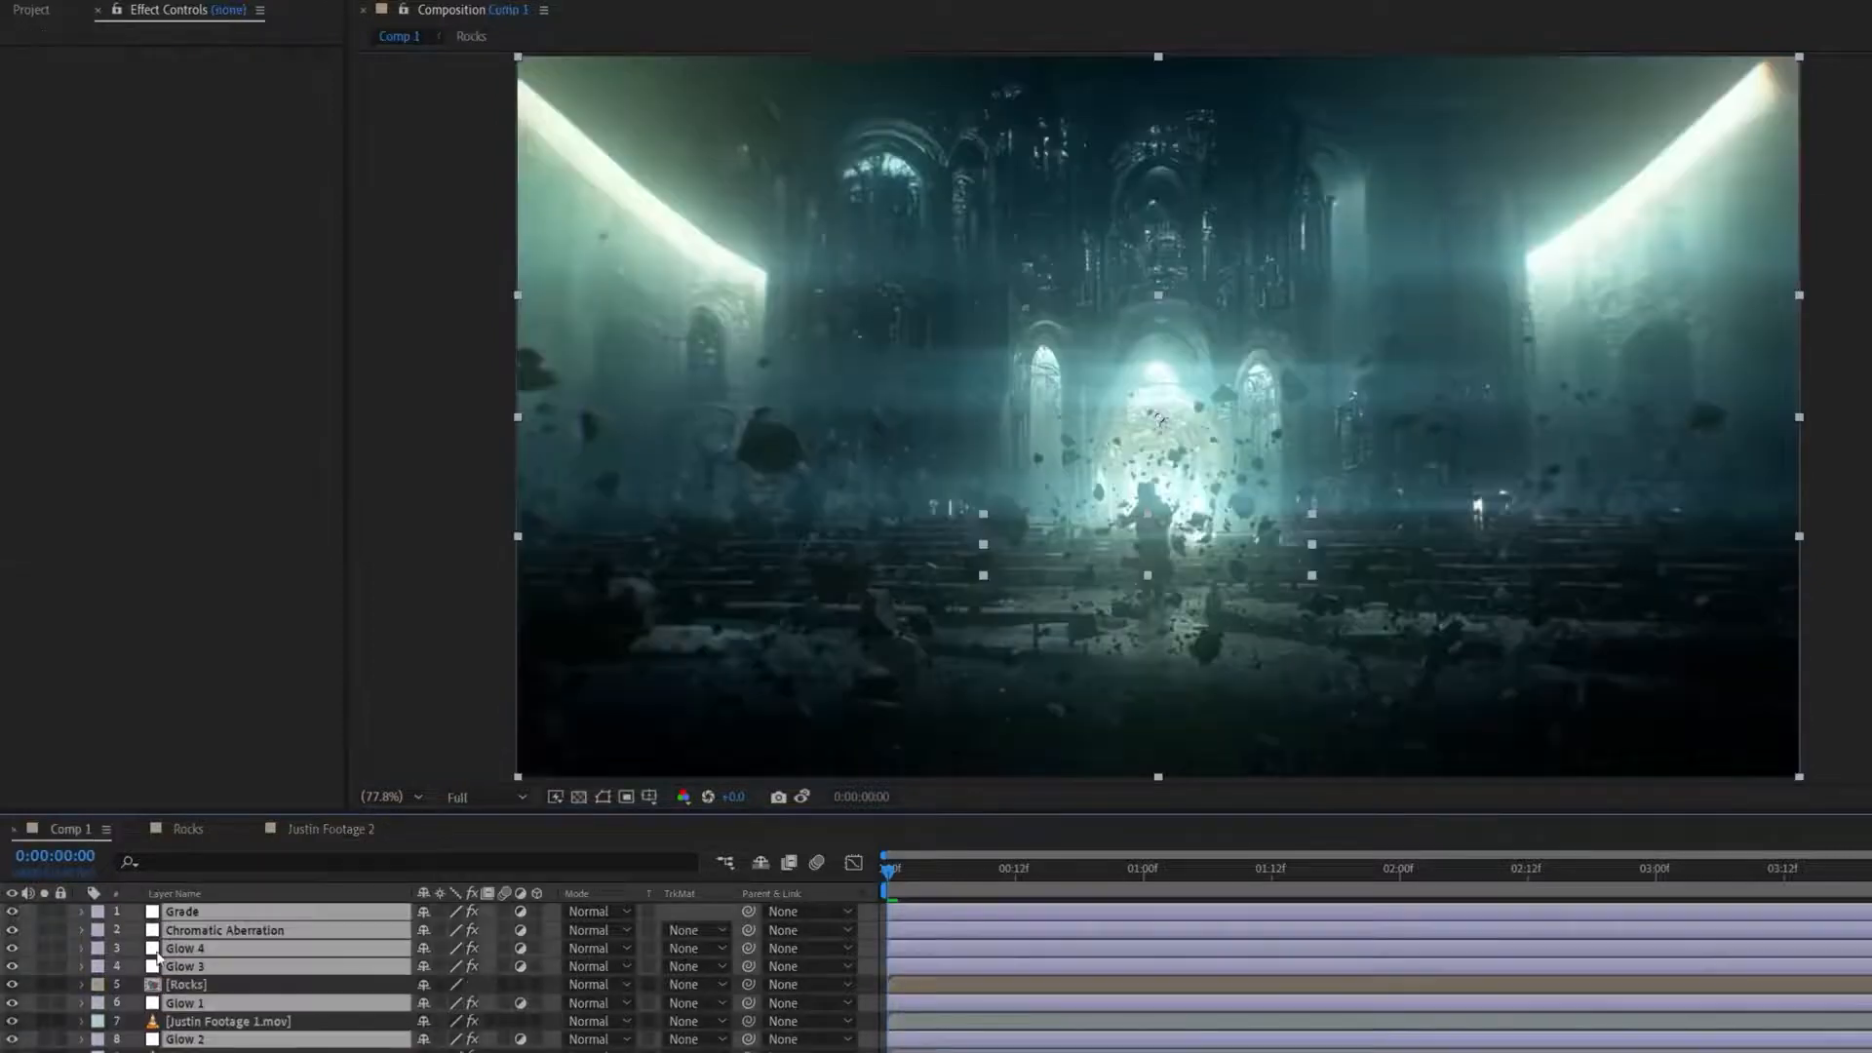
Try the Rocks composition in the Footage 2 composition, scaled to 238% and softened with Camera Lens Blur.
left_click(332, 829)
key("s")
left_click_drag(448, 1003, 605, 770)
right_click(148, 282)
left_click(232, 8)
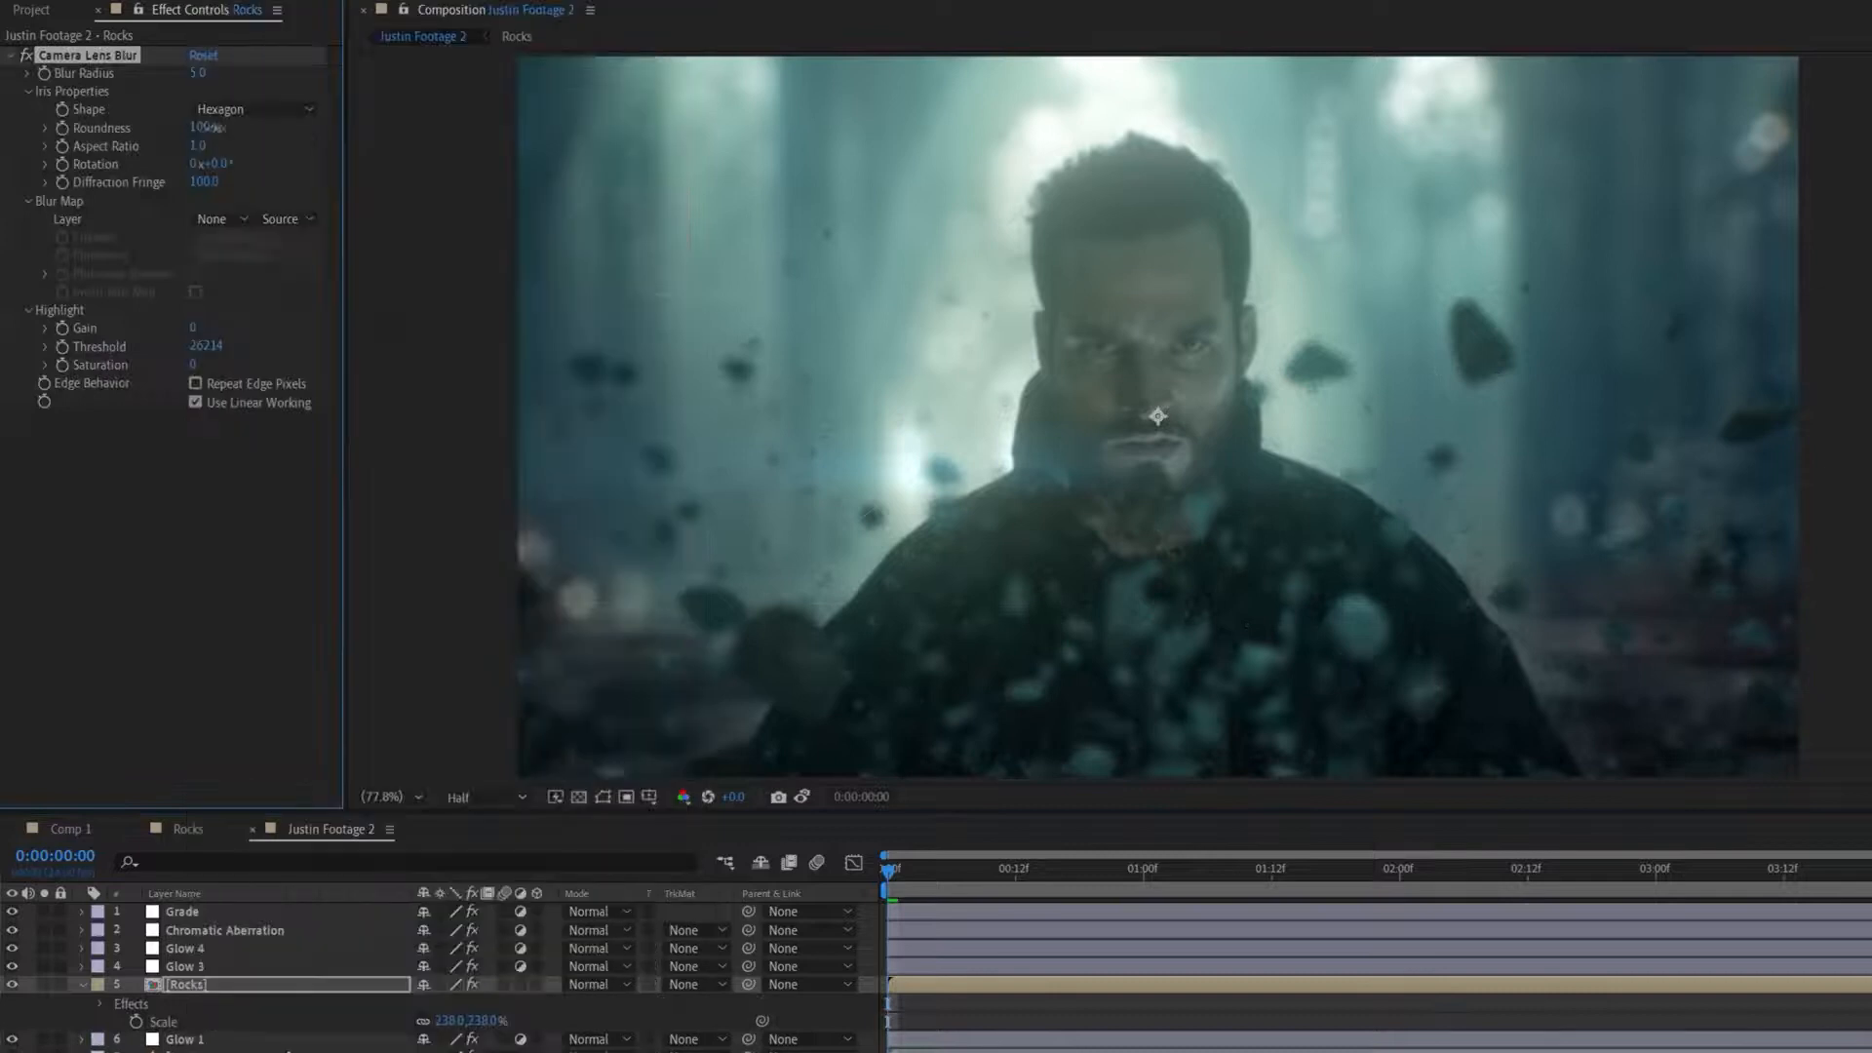
Copy Point Light 1, Camera 1 and the Element Rocks layer from the Rocks composition into the Footage 2 composition, replacing the nested Rocks layer.
left_click(188, 829)
left_click(191, 947)
left_click(191, 981, "shift")
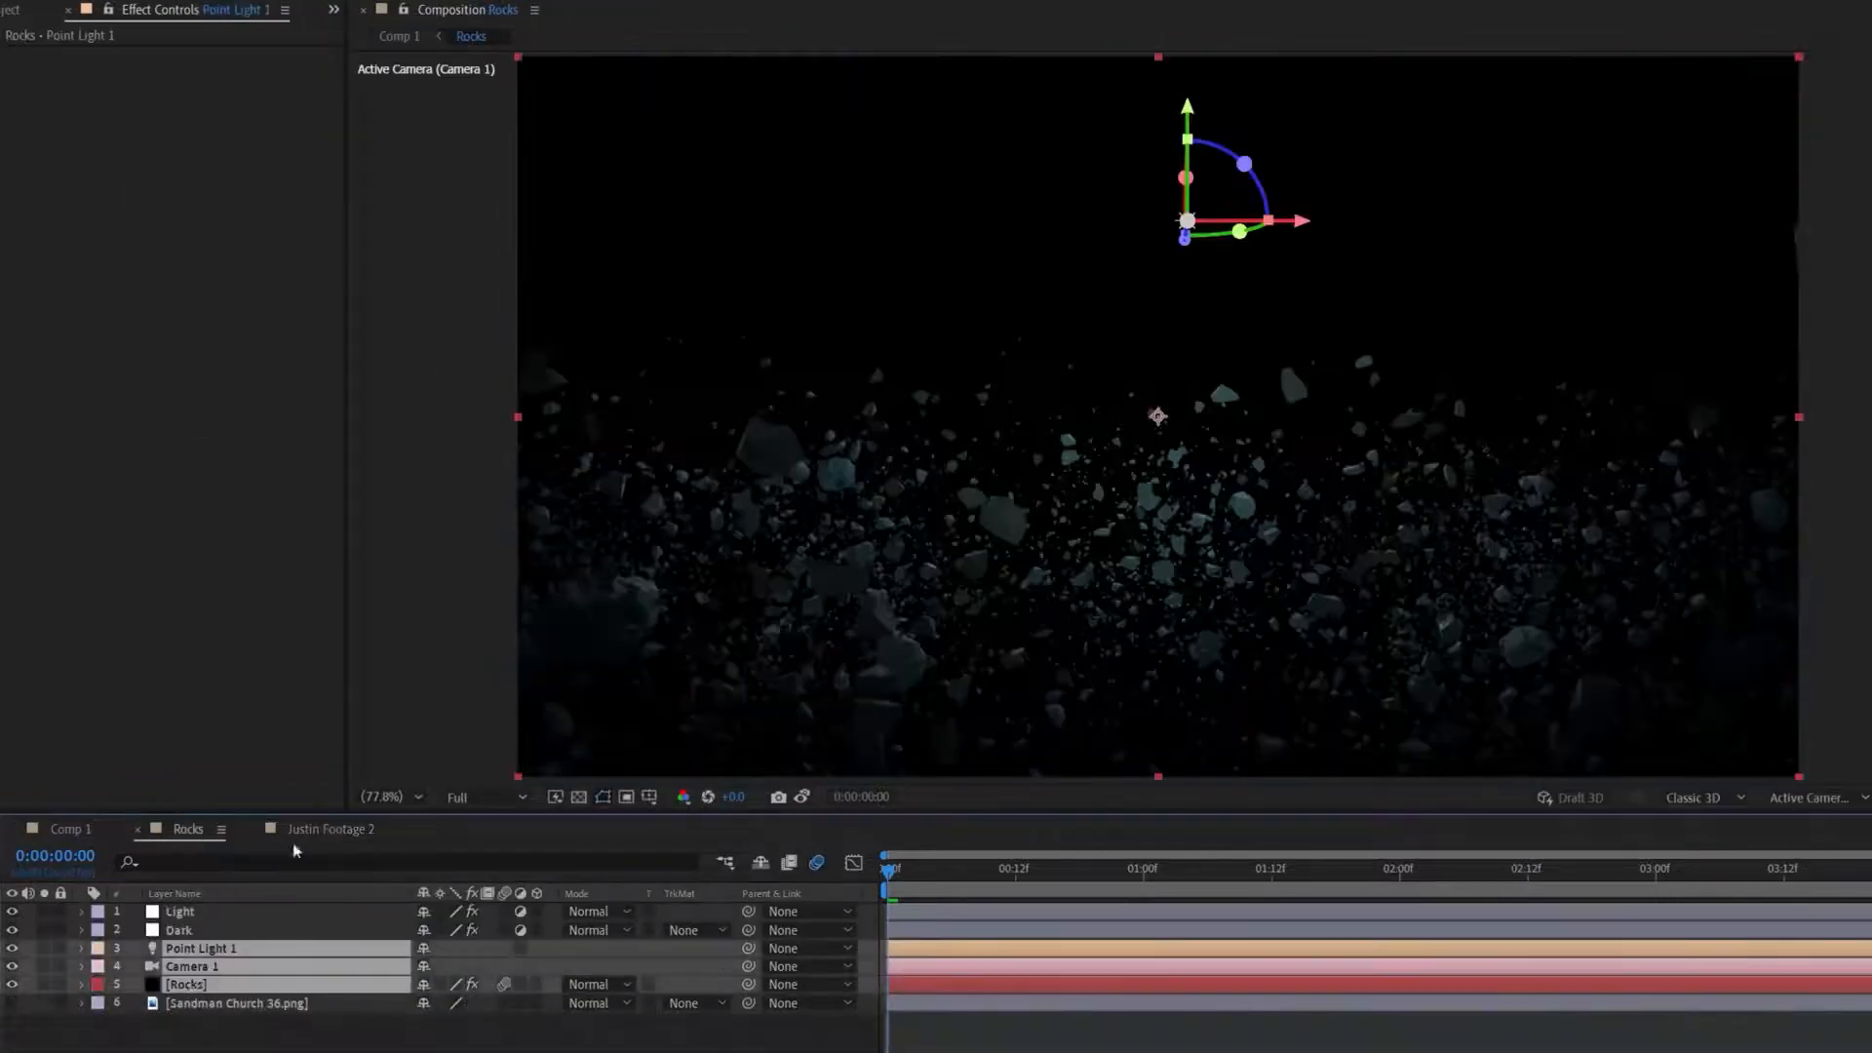
key("ctrl+x")
left_click(331, 829)
left_click(191, 984)
key("ctrl+v")
left_click_drag(1139, 585, 1119, 192)
Try a Camera Lens Blur radius of about 11 on the Rocks layer and remove the effect.
left_click(186, 1020)
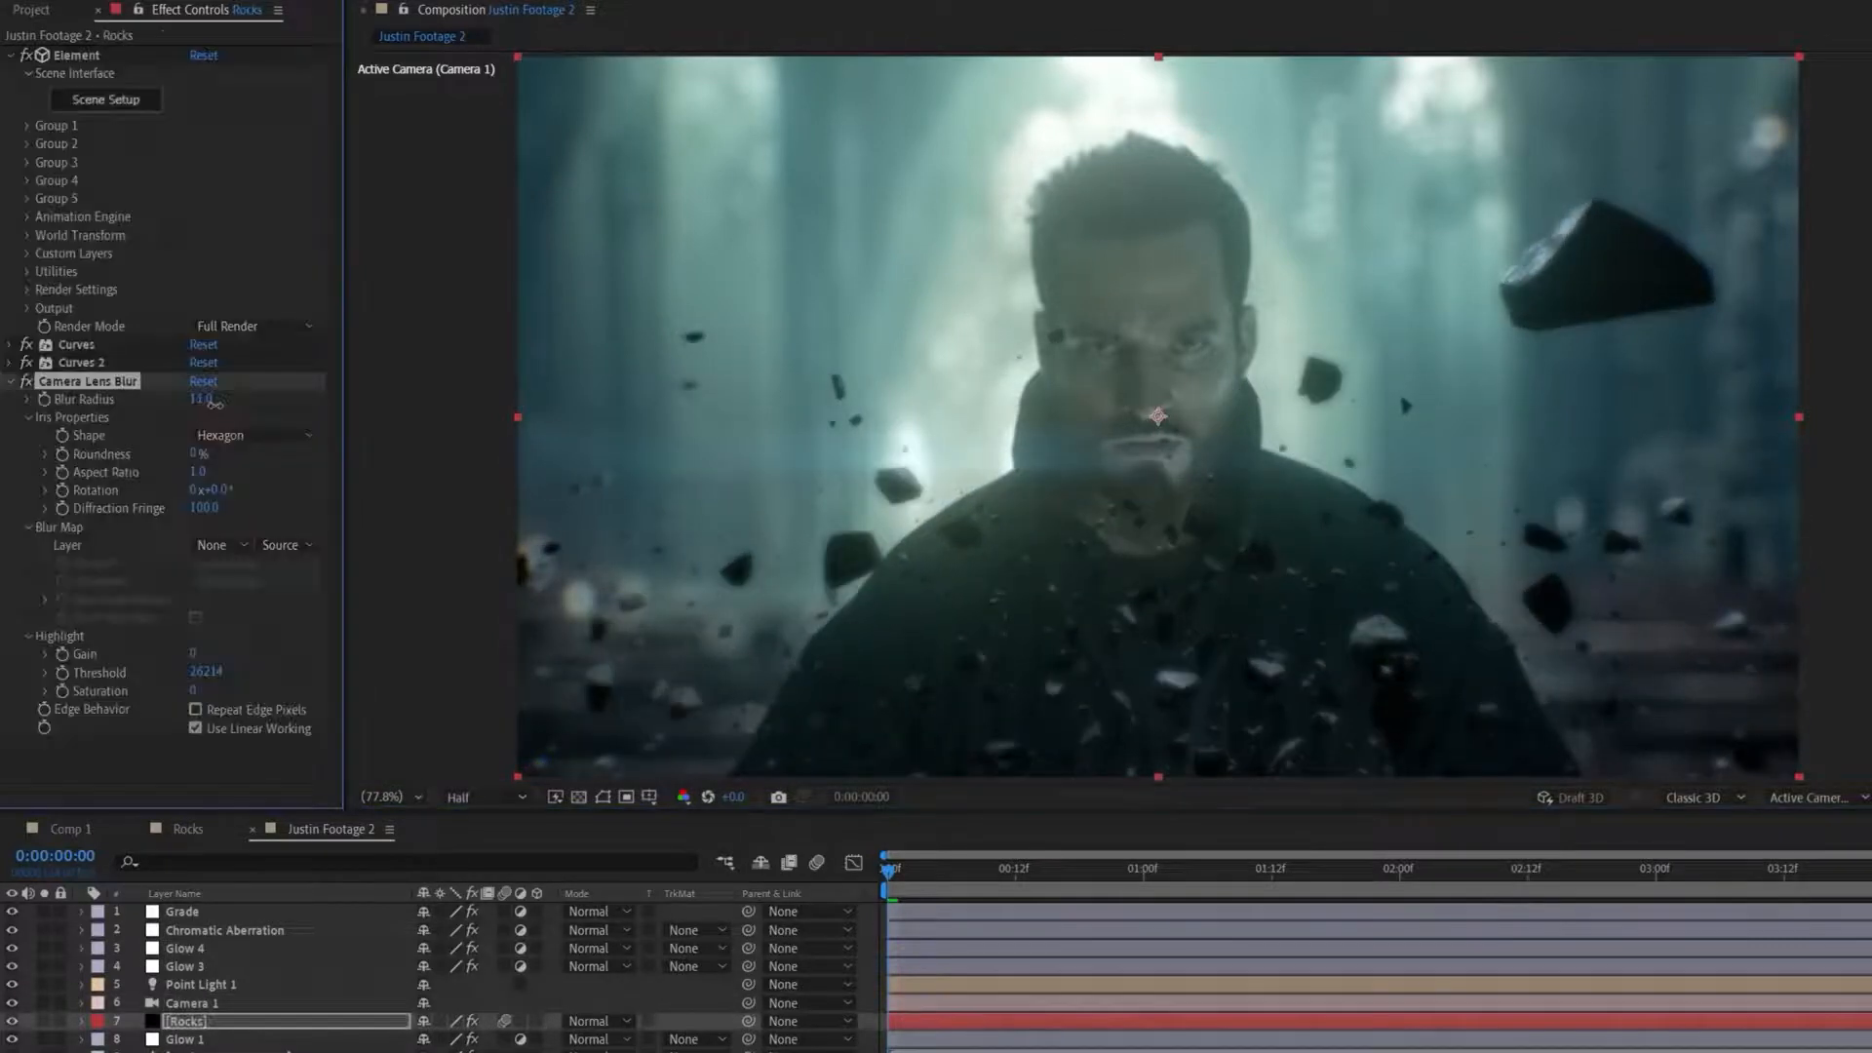
mouse_move(207, 401)
left_mouse_down()
mouse_move(244, 408)
mouse_move(212, 408)
left_mouse_up()
key("Delete")
Turn on Depth of Field for Camera 1 and increase its Aperture and Focus Distance to defocus the nearest rocks.
left_click(31, 10)
left_click(261, 1005)
left_click(166, 836)
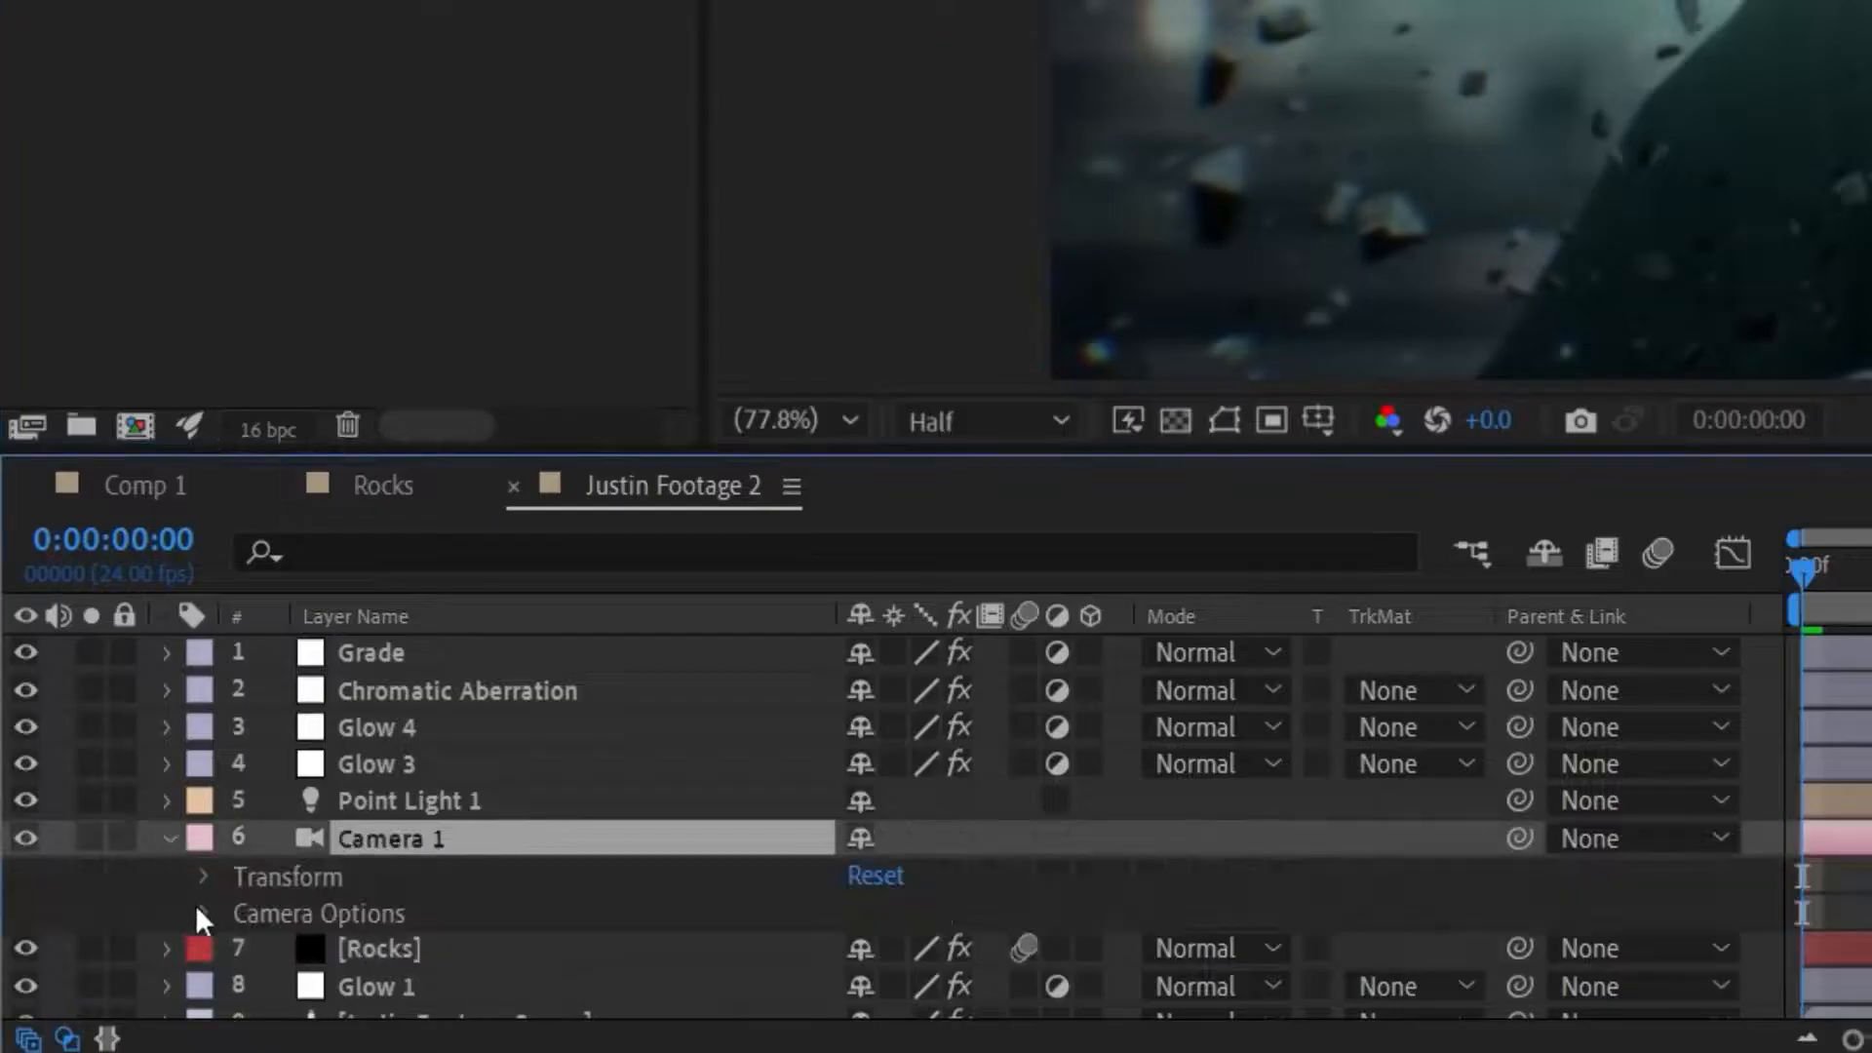
left_click(196, 910)
scroll(401, 854, "down", 3)
left_click(863, 730)
left_click_drag(867, 799, 1000, 799)
left_click_drag(892, 765, 934, 767)
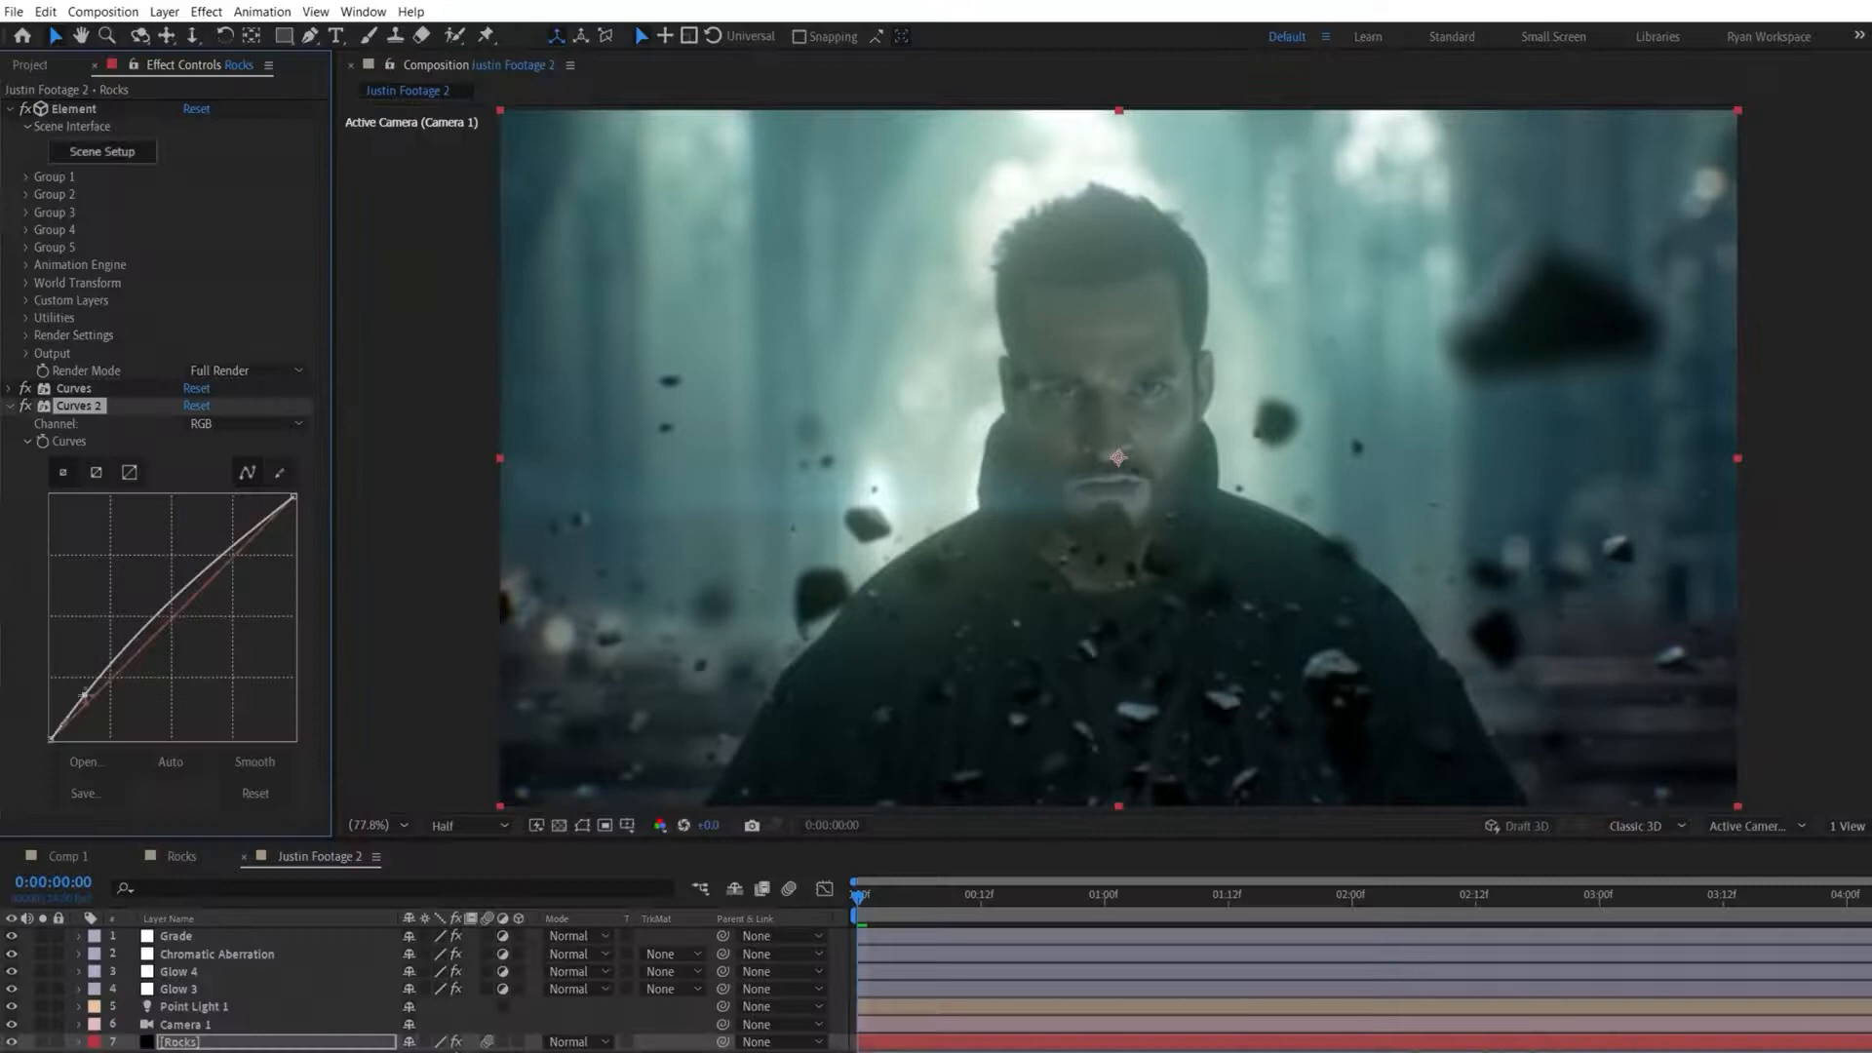
Try reducing the shadow lift in the Rocks layer's Curves 2 effect.
left_click_drag(82, 692, 109, 702)
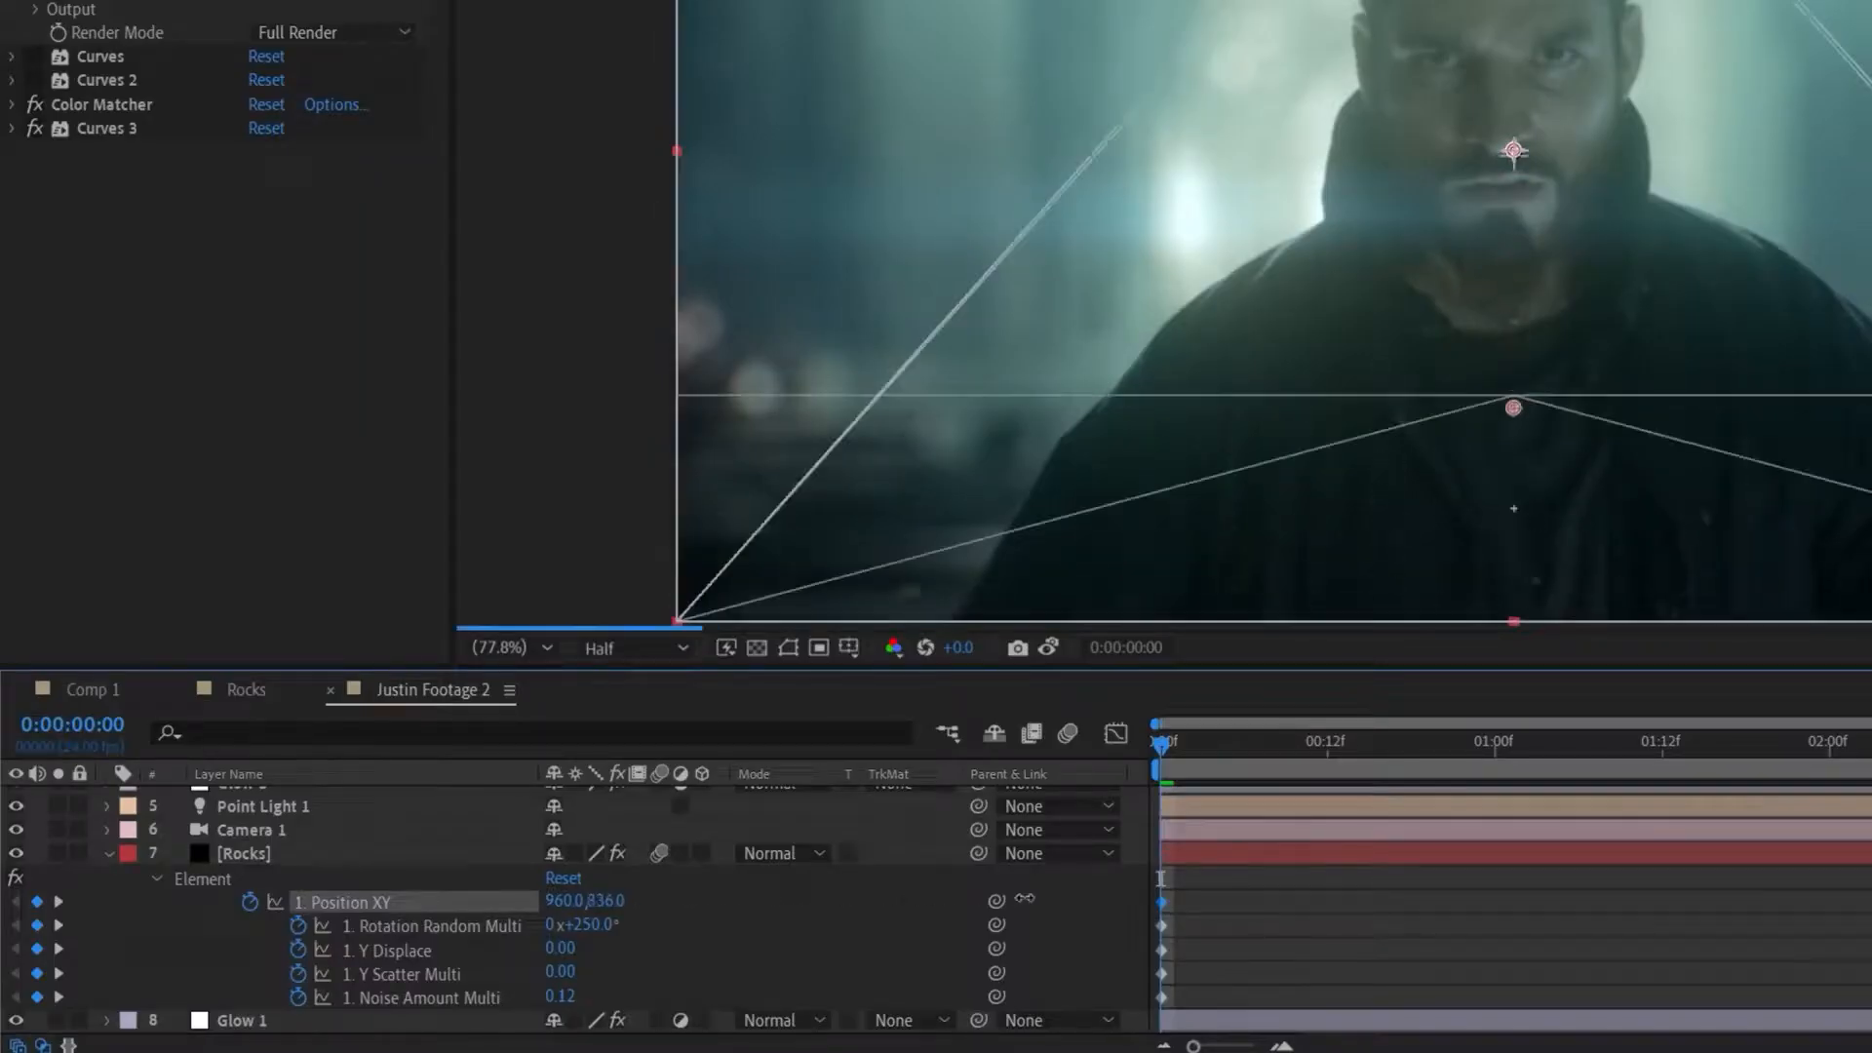
Animate the Rocks layer's Position XY from below the frame up to 960, 235 at 0:00:04:23.
left_click_drag(615, 901, 637, 900)
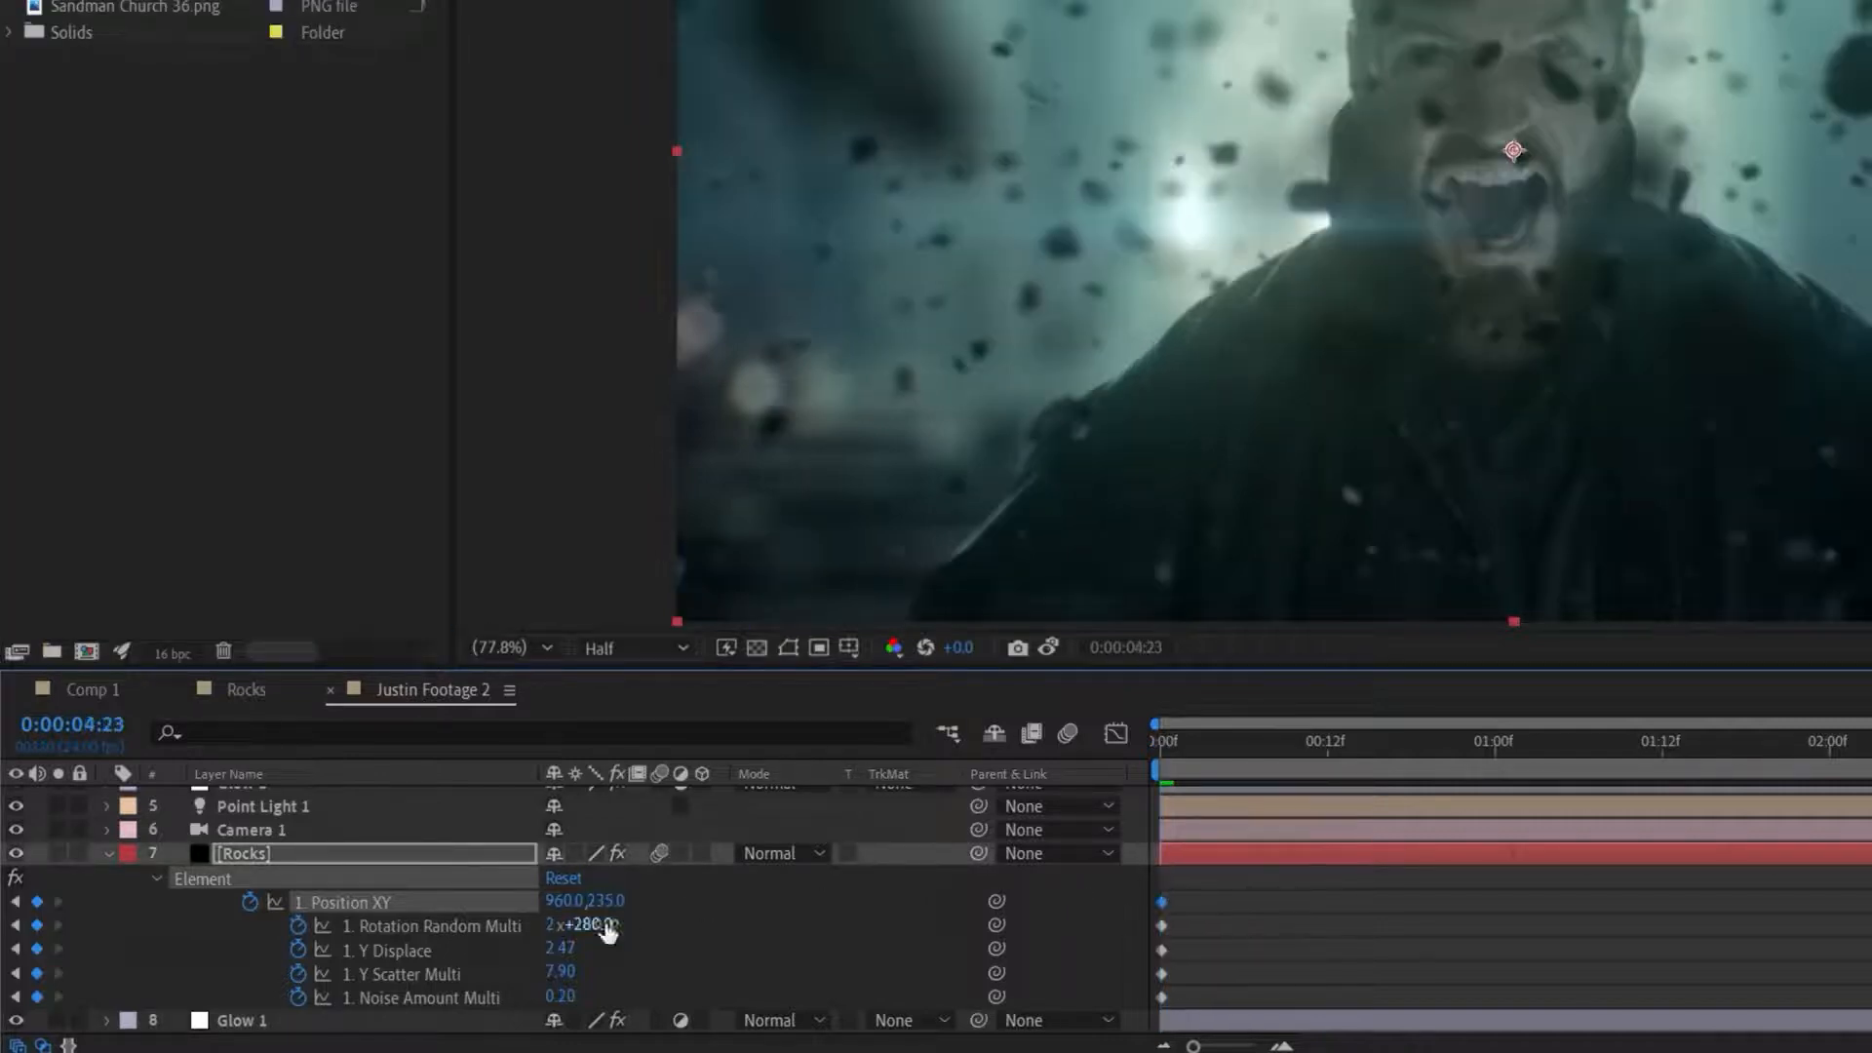
left_click(679, 933)
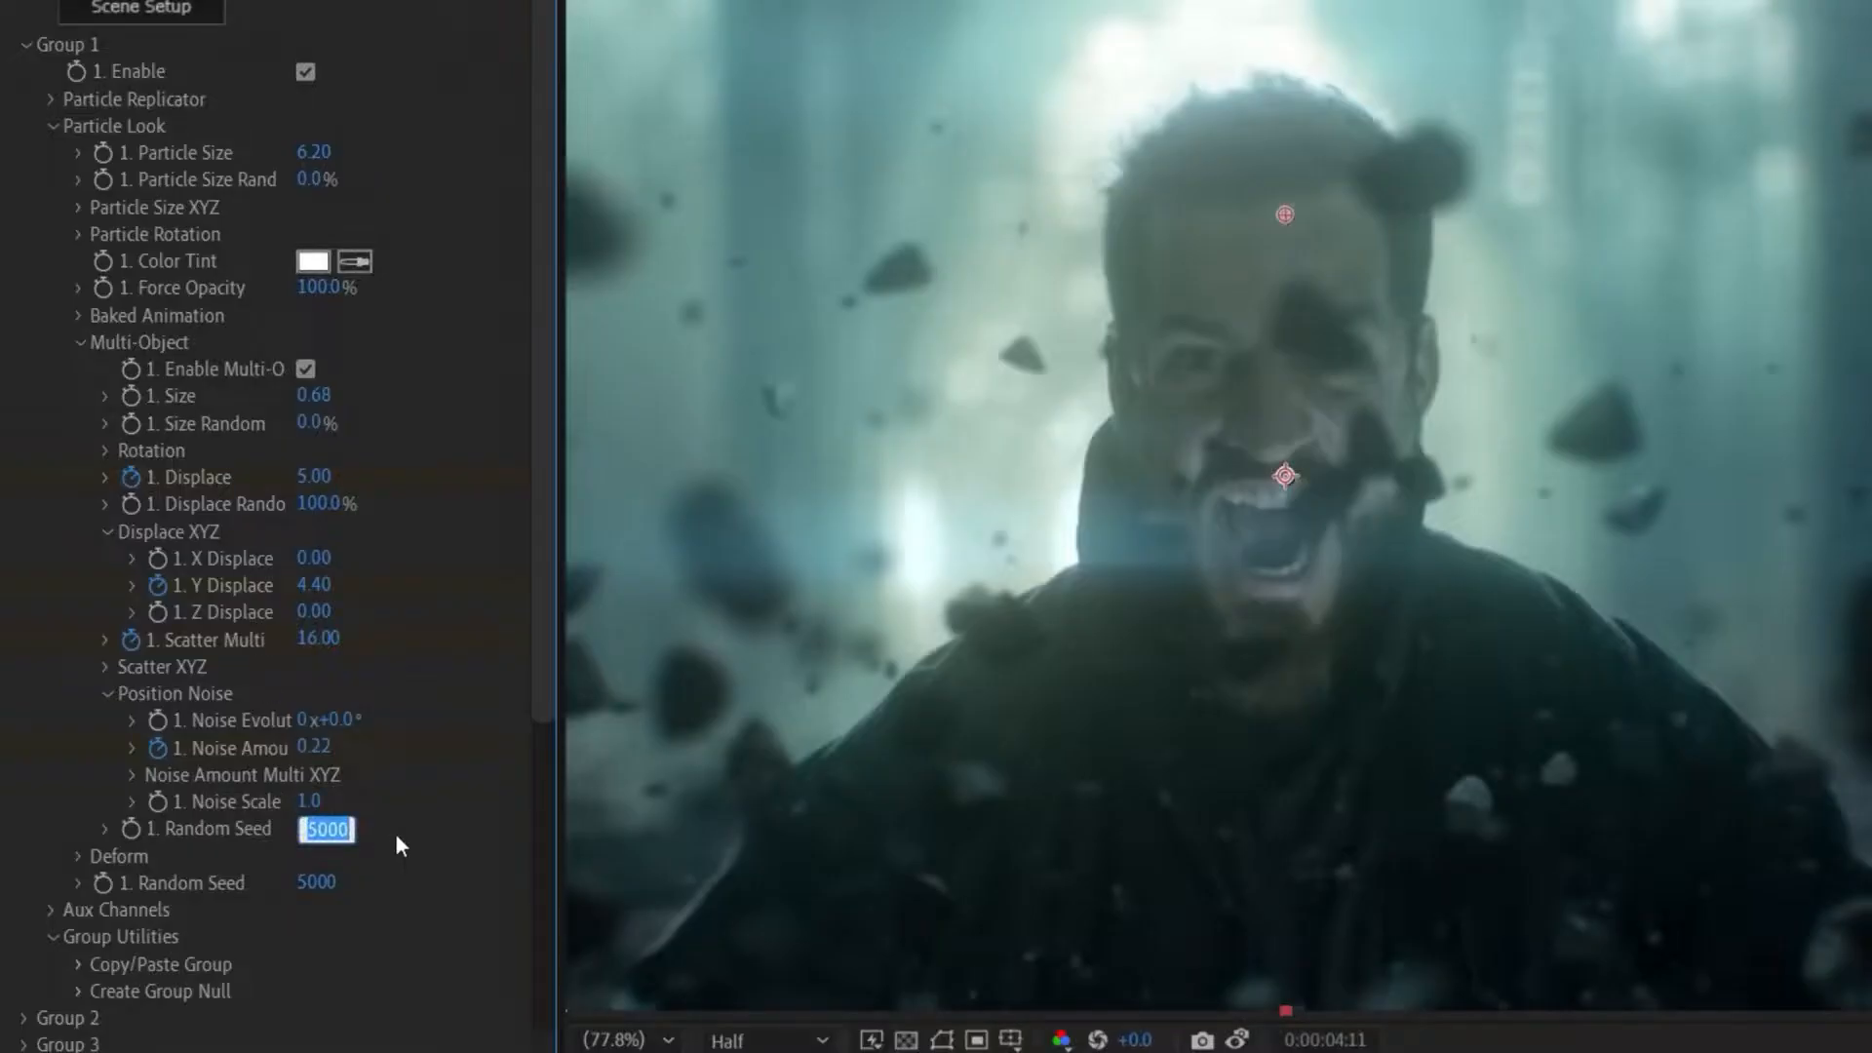
Vary Group 1's multi-object Random Seed through 4800 and 4700 to 4600 to rearrange the rocks around the actor's face.
type("4800")
key("Return")
type("4700")
key("Return")
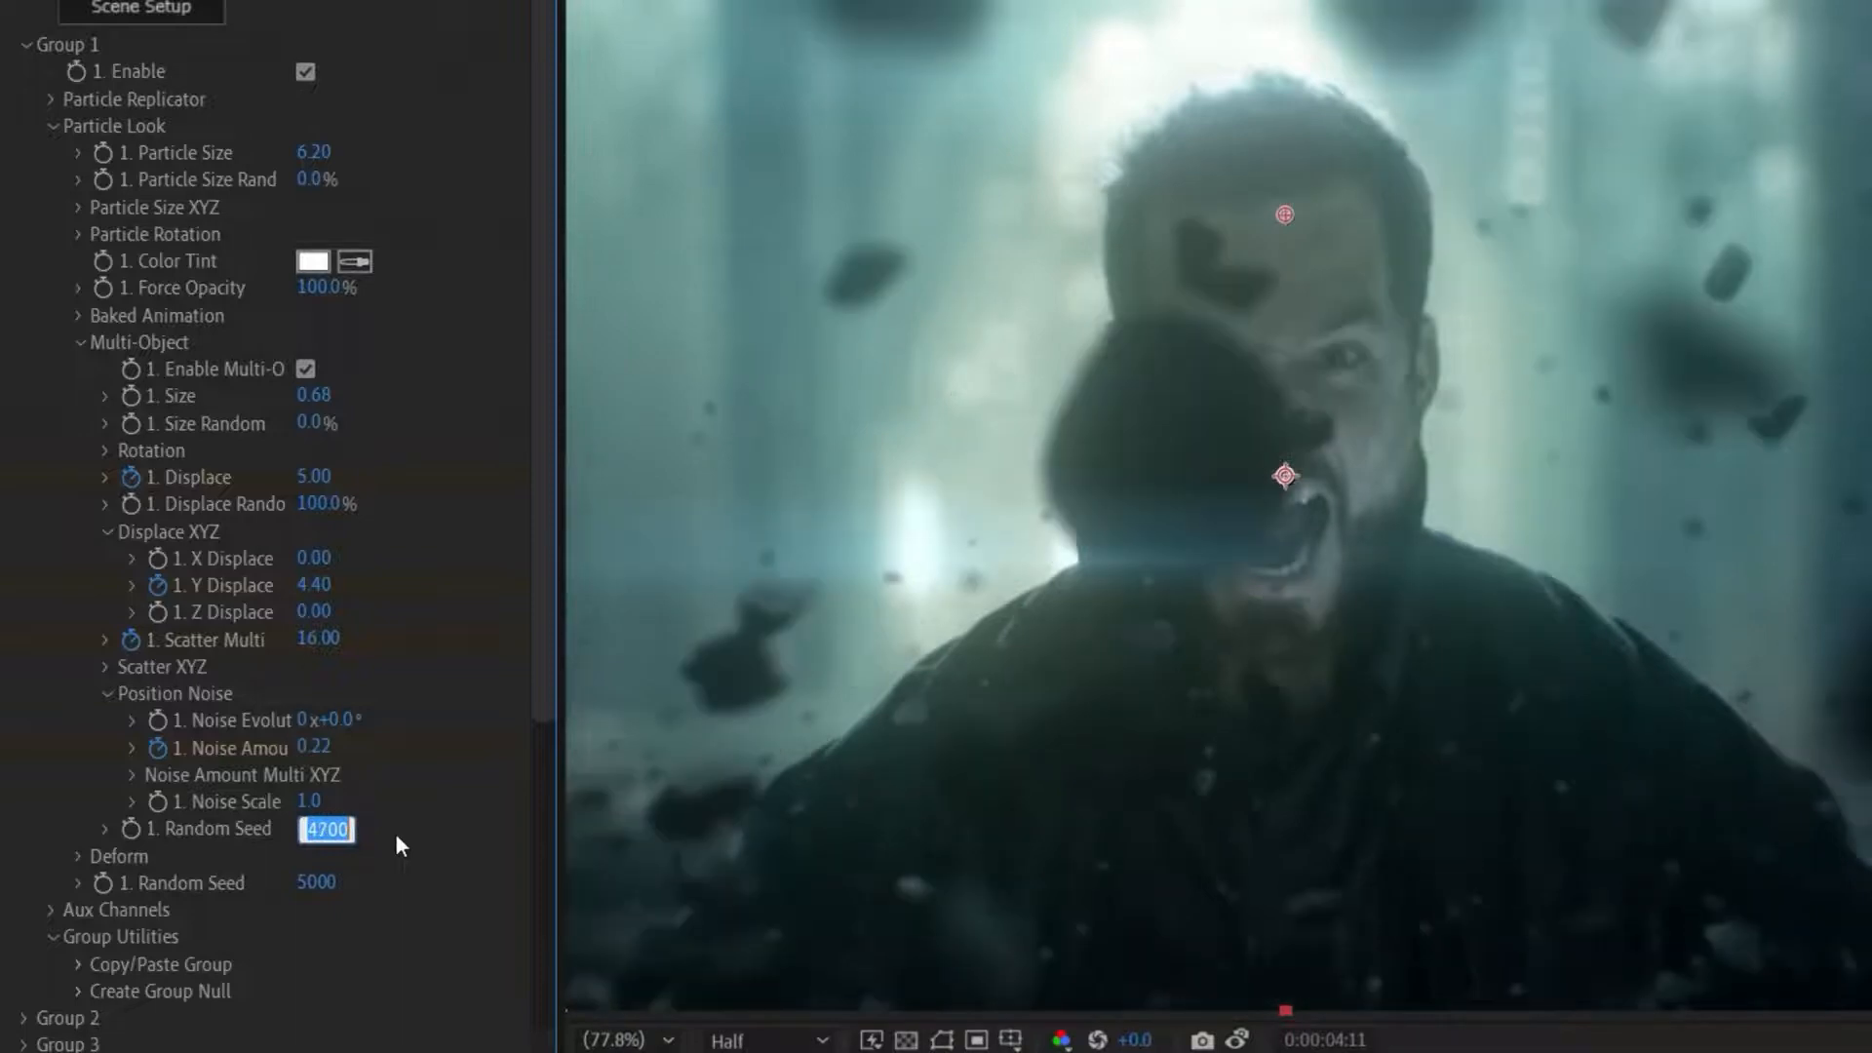
type("4600")
key("Return")
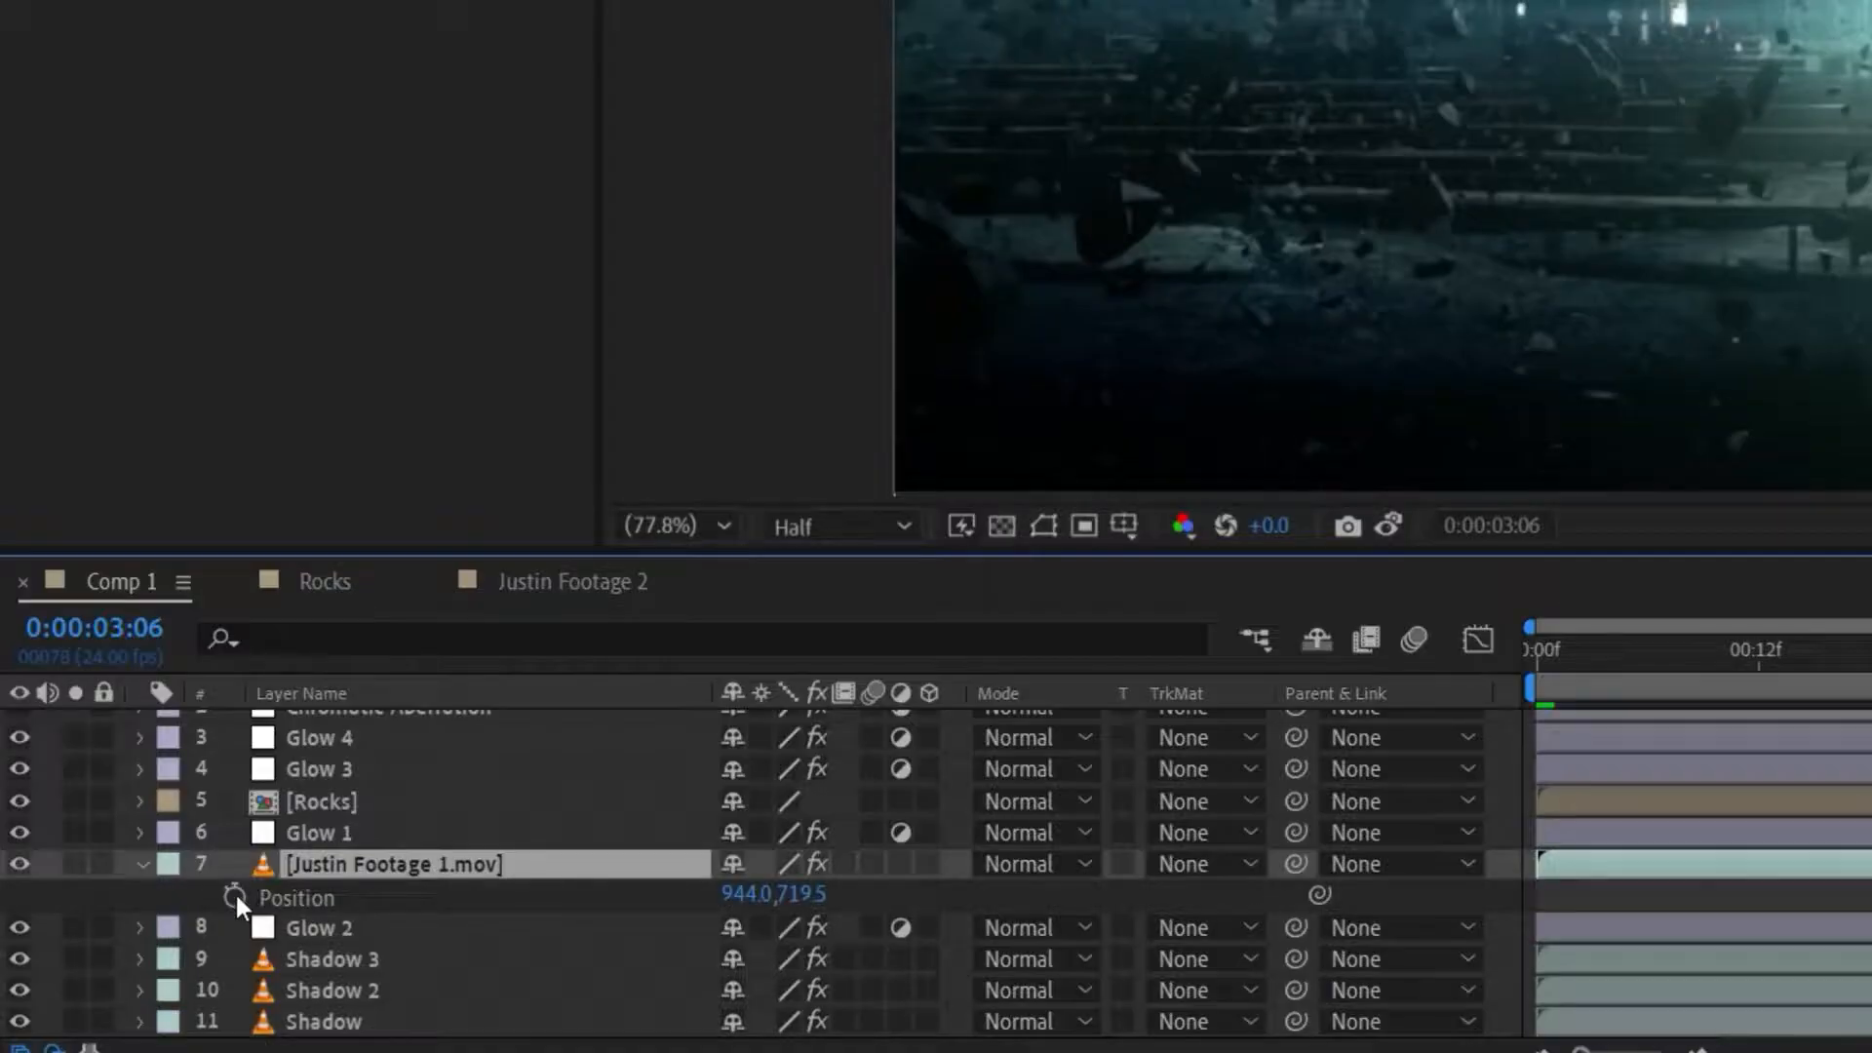
Add a Position keyframe to the Footage 1 clip at 0:00:03:06 in Comp 1.
left_click(236, 895)
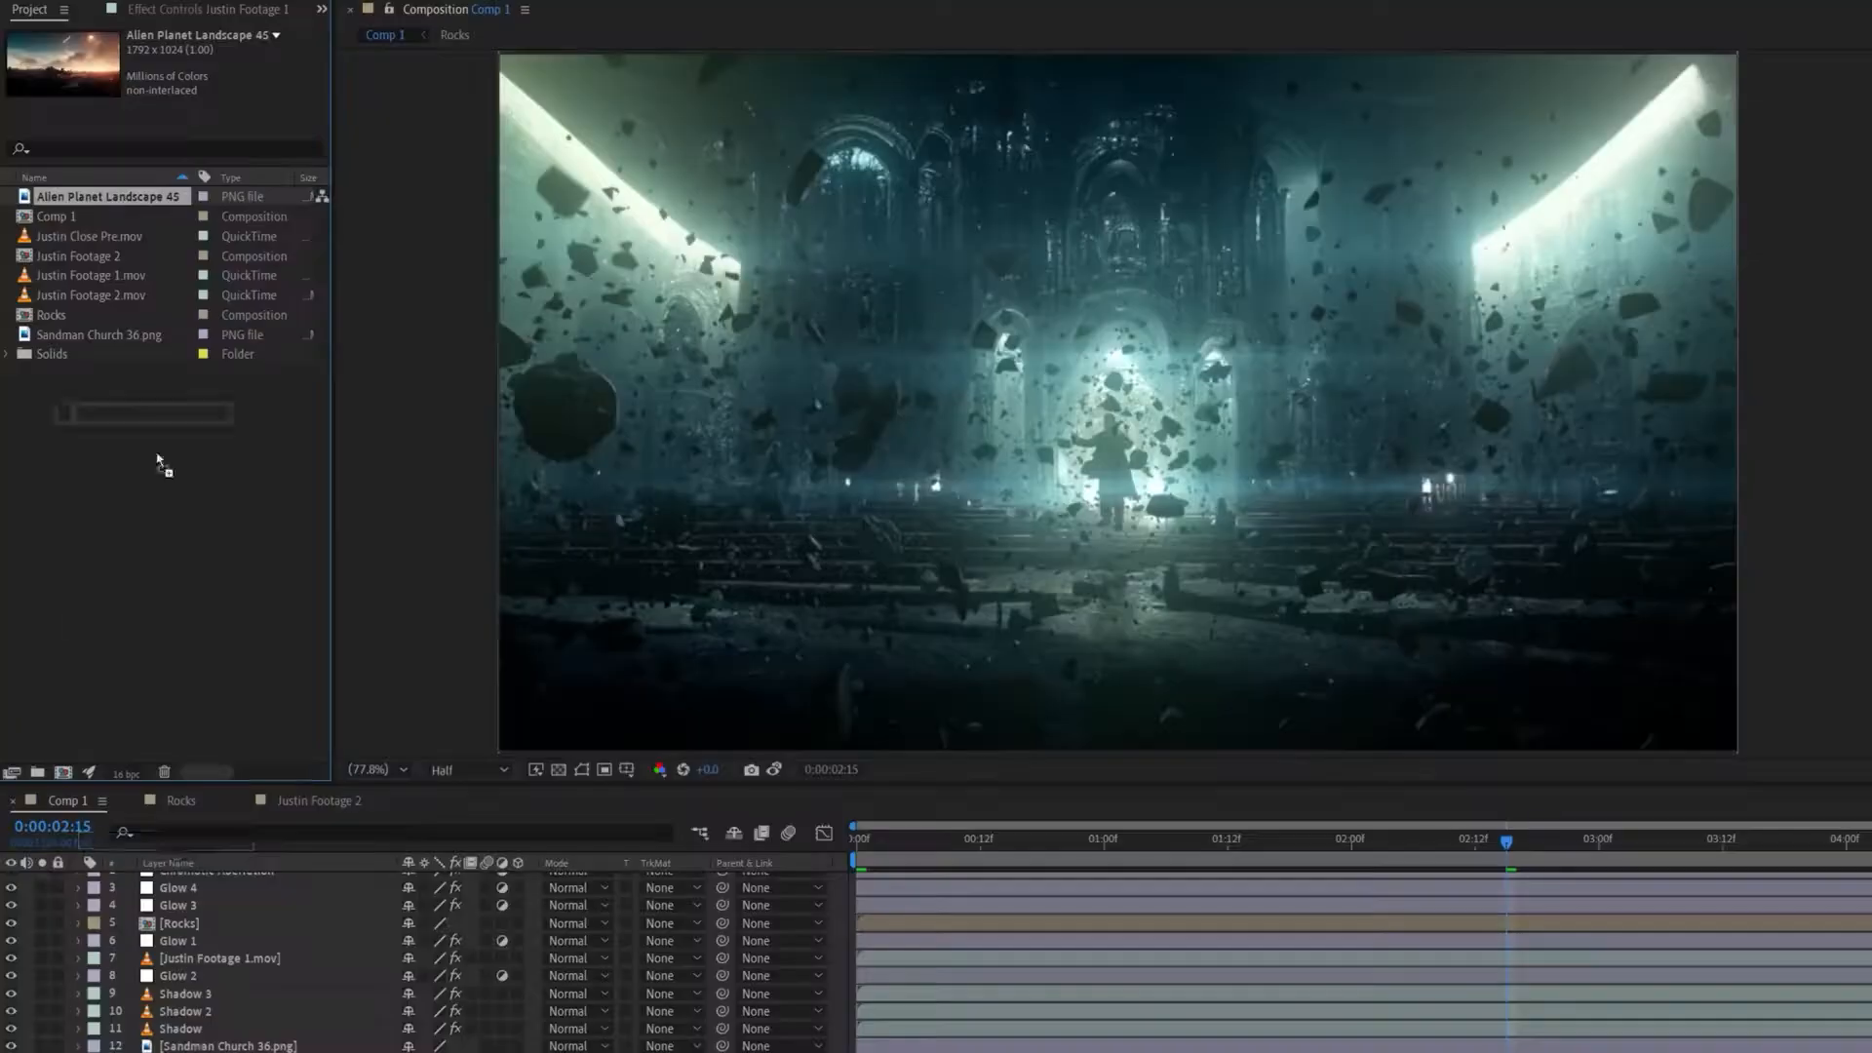
Replace the church background in Comp 1 with the Alien Planet Landscape image and color-correct the shot to match it.
left_click_drag(192, 1041, 192, 1038)
left_click(209, 10)
right_click(201, 186)
mouse_move(282, 605)
left_click(543, 784)
left_click_drag(294, 143, 252, 233)
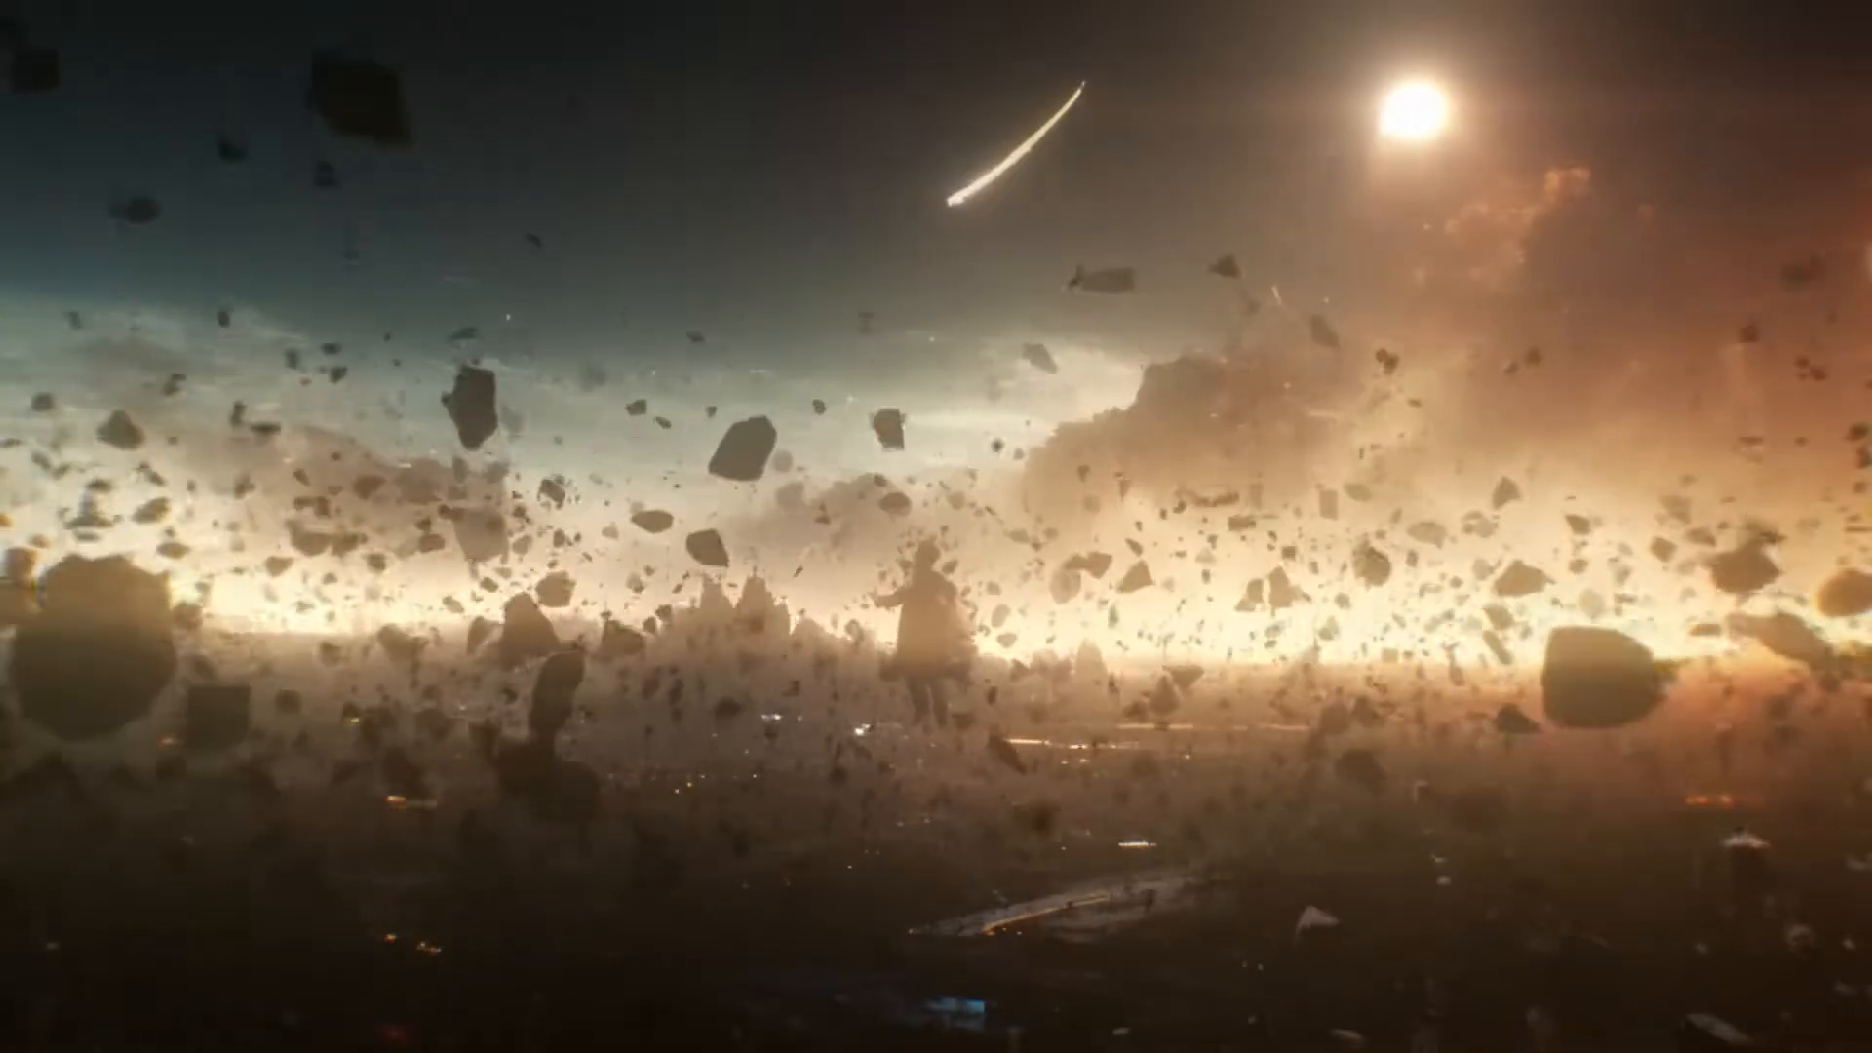